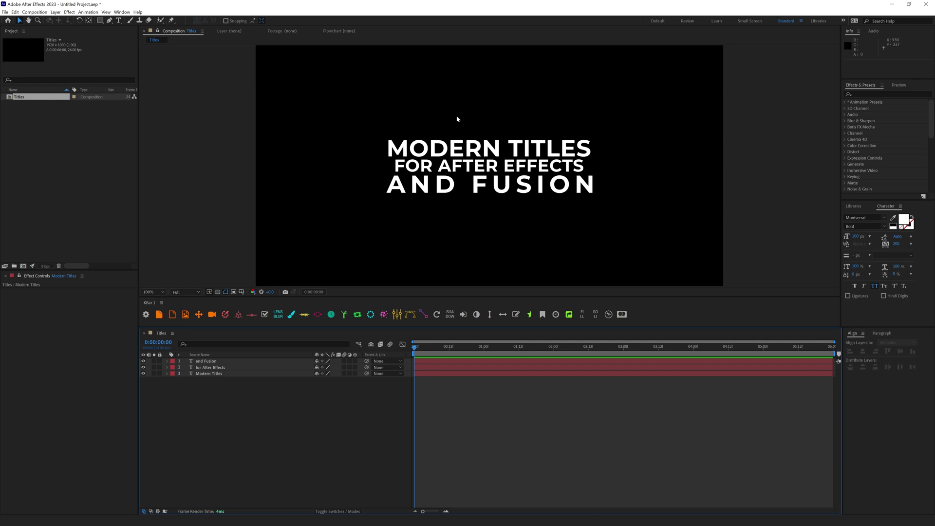
Space out the title lines by moving AND FUSION down and MODERN TITLES up around FOR AFTER EFFECTS.
click(438, 153)
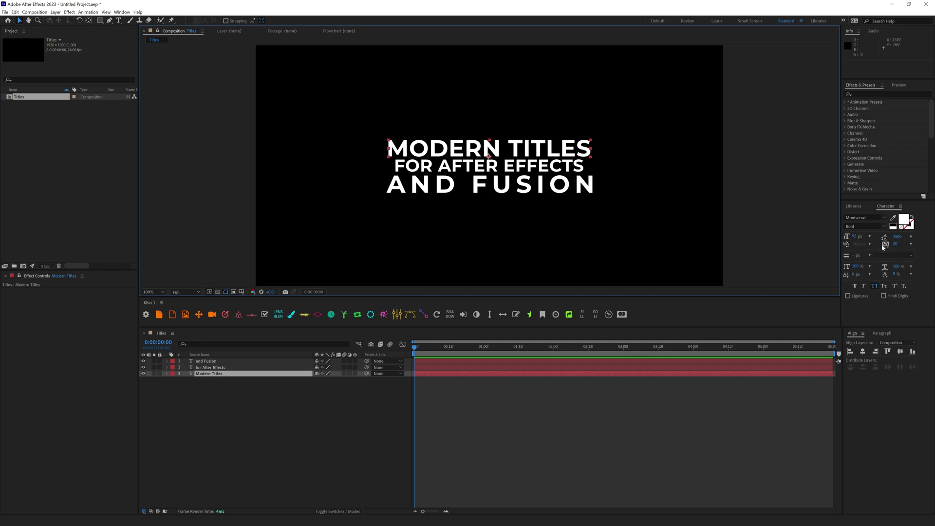
click(479, 189)
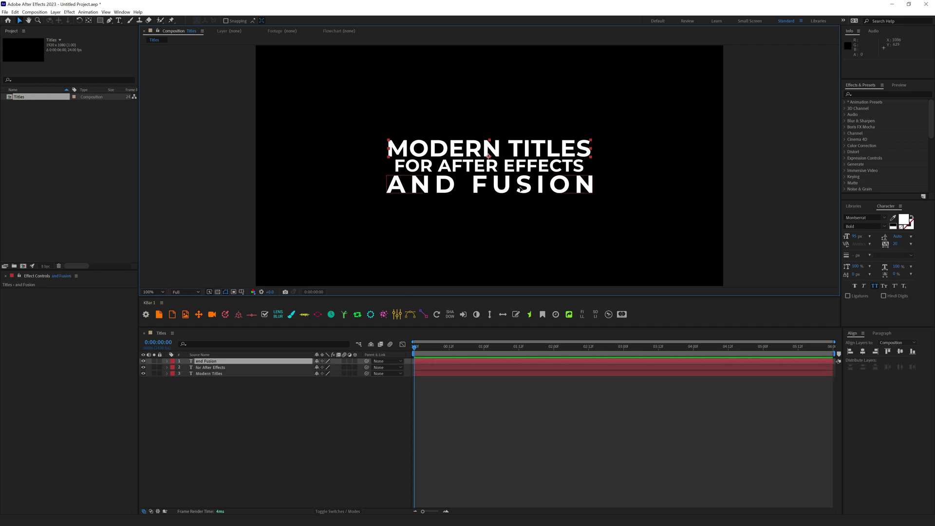
click(509, 150)
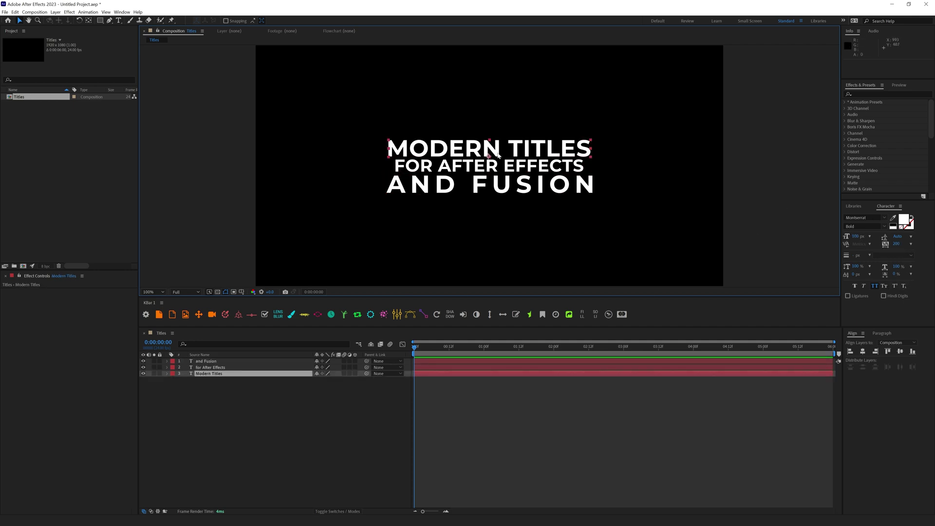
click(512, 419)
drag(512, 186, 512, 191)
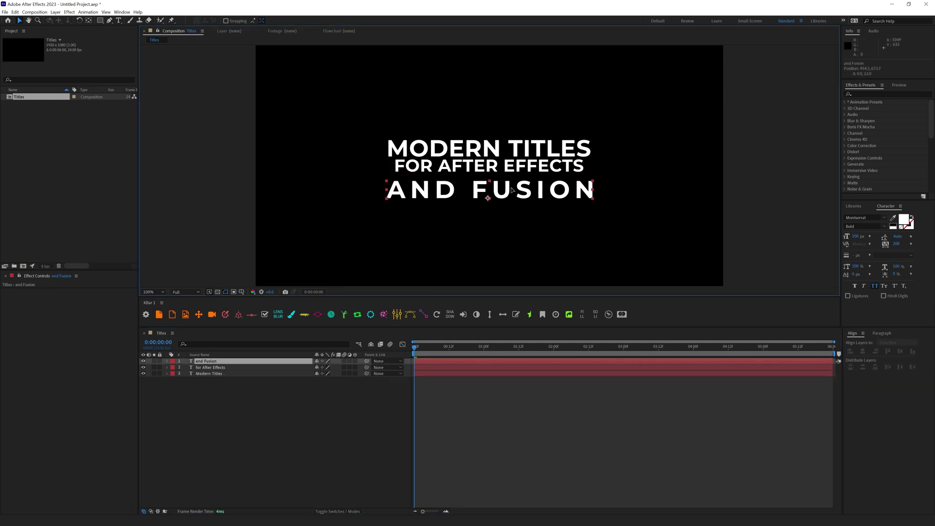
click(505, 149)
click(534, 213)
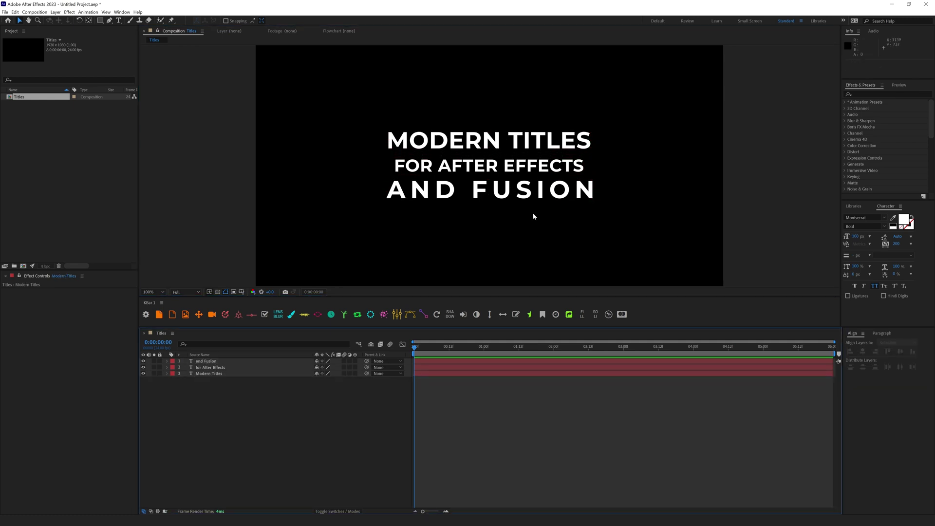
Draw a yellow rectangle around FOR AFTER EFFECTS, as wide as the title lines, and send it behind the text layers.
key(period)
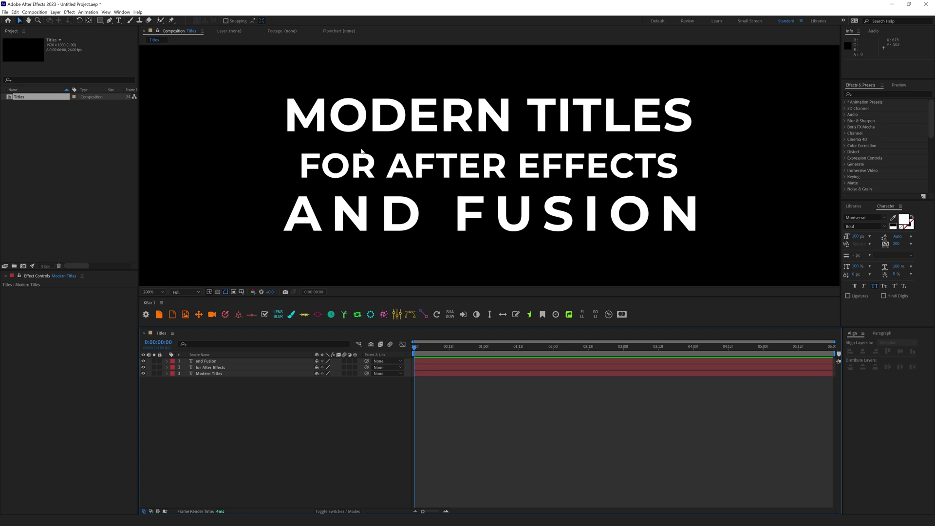
key(q)
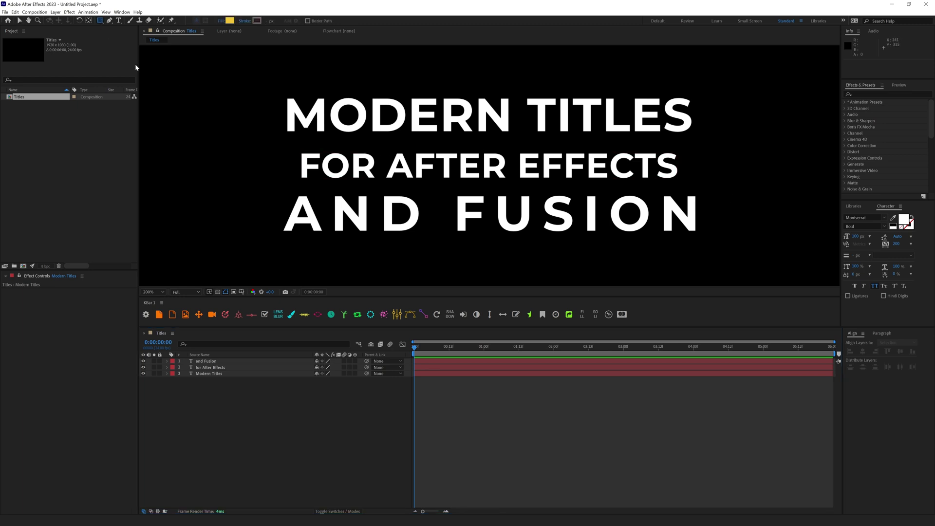
drag(285, 139, 696, 189)
key(ctrl+shift+bracketleft)
key(v)
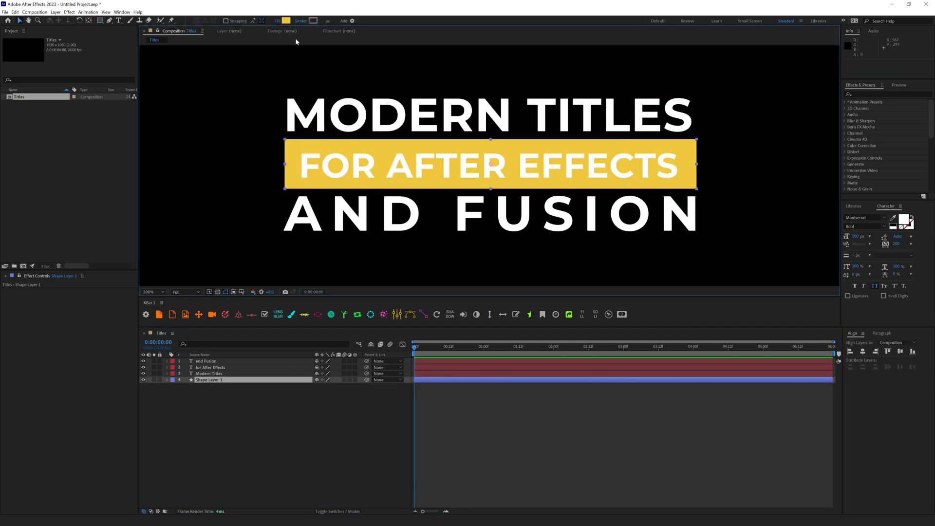
Change the rectangle's fill to a linear gradient running from violet to mint green.
click(277, 22)
click(448, 240)
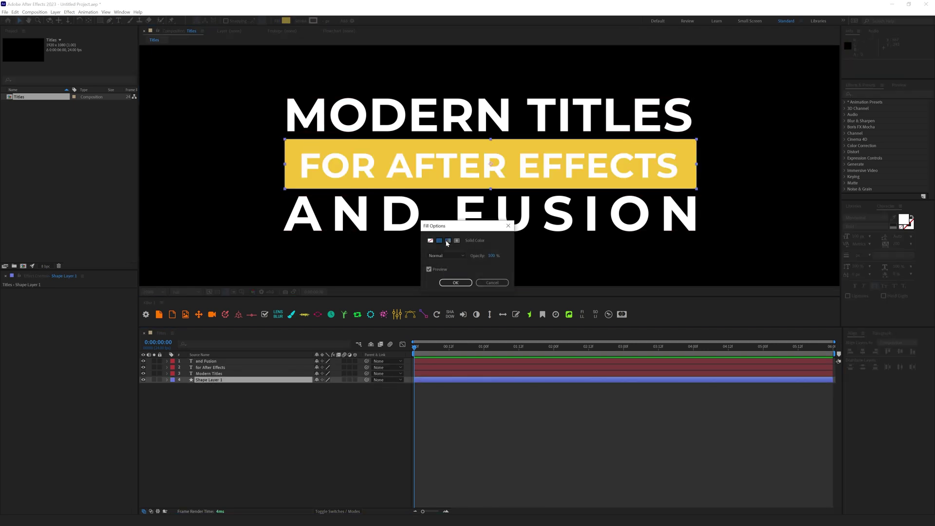
click(455, 283)
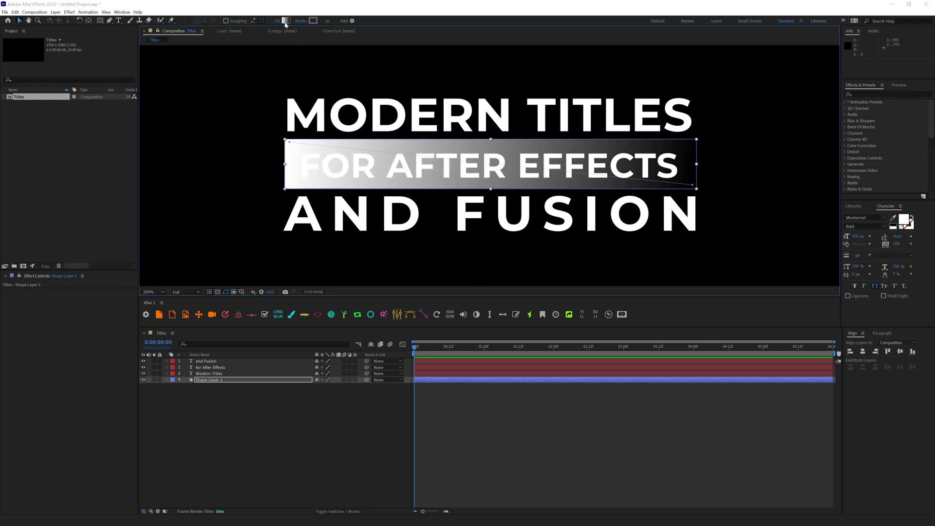
click(285, 25)
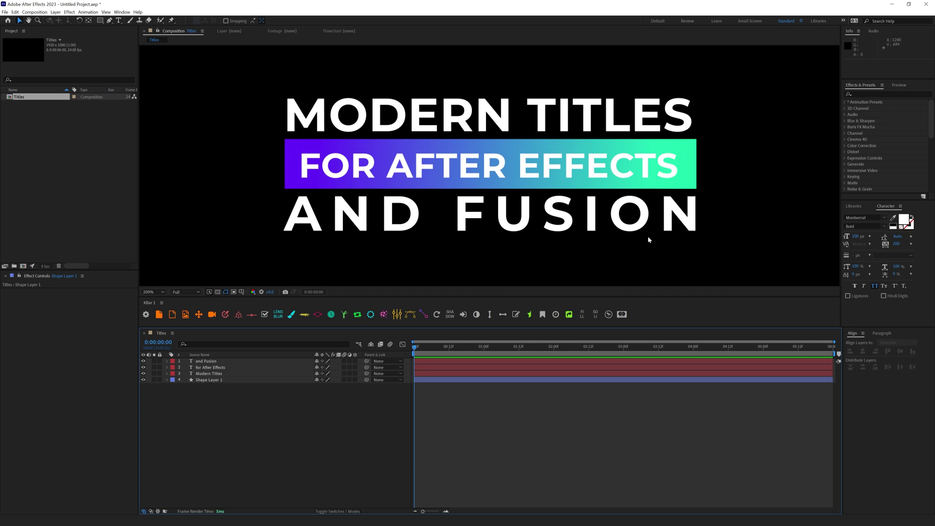
Create a 1920 × 1080 px dark gray solid and send it to the bottom of the layer stack.
scroll(380, 236, down, 1)
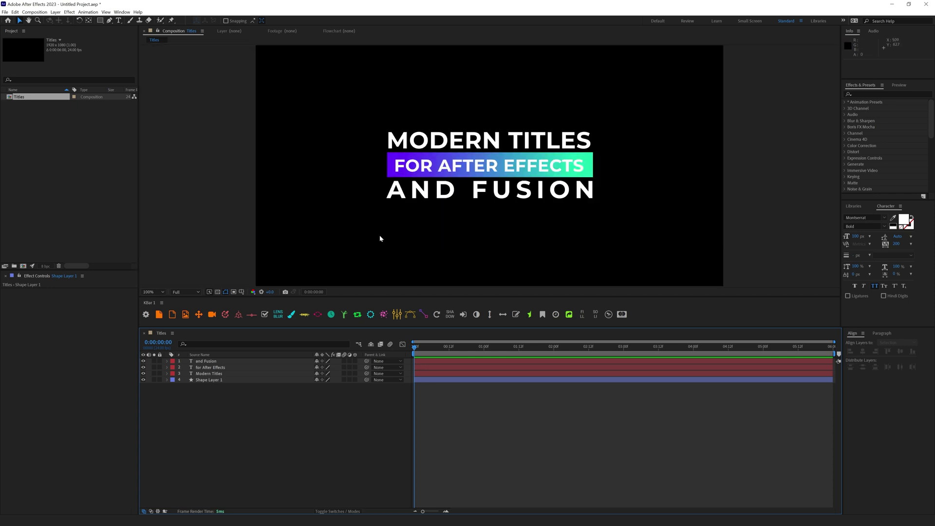
right_click(345, 439)
mouse_move(360, 358)
click(454, 363)
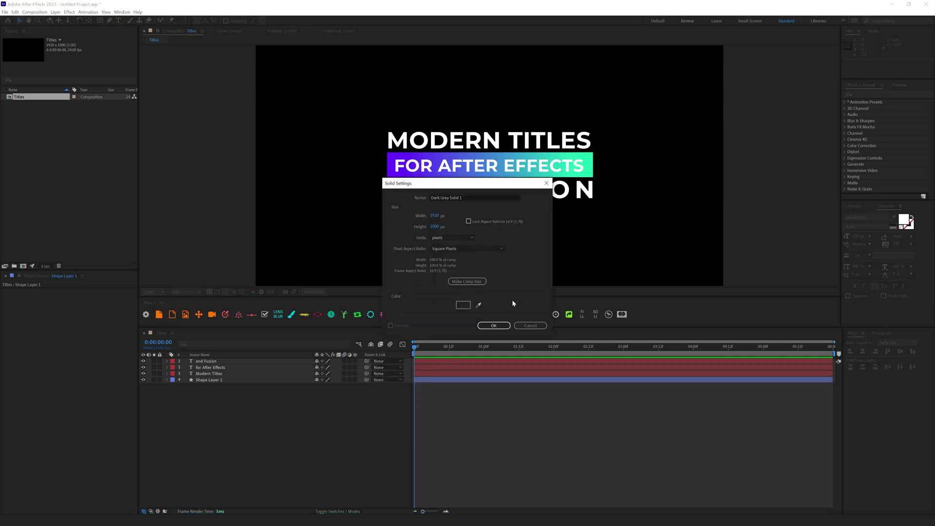
click(493, 325)
key(ctrl+shift+bracketleft)
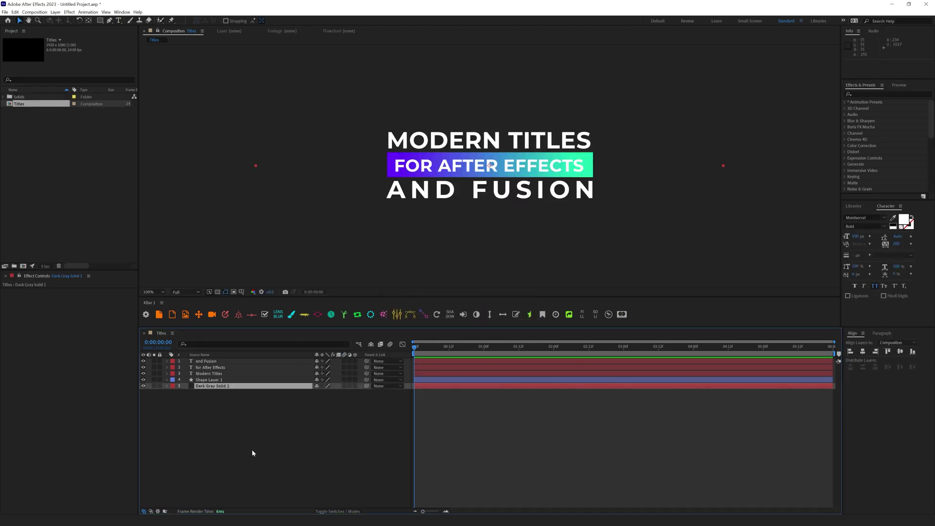
click(247, 430)
Apply a Fill effect to the dark gray background solid and set its color to #232323.
key(comma)
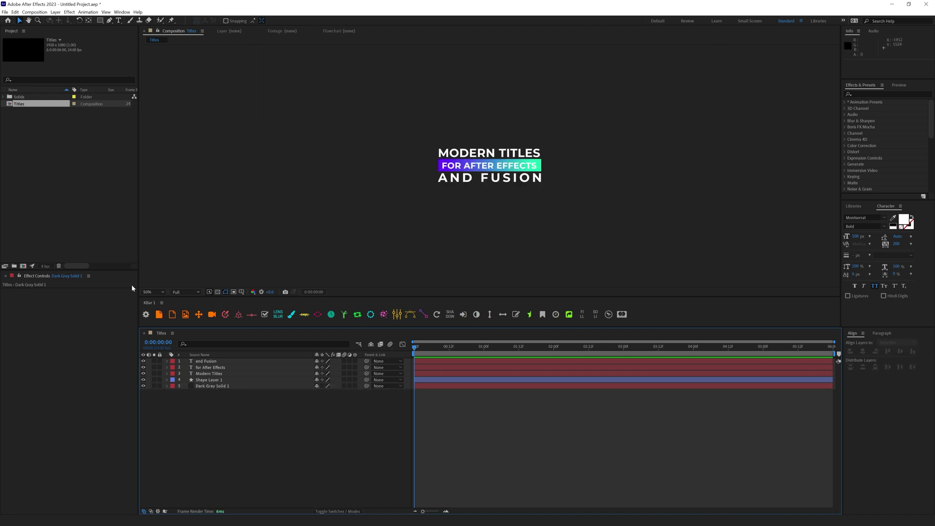
click(210, 384)
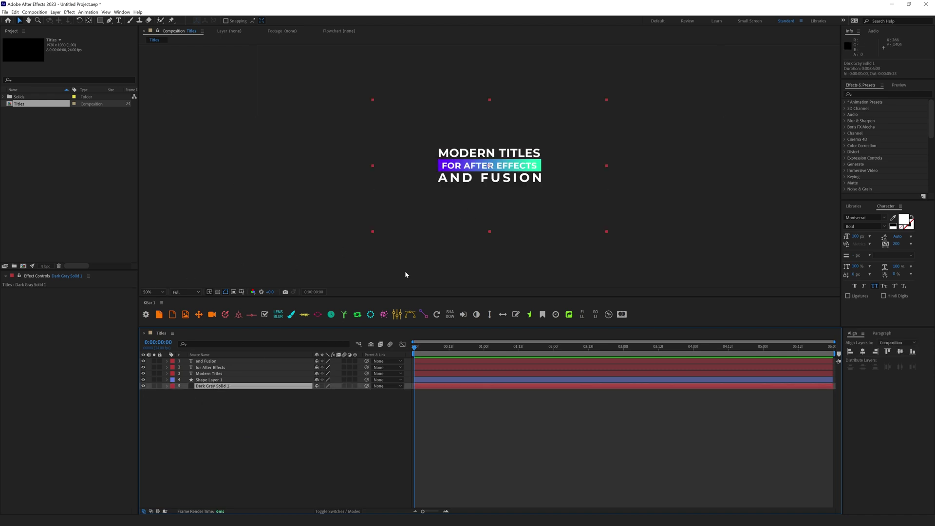
click(291, 315)
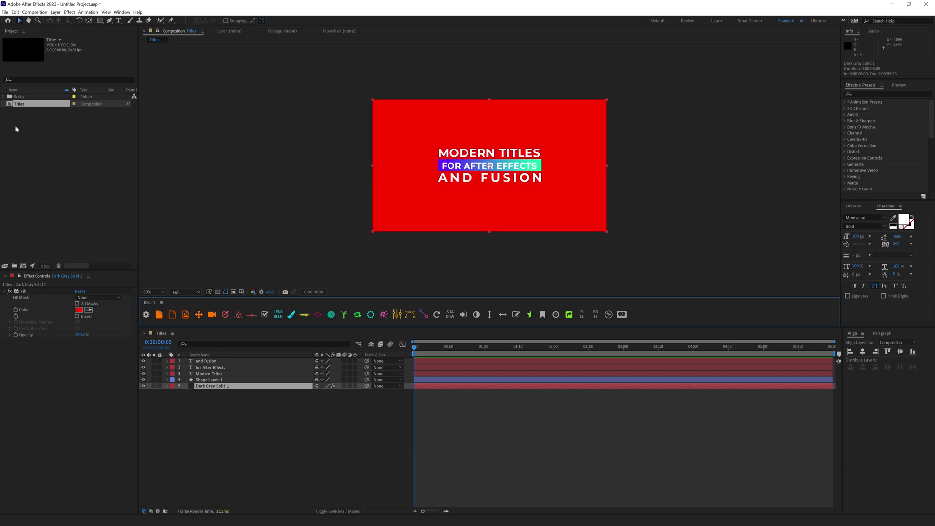
click(78, 310)
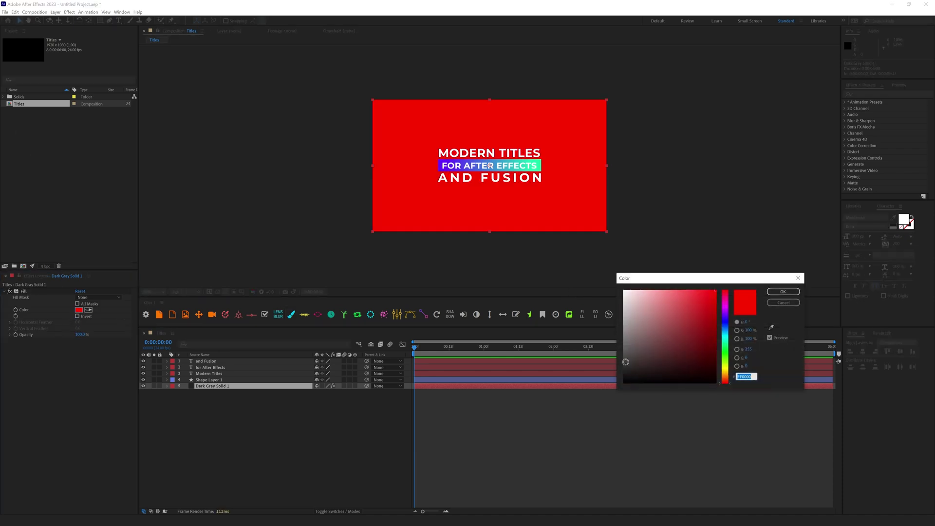
text(232323)
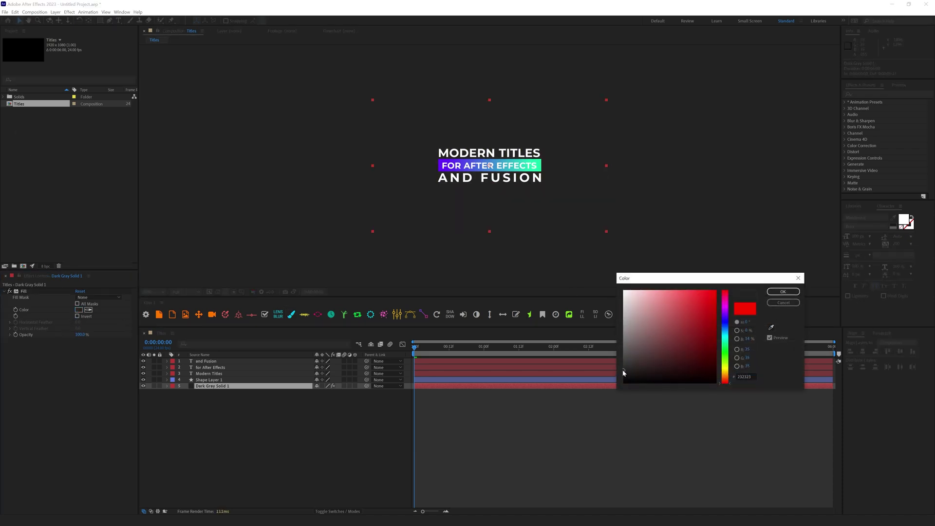
key(Return)
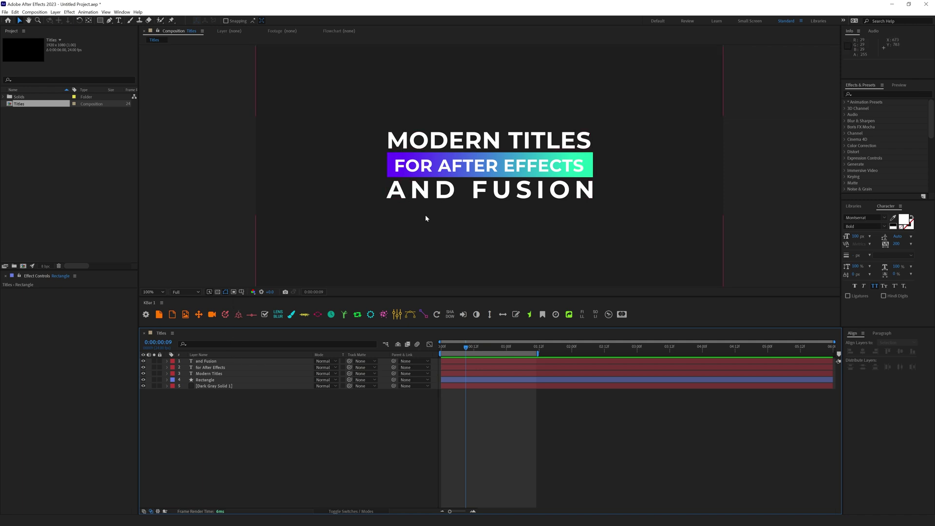
Draw a yellow rectangle that fully covers MODERN TITLES and ends at the upper edge of the gradient bar.
click(100, 21)
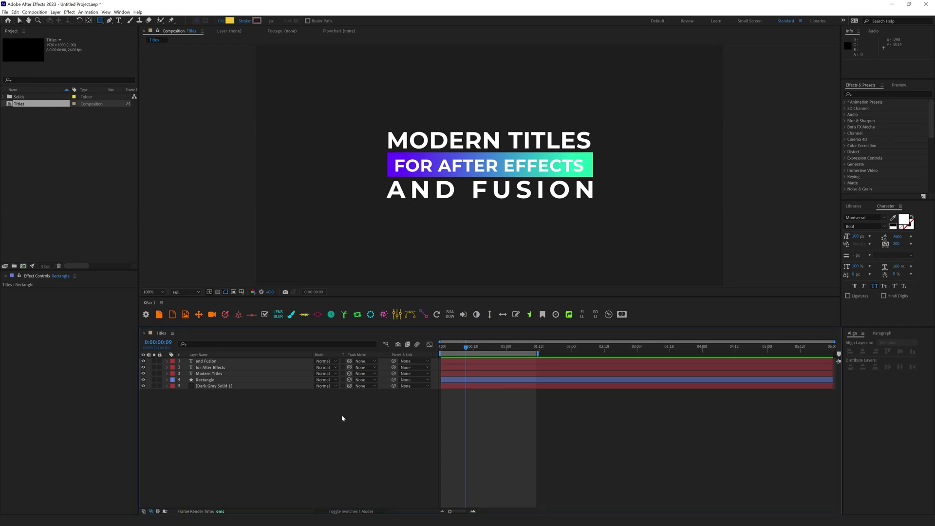
drag(351, 112, 629, 152)
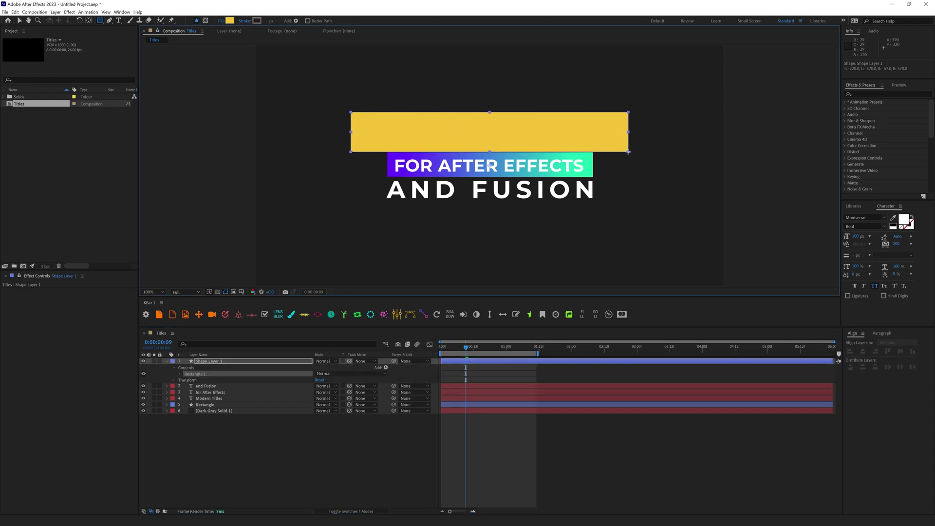
key(v)
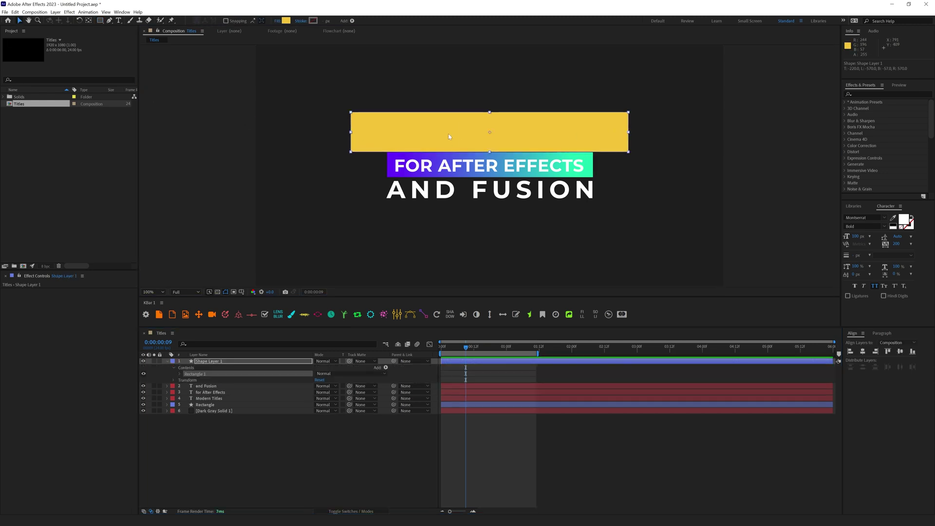
Rename the new yellow rectangle's shape layer as Matte_01.
click(207, 363)
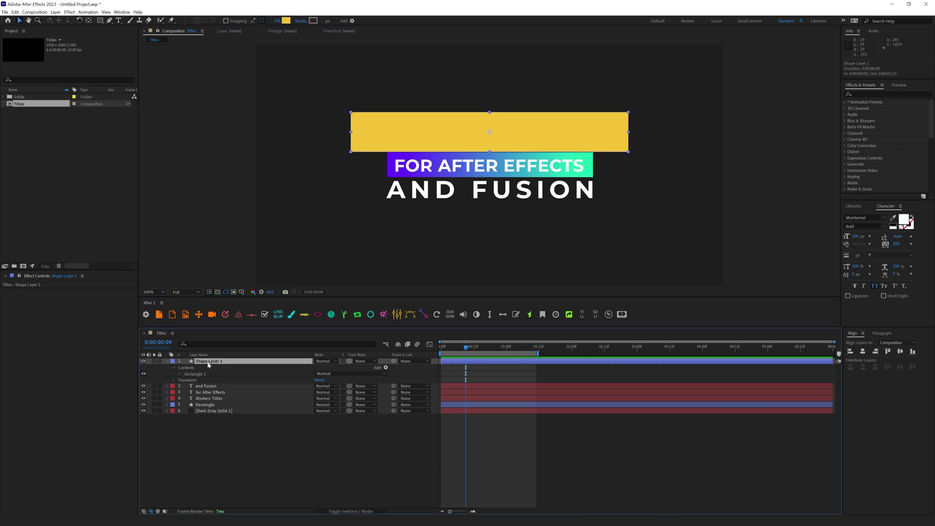
key(Return)
text(Matte)
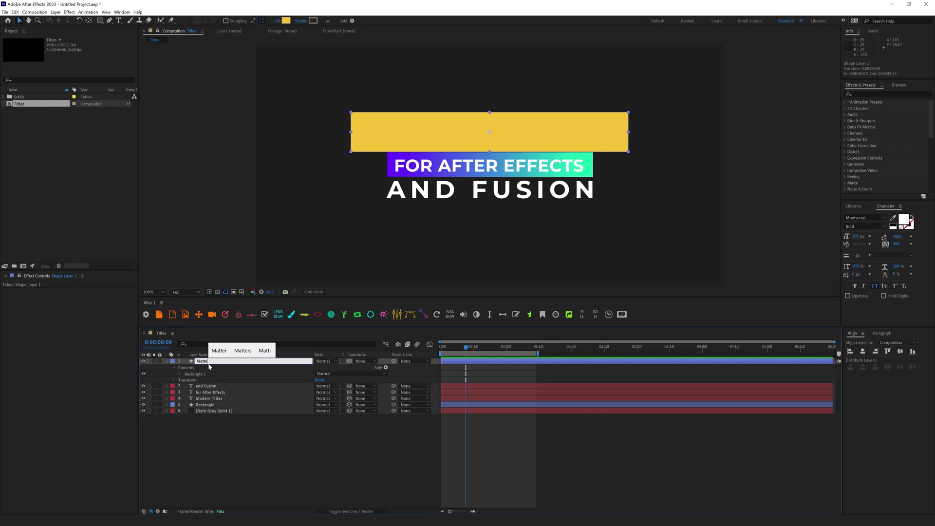
text())
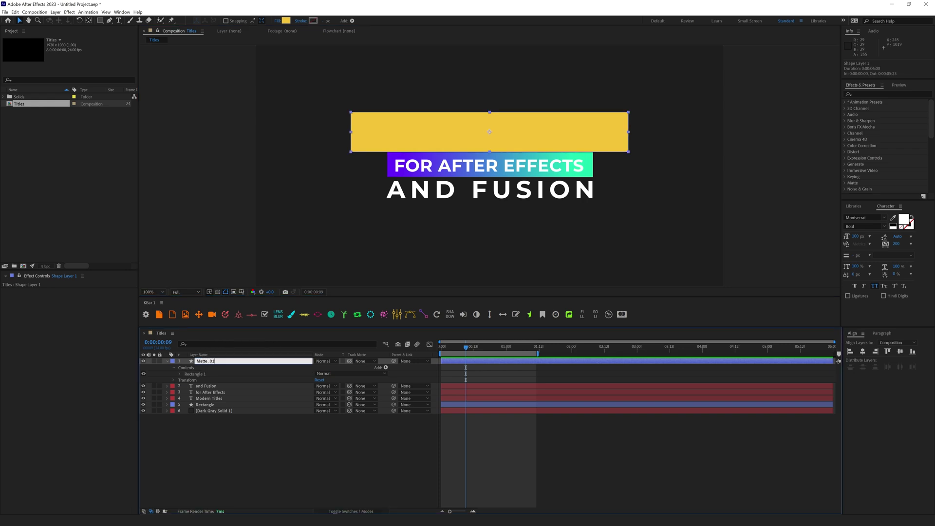
key(Return)
Duplicate Matte_01 and move the copy down over AND FUSION, against the lower edge of the gradient bar.
key(ctrl+d)
drag(513, 137, 514, 202)
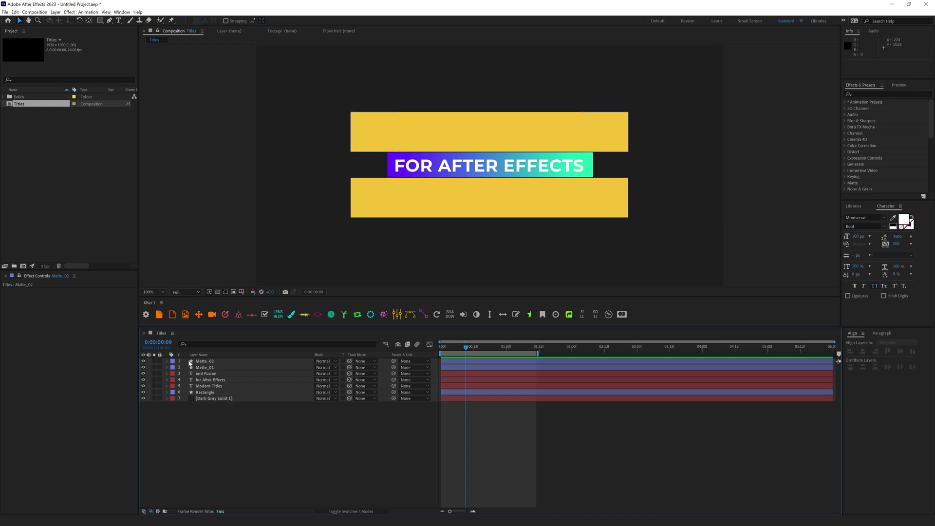
Move the Matte_01 and Matte_02 layers together to the bottom of the layer stack.
click(205, 367)
shift+click(204, 361)
drag(205, 361, 205, 440)
Assign Matte_02 as the track matte of the and Fusion layer and Matte_01 as that of Modern Titles.
click(233, 361)
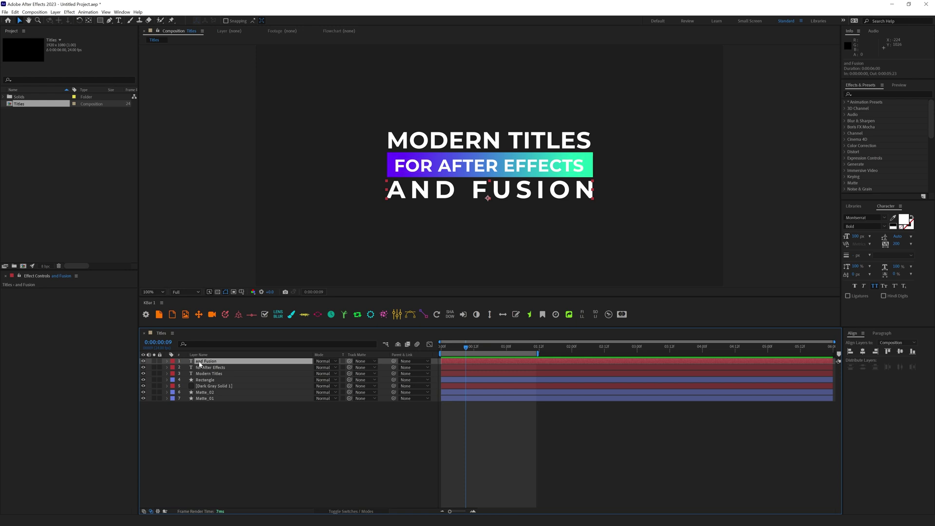
drag(349, 363, 207, 392)
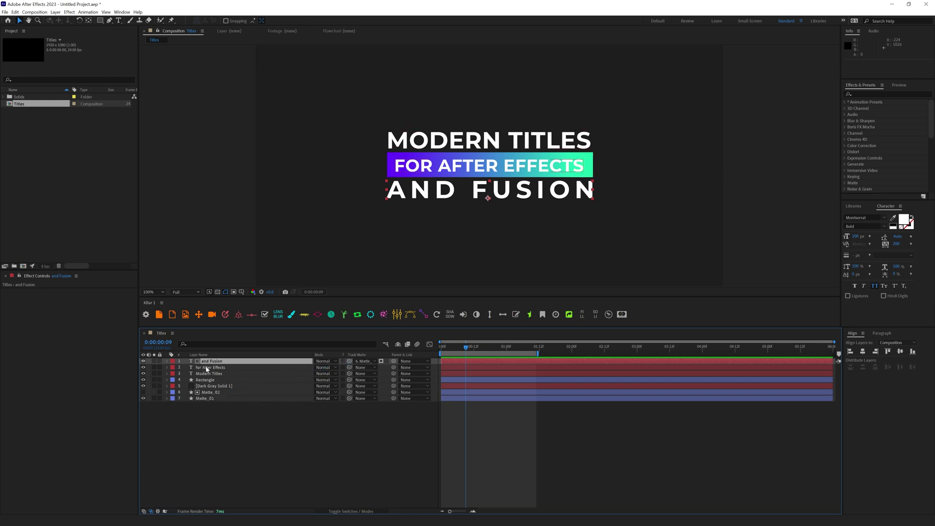
click(207, 368)
click(208, 373)
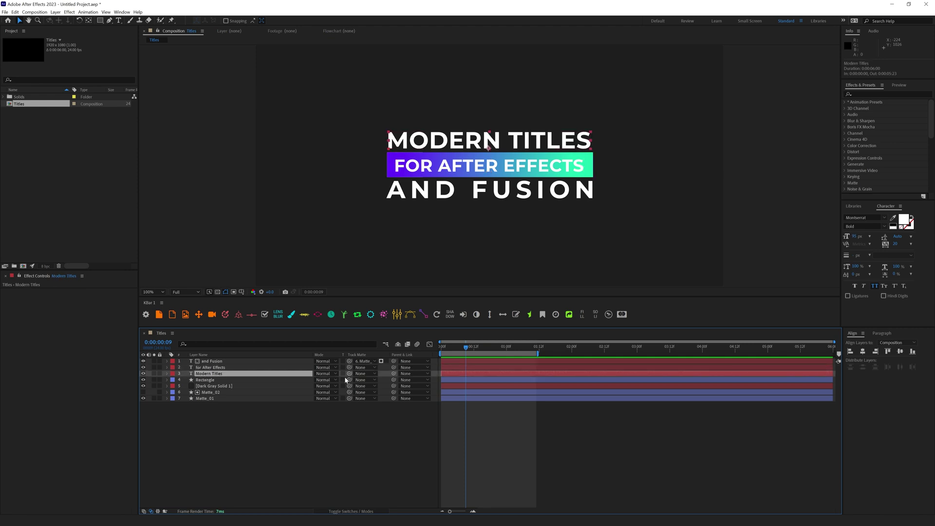
drag(349, 373, 219, 399)
Set Position keyframes for the and Fusion and Modern Titles layers at 0:00:00:20.
mouse_move(479, 351)
mouse_down()
mouse_move(440, 350)
mouse_move(495, 350)
mouse_up()
ctrl+click(235, 360)
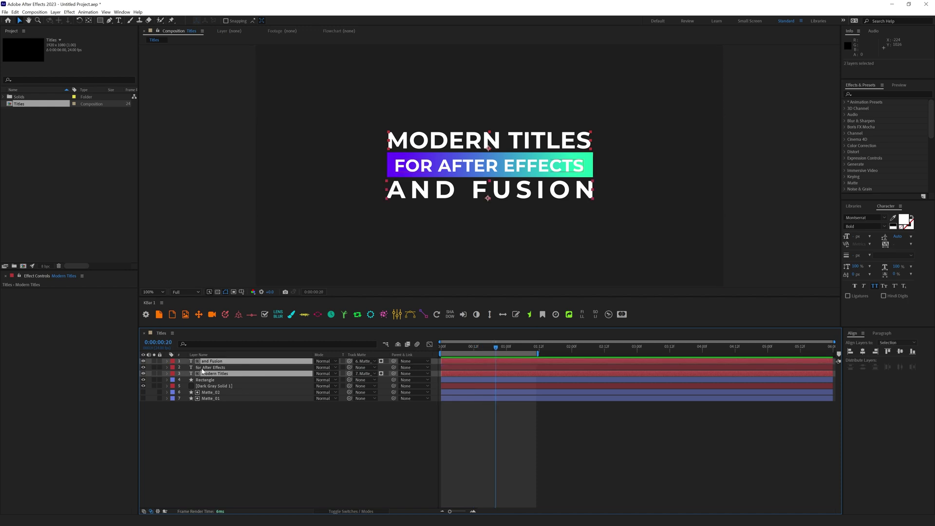
key(p)
click(185, 367)
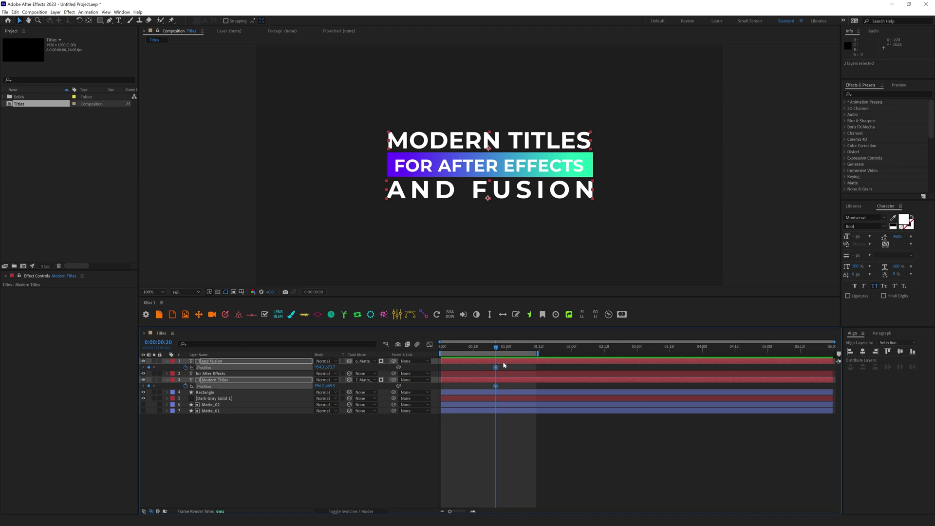
At 0:00:00:00, move MODERN TITLES down and AND FUSION up behind the gradient bar until both are hidden, and preview the animation.
drag(496, 351, 405, 354)
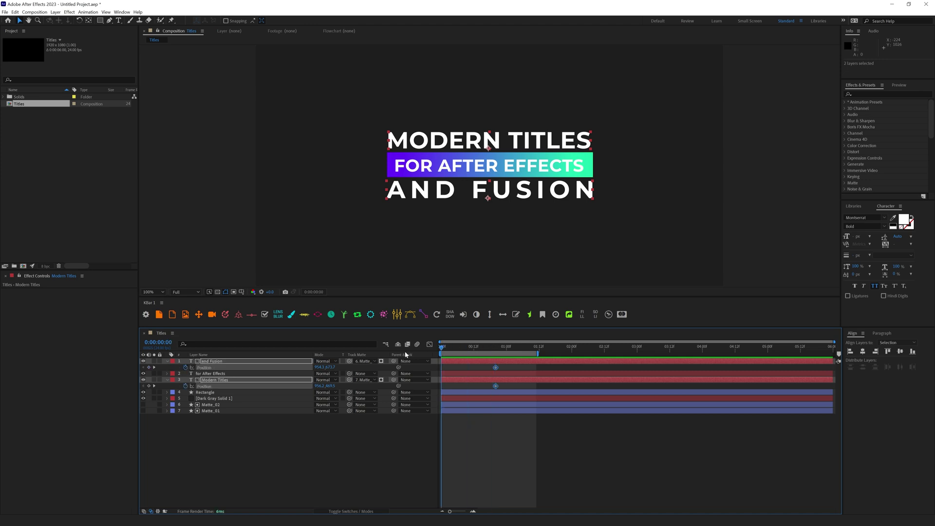
click(452, 385)
click(458, 381)
click(440, 142)
drag(440, 142, 430, 167)
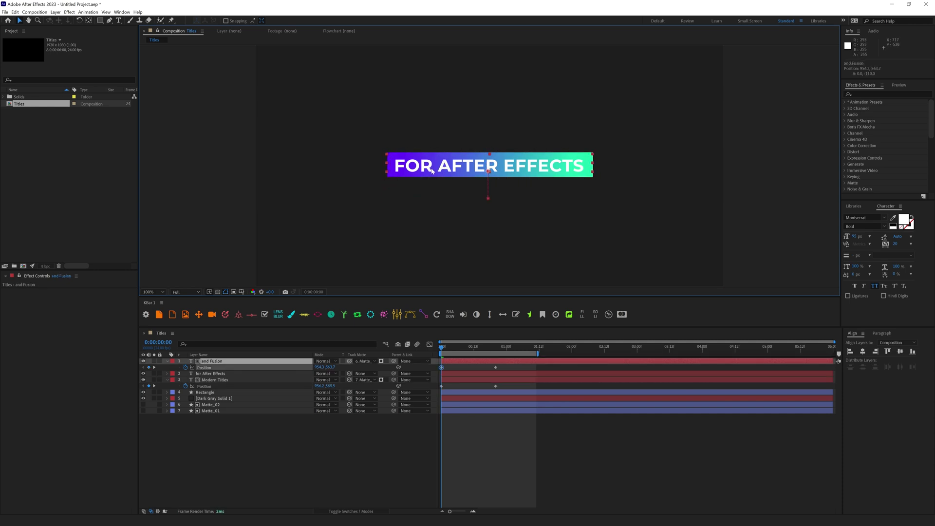
key(space)
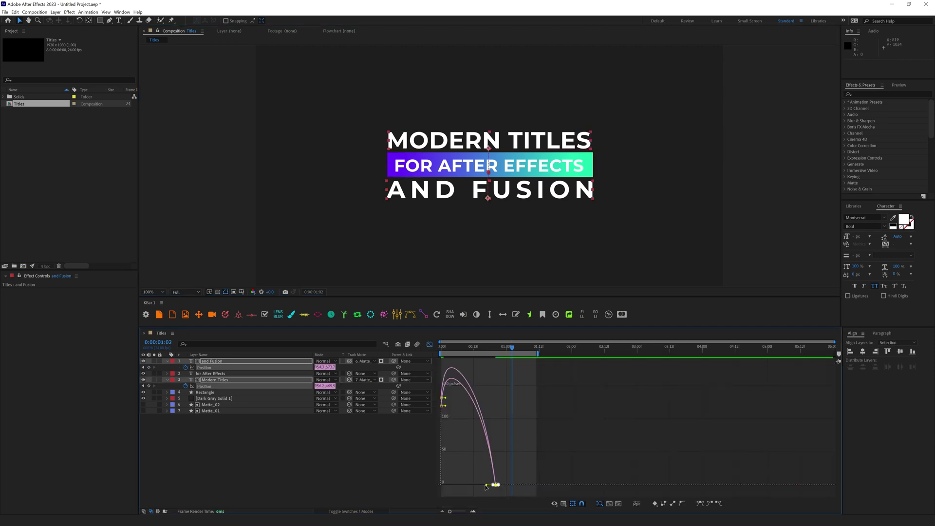
Lengthen the ease into the end Position keyframes of the and Fusion and Modern Titles layers in the speed graph, and preview the motion.
drag(484, 487, 468, 486)
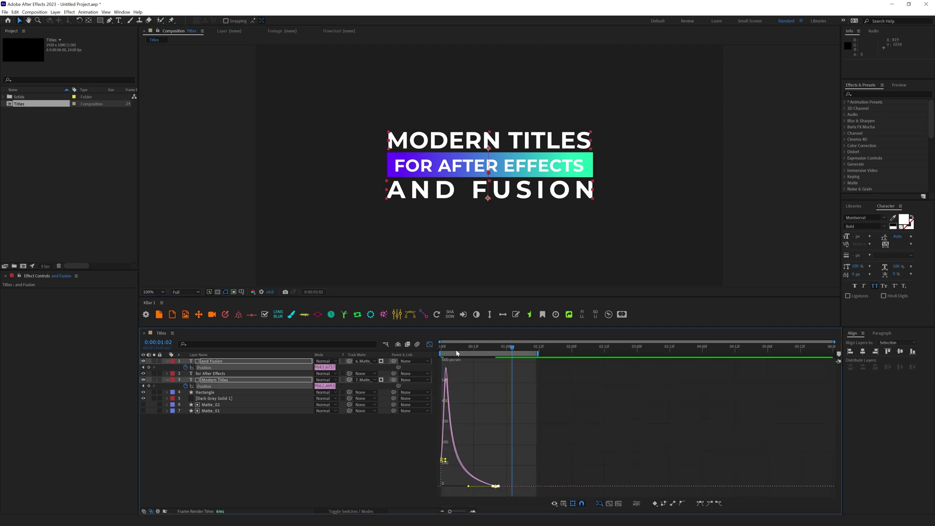
key(space)
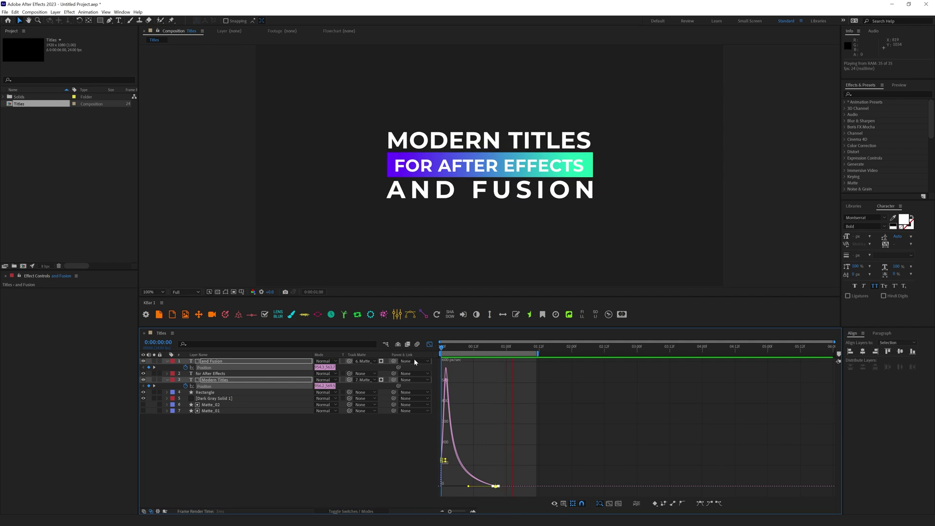
key(space)
click(429, 344)
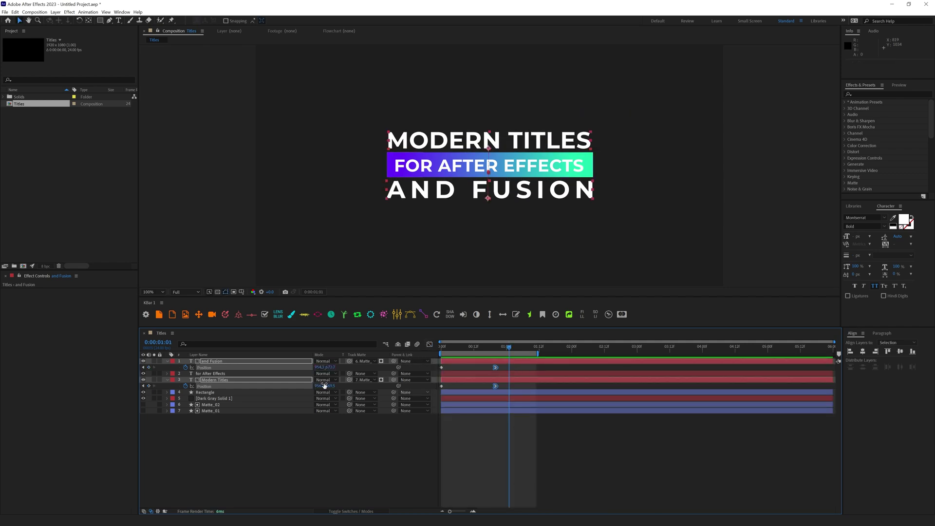
Duplicate the Rectangle layer, place the copy directly below Dark Gray Solid 1, and rename it Matte_03.
click(273, 392)
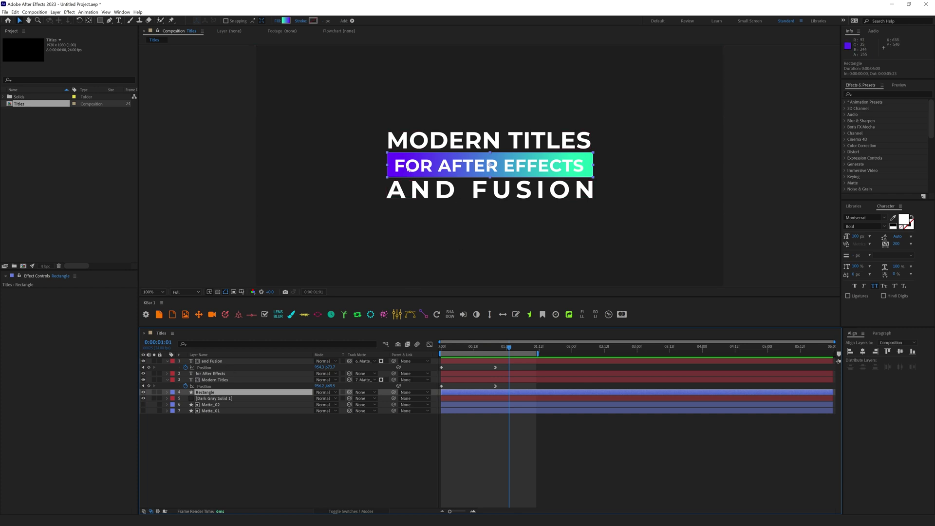
key(ctrl+d)
drag(210, 393, 225, 416)
key(Return)
text(Matte_03)
key(Return)
Move the anchor point of the Rectangle layer to the middle of the gradient bar's left edge.
click(214, 392)
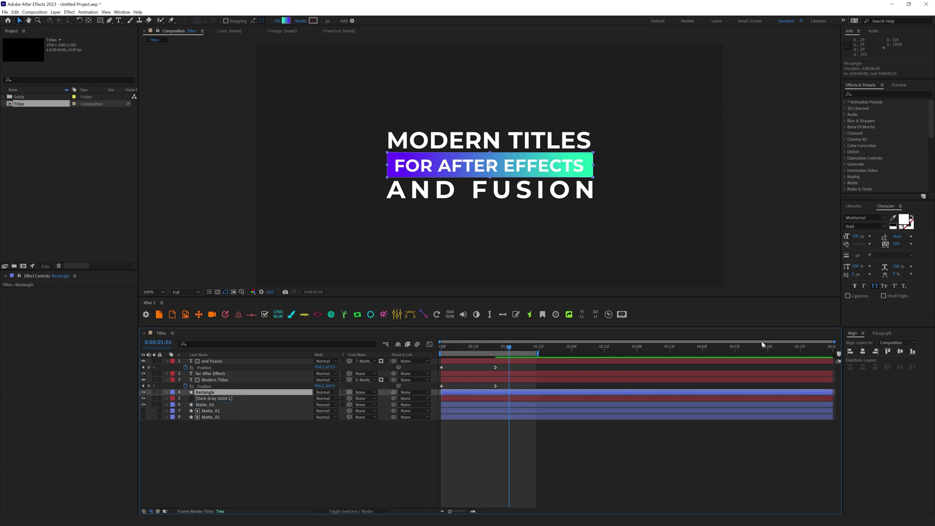
key(y)
drag(490, 165, 387, 166)
Keyframe the Rectangle layer's Scale at 0:00:00:20, set its horizontal scale to 0% at 0:00:00:00, and preview the wipe.
key(s)
drag(488, 349, 503, 351)
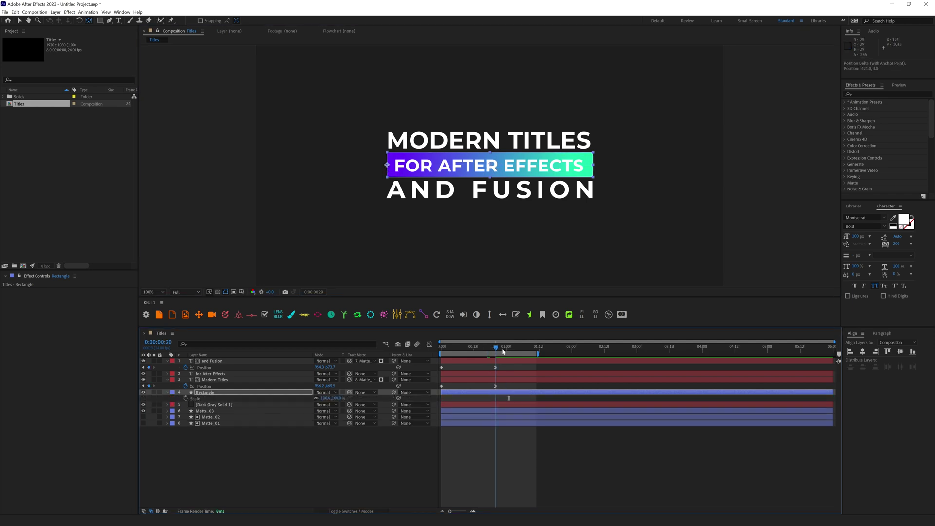
click(185, 398)
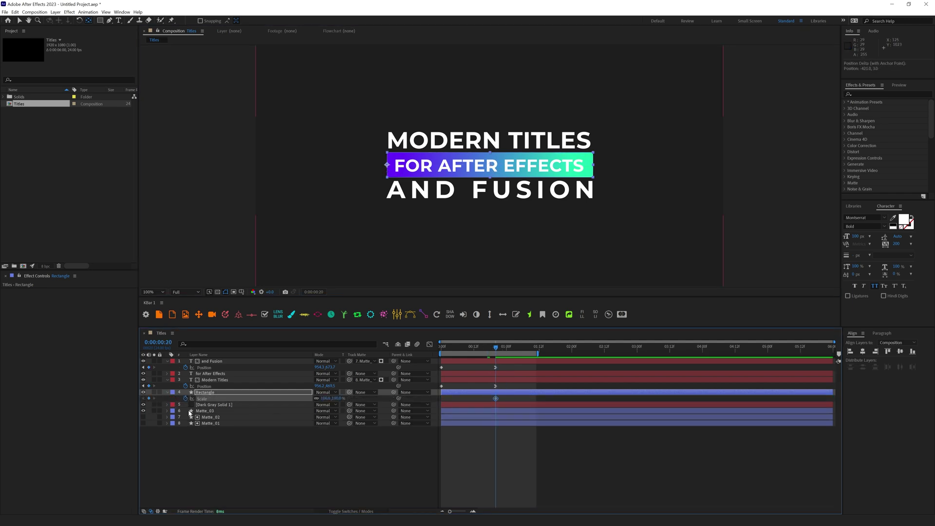
drag(481, 348, 432, 356)
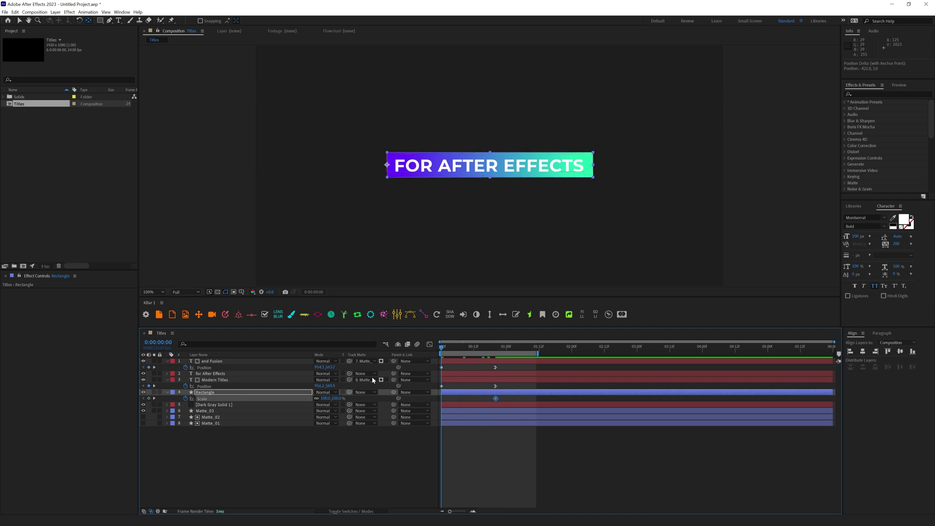
click(323, 398)
text(0)
key(Return)
key(space)
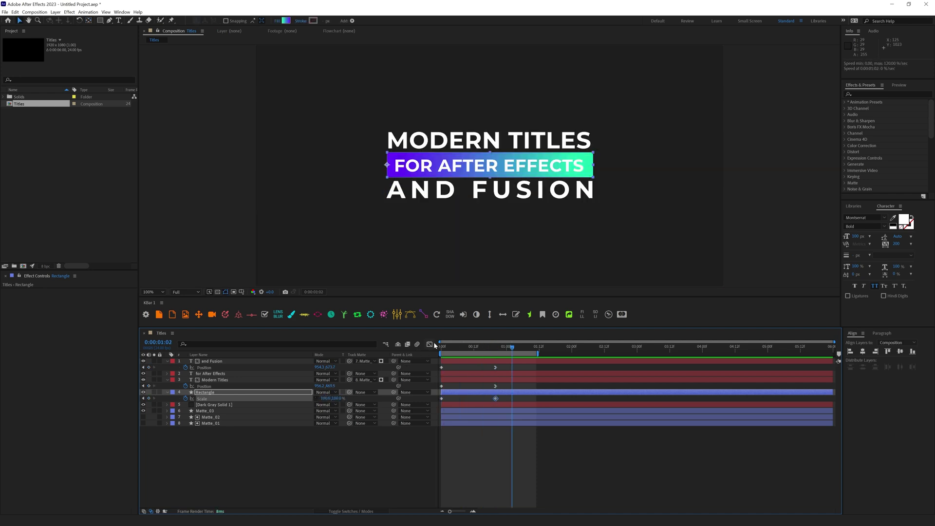
Ease the Rectangle layer's end Scale keyframe with a long slowdown in the speed graph, and preview the result.
click(429, 345)
click(700, 503)
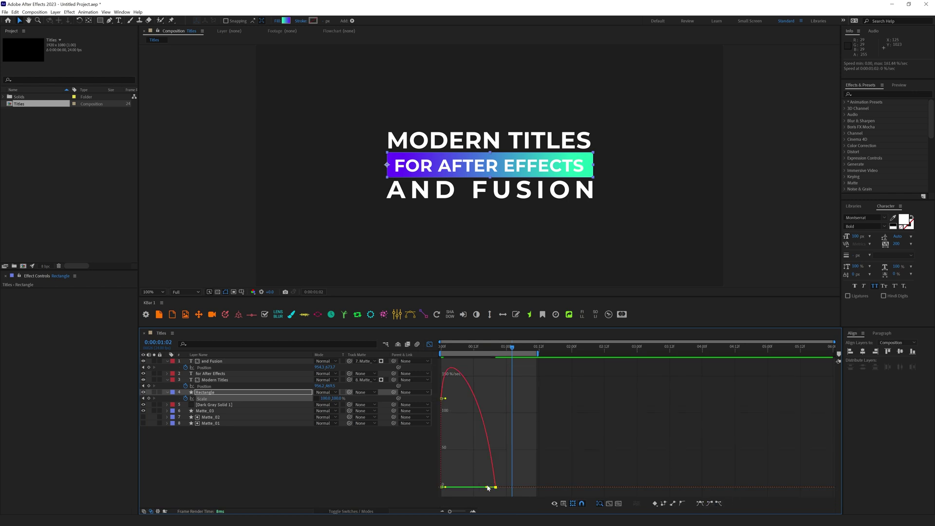
drag(486, 489, 468, 487)
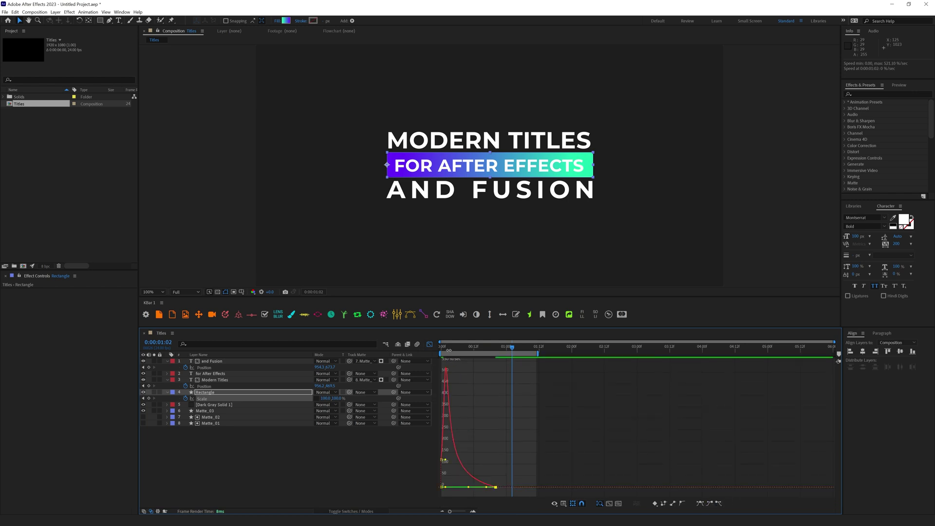
key(Home)
key(space)
click(429, 344)
Apply the Typewriter text animation preset to the for After Effects layer at 0:00:00:00.
drag(458, 355, 452, 358)
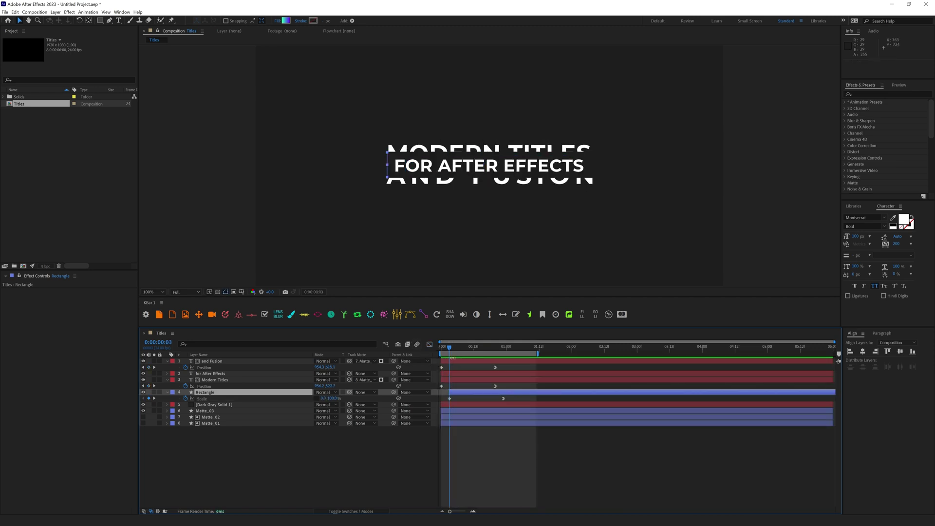
click(432, 171)
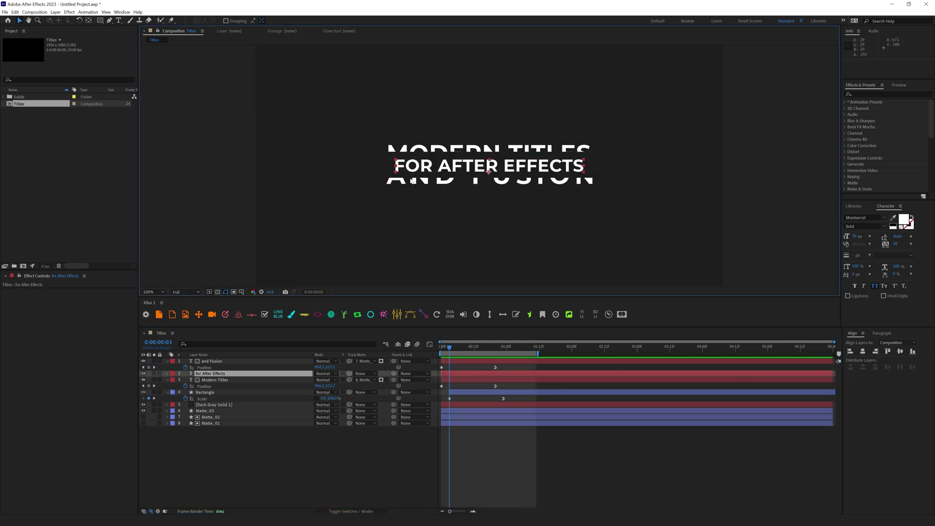
click(867, 94)
text(typ)
click(888, 140)
drag(879, 141, 519, 323)
drag(448, 348, 441, 349)
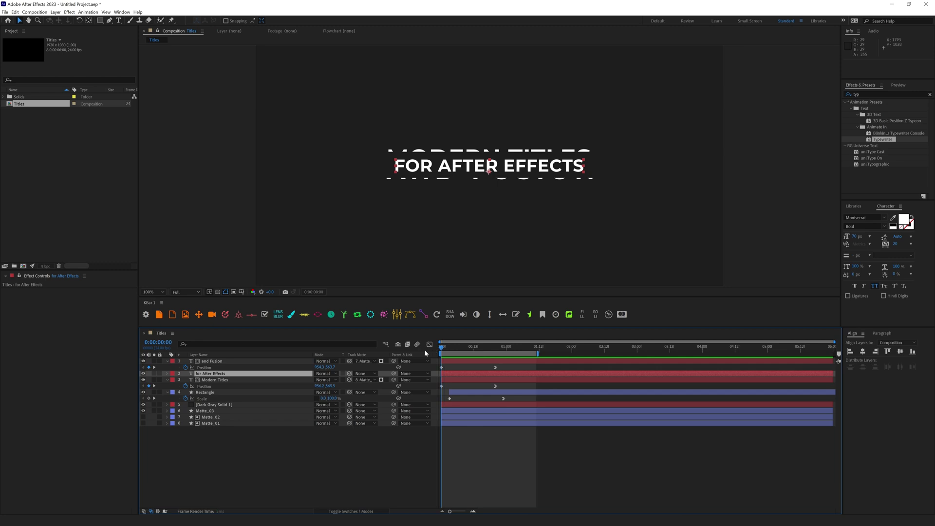
double_click(880, 141)
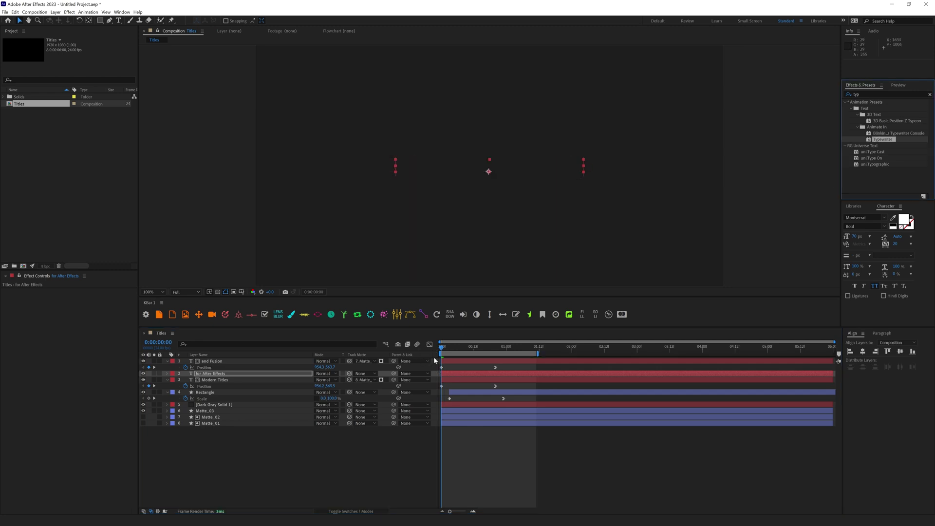
Move the typewriter's last Start keyframe earlier to line up with the Rectangle layer's last Scale keyframe, and preview.
click(208, 375)
key(u)
drag(605, 387, 503, 385)
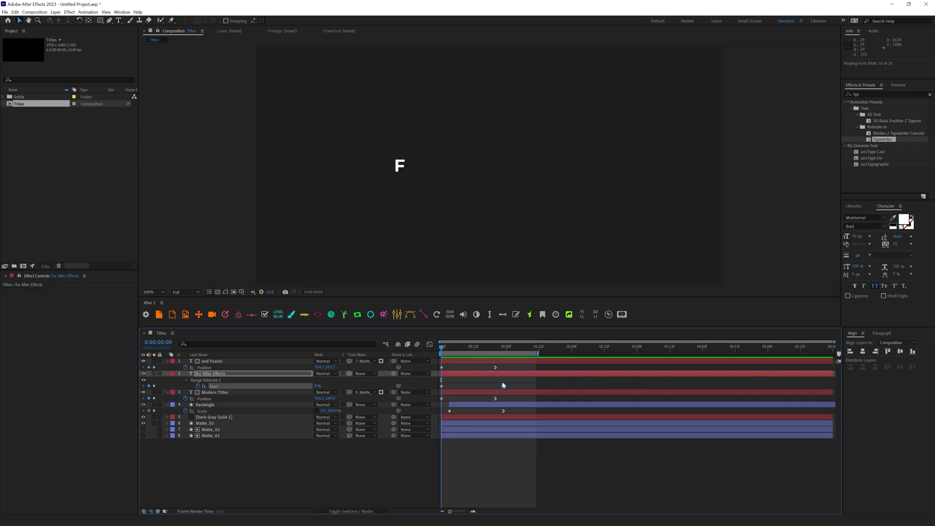
key(space)
Ease both Start keyframes of the typewriter animation into a peaked speed curve with a long slowdown, and preview the titles.
key(shift+F3)
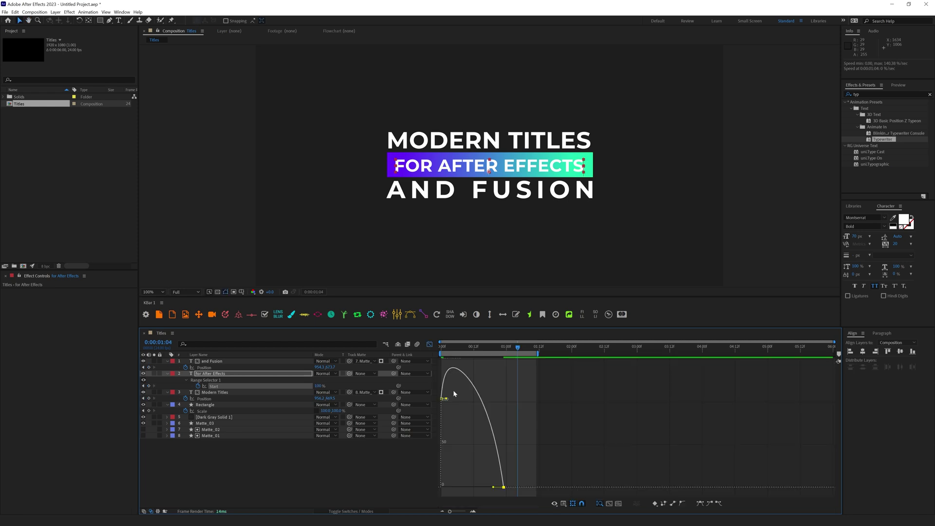
click(442, 399)
click(717, 504)
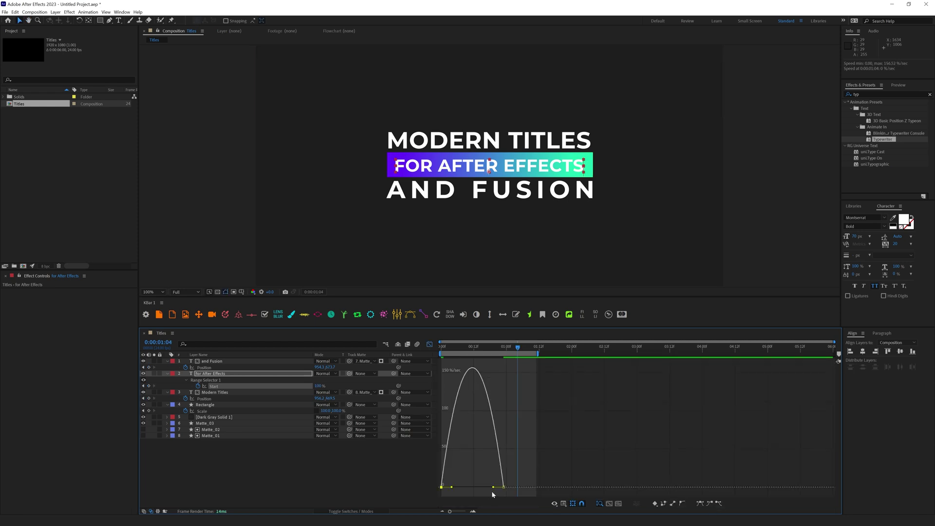
drag(492, 487, 459, 487)
key(space)
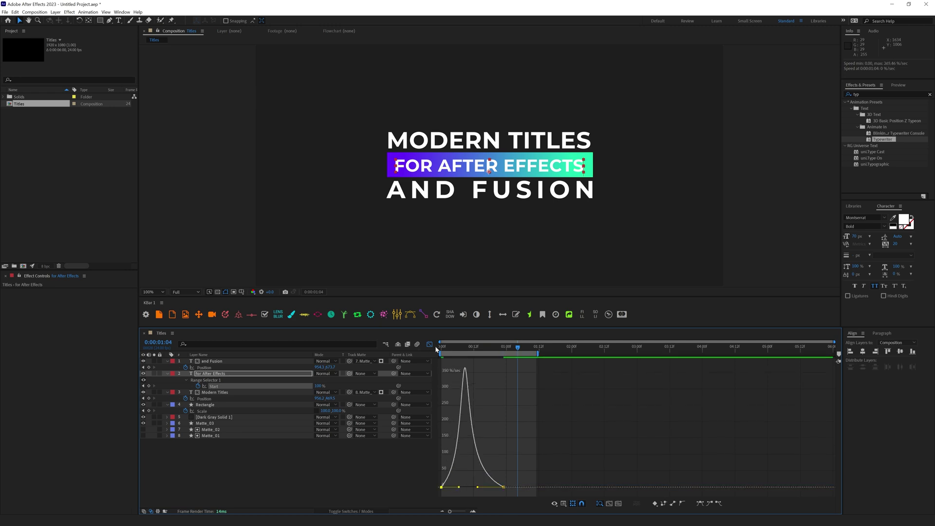
scroll(542, 142, down, 2)
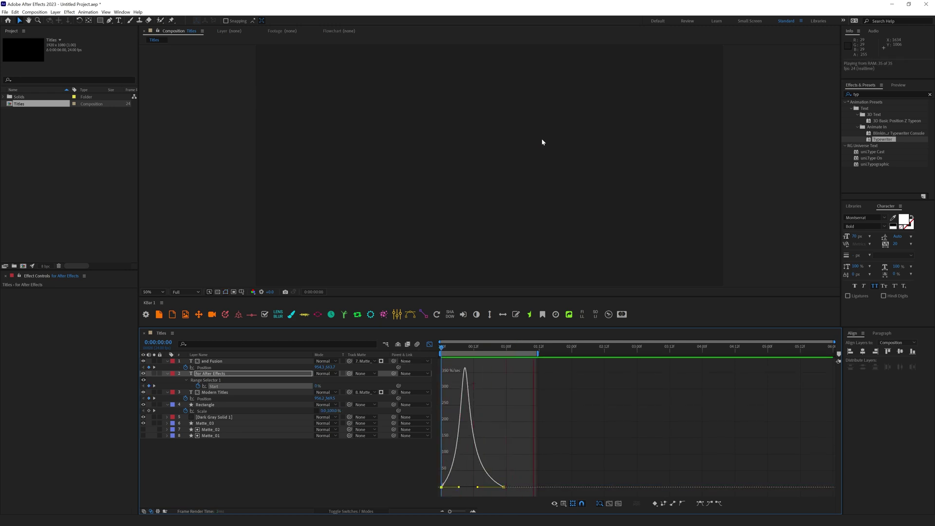
key(space)
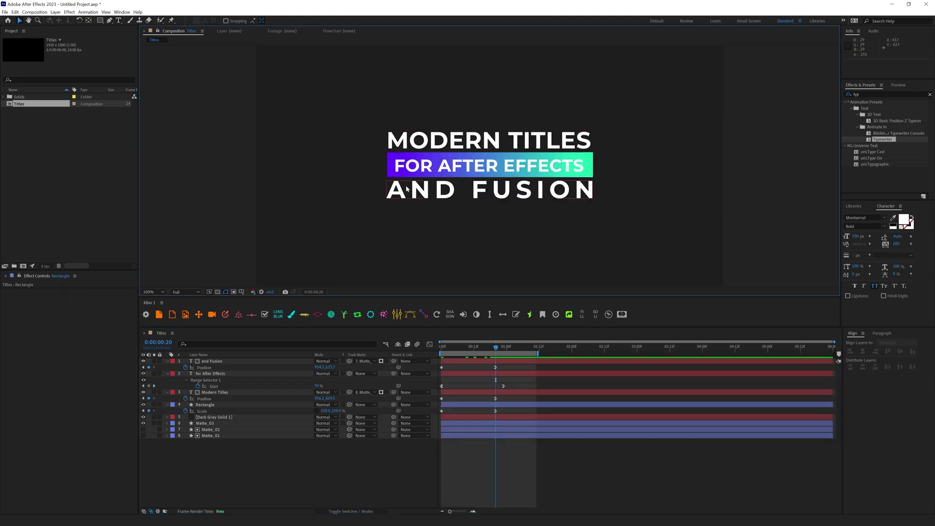
Stagger the titles by shifting for After Effects slightly later and and Fusion further, and collapse all keyframed properties.
click(407, 190)
drag(468, 363, 476, 362)
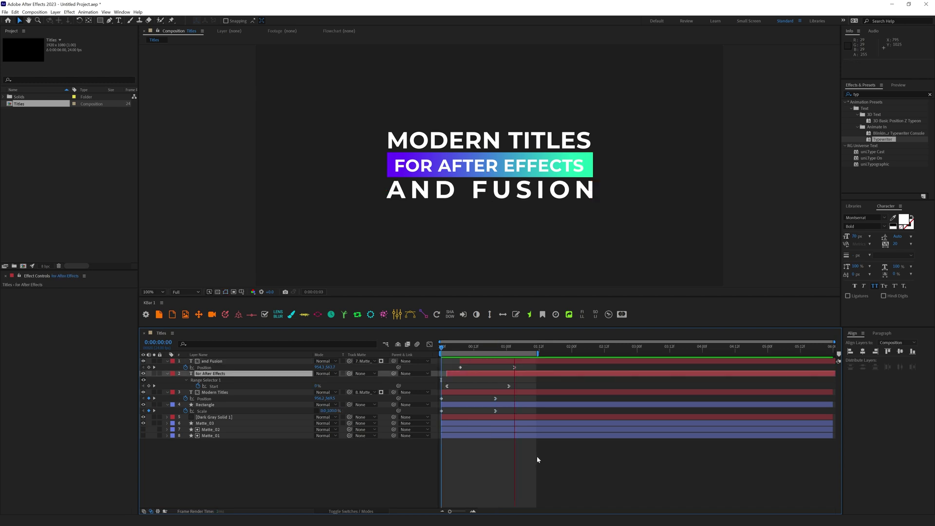
click(538, 454)
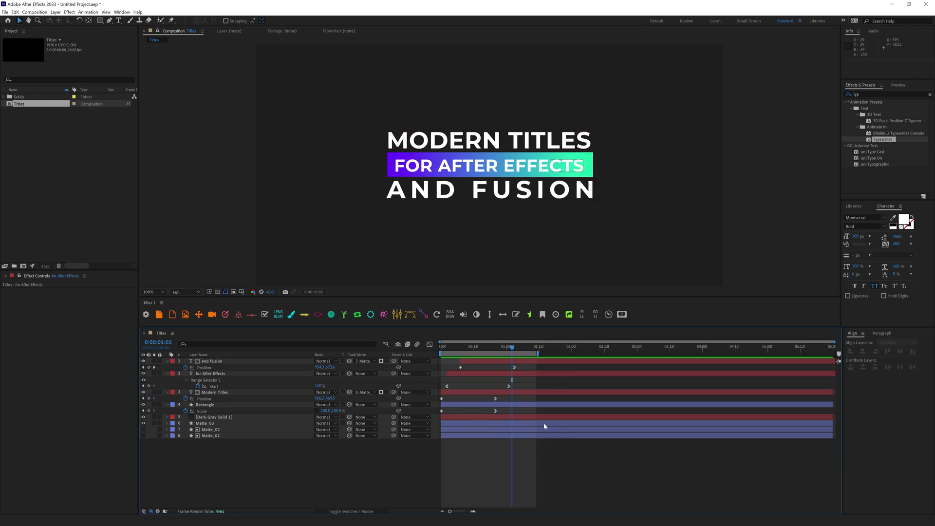
key(u)
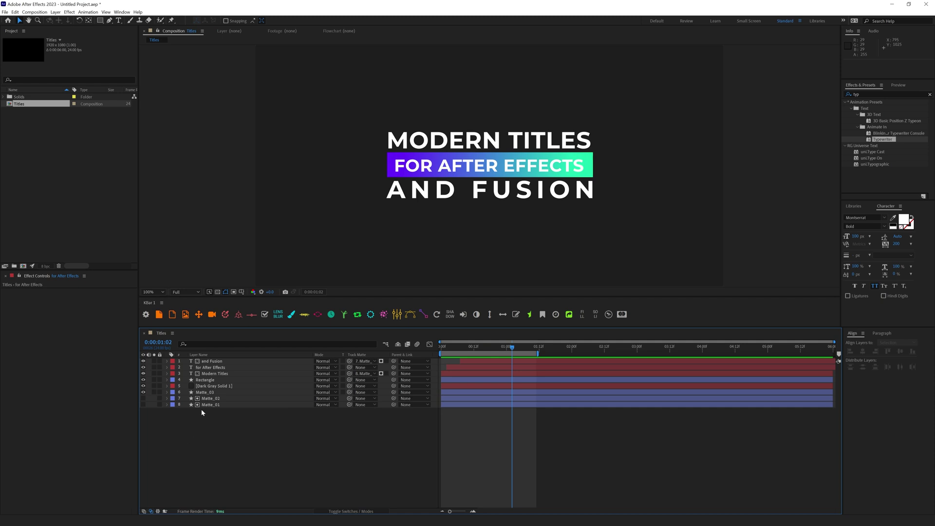
Add a null object and parent all the other layers to it.
right_click(274, 438)
mouse_move(348, 360)
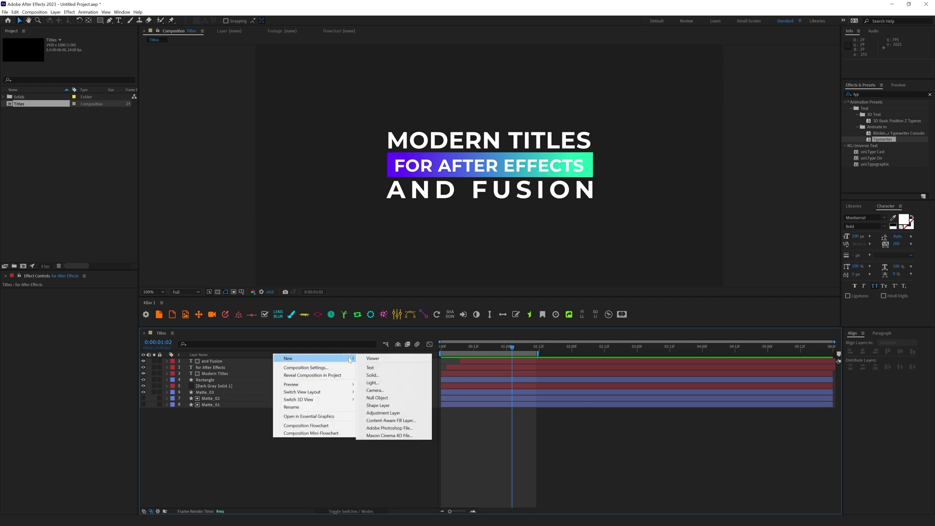
click(377, 398)
drag(258, 444, 208, 370)
drag(393, 367, 207, 362)
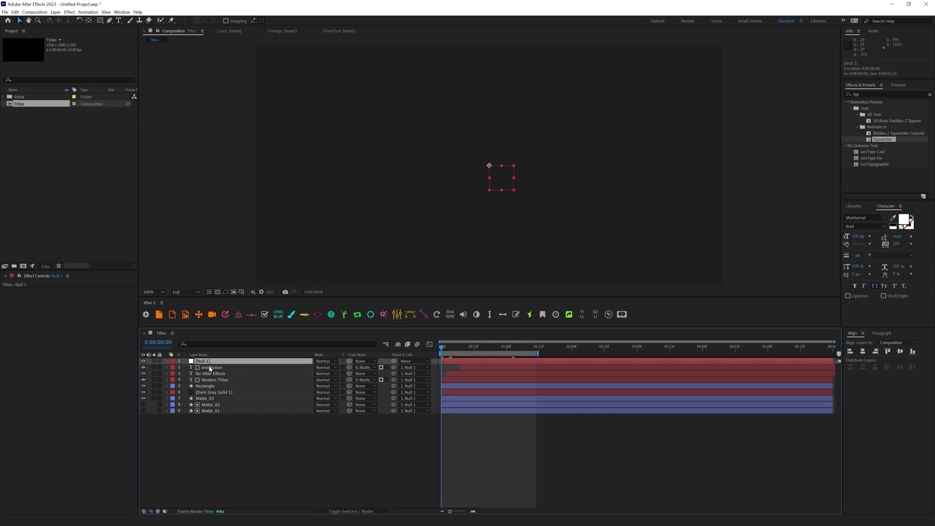
Keyframe the null's Rotation at 0° at 0:00:00:15 and about -39° at 0:00:00:00, and scrub through the result.
key(r)
click(185, 368)
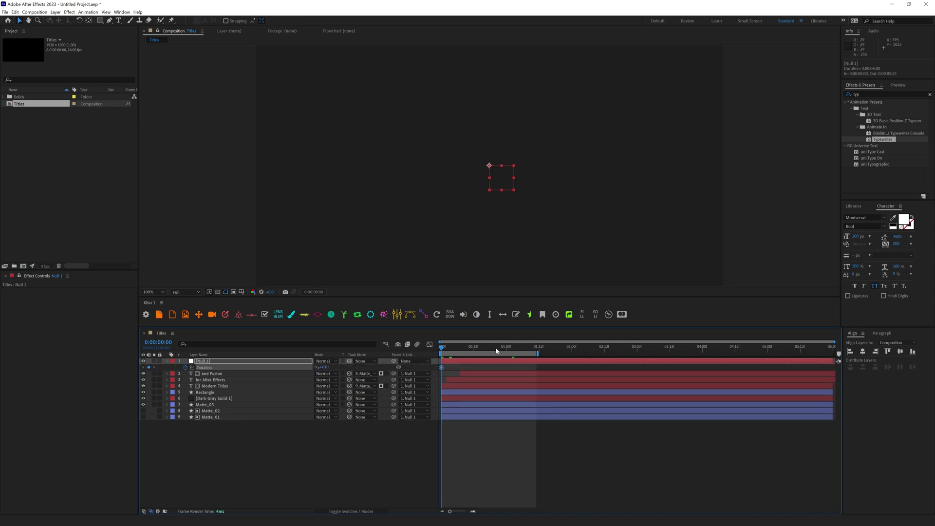
drag(471, 353, 482, 350)
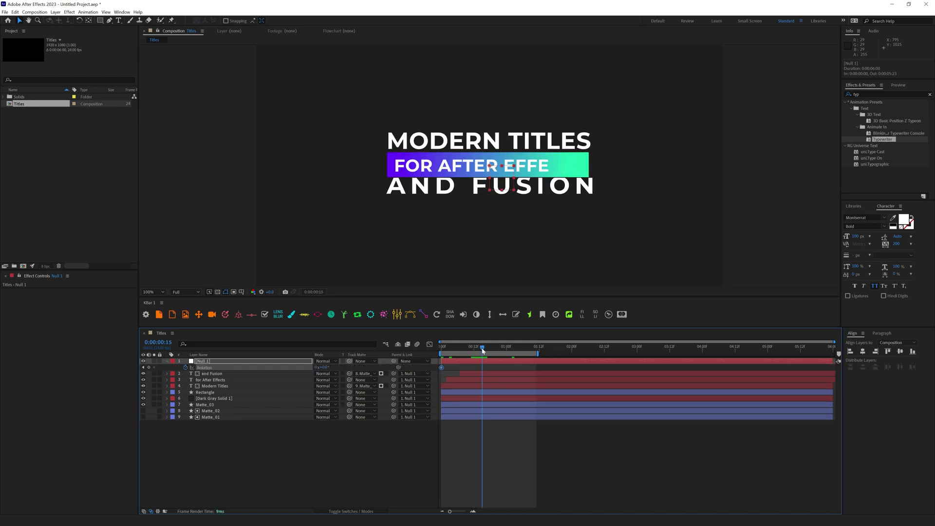
click(149, 368)
drag(483, 350, 392, 357)
drag(324, 367, 313, 368)
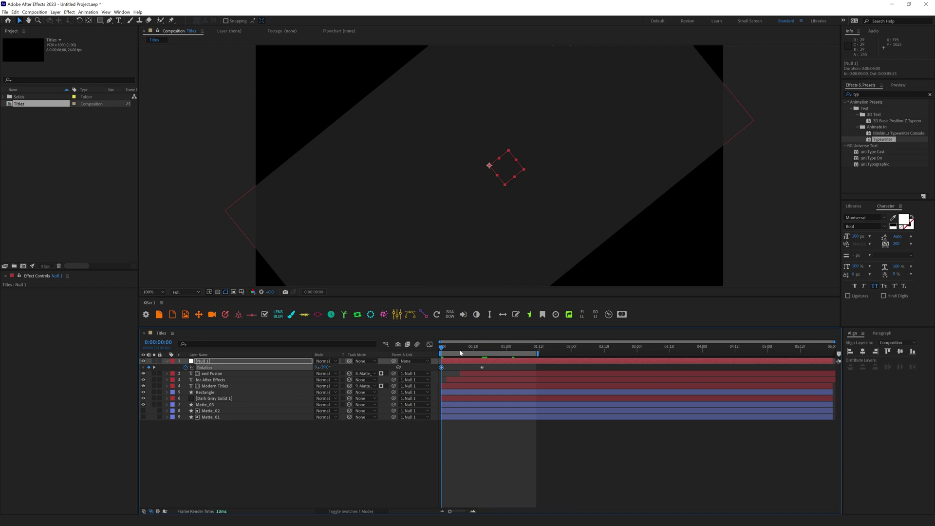
drag(443, 350, 508, 350)
Remove the parent from the Dark Gray Solid 1 background layer and preview the rotating titles.
click(236, 397)
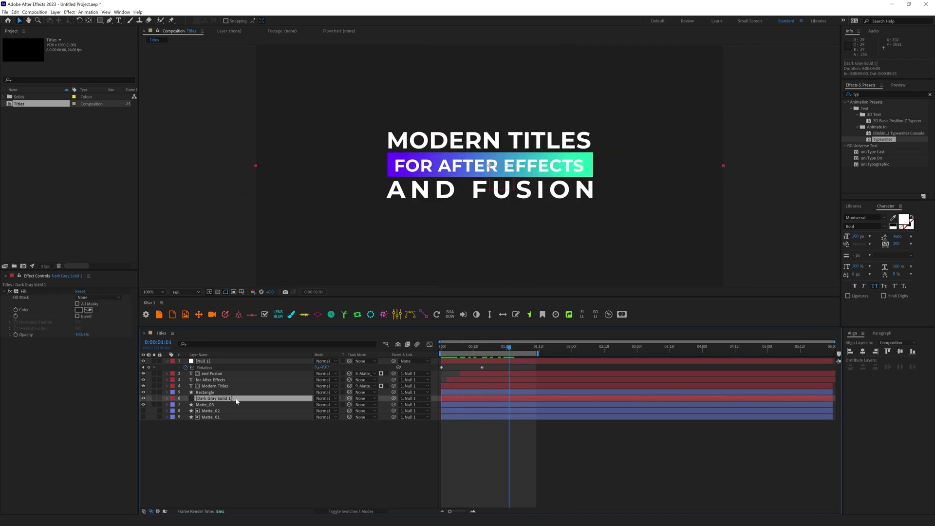
click(412, 398)
click(409, 405)
key(space)
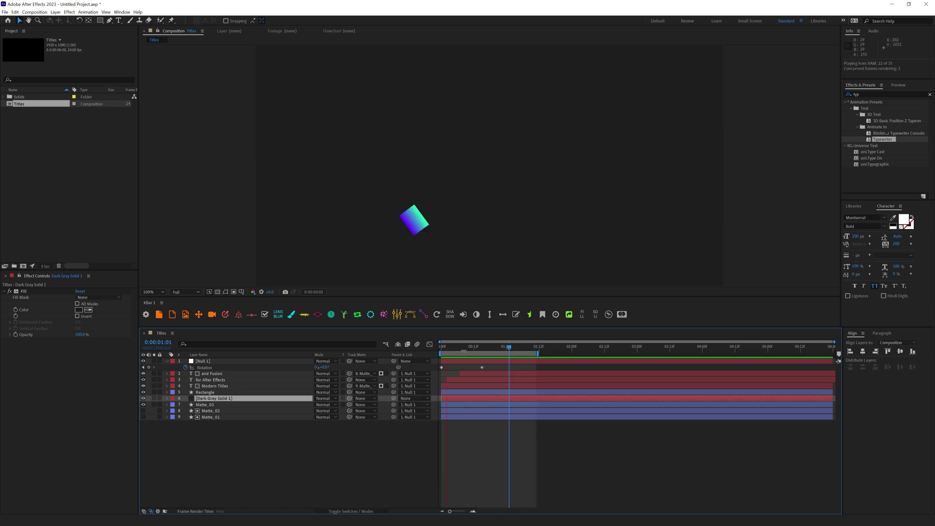
Ease the null's last Rotation keyframe and extend its slowdown in the speed graph.
click(481, 367)
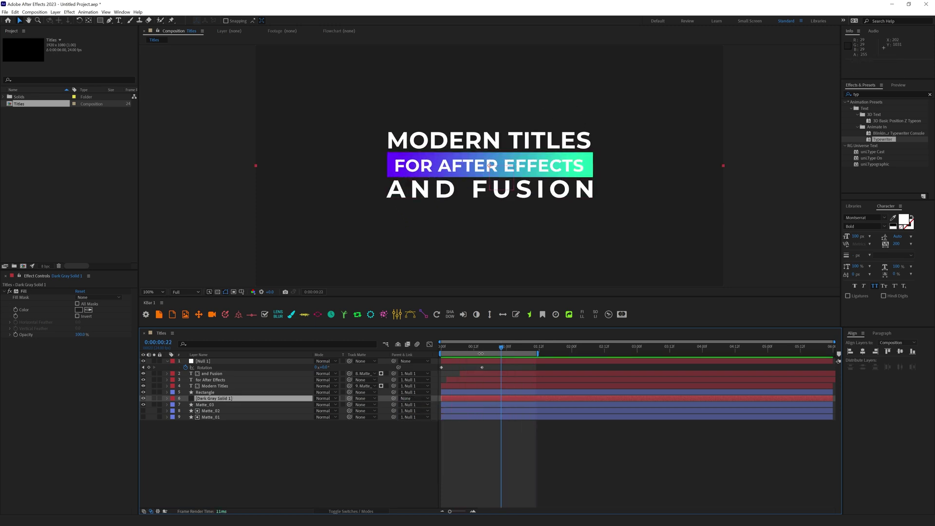
click(482, 368)
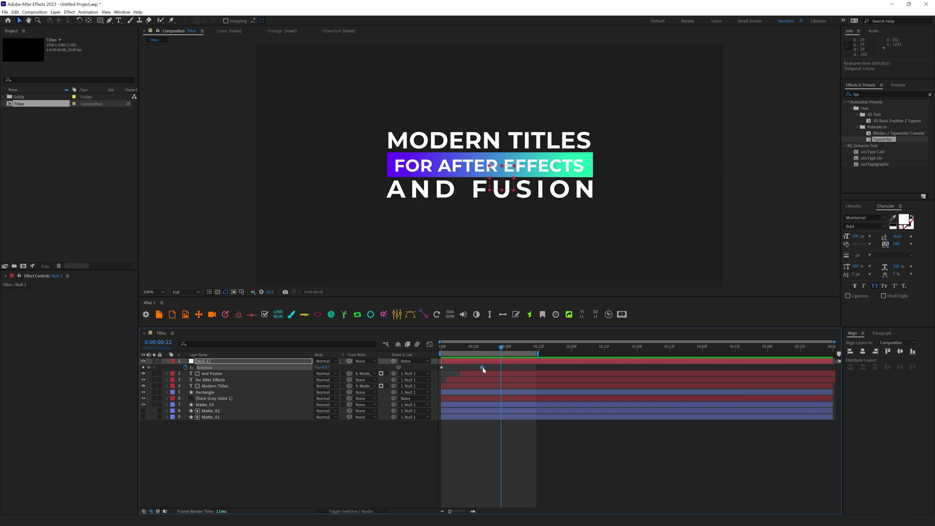
click(429, 344)
click(709, 503)
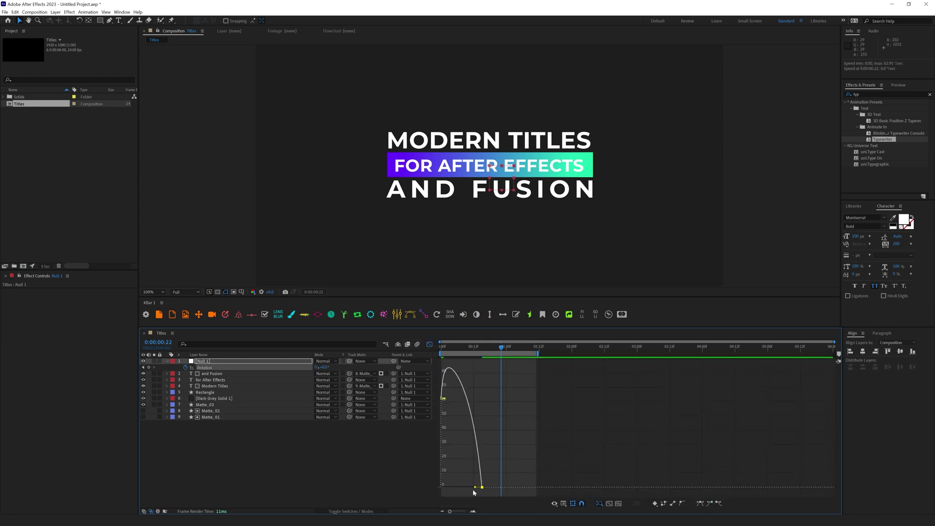
drag(475, 488, 462, 486)
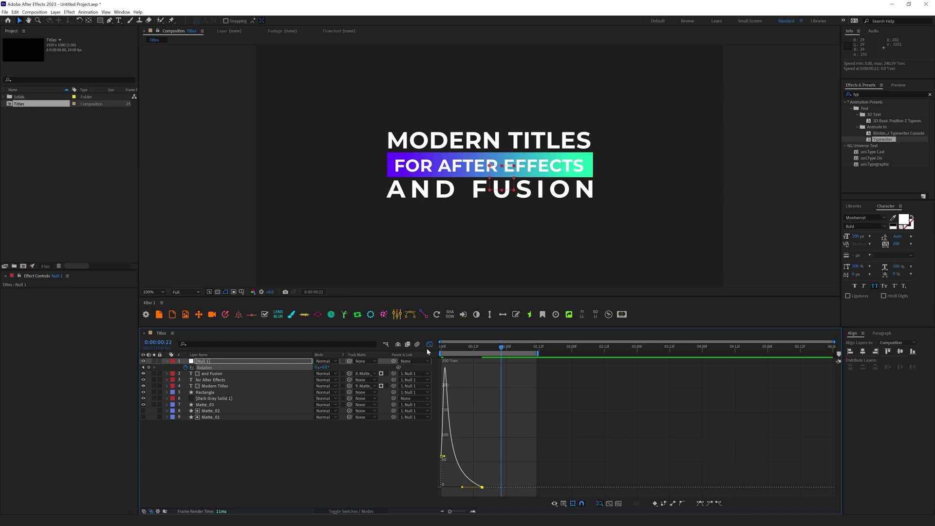
Preview the eased rotation and extend the work area's end to 0:00:03:03.
key(space)
key(comma)
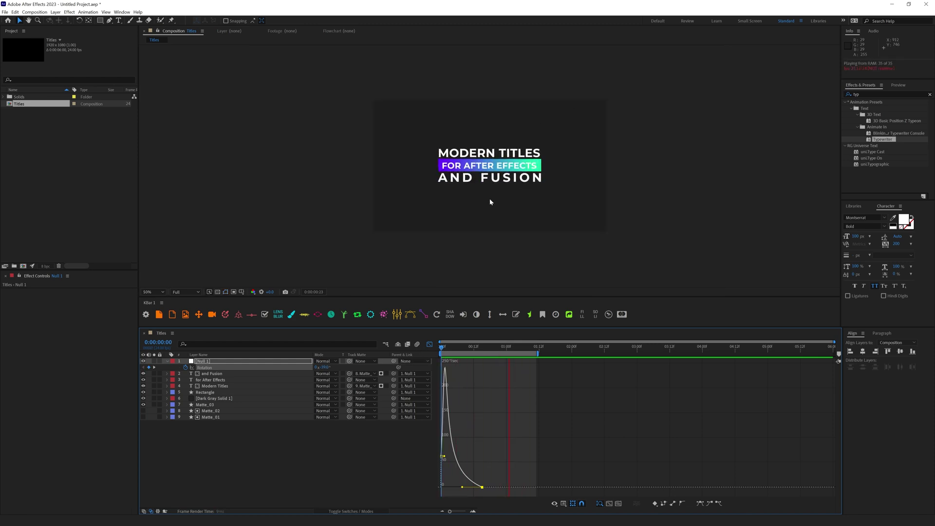
key(period)
key(space)
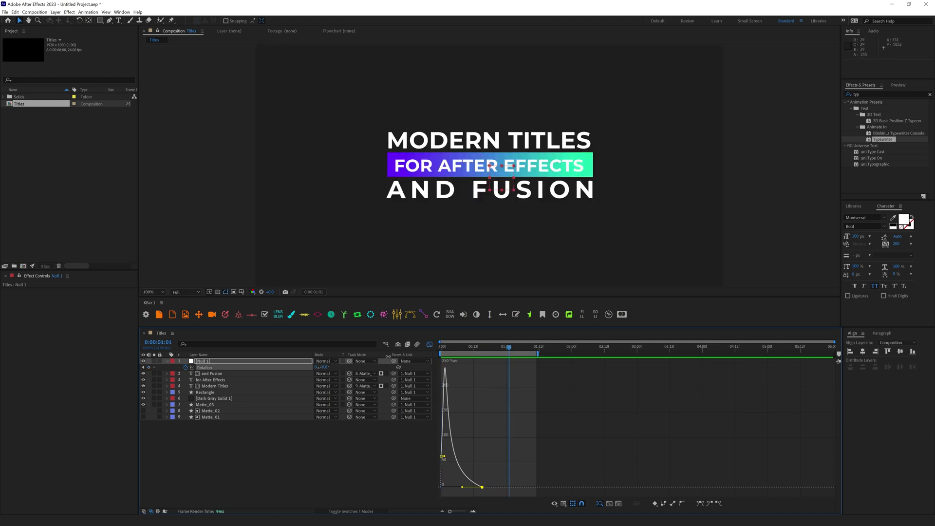
click(429, 345)
drag(538, 353, 649, 354)
Keyframe the null's Scale at 100% at 0:00:01:02 and at 120% at 0:00:01:15.
mouse_move(509, 347)
mouse_down()
mouse_move(483, 356)
mouse_move(512, 355)
mouse_up()
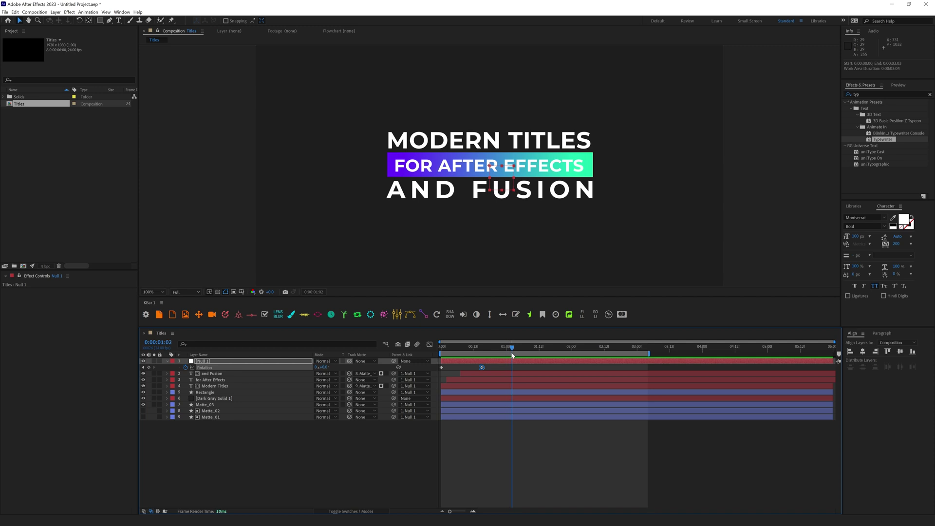
click(210, 361)
key(alt+shift+s)
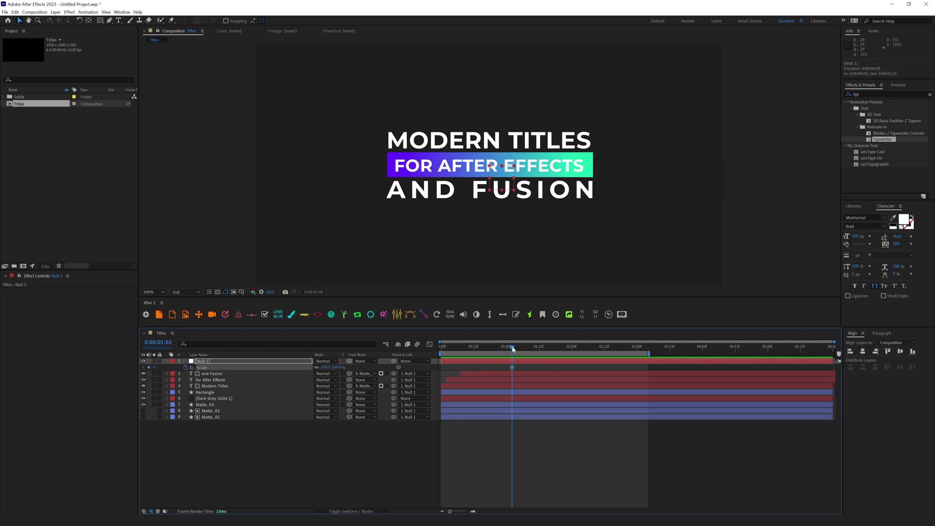
drag(512, 349, 549, 354)
key(Page_Up)
click(325, 367)
text(120)
key(Return)
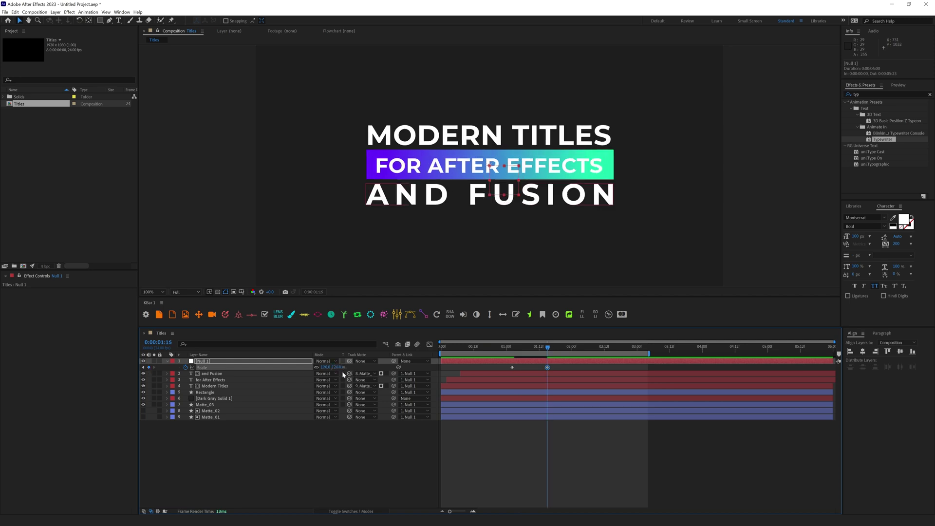
Ease the null's two Scale keyframes and lengthen their influence into a sharp mid-move peak in the speed graph.
click(429, 344)
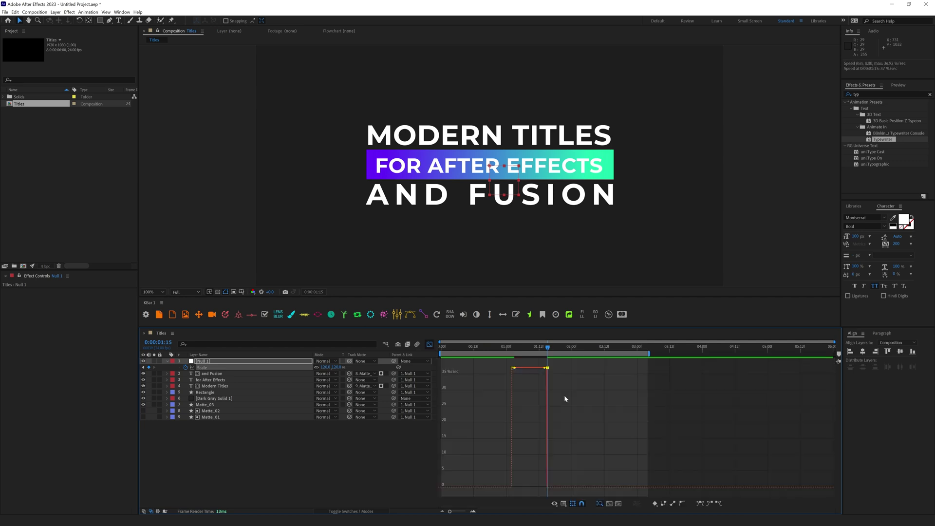
click(719, 503)
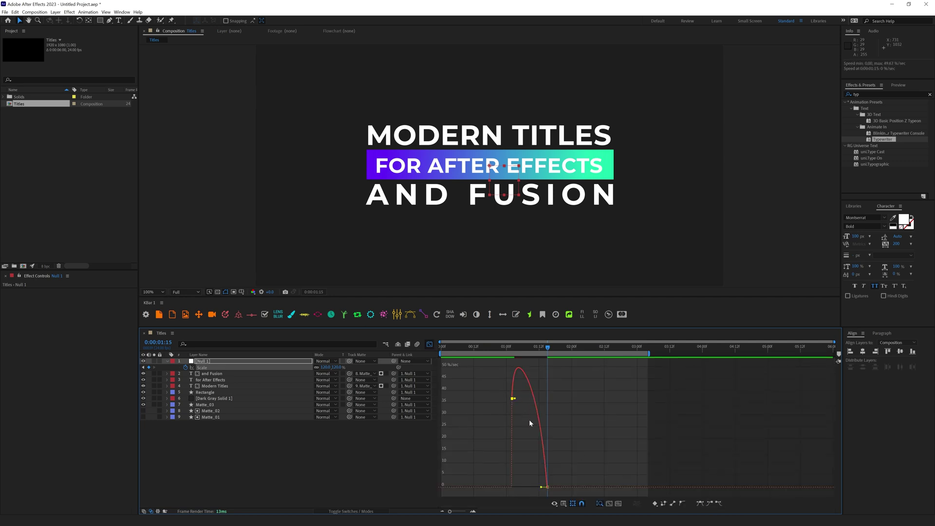
click(719, 504)
drag(518, 489, 534, 490)
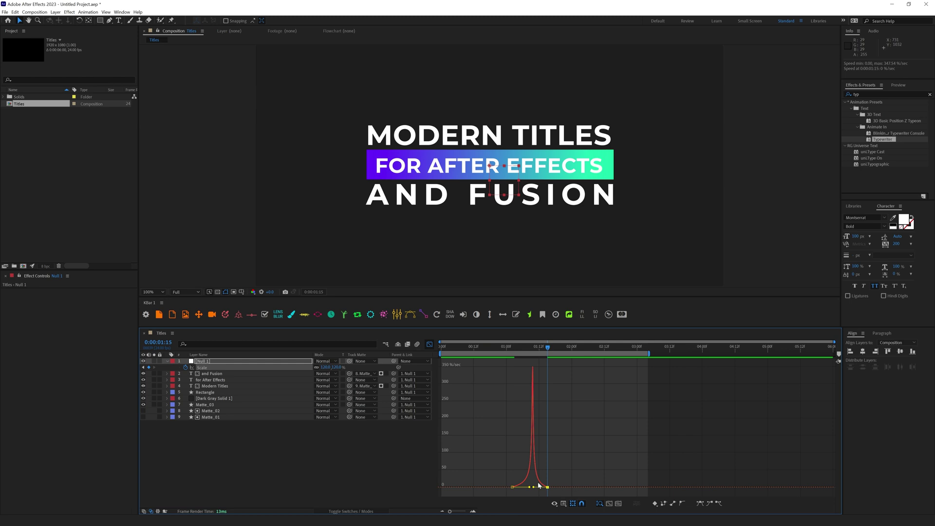
Move the null's first Scale keyframe to 0:00:01:00 and preview the scaling titles.
key(Home)
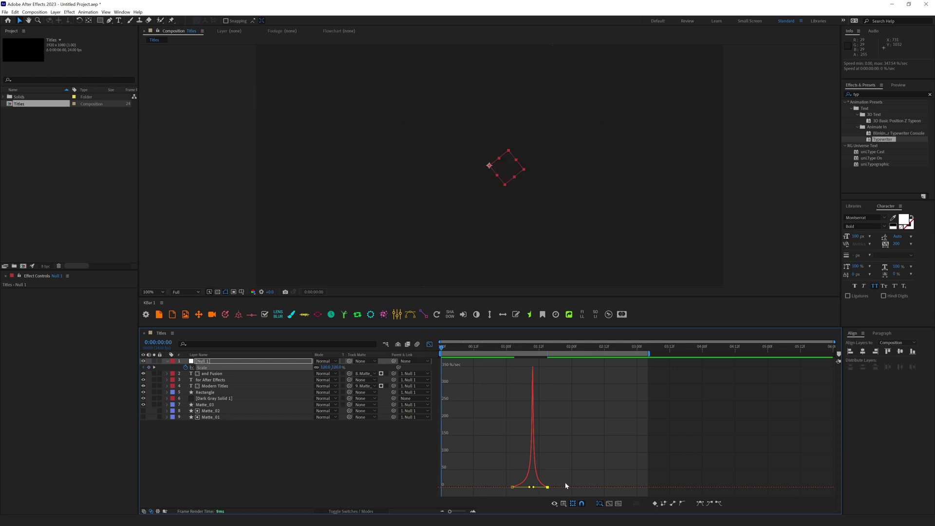
key(space)
key(shift+F3)
key(space)
click(507, 352)
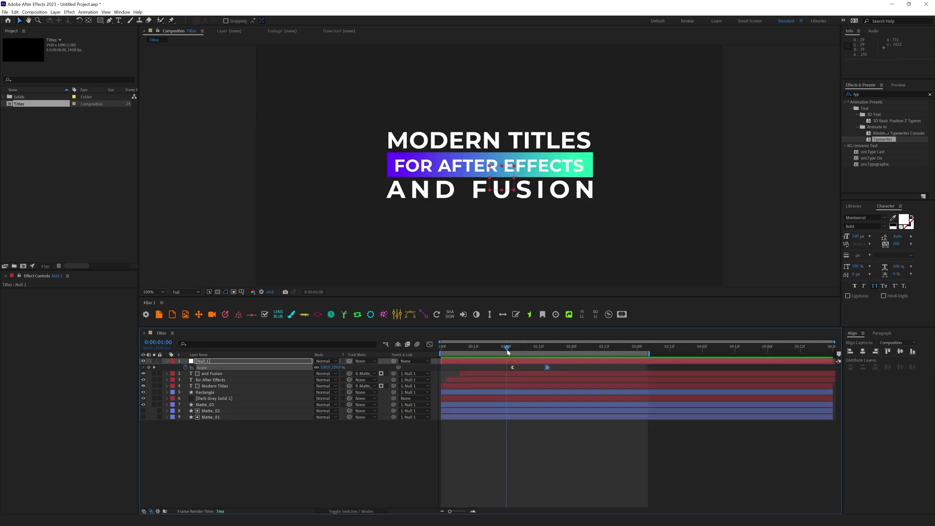
click(511, 368)
drag(539, 351, 545, 353)
key(space)
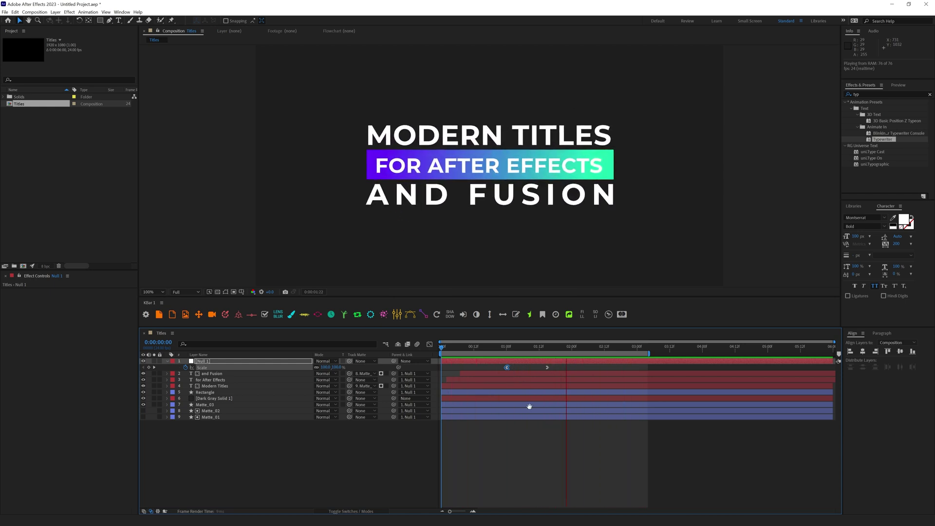
click(542, 476)
Try changing the font style of the AND FUSION text to Black.
click(424, 190)
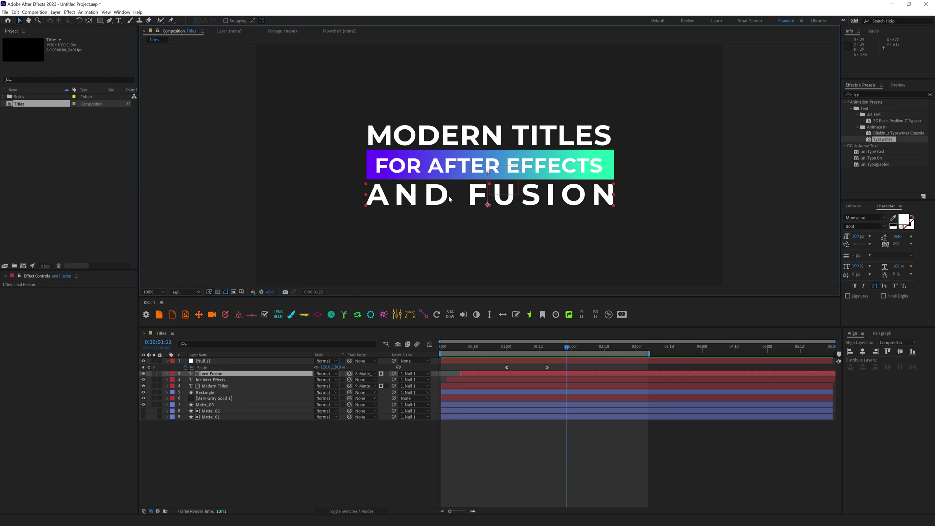
click(883, 226)
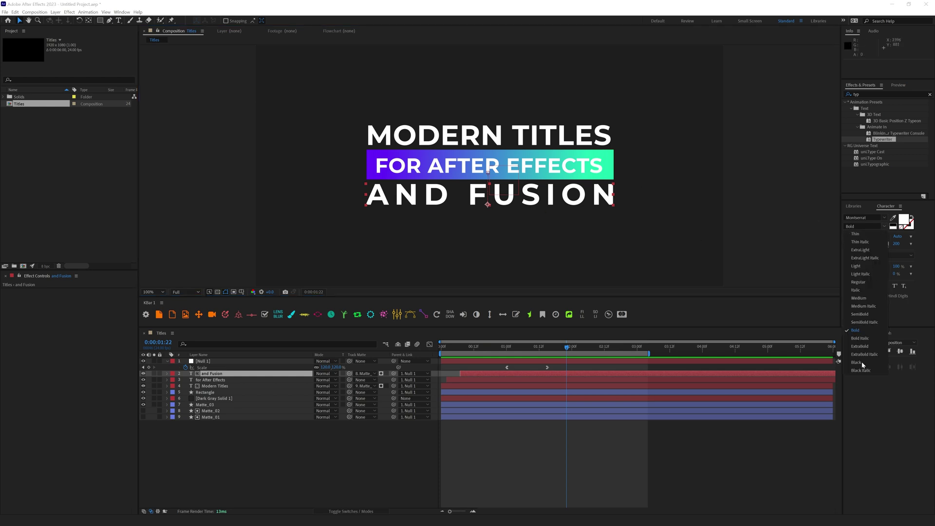
click(862, 363)
Save a copy of the project and reopen Title animation from the recent files, scrubbing through the restored titles.
click(528, 278)
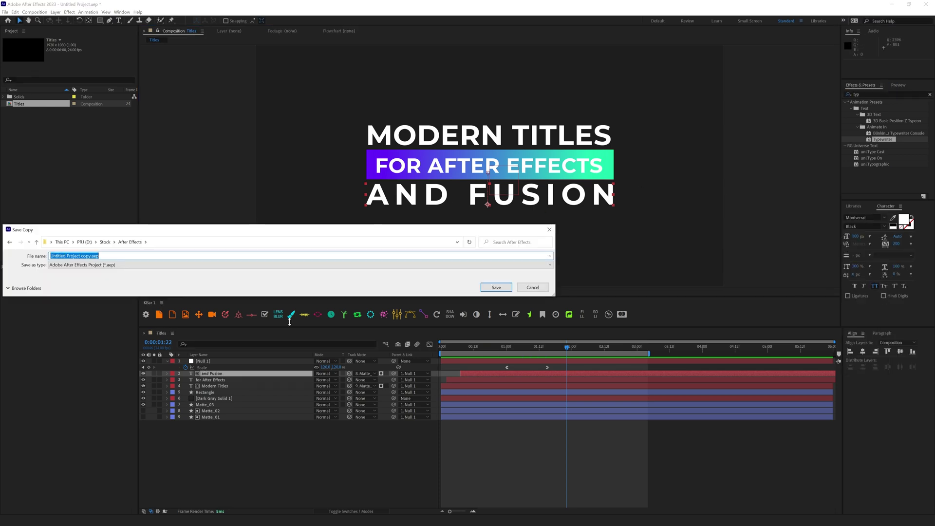
drag(129, 234, 444, 227)
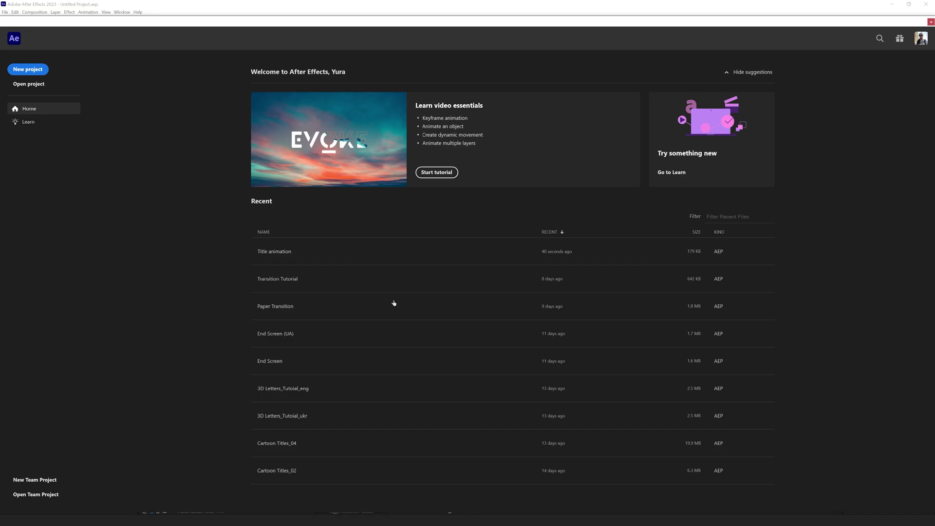
click(285, 253)
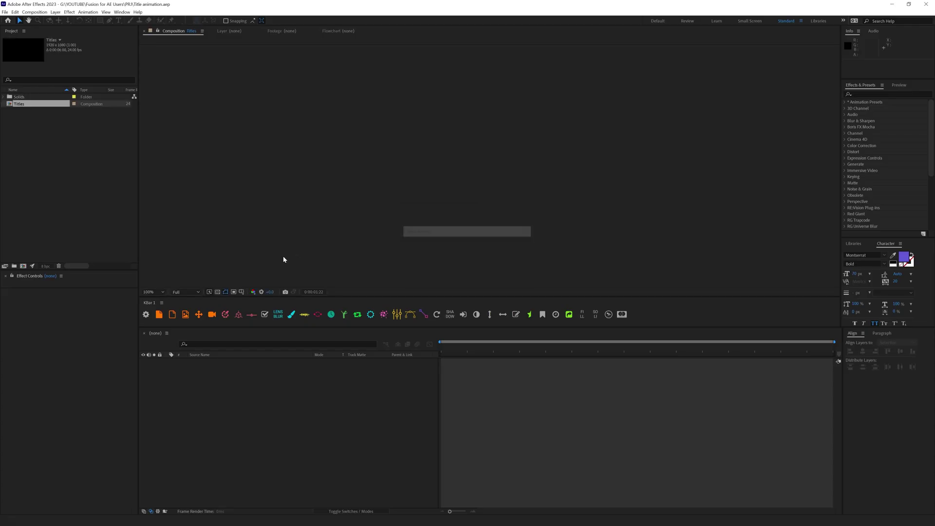
drag(566, 347, 523, 353)
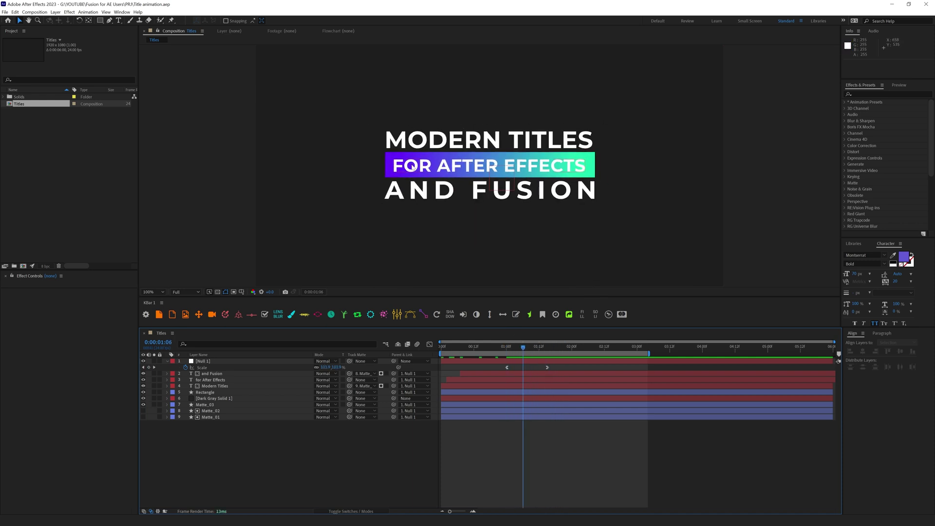
Add a Tracking animator to the for After Effects text layer and set its Tracking Amount to -2 at 0:00:01:00.
click(506, 346)
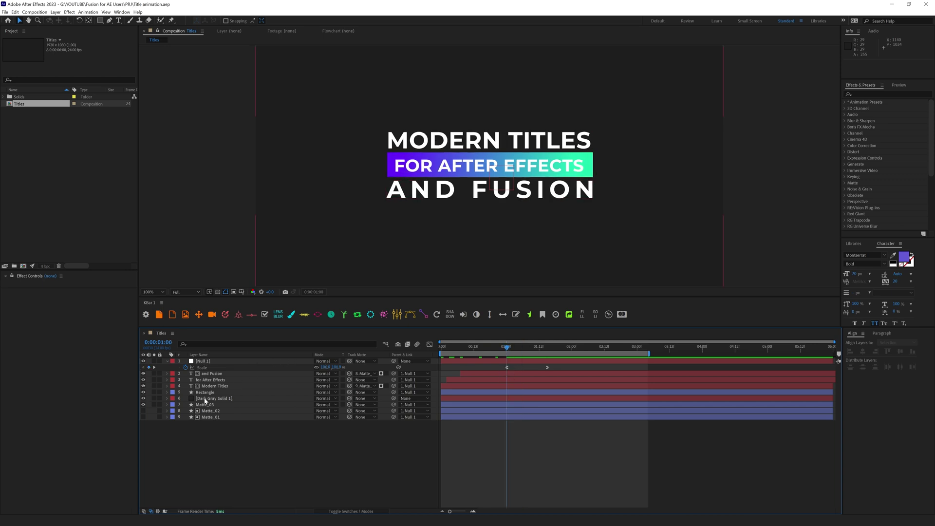
click(214, 382)
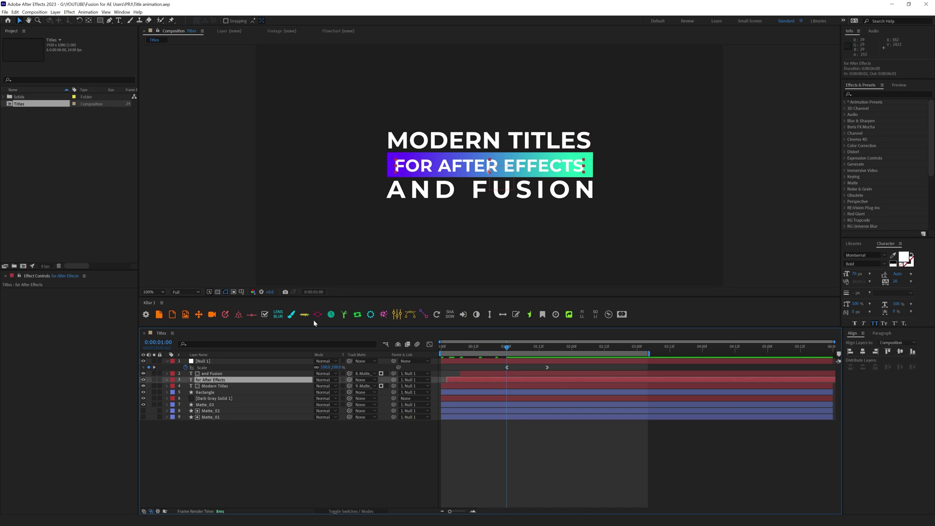
click(167, 380)
click(385, 386)
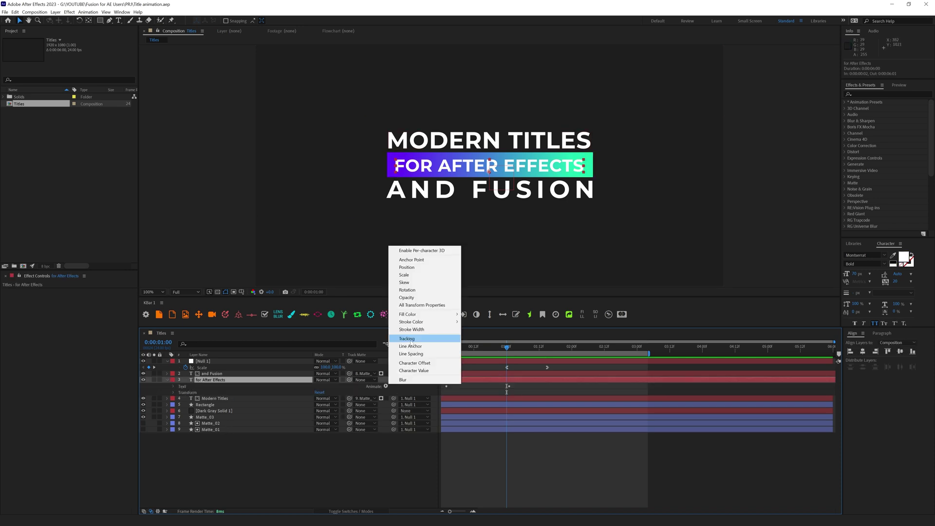
click(413, 338)
click(316, 435)
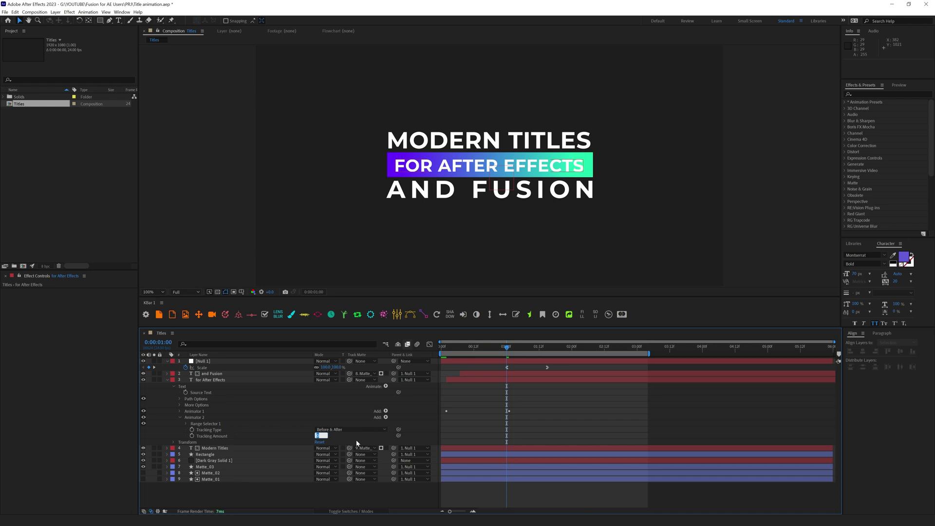
text(-2)
key(Return)
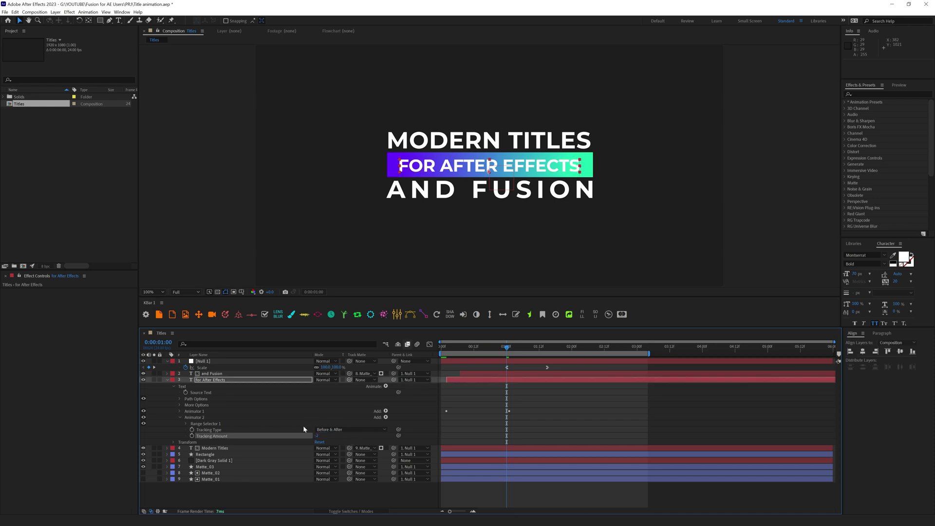
Set the for After Effects layer's Tracking Amount to 2 at 0:00:01:15 and keyframe it there.
click(546, 347)
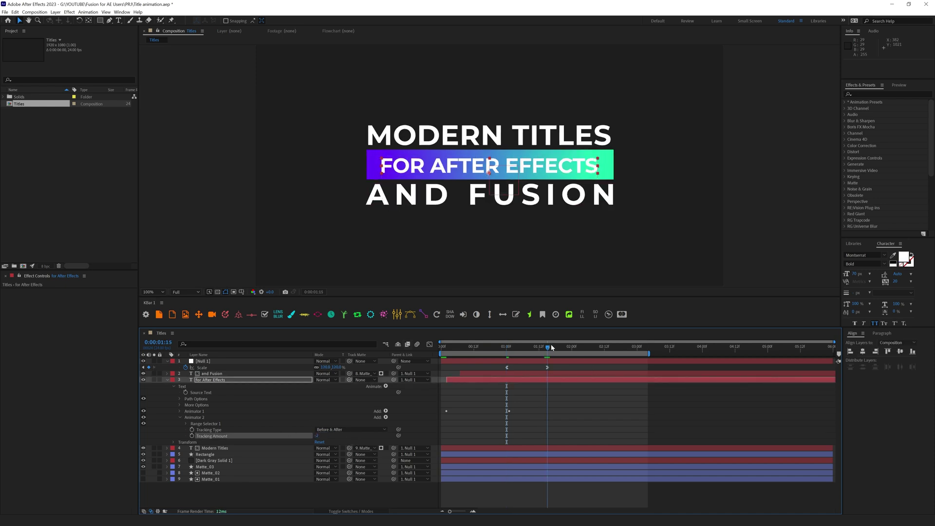
click(317, 436)
text(2)
click(579, 429)
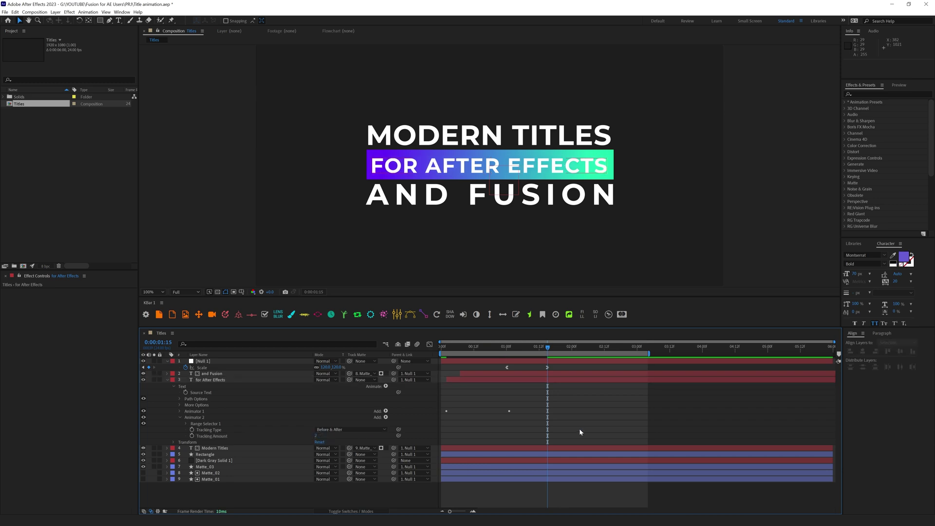
click(513, 380)
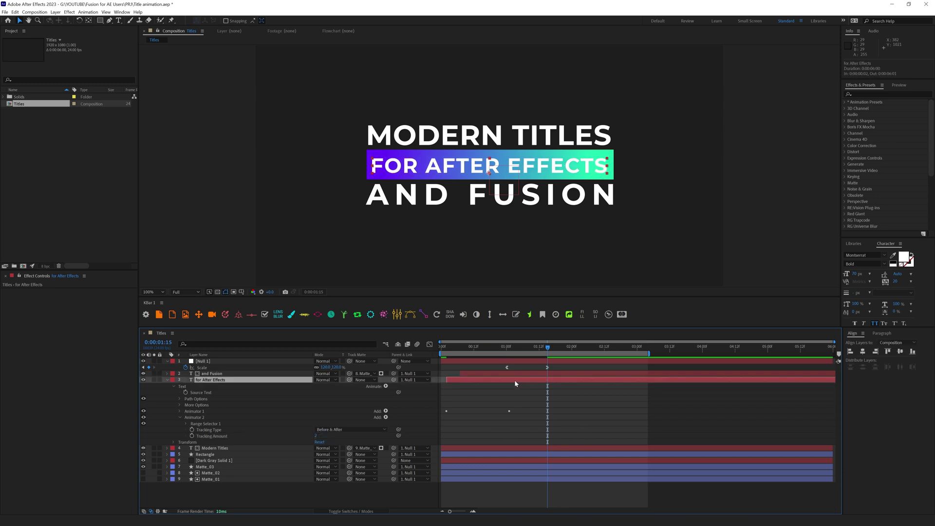
key(u)
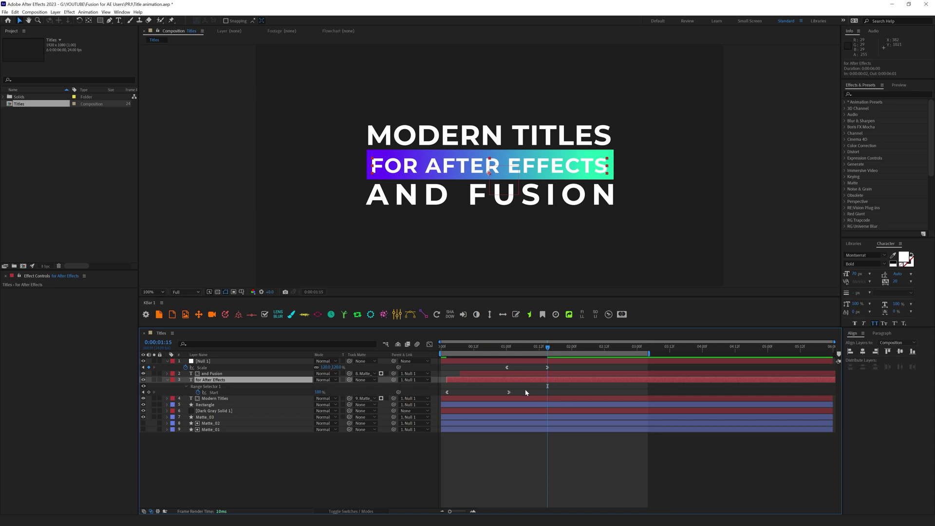
key(u)
key(u)
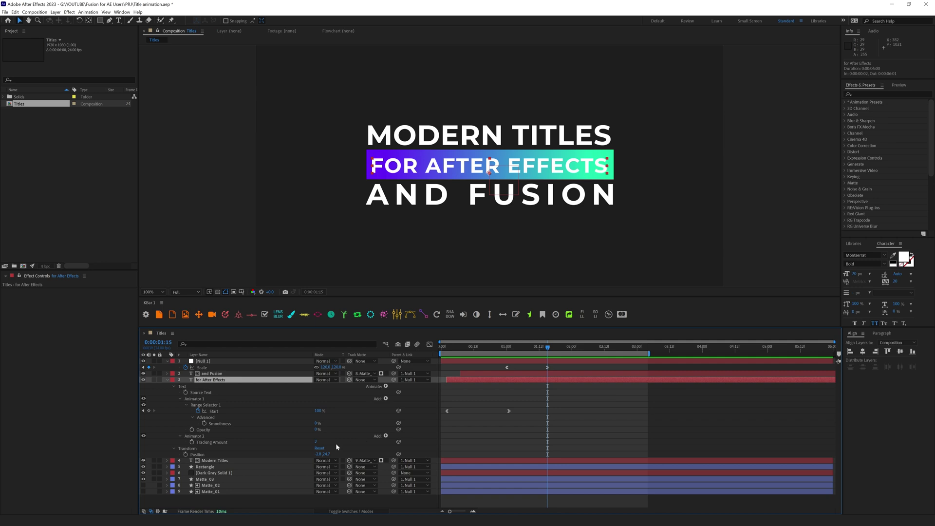
click(192, 442)
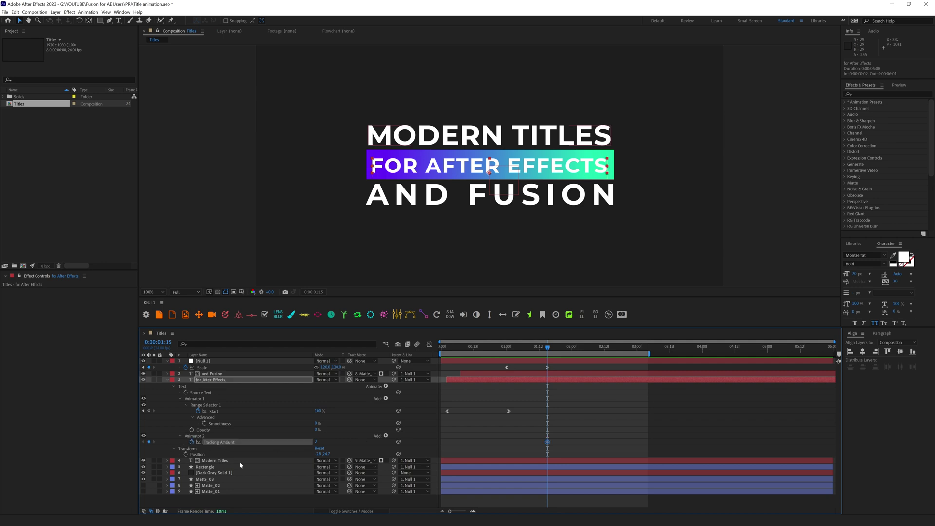
Keyframe the Tracking Amount at -2 at 0:00:01:01.
click(509, 349)
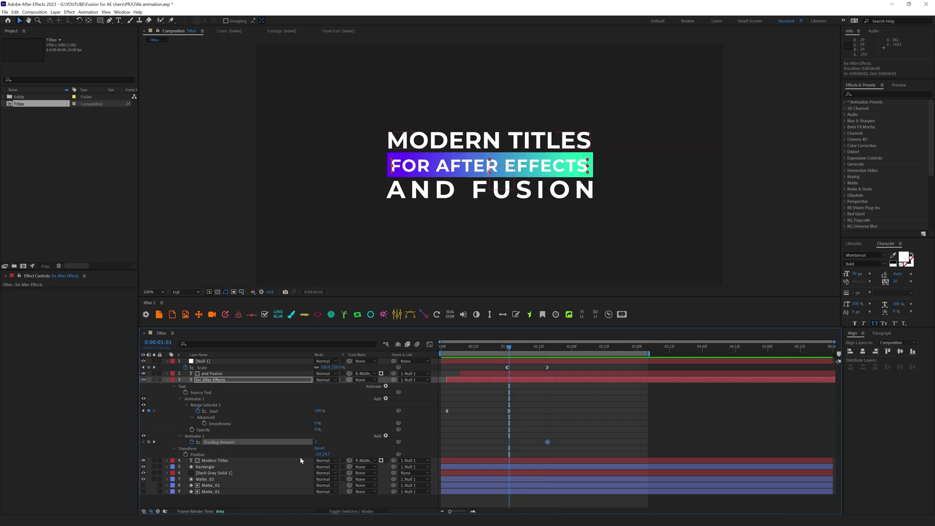
click(315, 442)
click(317, 441)
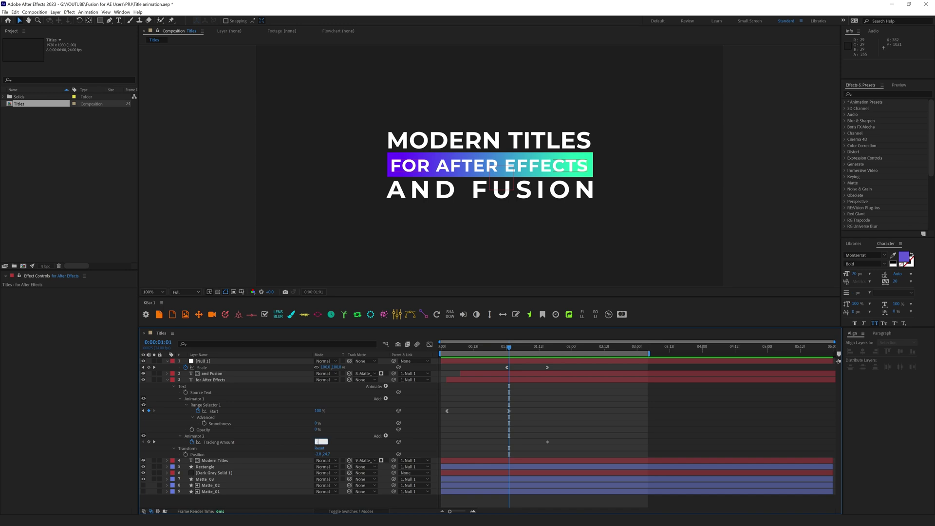
key(Return)
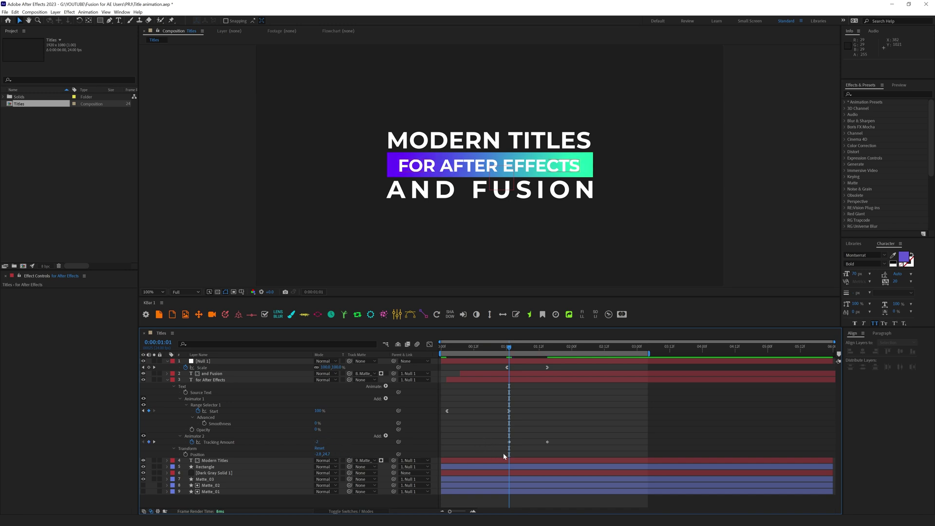
Ease the Tracking Amount keyframes with a stronger speed curve and display it together with the null's Scale curve.
click(430, 345)
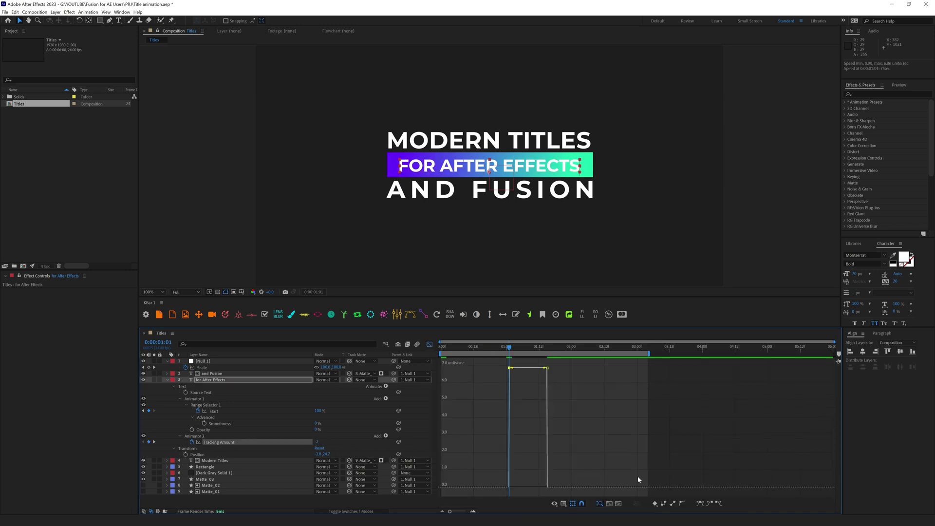
click(719, 503)
drag(576, 387, 544, 417)
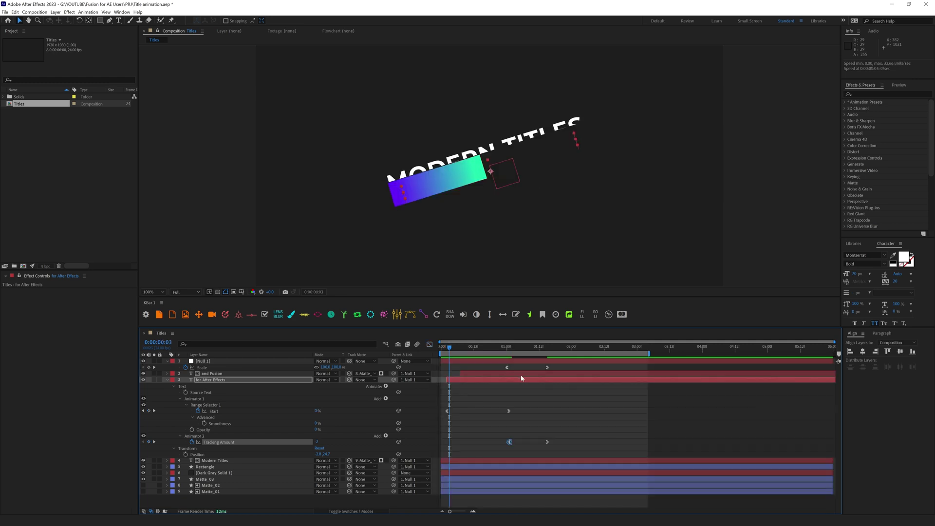
shift+click(506, 367)
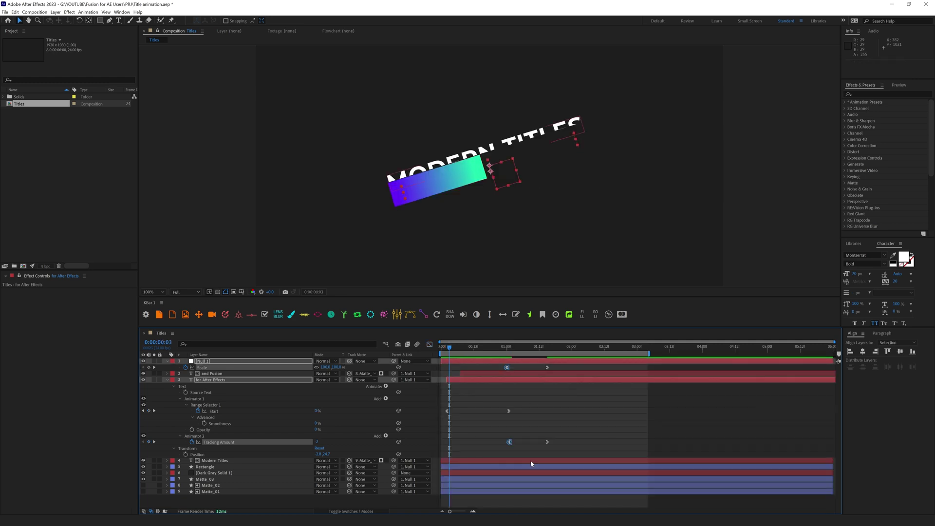
click(430, 344)
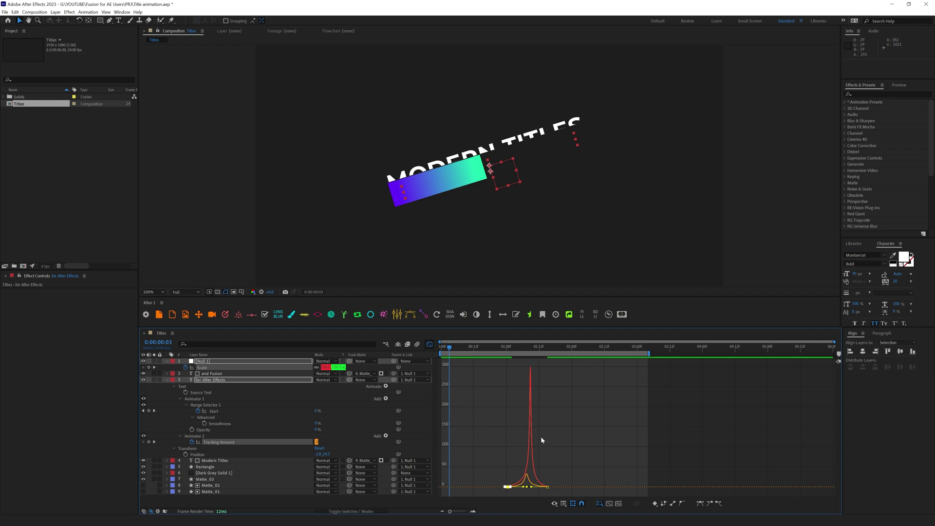
Refine the easing of the start and end keyframes on the null's Scale and the text's Tracking Amount speed curves.
click(717, 503)
drag(569, 471, 541, 484)
click(710, 504)
drag(483, 473, 534, 486)
click(546, 485)
click(429, 344)
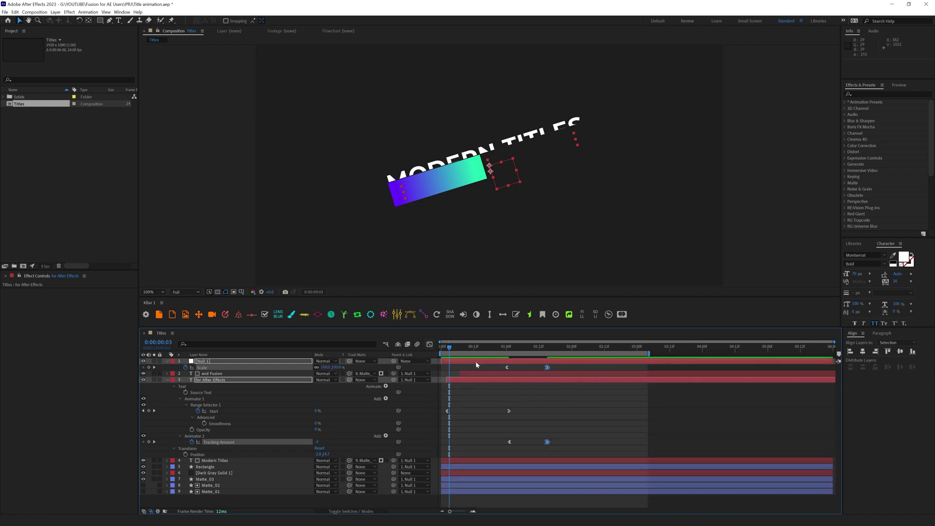
Move the first Tracking Amount keyframe to 0:00:01:00, aligned with the null's first Scale keyframe.
click(507, 347)
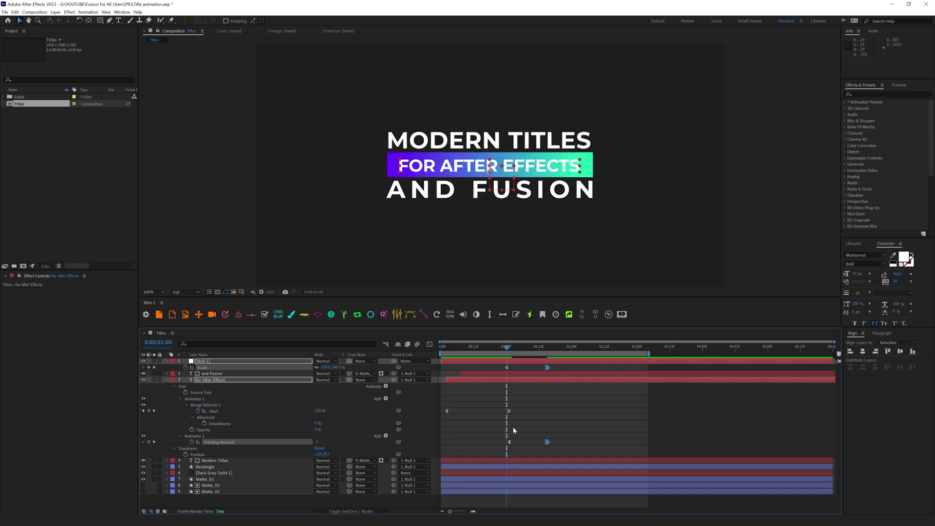
click(507, 442)
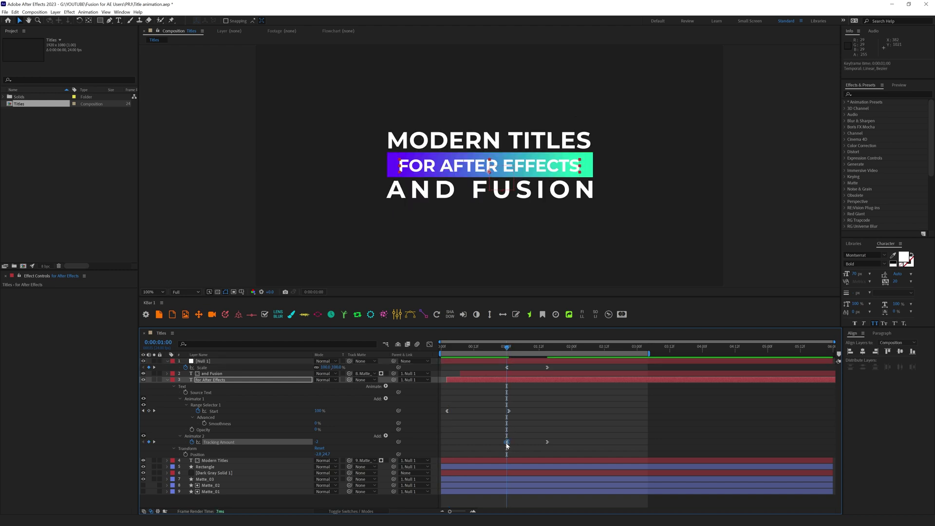
click(429, 344)
Play back the finished title animation from the start at a reduced preview magnification.
key(space)
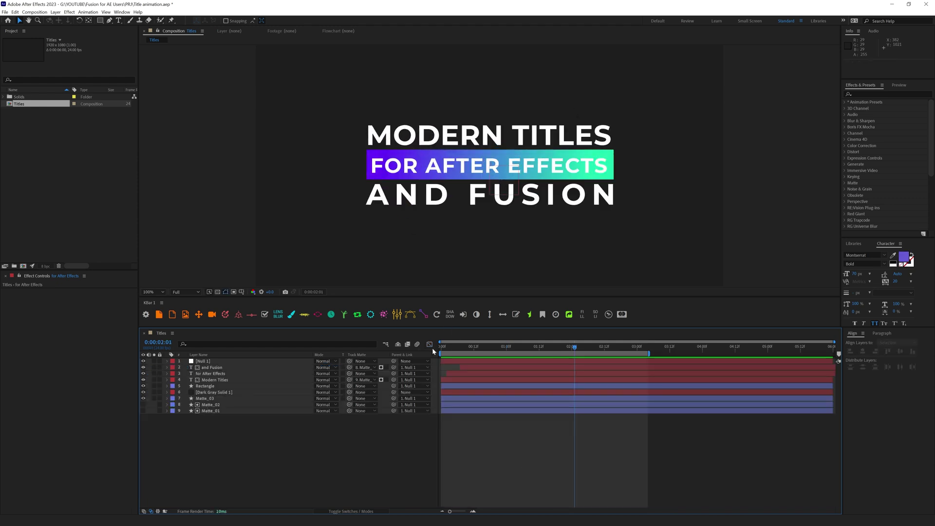
scroll(495, 221, down, 2)
key(Home)
key(space)
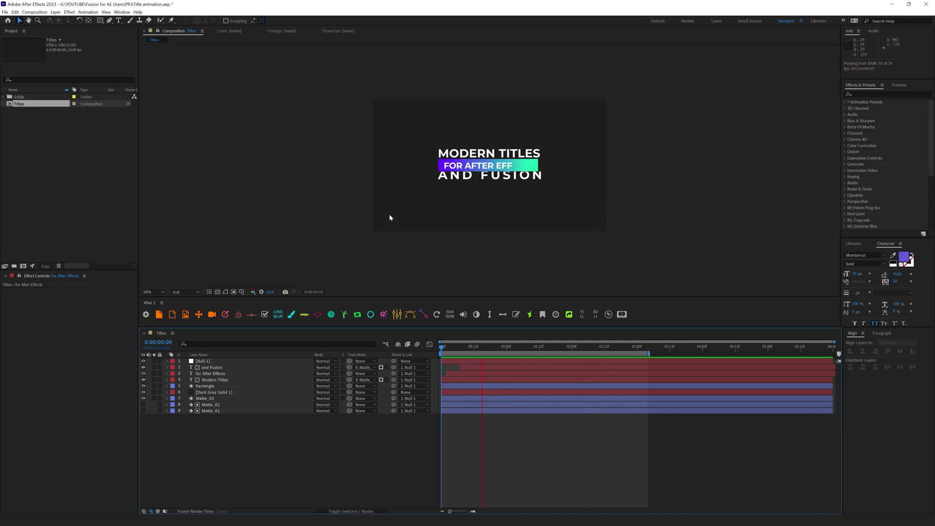
key(space)
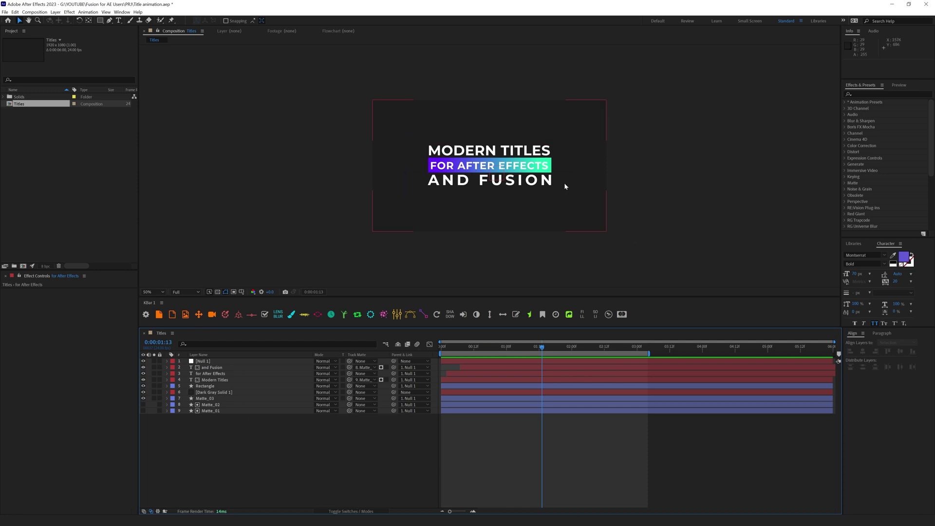
key(slash)
key(comma)
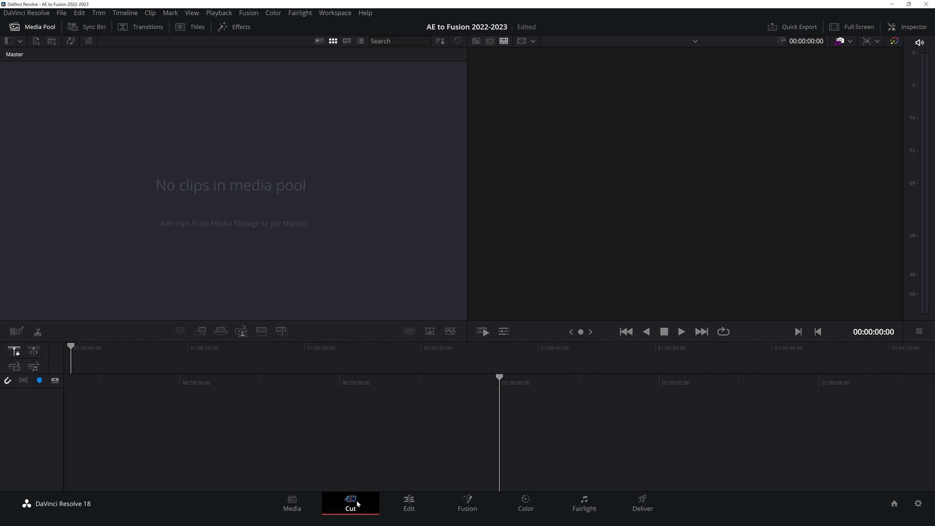
On DaVinci Resolve's Edit page, set up a new timeline named Titles that does not use the project settings.
click(405, 509)
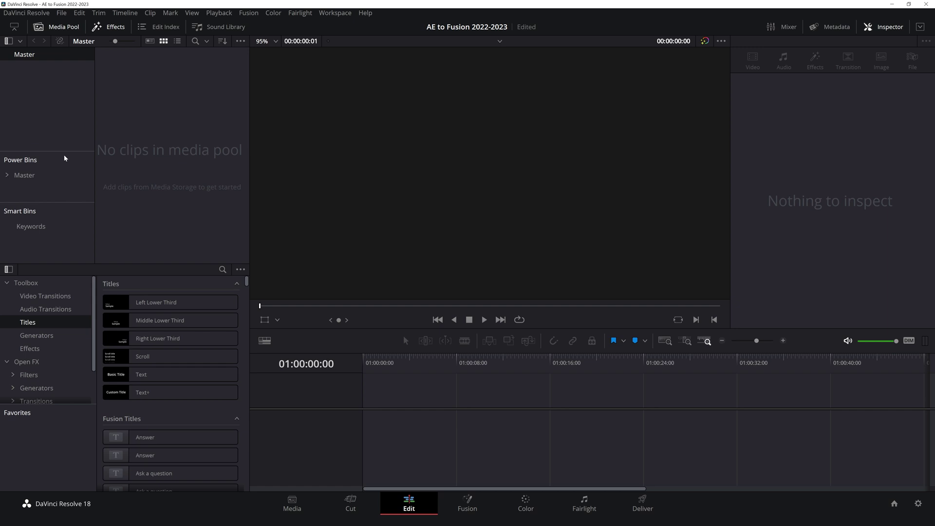
right_click(154, 71)
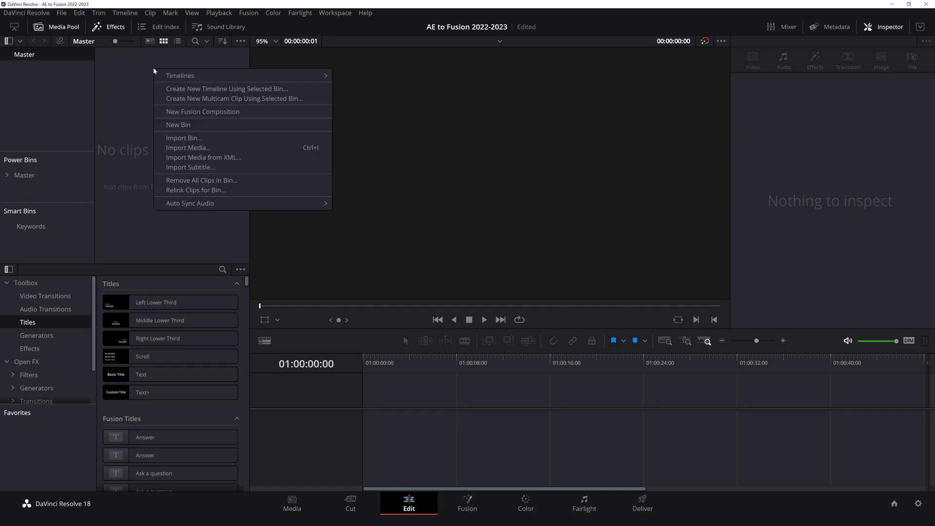
mouse_move(182, 76)
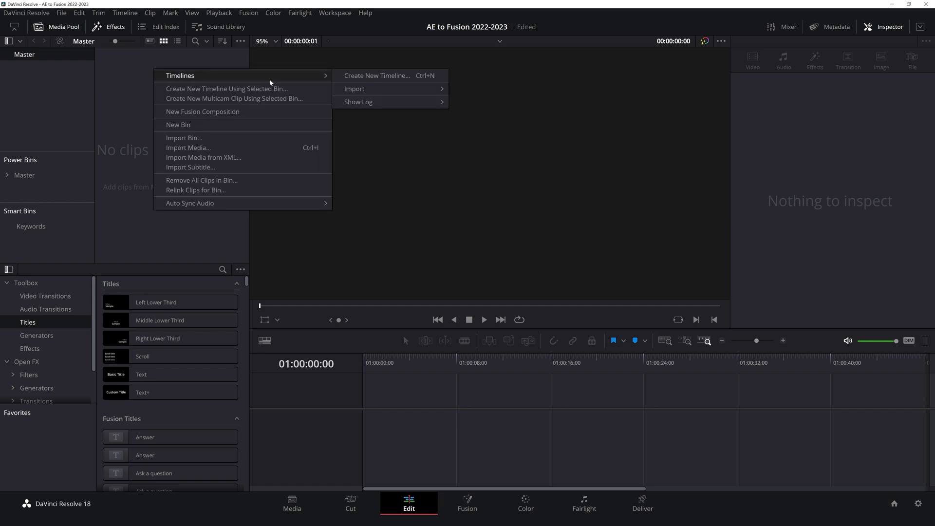
click(362, 76)
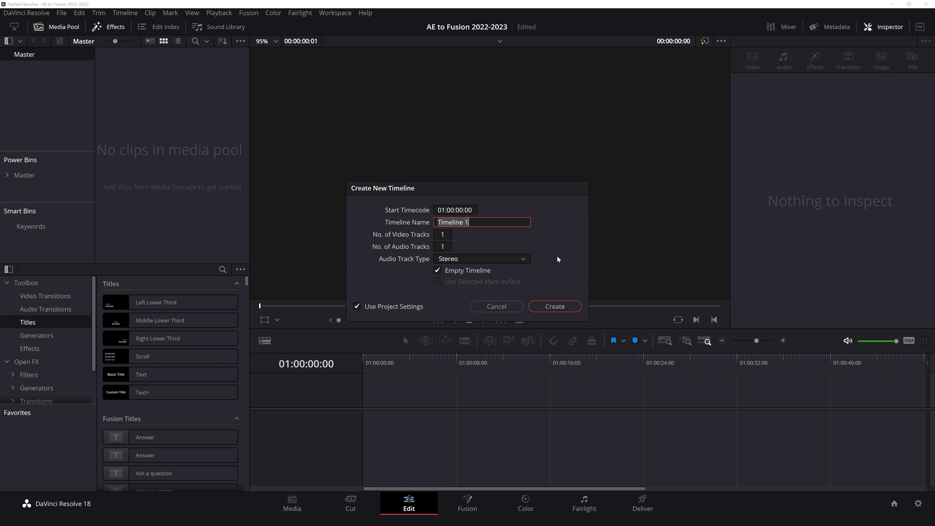
text(Titles)
click(356, 306)
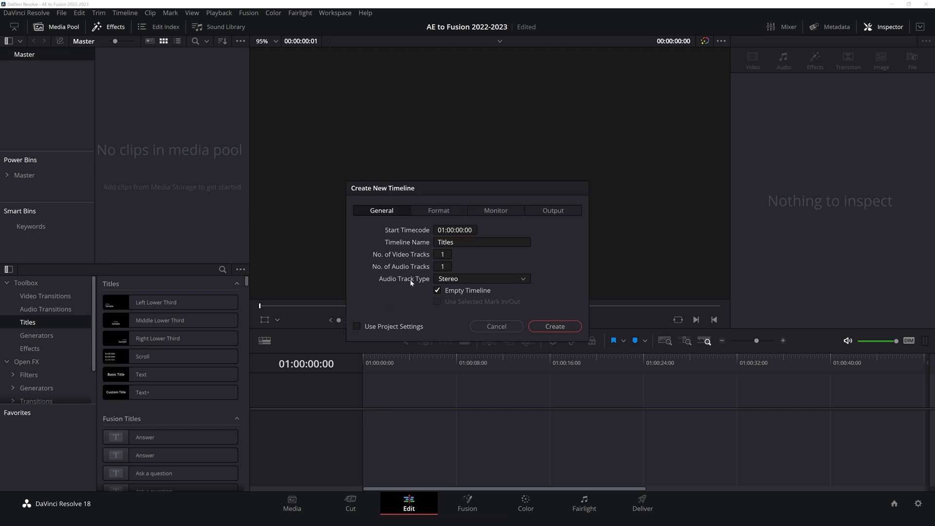
Set the new timeline's resolution to 1920 x 1080 HD, check its output scaling, and create it.
click(429, 211)
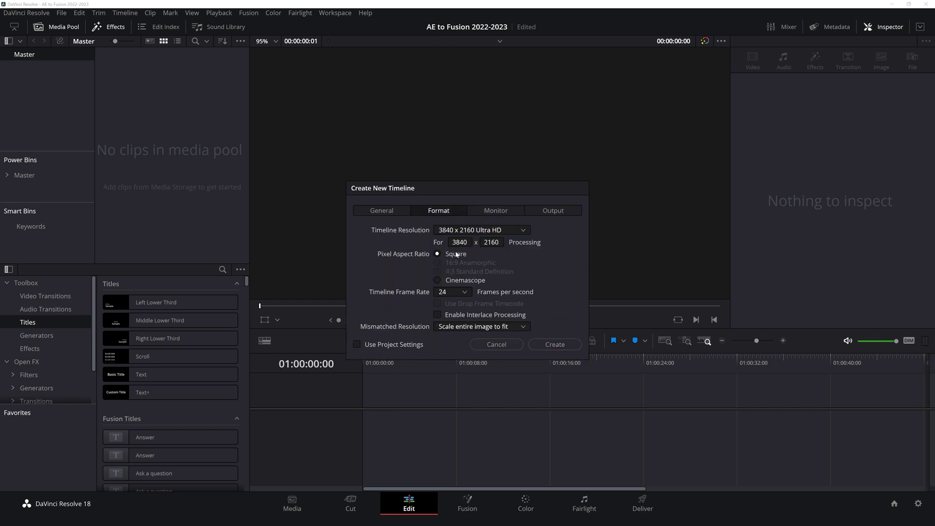
click(480, 229)
click(476, 318)
click(553, 210)
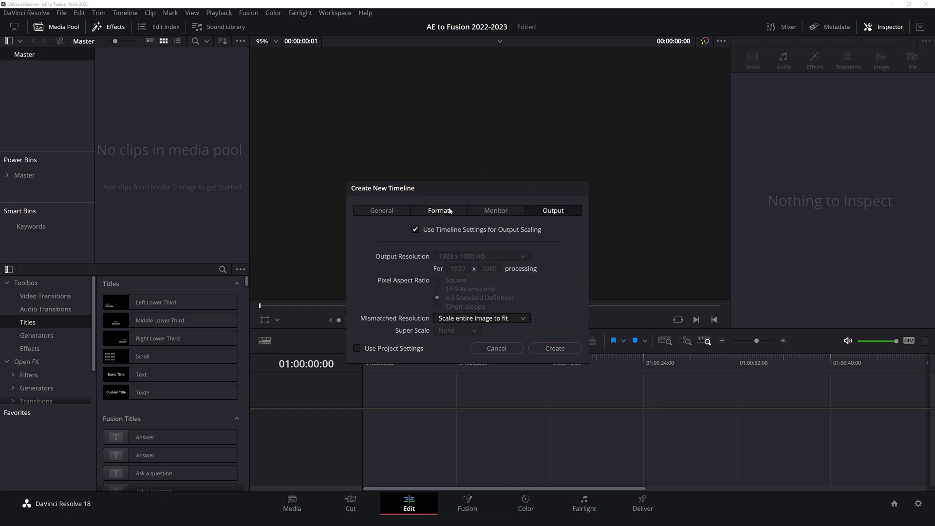
click(431, 210)
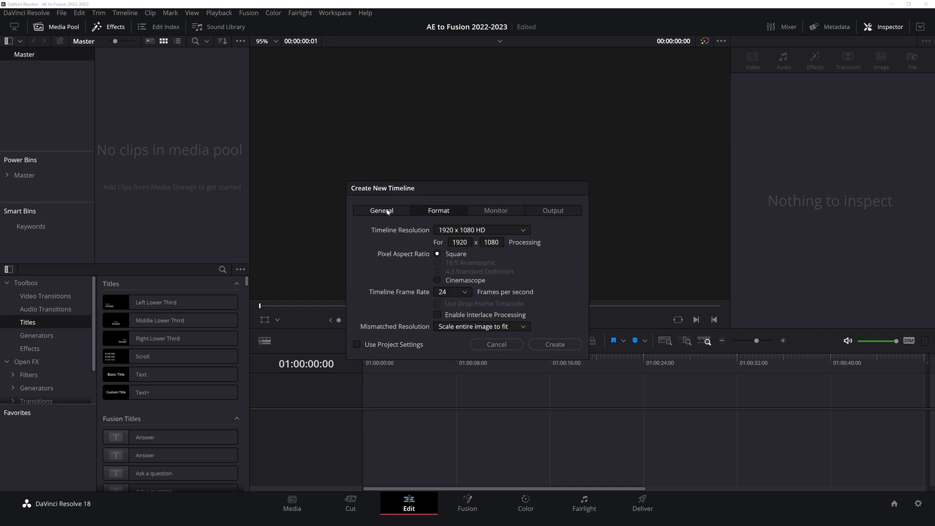
click(553, 354)
click(175, 180)
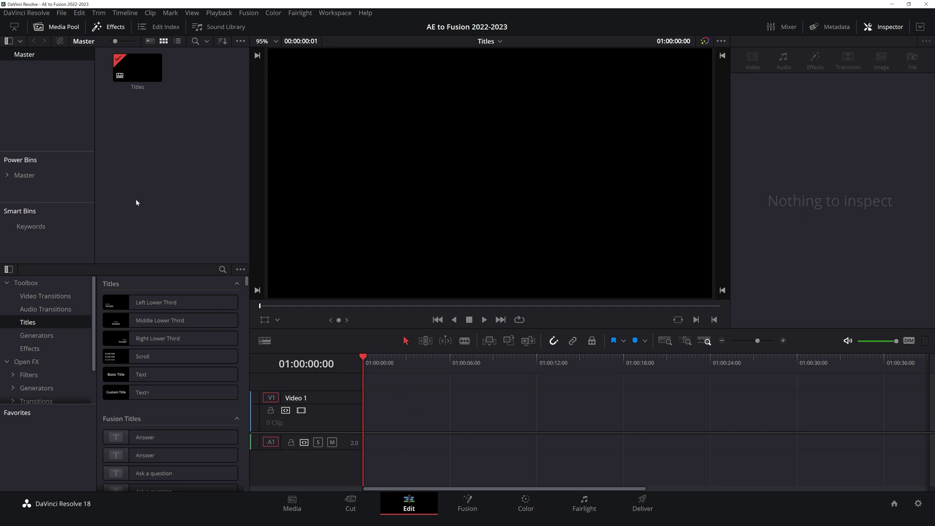
Place a Text+ title at the start of the Video 1 track.
click(137, 392)
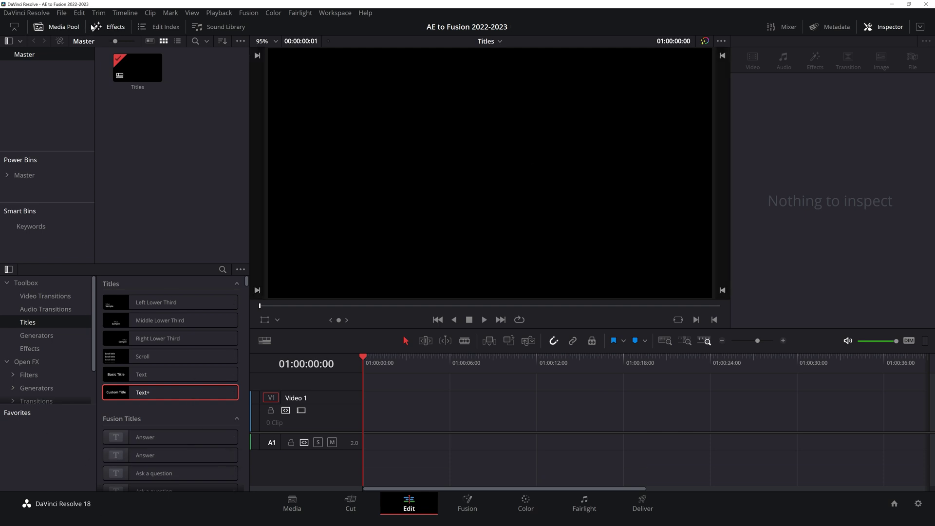
click(103, 30)
click(108, 30)
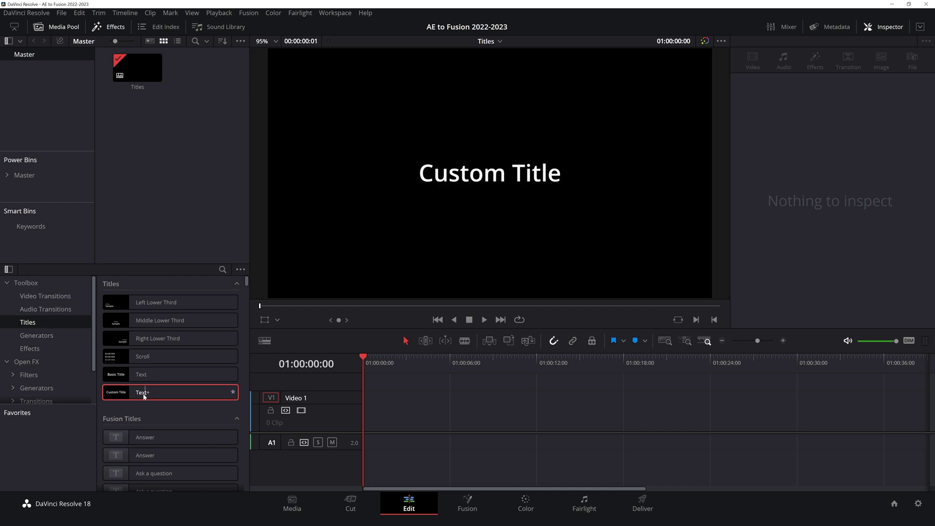
drag(200, 392, 383, 430)
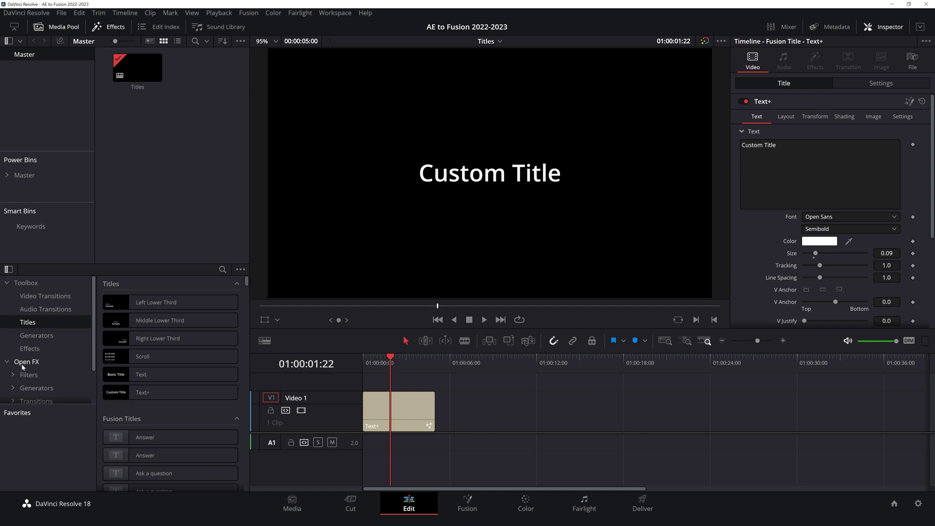
Add a Fusion Composition clip directly after the Text+ title on Video 1.
click(28, 349)
click(156, 321)
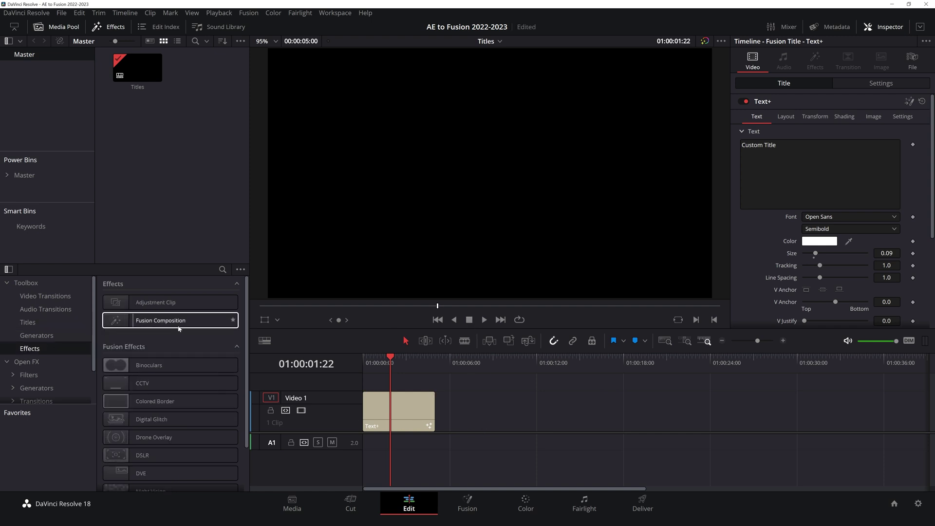
drag(156, 321, 439, 410)
drag(418, 362, 382, 380)
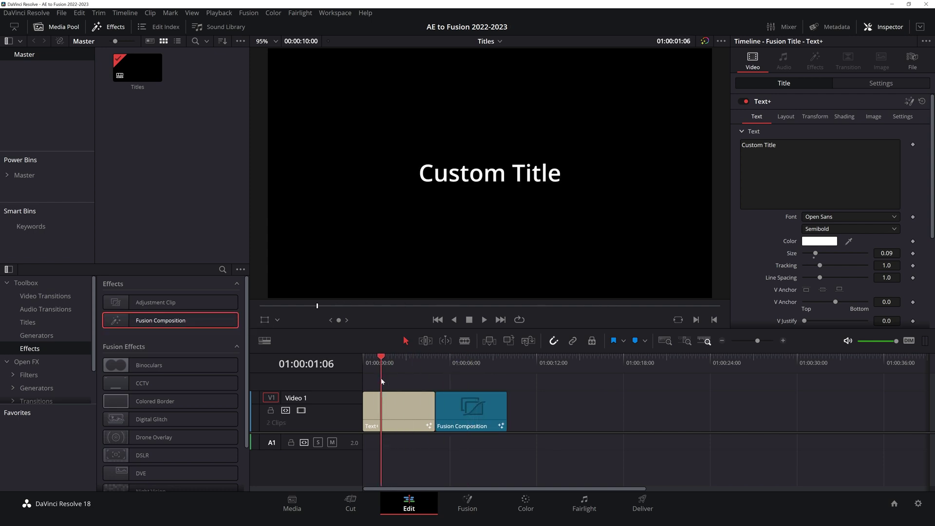
Delete the Fusion Composition clip that follows the Text+ title.
click(406, 418)
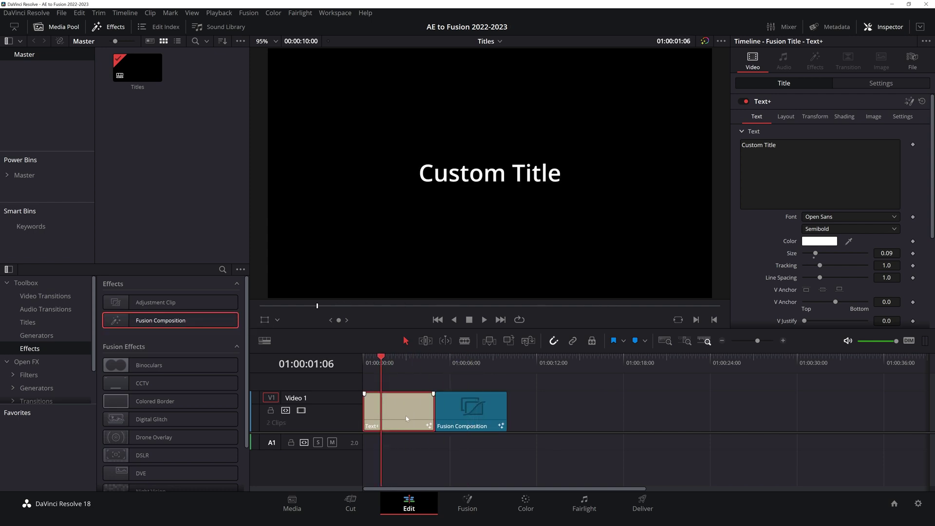
click(462, 364)
click(387, 362)
click(476, 415)
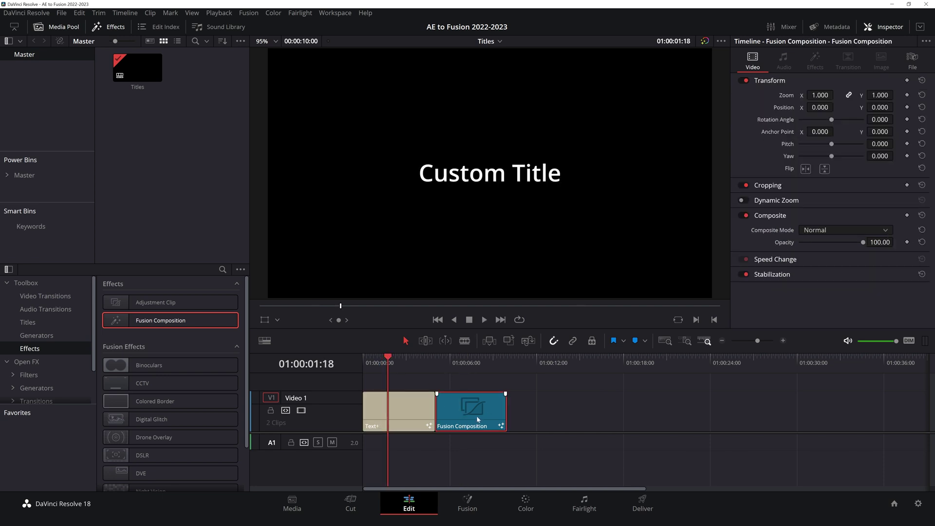
key(Delete)
Open the Text+ title on the Fusion page and select its Template node.
click(394, 415)
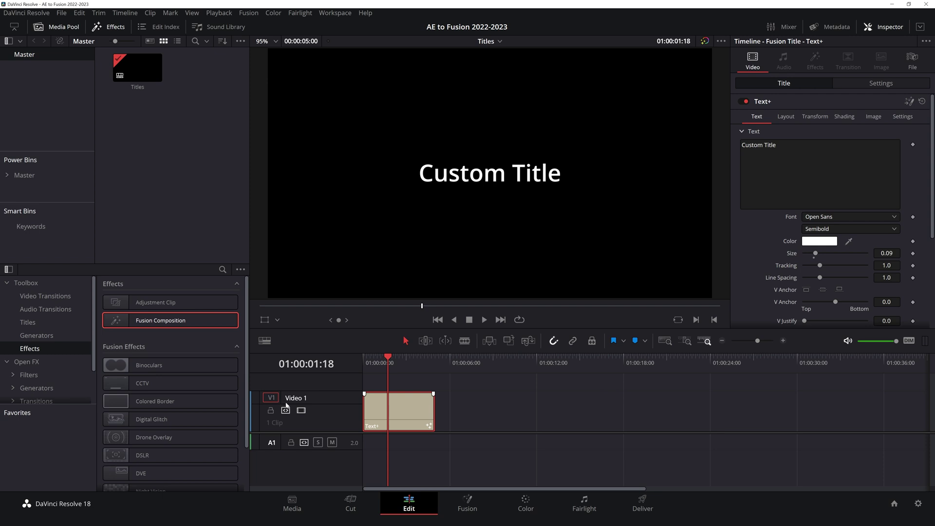
click(467, 508)
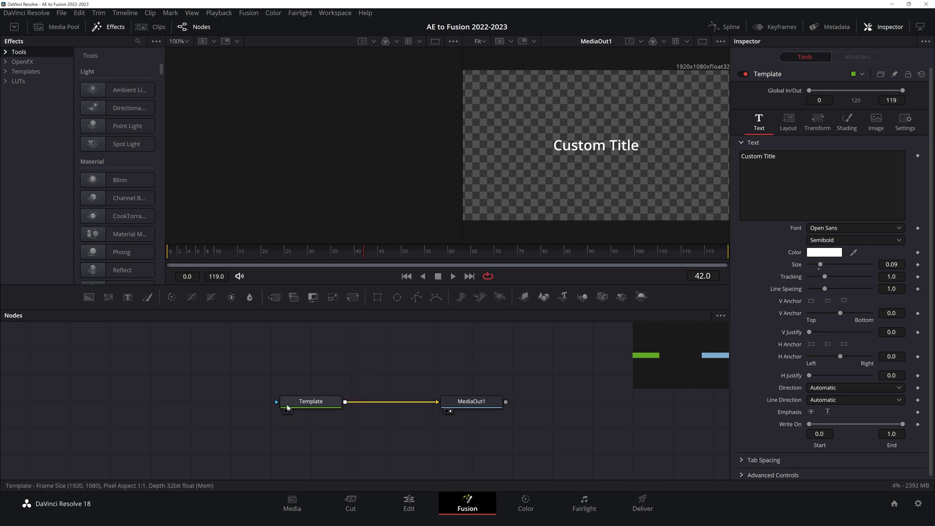
click(312, 407)
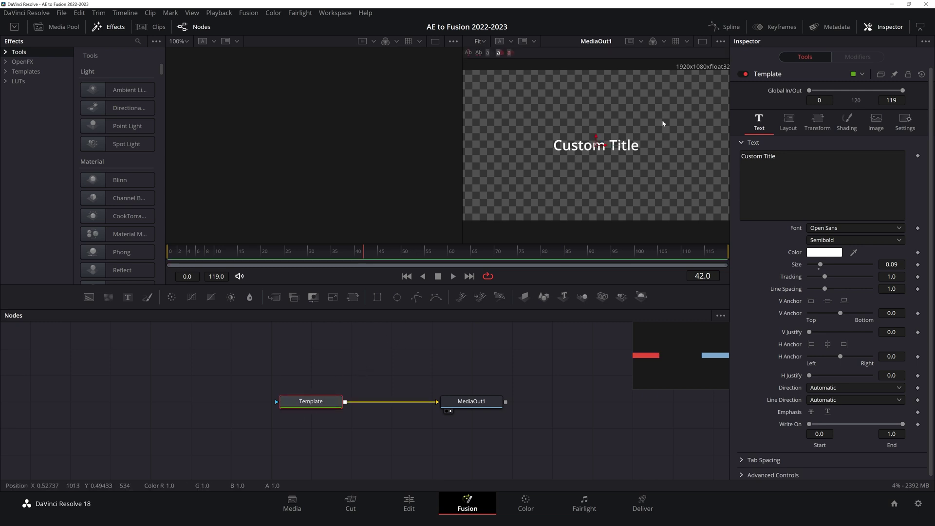
Compare the dual and single viewer layouts and keep the single viewer showing MediaOut1.
click(702, 43)
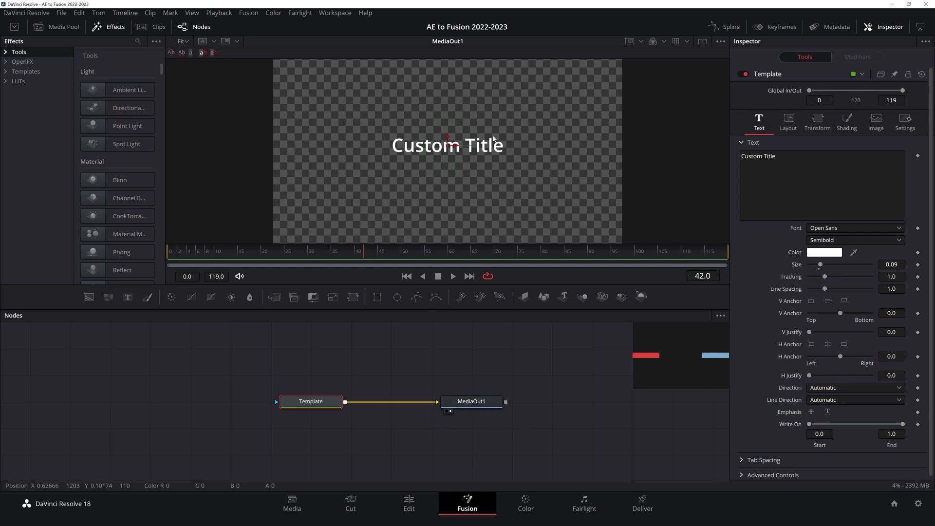
click(702, 41)
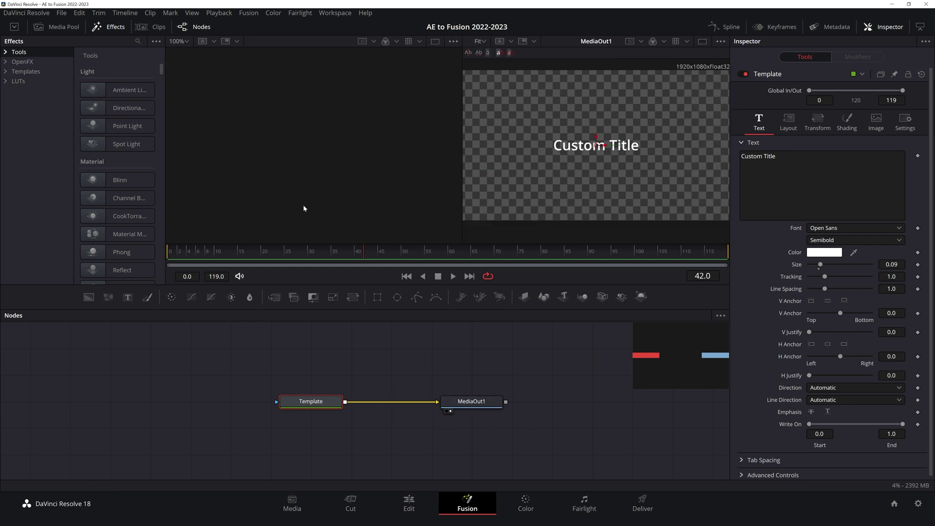
click(702, 41)
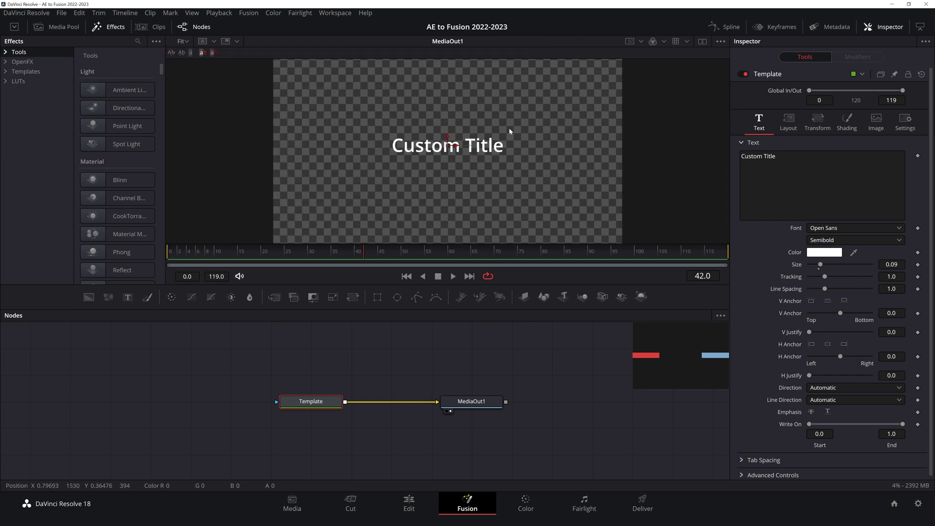
click(702, 42)
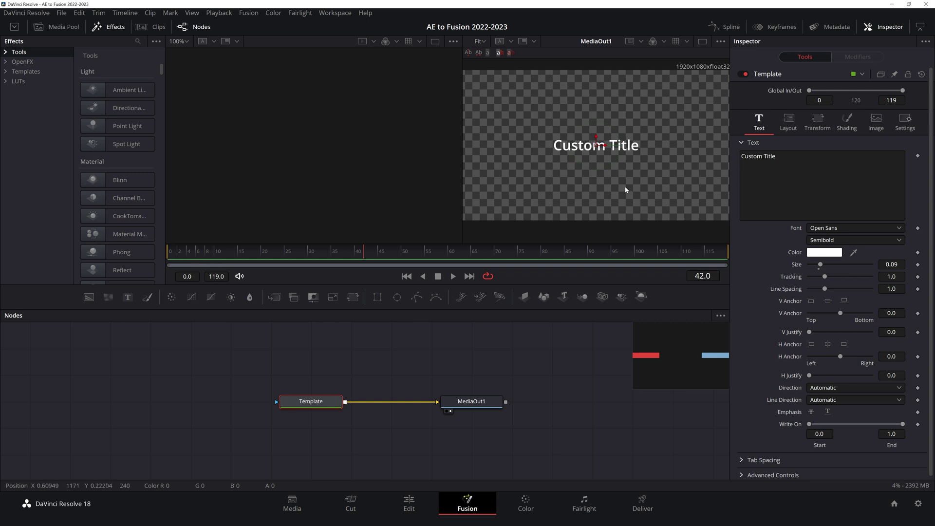
click(702, 42)
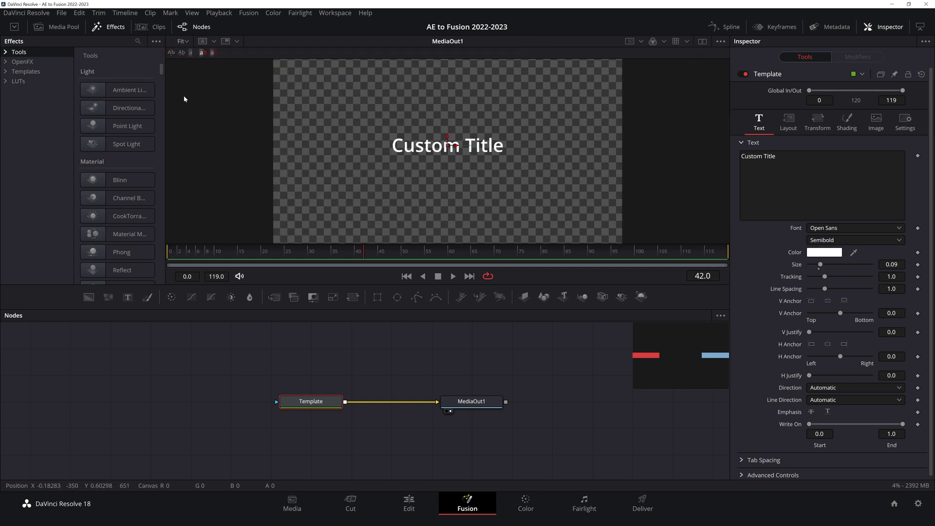
Examine the Fusion page's media pool, effects library and spline editor, leaving the effects library shown.
click(60, 28)
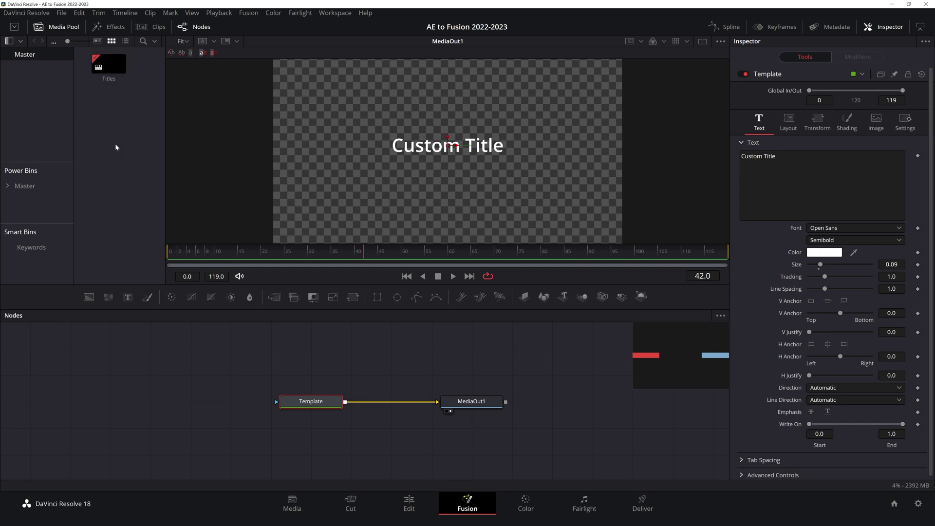
click(111, 27)
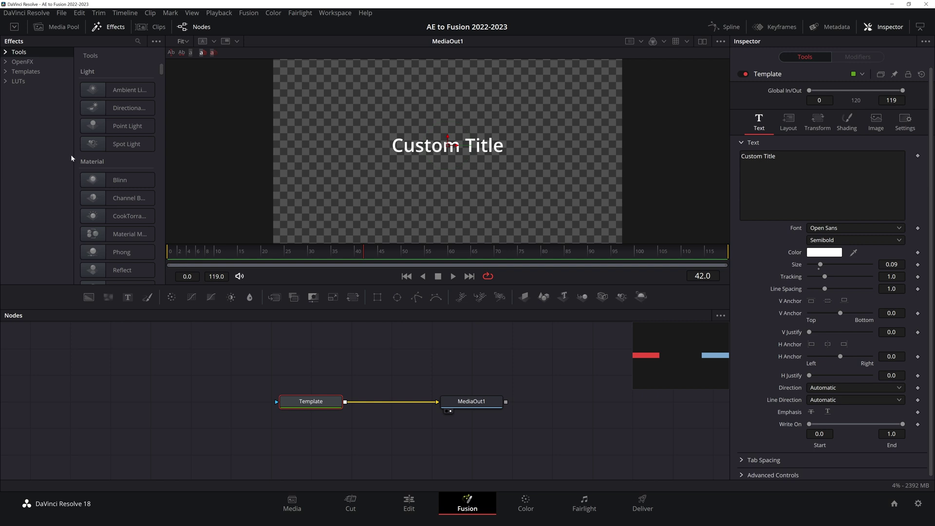
scroll(113, 180, down, 5)
scroll(113, 181, up, 5)
scroll(757, 288, down, 1)
scroll(757, 289, up, 1)
click(730, 26)
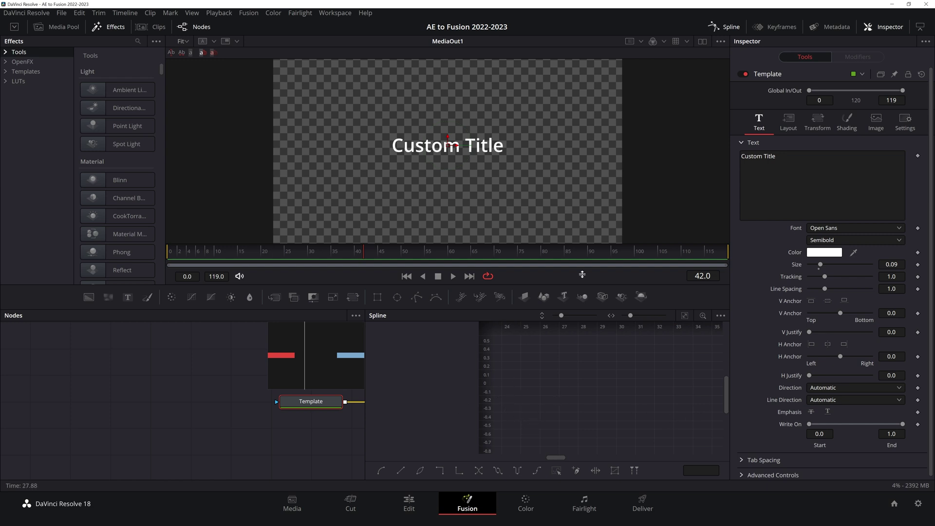
click(713, 27)
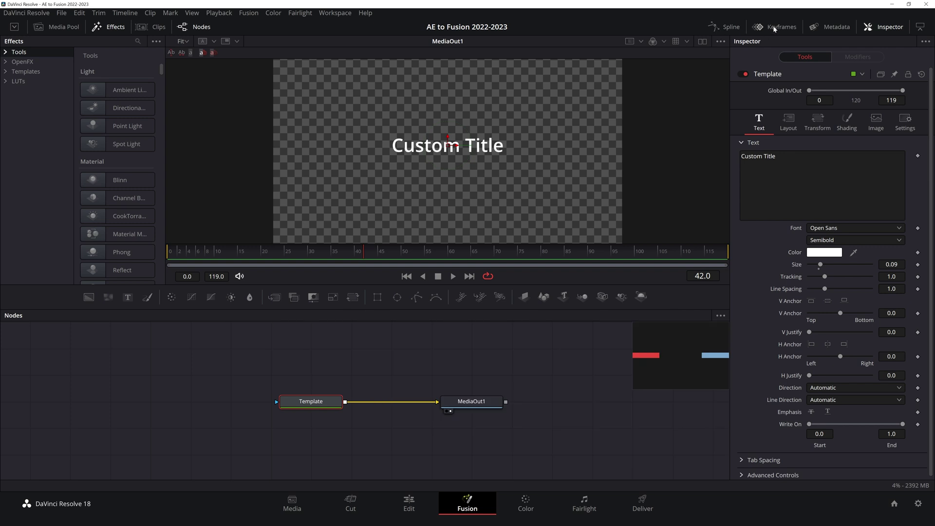
Examine the Fusion page's keyframes editor and metadata view, leaving both hidden.
click(775, 28)
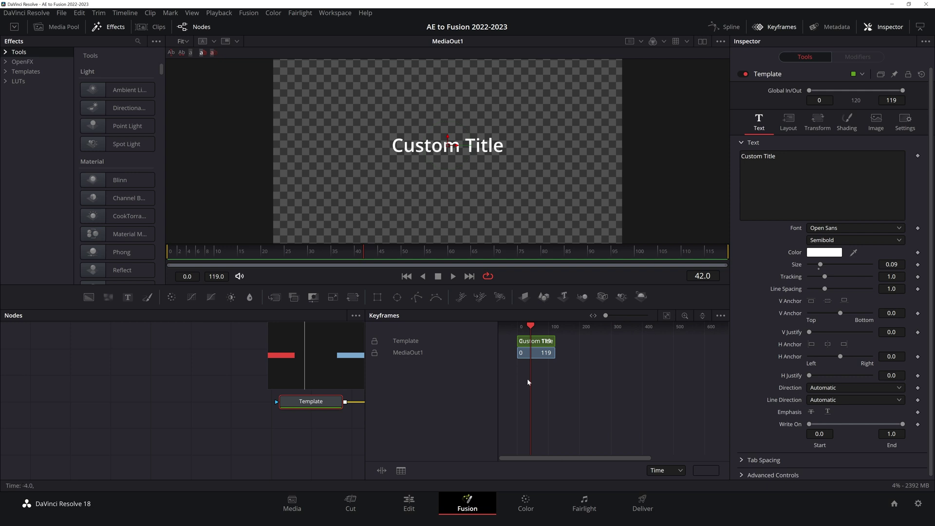
click(778, 27)
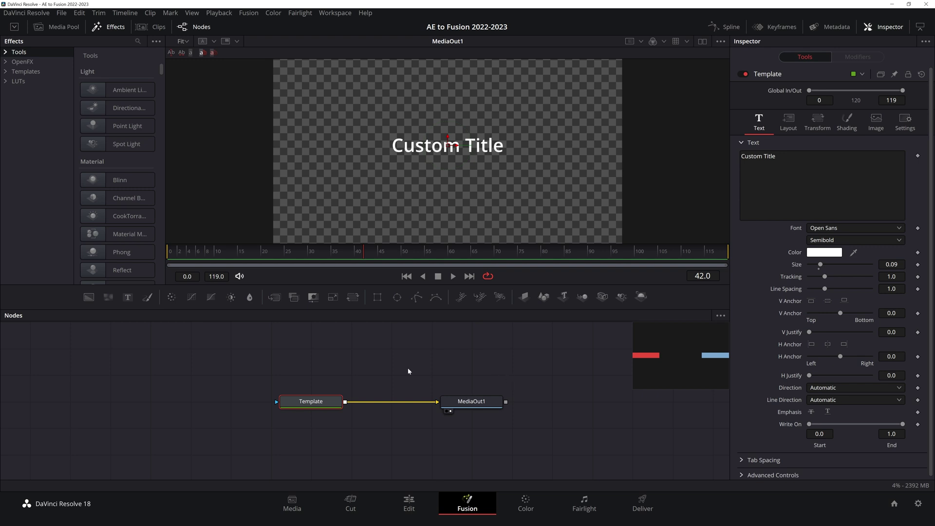
click(818, 31)
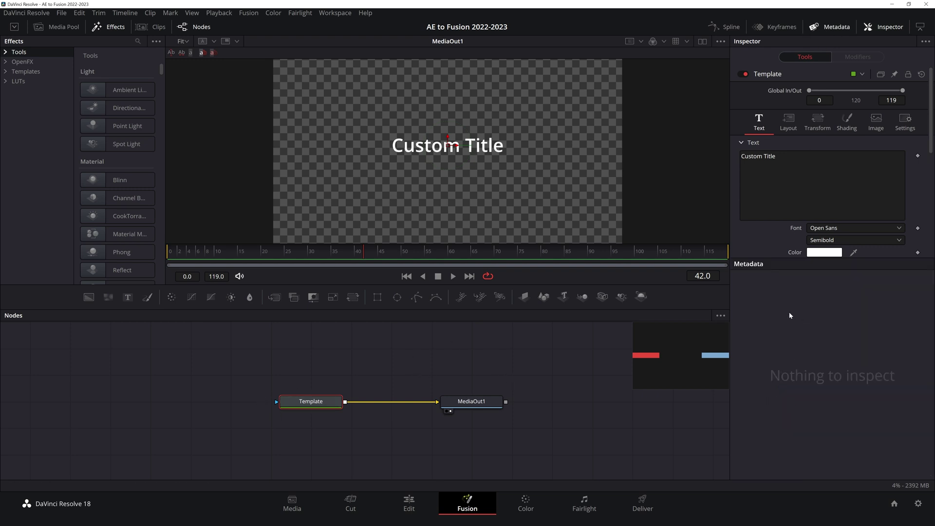
click(827, 27)
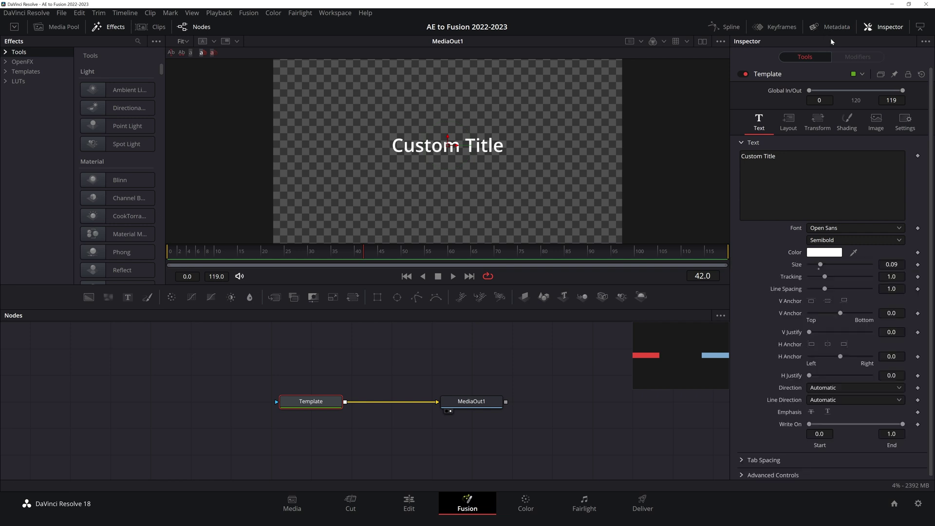
Scrub through the title's time ruler and preview its playback briefly.
drag(181, 252, 522, 291)
click(453, 276)
click(438, 276)
Hide the effects library and enlarge the node editor holding the Template and MediaOut1 nodes.
click(100, 28)
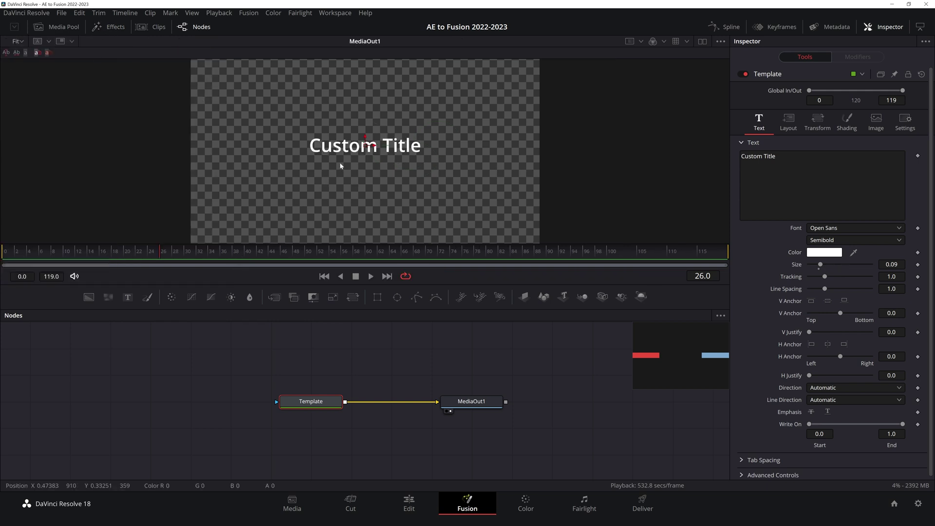
drag(372, 309, 372, 279)
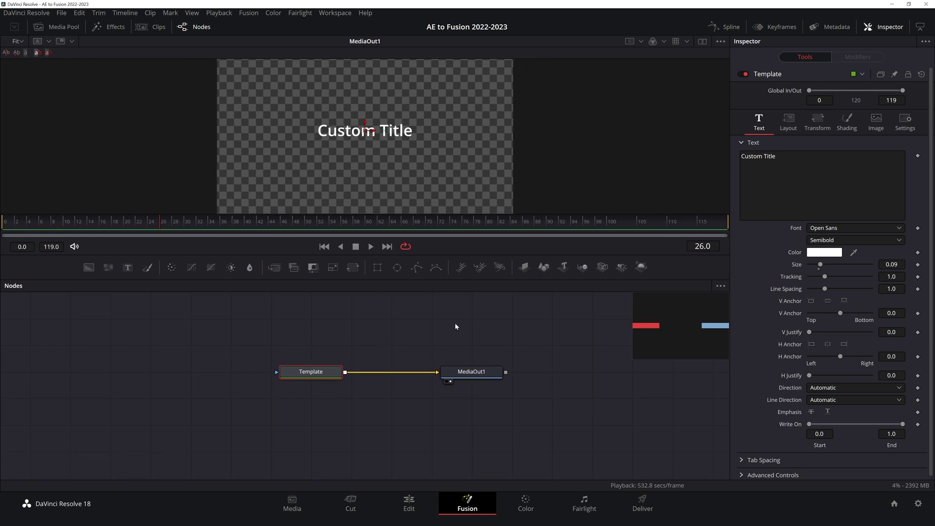
drag(234, 343, 532, 387)
drag(524, 344, 457, 344)
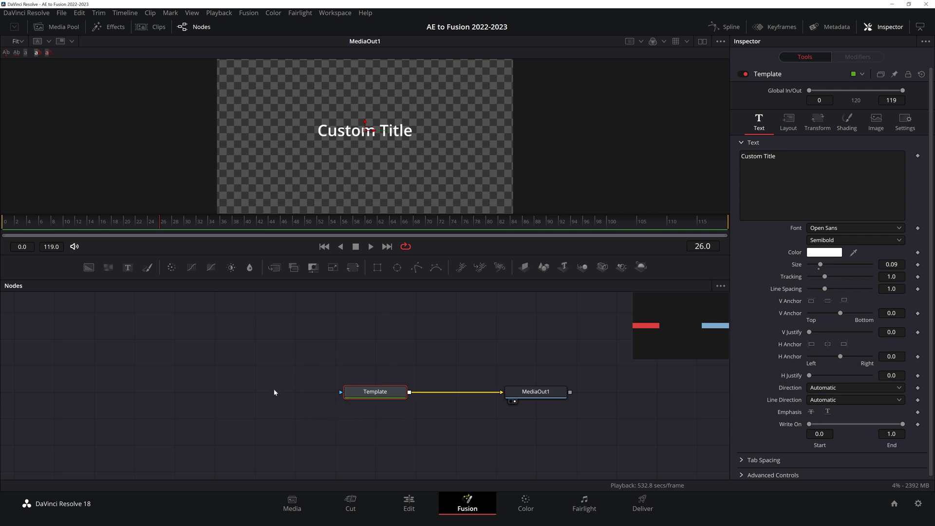
scroll(369, 395, up, 5)
scroll(369, 396, down, 12)
scroll(370, 396, up, 8)
drag(393, 371, 381, 345)
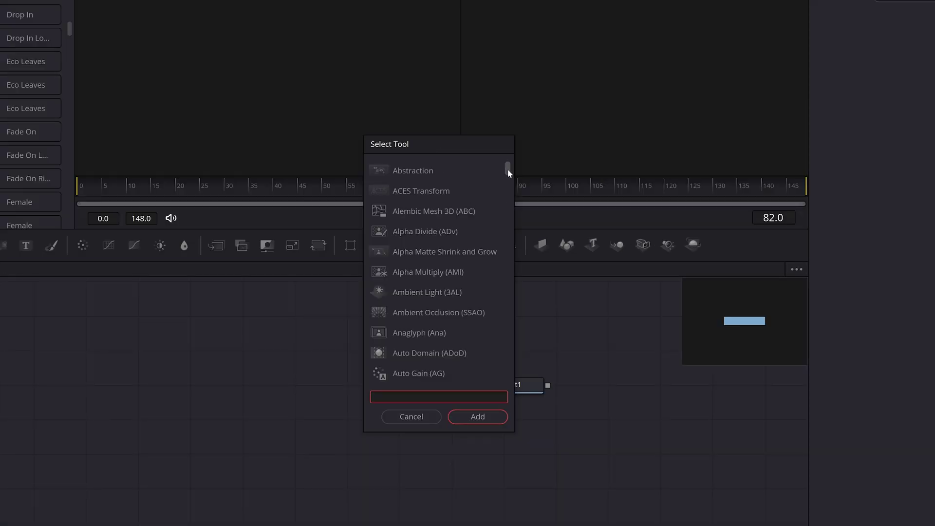
Browse the full list of available nodes in the Select Tool dialog.
drag(505, 164, 510, 179)
scroll(437, 304, down, 4)
scroll(437, 312, down, 8)
scroll(436, 306, down, 8)
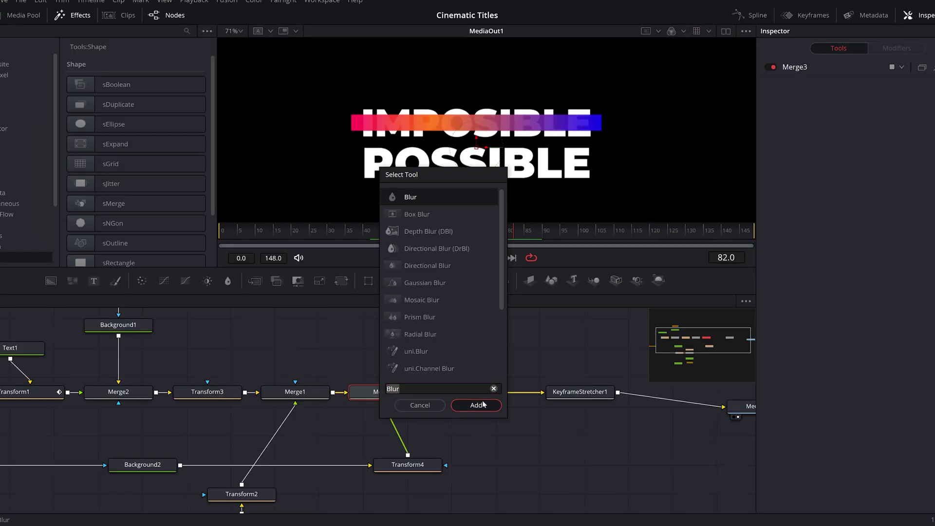
Add the Blur tool after the Merge3 node in the Cinematic Titles composition.
click(476, 406)
drag(483, 408, 440, 383)
mouse_move(844, 154)
mouse_down()
mouse_move(858, 153)
mouse_move(843, 154)
mouse_up()
drag(286, 336, 637, 444)
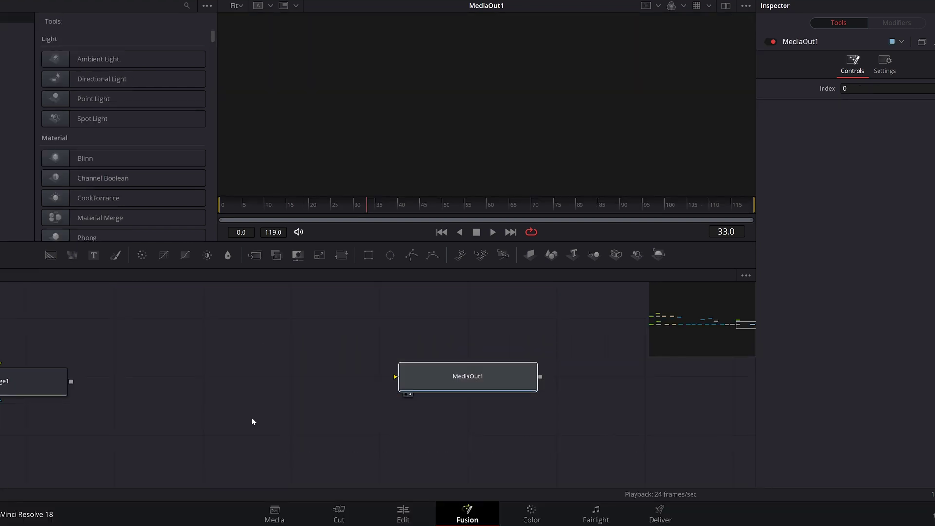
Connect the final Merge1 node's output to the MediaOut1 input.
drag(70, 381, 409, 384)
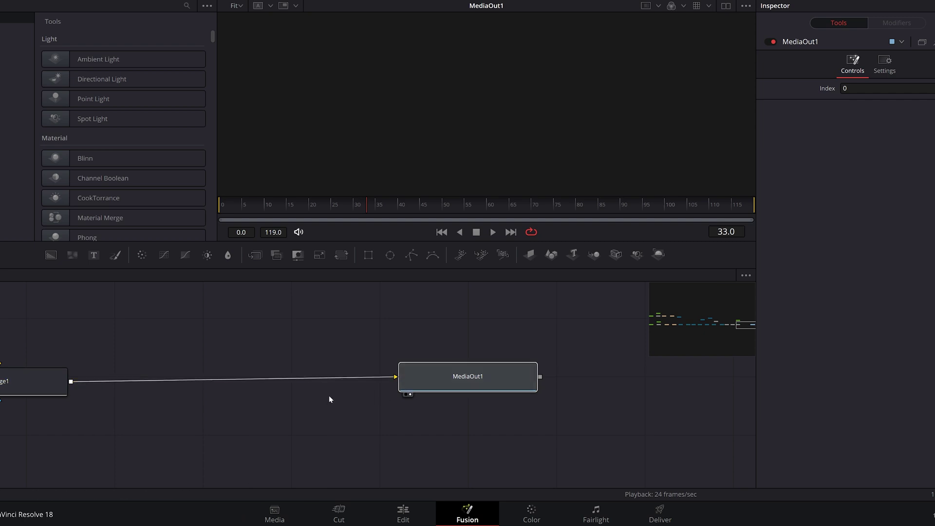
scroll(285, 396, down, 6)
drag(153, 399, 400, 404)
Examine how the node chains of the Impossible/Possible and Hype Titles compositions lead into MediaOut1.
drag(181, 280, 588, 438)
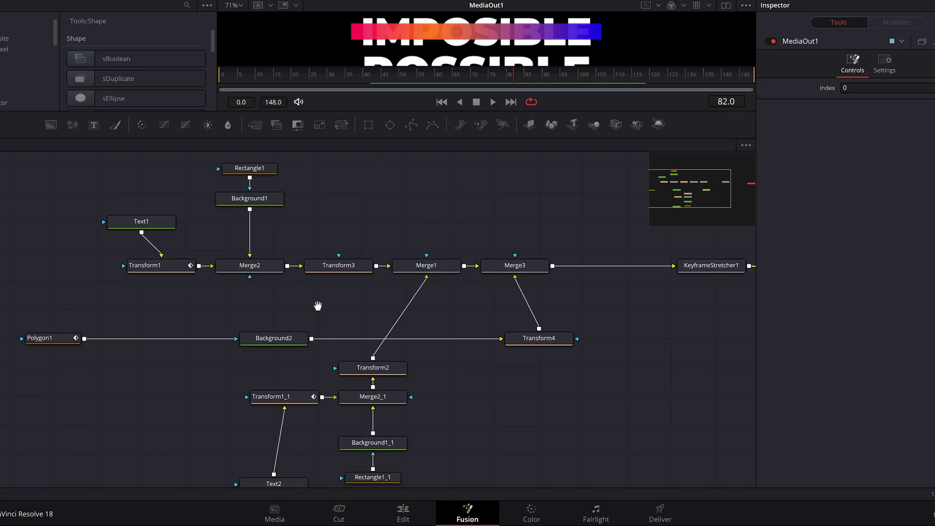
drag(317, 307, 5, 308)
drag(460, 317, 325, 317)
drag(469, 282, 425, 282)
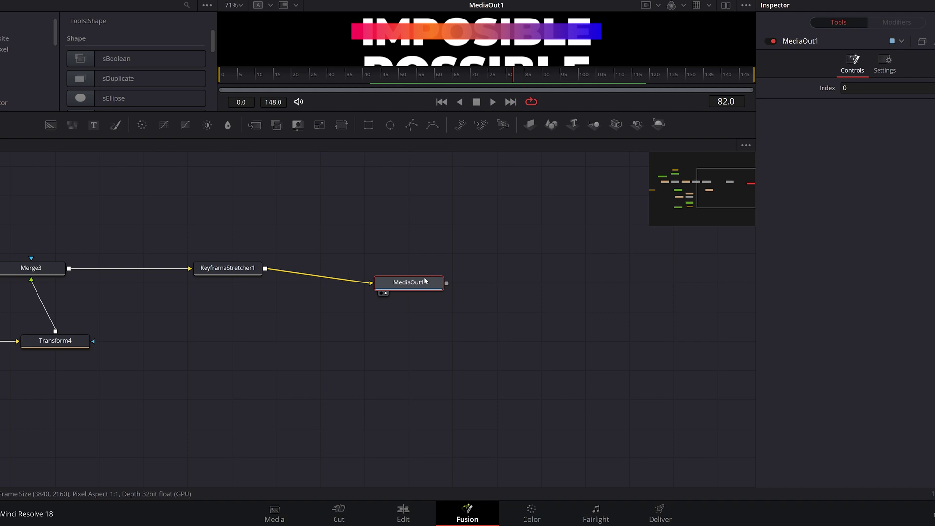
drag(461, 250, 370, 311)
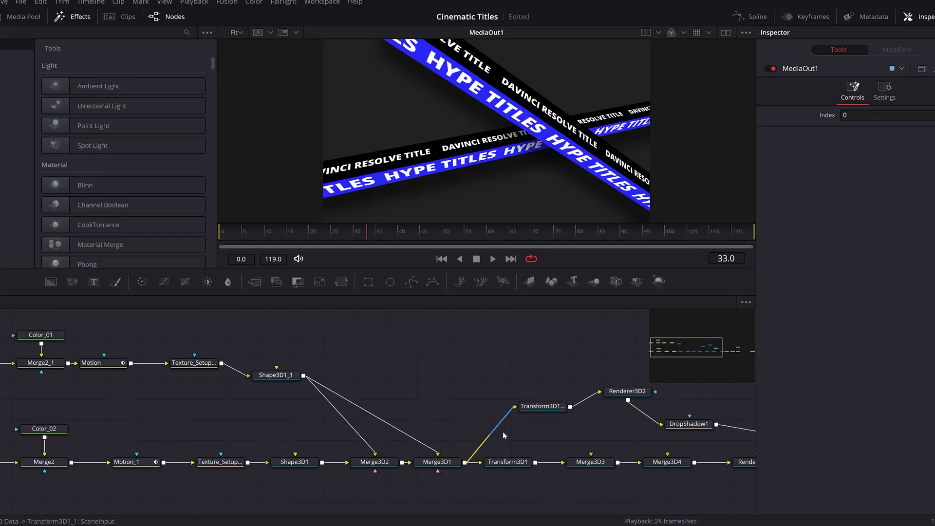
drag(616, 450, 92, 432)
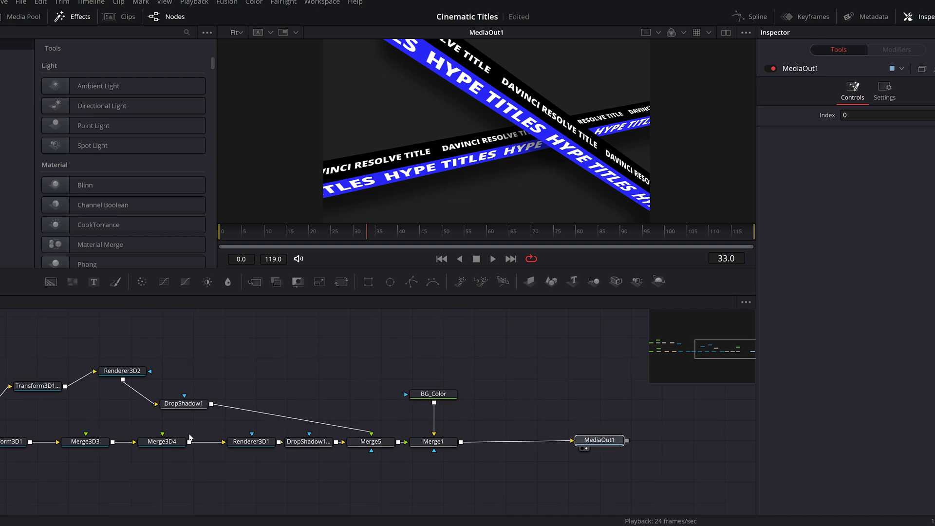
scroll(192, 437, up, 2)
scroll(192, 433, up, 1)
drag(165, 394, 275, 436)
Insert a Transform node between Template and MediaOut1 and set its size to 1.7.
click(287, 418)
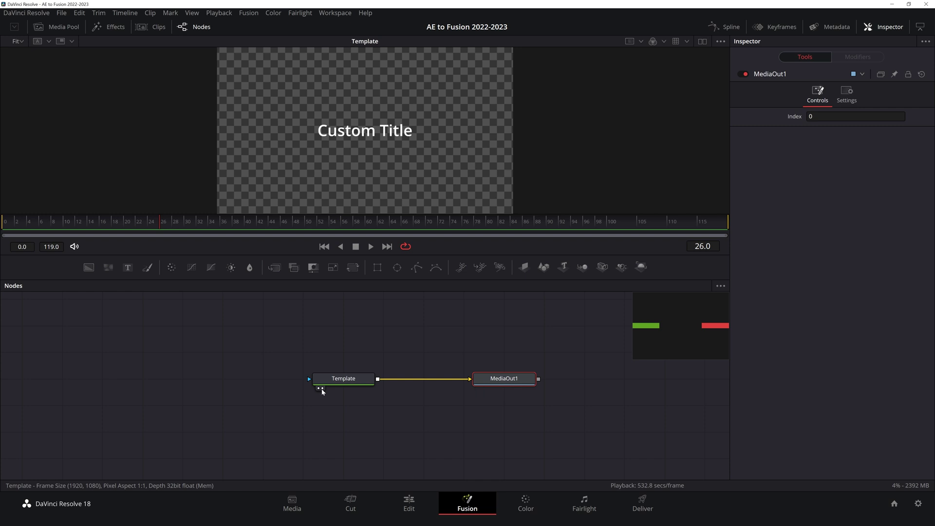
click(418, 348)
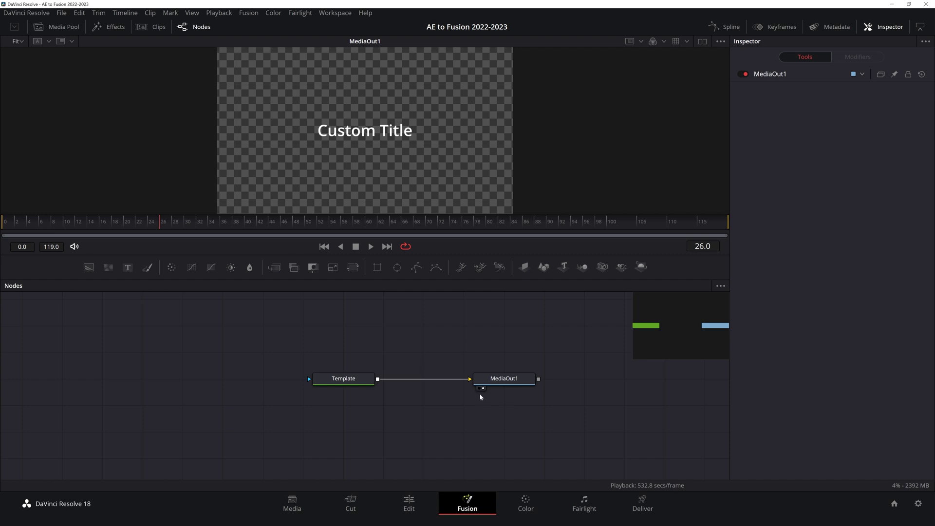
drag(350, 269, 407, 381)
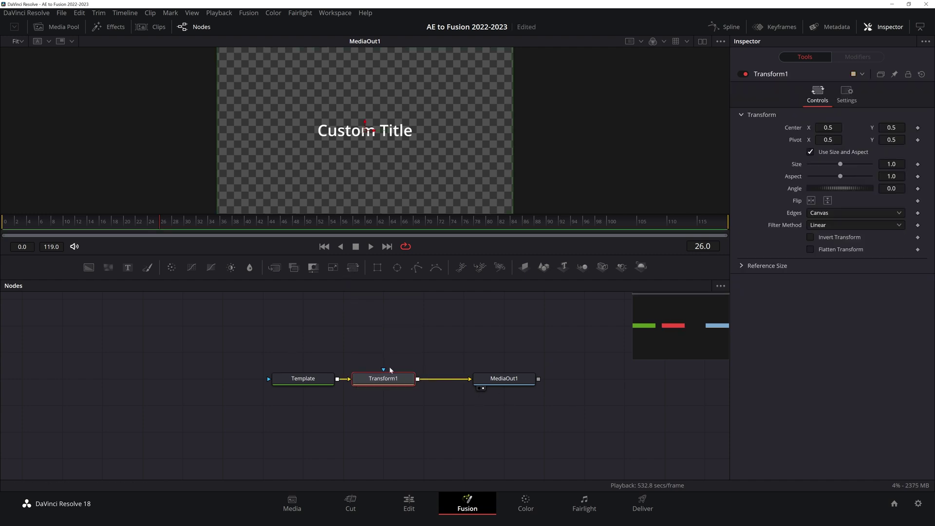
drag(846, 166, 851, 166)
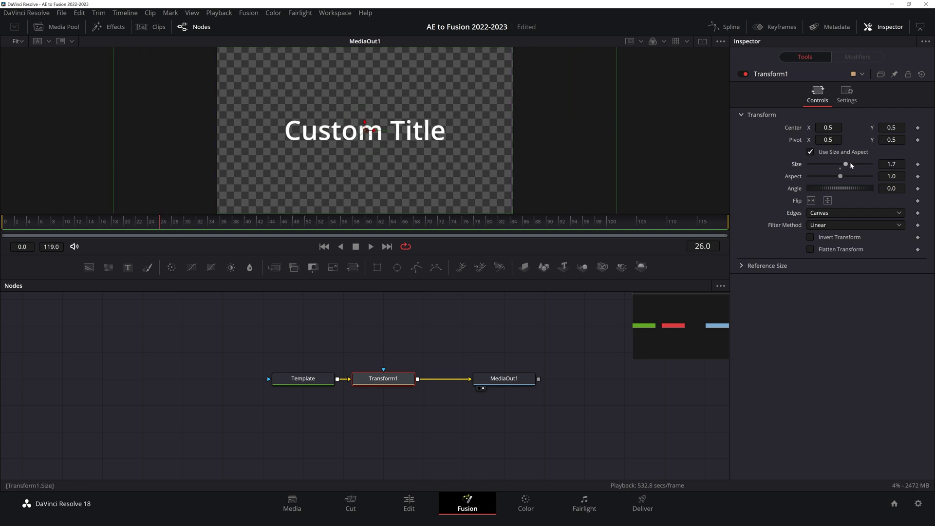
Inspect the MediaOut1 and Transform1 nodes, and display the Template node's output in the viewer.
click(504, 379)
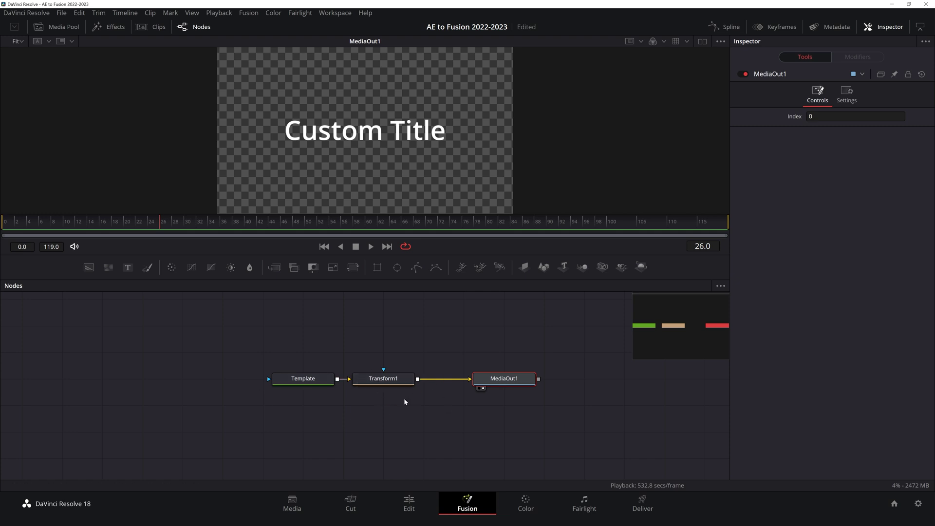
click(384, 381)
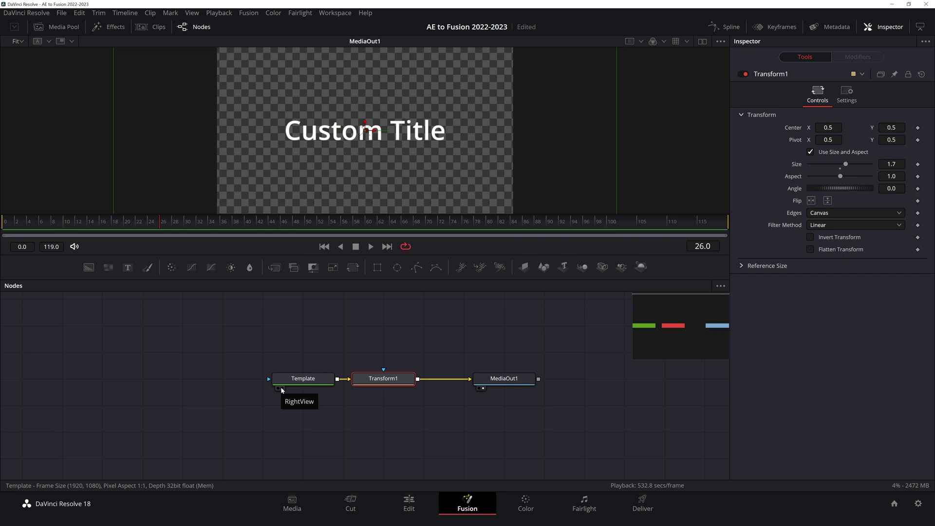
click(281, 387)
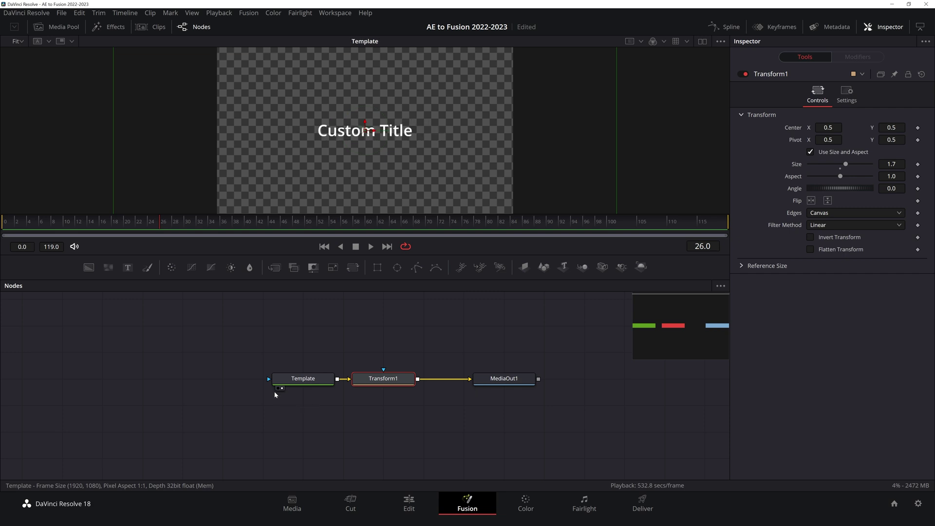
mouse_move(491, 382)
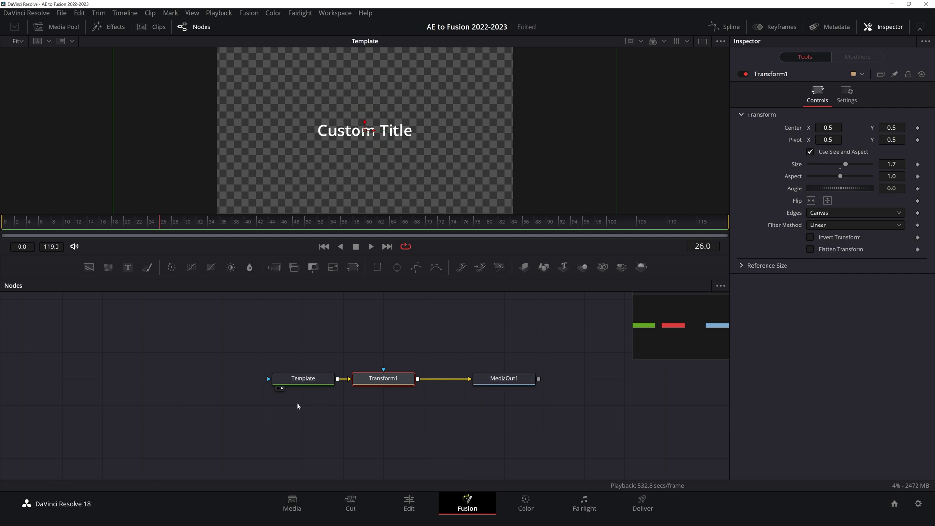
Use the dual viewer layout to show Template beside MediaOut1, and save the project.
click(702, 42)
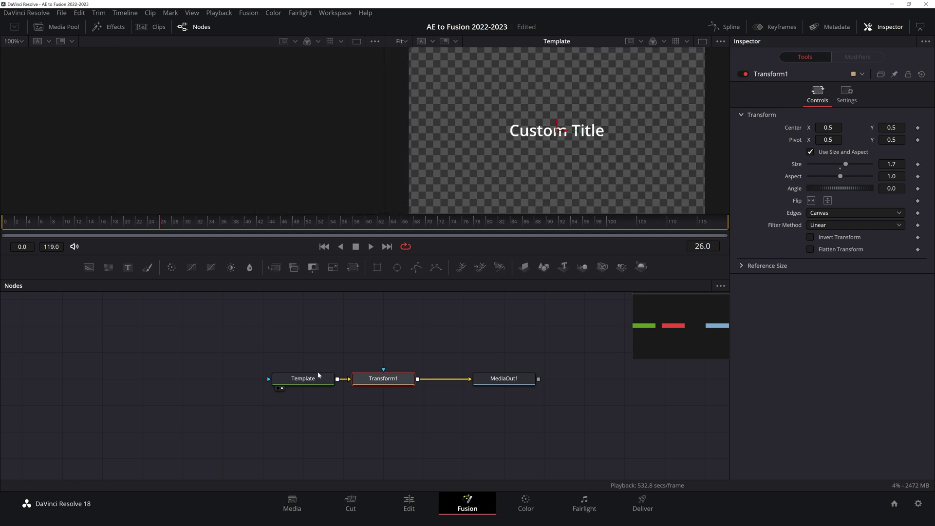
key(ctrl+s)
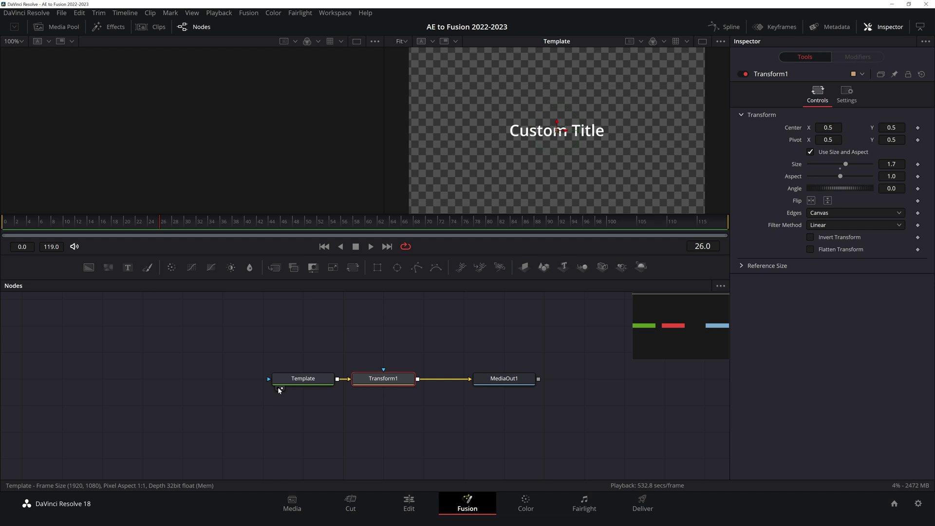
click(277, 387)
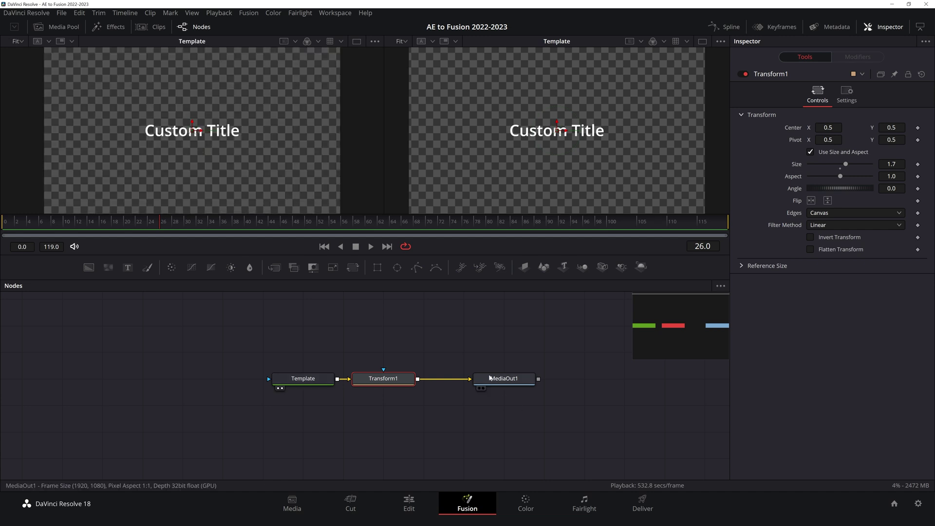
click(482, 388)
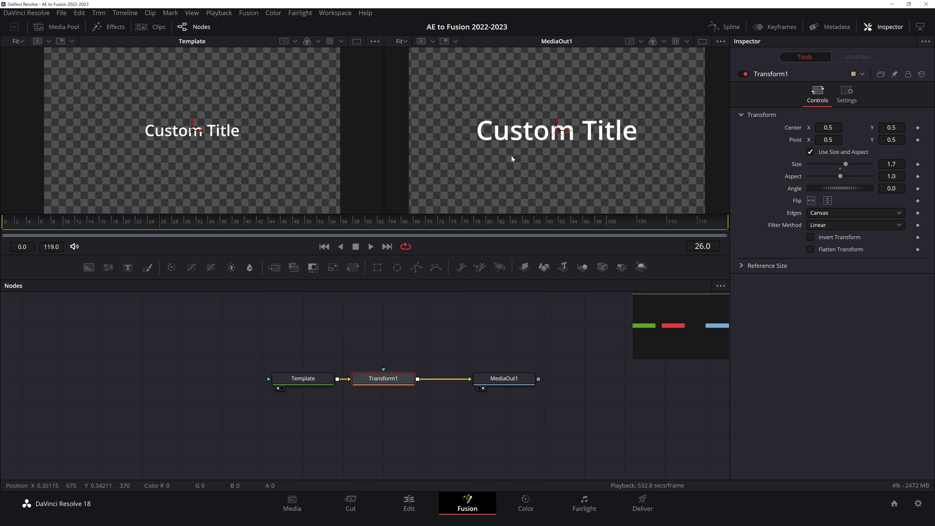
Compare the Transform1, MediaOut1 and Template outputs in the second viewer, leaving Template displayed.
click(362, 389)
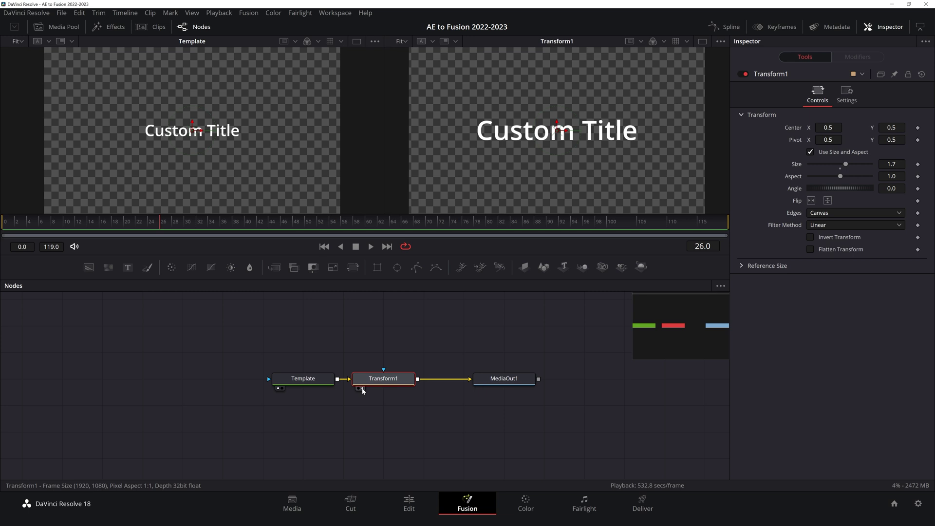
click(483, 388)
click(361, 388)
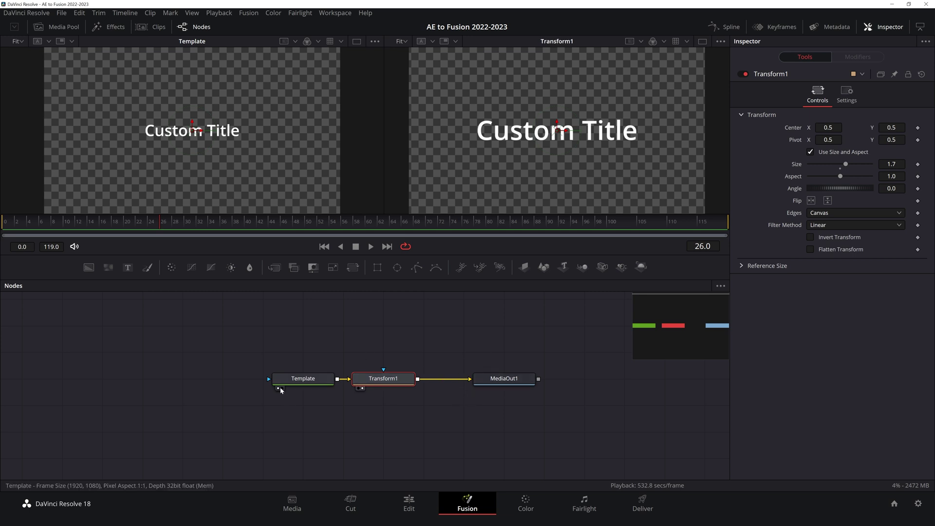
click(281, 388)
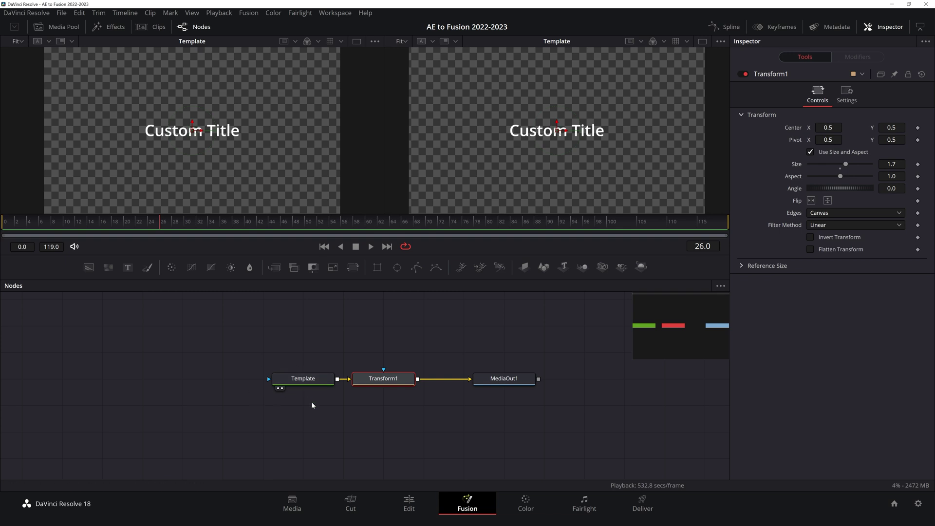
Select MediaOut1 and check on the Edit page how the title's final output looks.
click(506, 379)
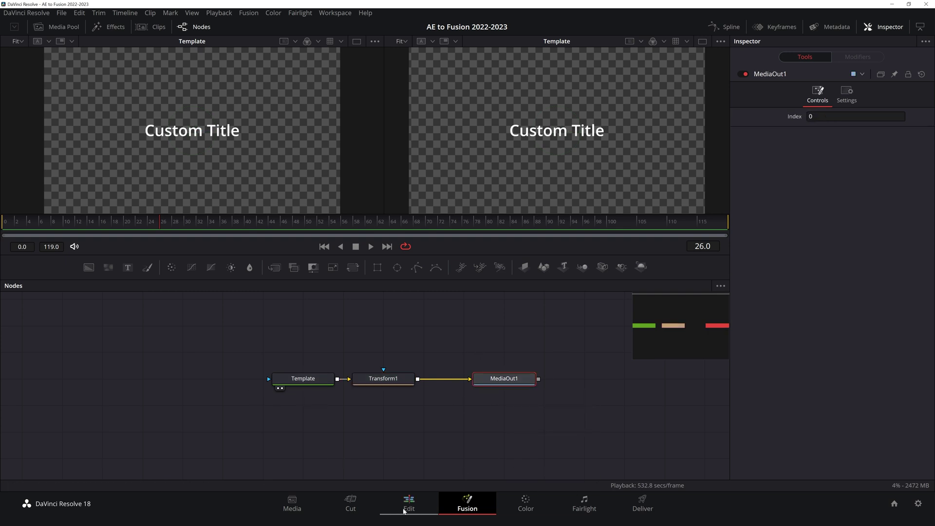
click(418, 505)
scroll(700, 188, down, 2)
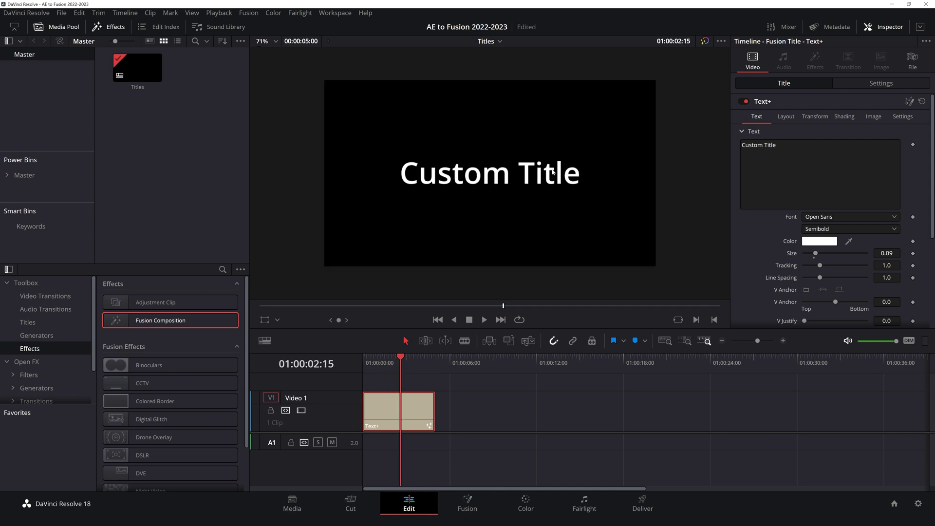
Return to the Fusion page and delete the Transform1 node between Template and MediaOut1.
click(467, 503)
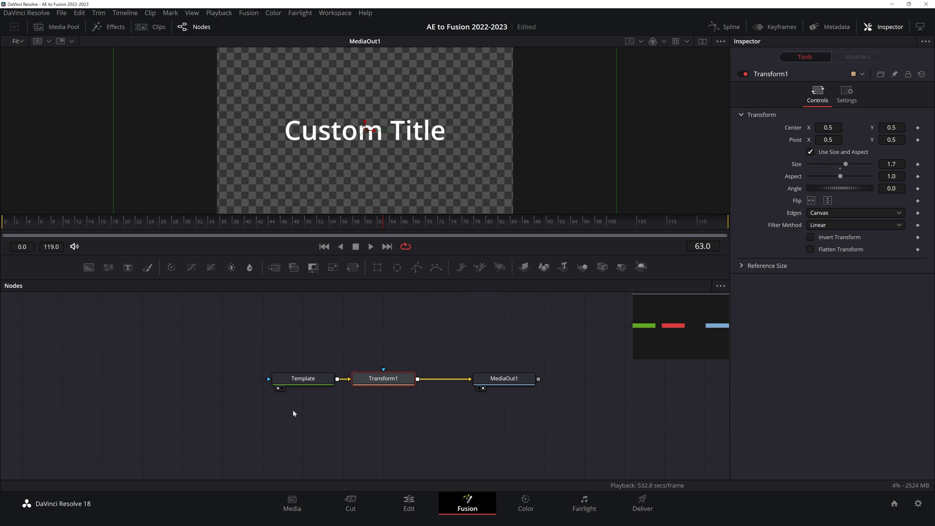
key(Delete)
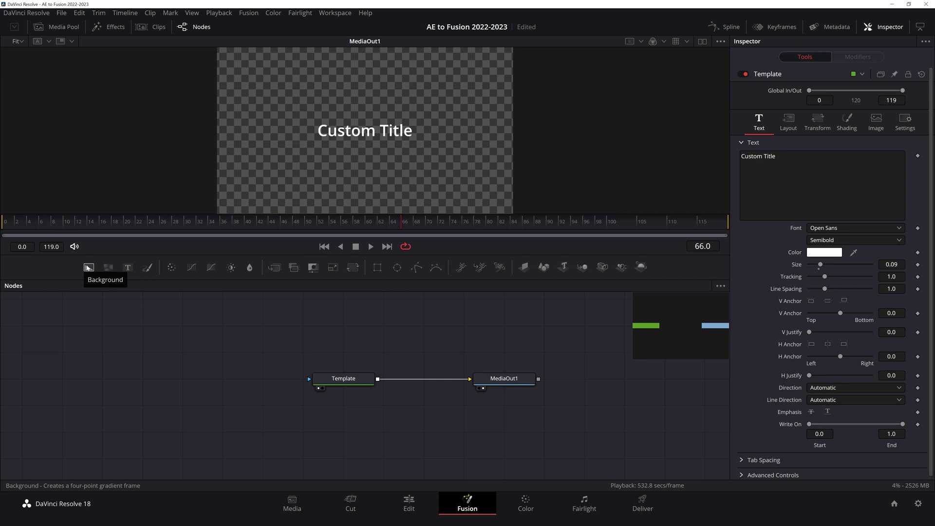
Add a Background node, connect it to MediaOut1 in place of Template, and set its solid color to blue #0f408d.
drag(88, 267, 373, 407)
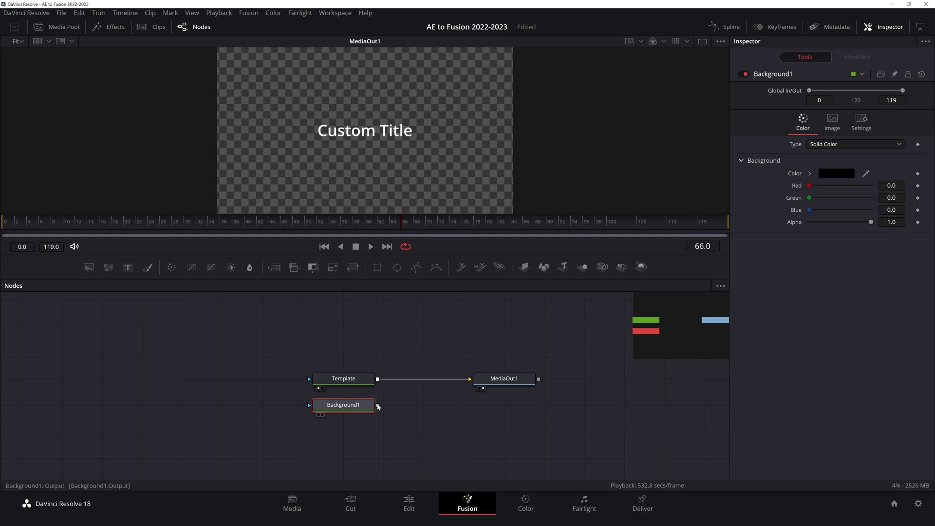
drag(378, 405, 471, 380)
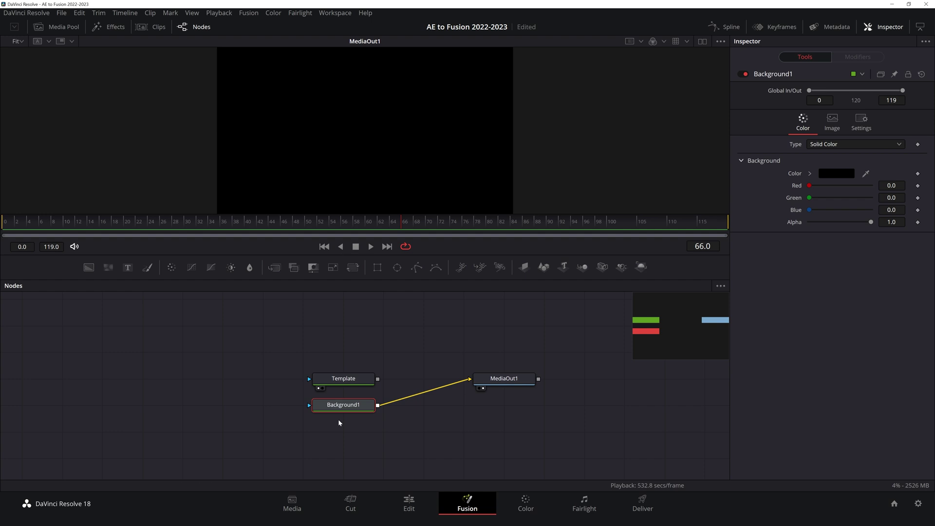
click(838, 173)
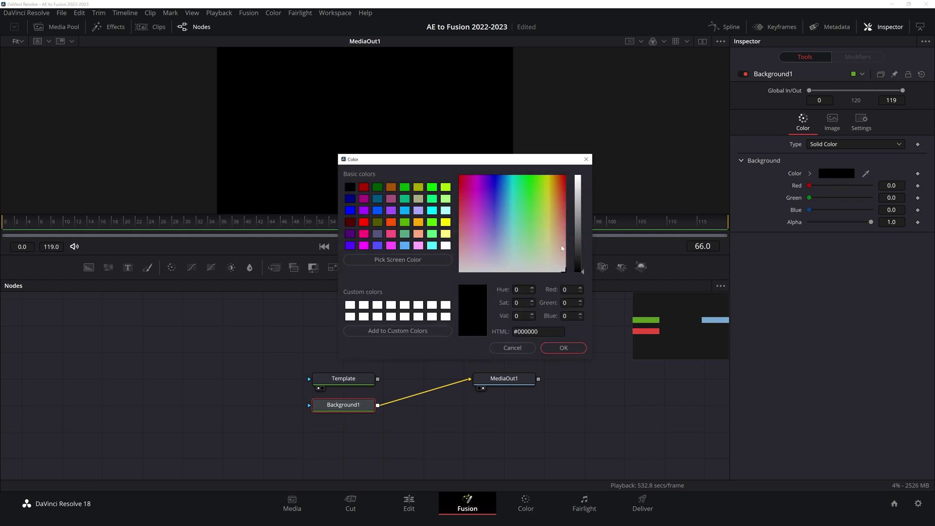
click(500, 186)
click(578, 228)
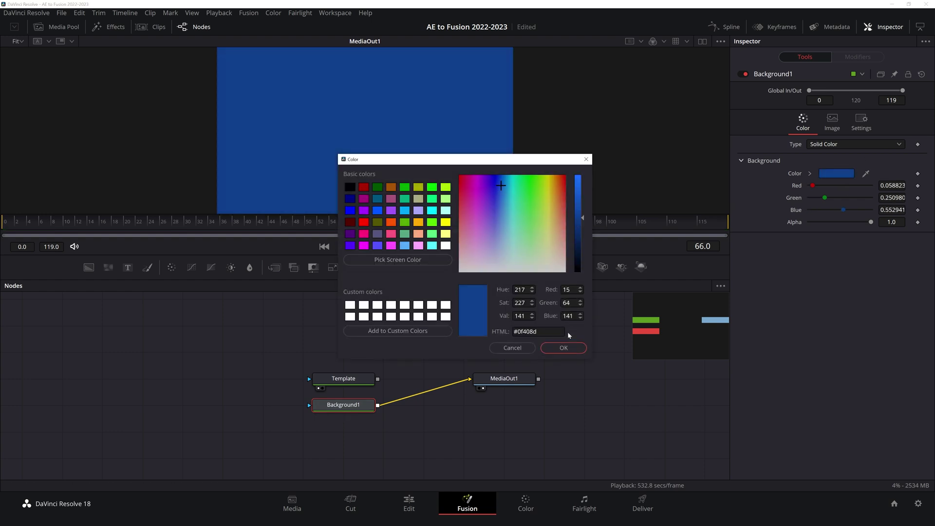
click(574, 348)
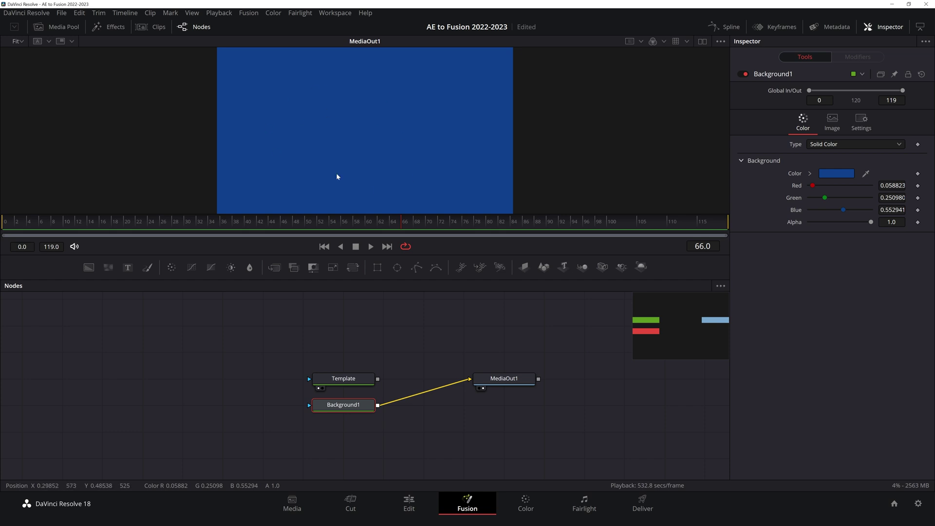
Reconnect Template to MediaOut1 and add an unconnected Merge node above their connection.
drag(337, 379, 469, 379)
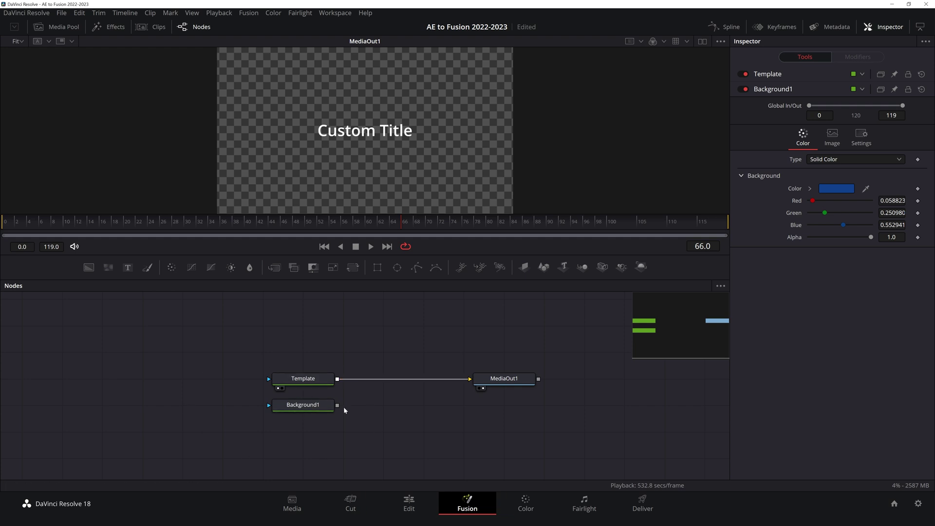
click(371, 439)
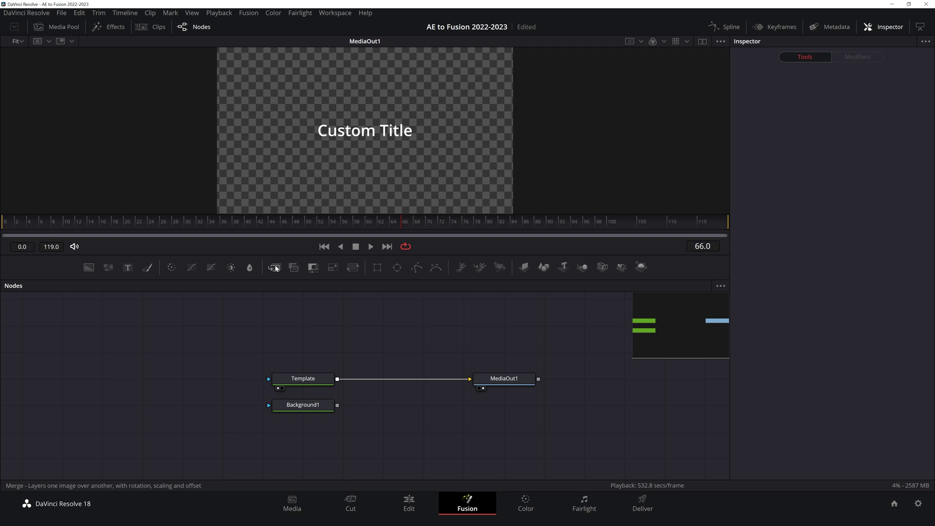
drag(274, 269, 399, 358)
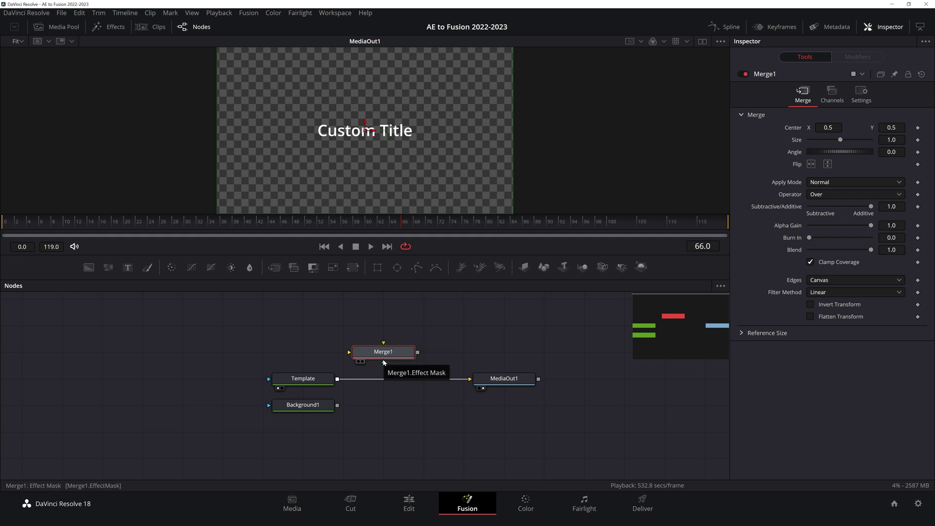
Connect Background1 as the background and Template as the foreground of Merge1, and route only Merge1 into MediaOut1.
click(308, 404)
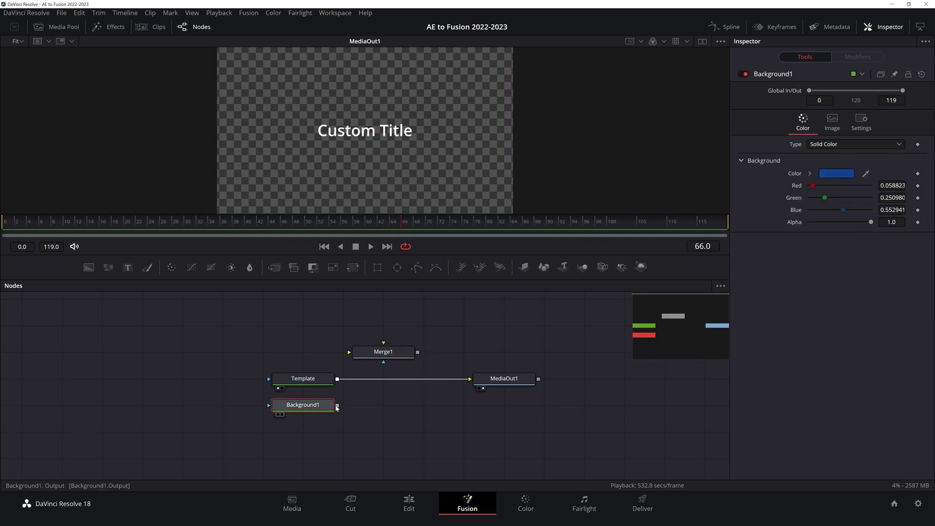
drag(338, 406, 349, 353)
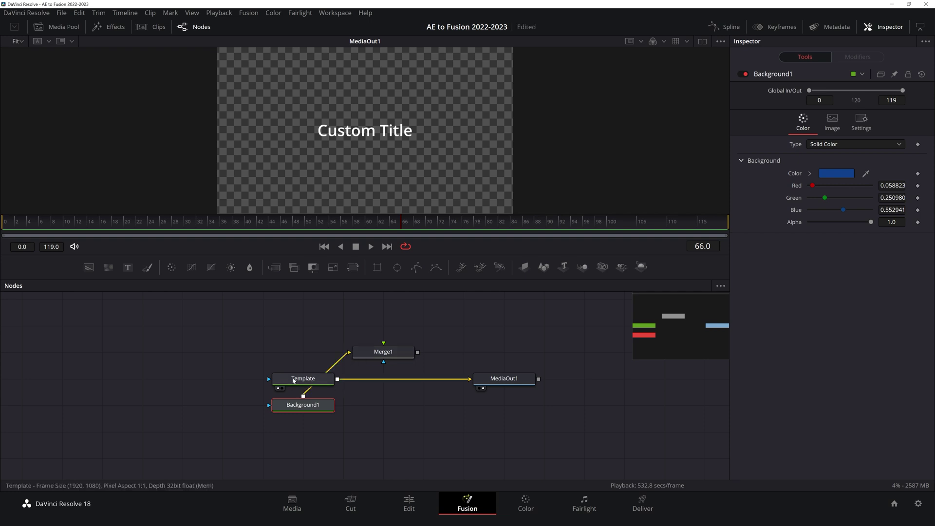
drag(337, 379, 384, 346)
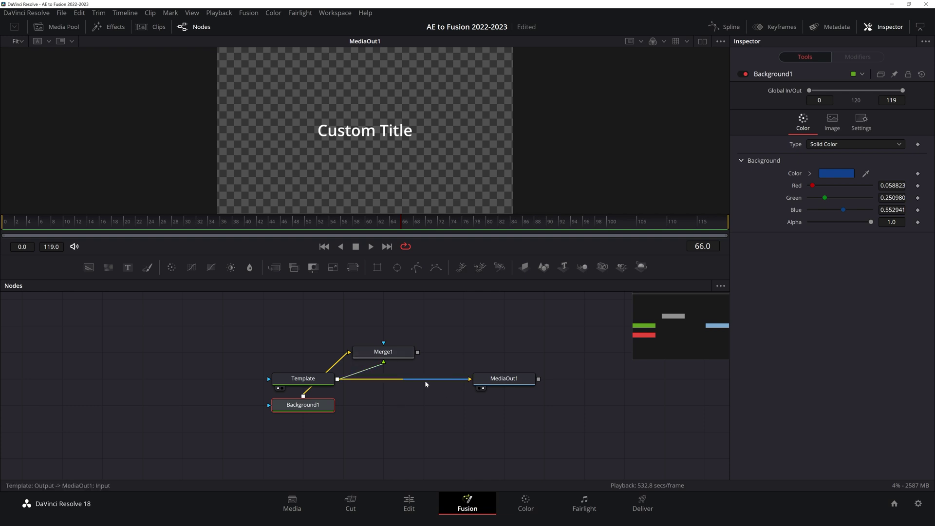
drag(461, 381, 349, 382)
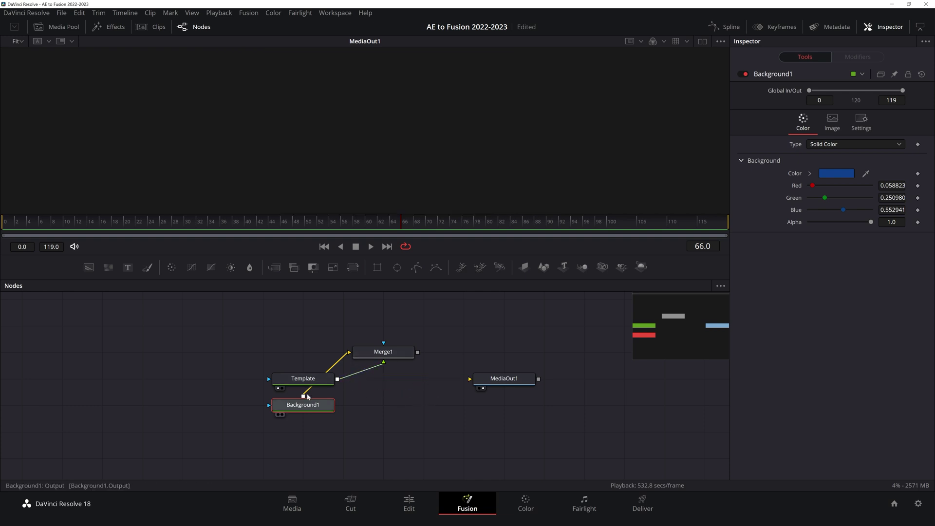
drag(418, 352, 470, 381)
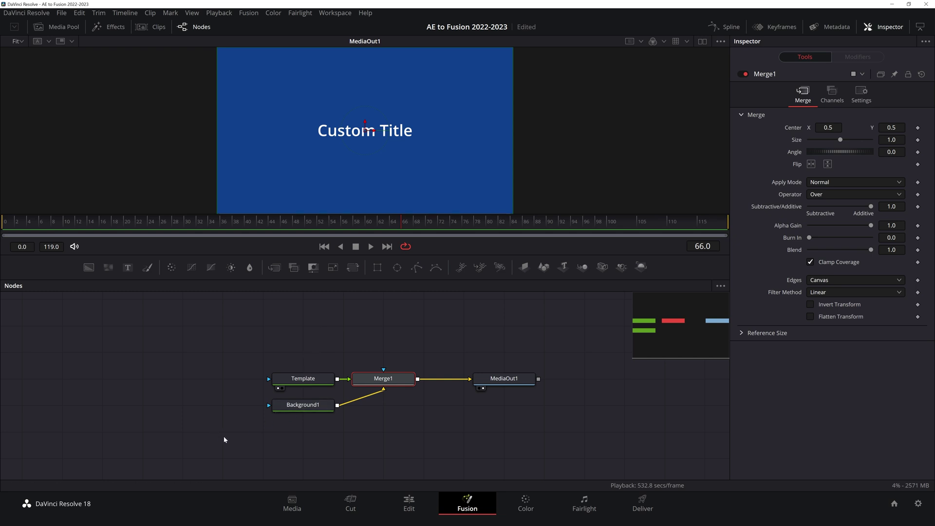
Rearrange the node graph so Background1, Merge1 and MediaOut1 form a row with Template directly above Merge1.
drag(299, 407, 340, 327)
drag(306, 380, 386, 433)
drag(343, 327, 504, 353)
drag(384, 432, 344, 326)
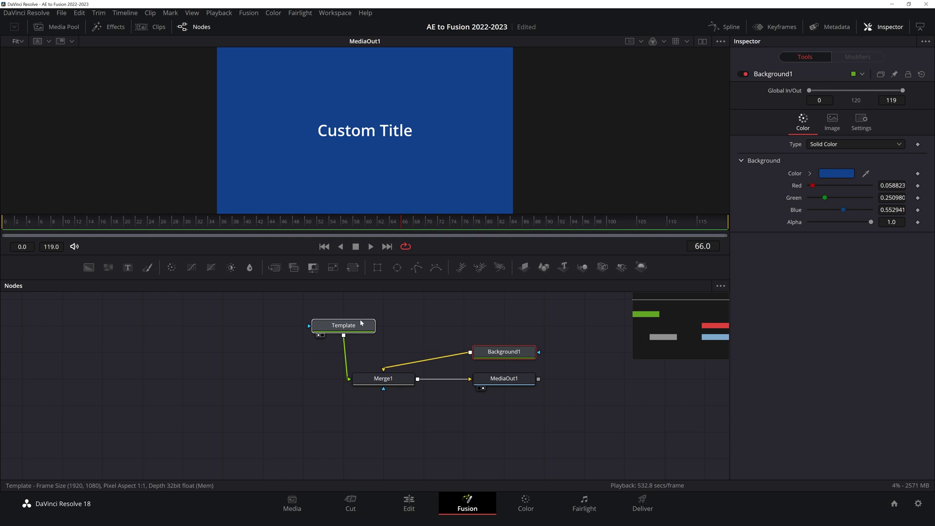
drag(502, 354, 378, 444)
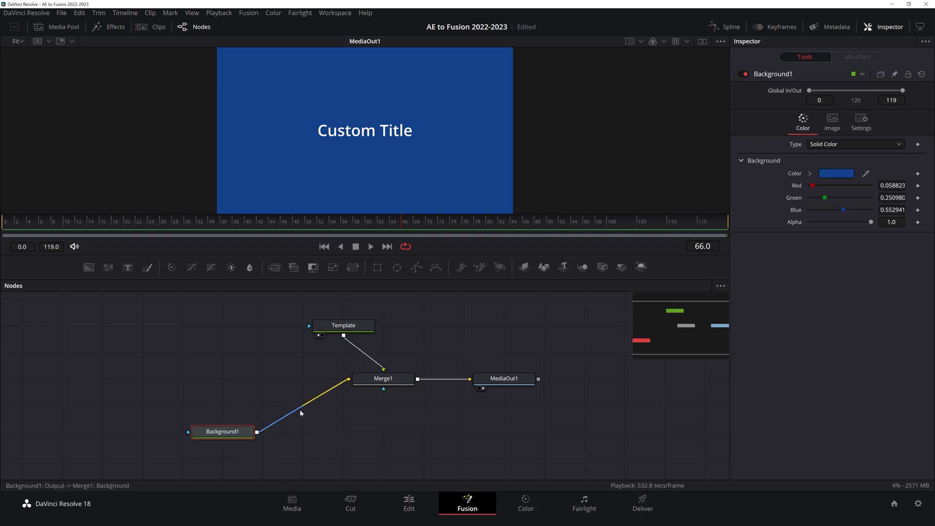
key(ctrl+z)
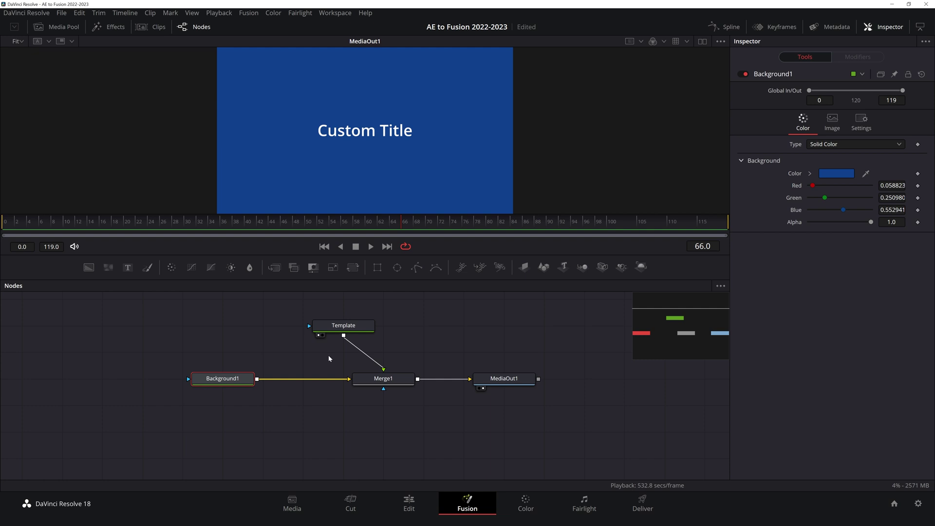
drag(354, 329, 353, 461)
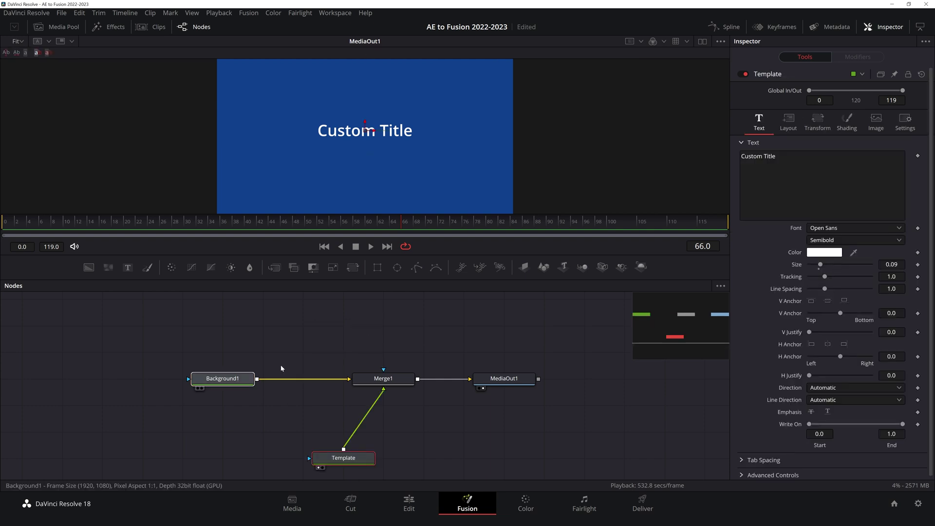
drag(245, 378, 447, 325)
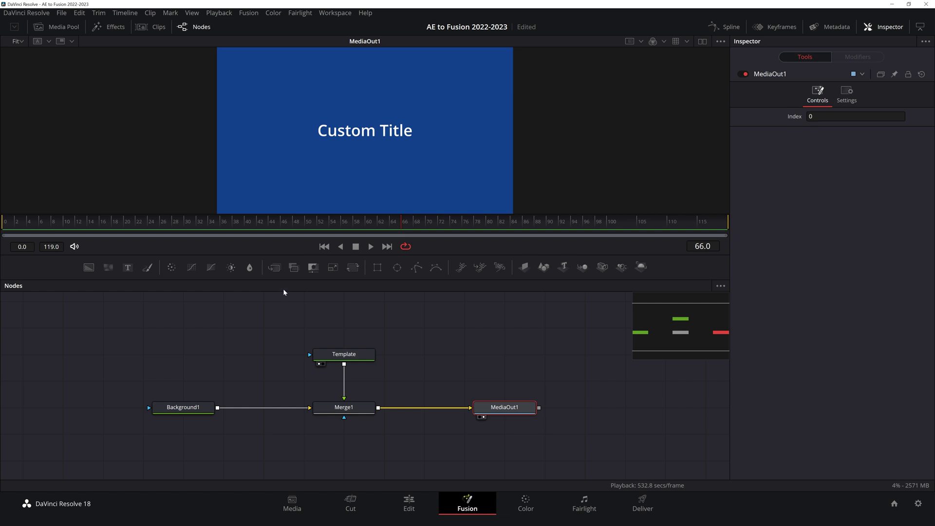
Try branching Template's output into an additional Merge node, and undo the addition.
drag(271, 268, 464, 328)
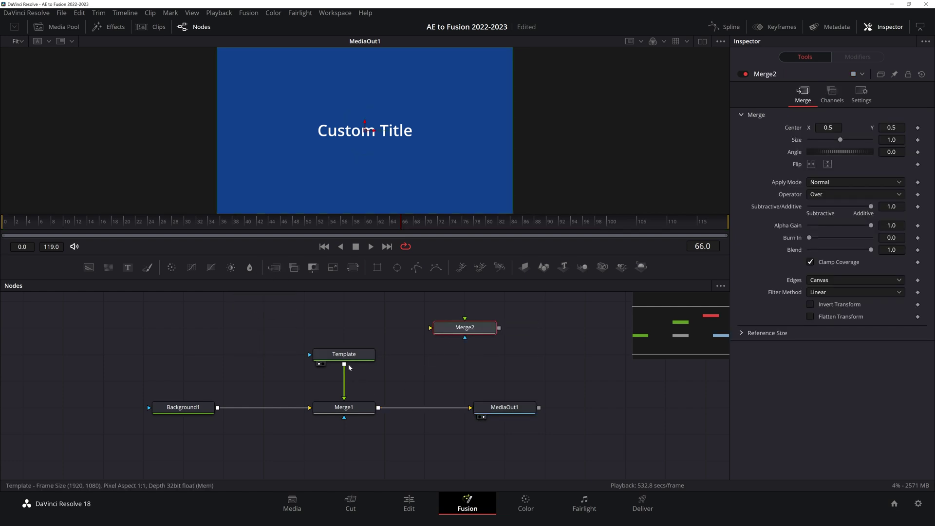
drag(344, 364, 462, 330)
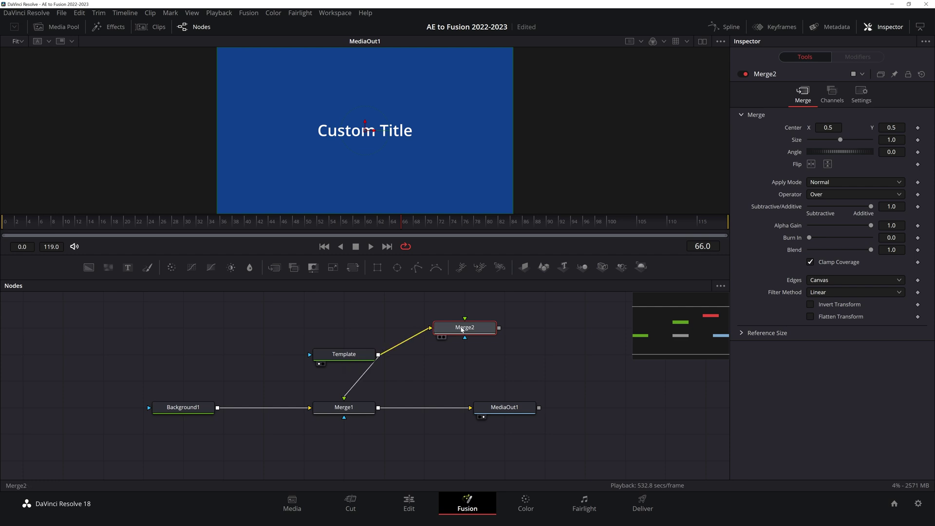
key(ctrl+z)
key(ctrl+z)
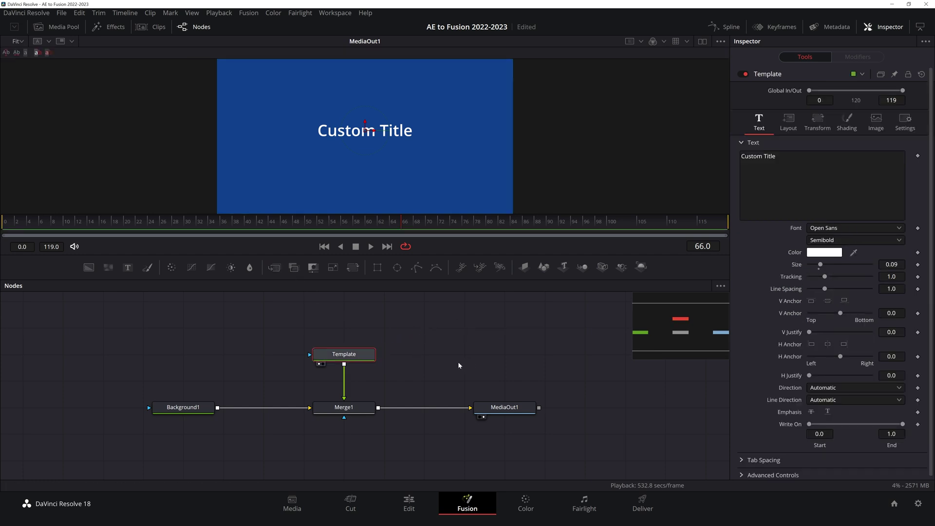
key(ctrl+z)
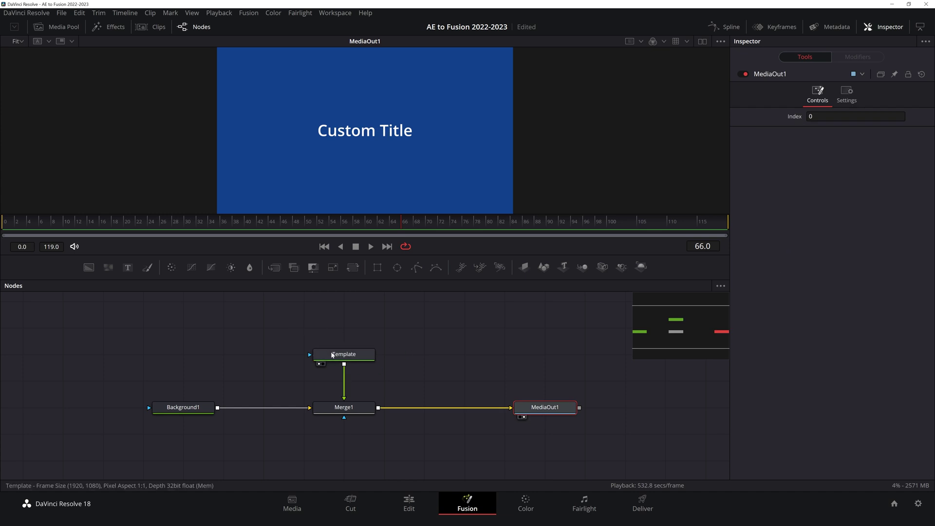
Duplicate the Template node, place the copy above and to the right of the original, and display it in the viewer.
click(349, 356)
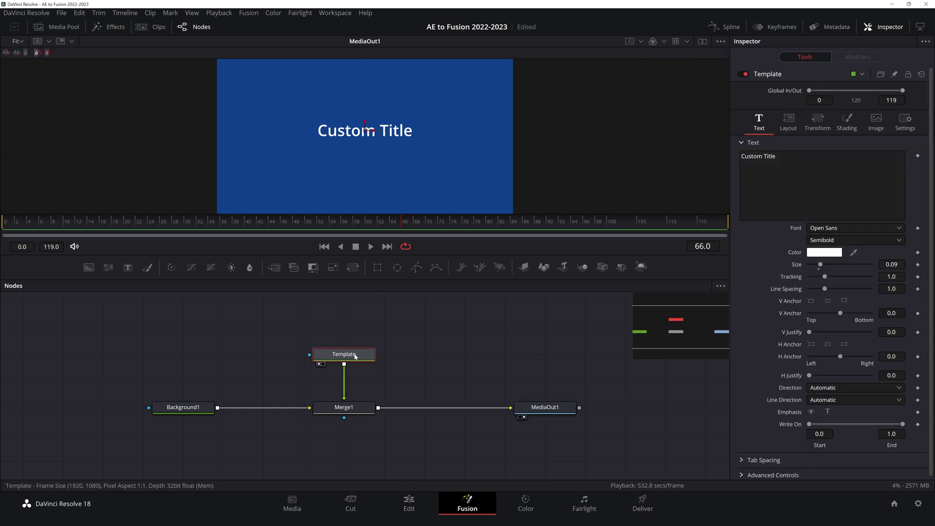
click(408, 351)
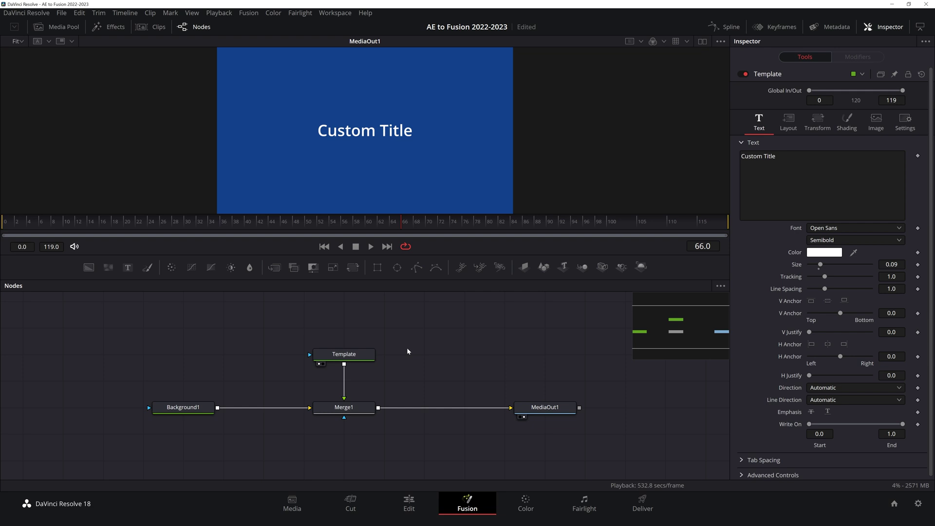
key(ctrl+v)
drag(416, 356, 409, 335)
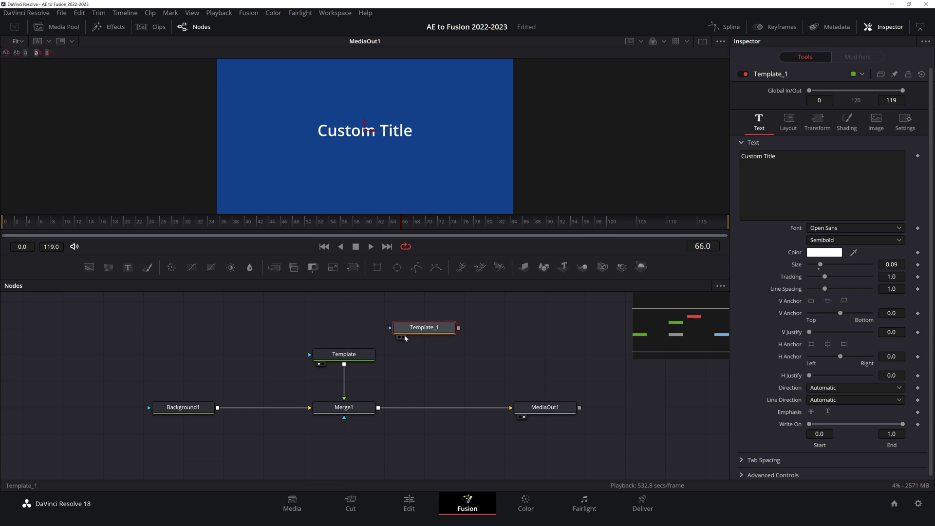
click(400, 337)
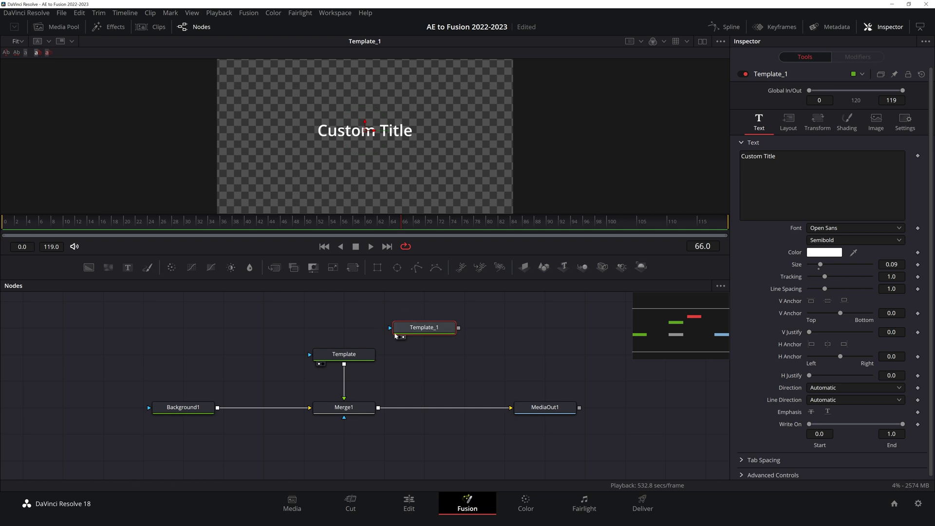
Change Template_1's wording to "Text" and move it straight down below the frame's center.
drag(794, 163, 692, 161)
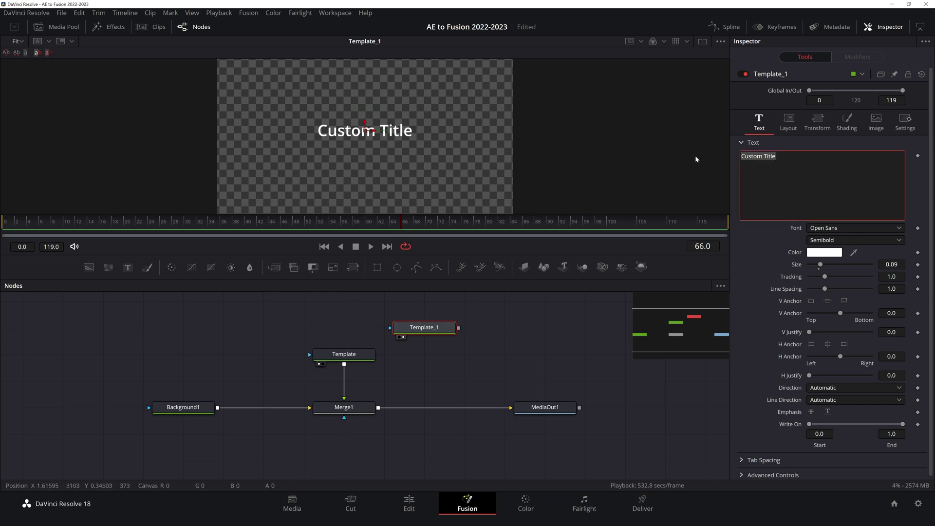
key(BackSpace)
text(Text)
drag(365, 123, 365, 145)
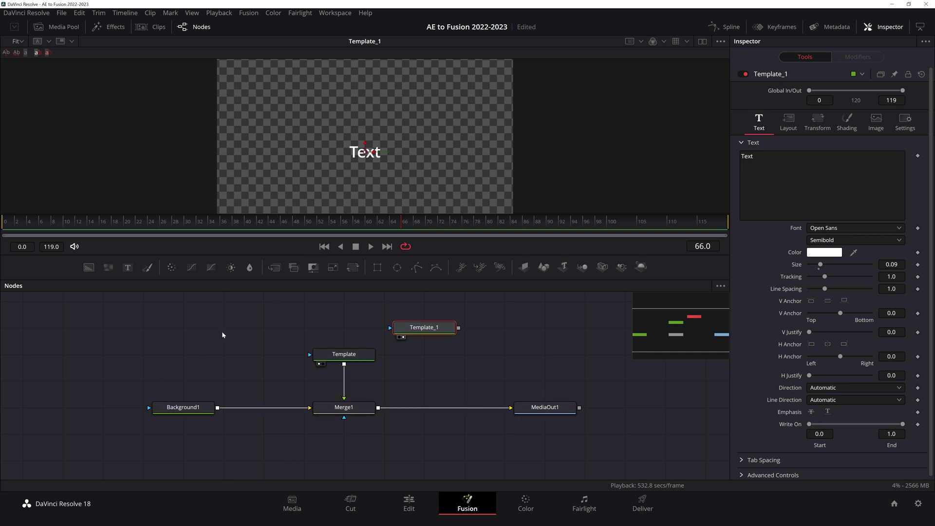
Shift Template and Merge1 together toward Background1 to widen the gap before MediaOut1.
drag(306, 333, 307, 335)
drag(307, 335, 376, 425)
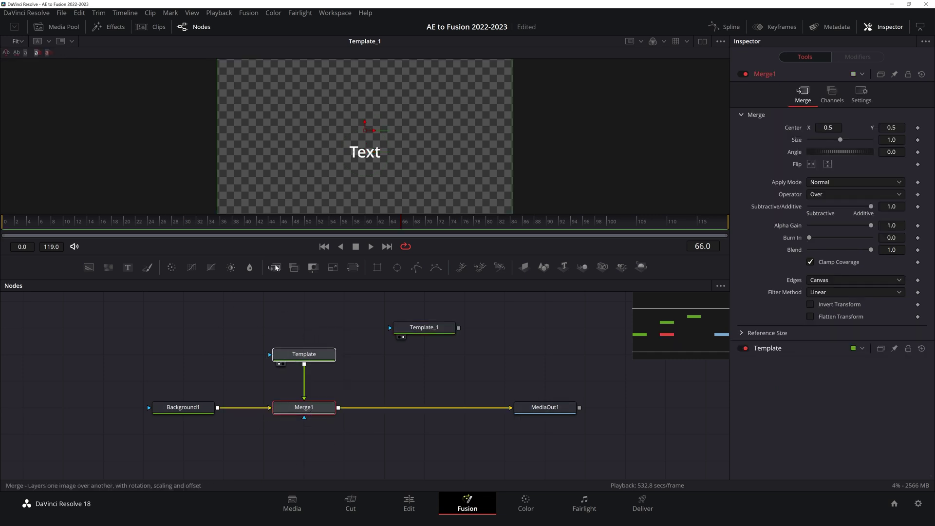
Try inserting a second Merge node between Merge1 and MediaOut1 in two ways, removing the node after each trial.
drag(274, 267, 379, 407)
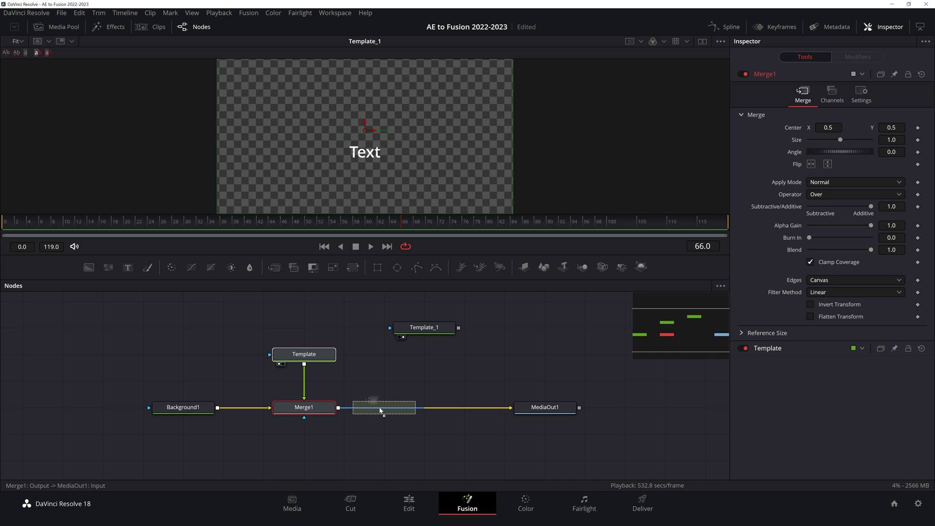
drag(381, 410, 418, 407)
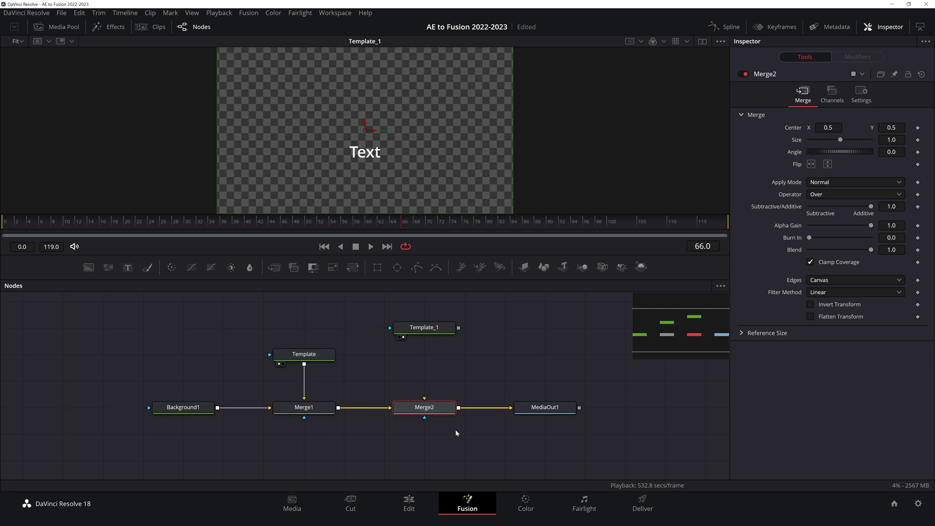
key(Delete)
click(308, 412)
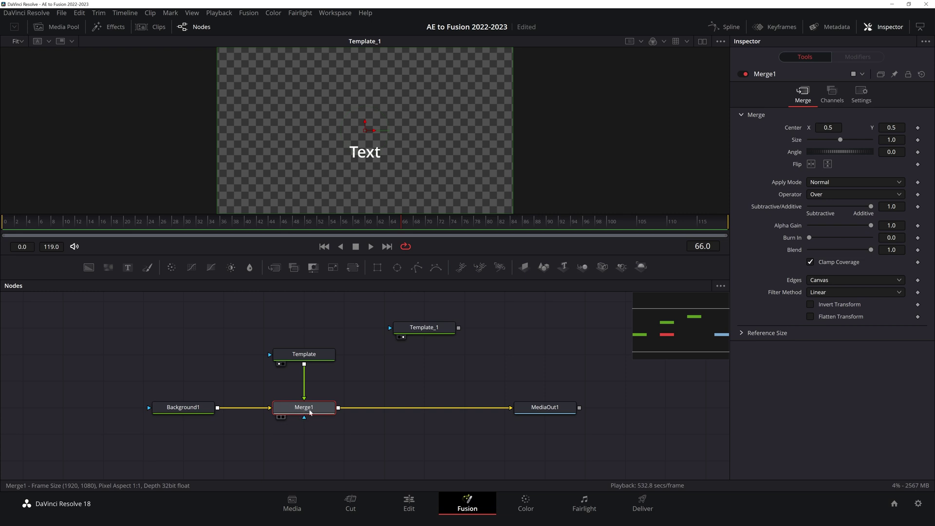
click(274, 268)
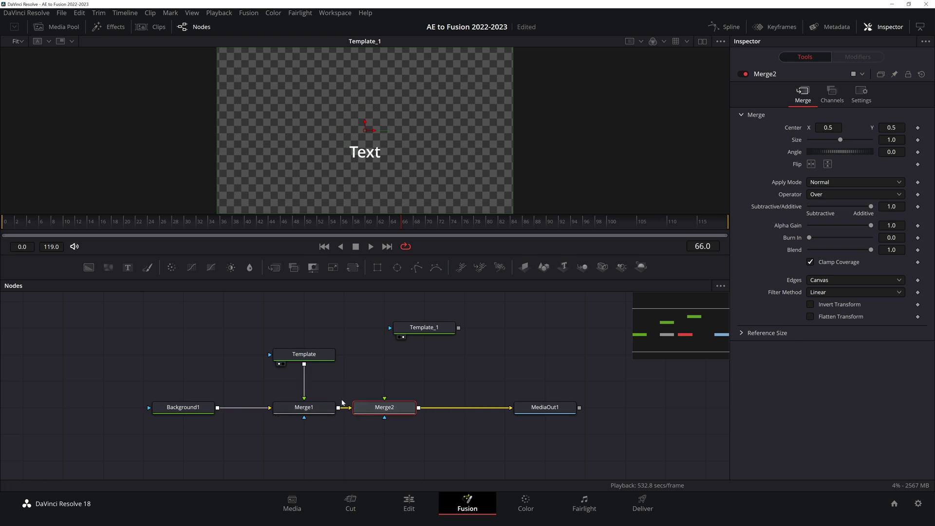
key(ctrl+z)
Try adding a Merge node directly after Template, and delete it again.
click(304, 354)
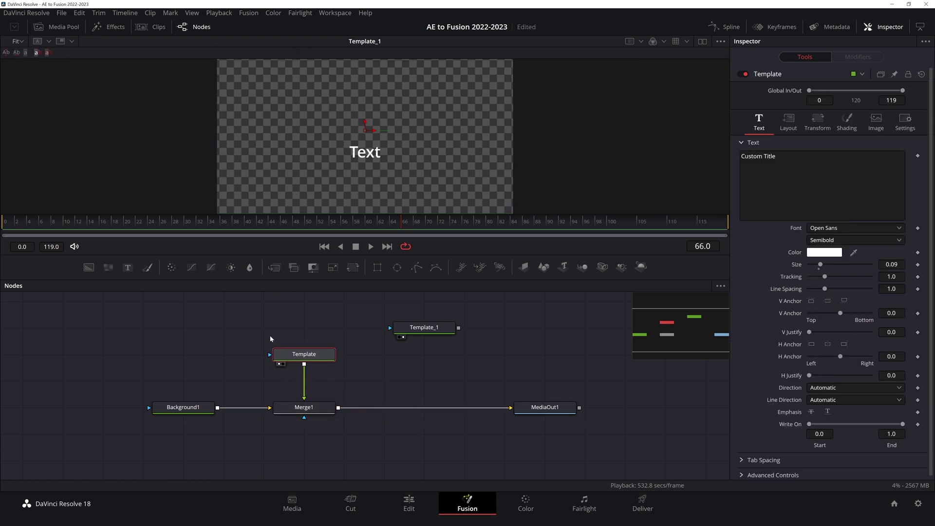
click(274, 266)
mouse_move(330, 381)
mouse_down()
mouse_move(411, 382)
mouse_move(313, 381)
mouse_up()
key(Delete)
Merge Template_1 over Merge1's output through a new Merge node ahead of MediaOut1, and show MediaOut1 in the viewer.
click(438, 328)
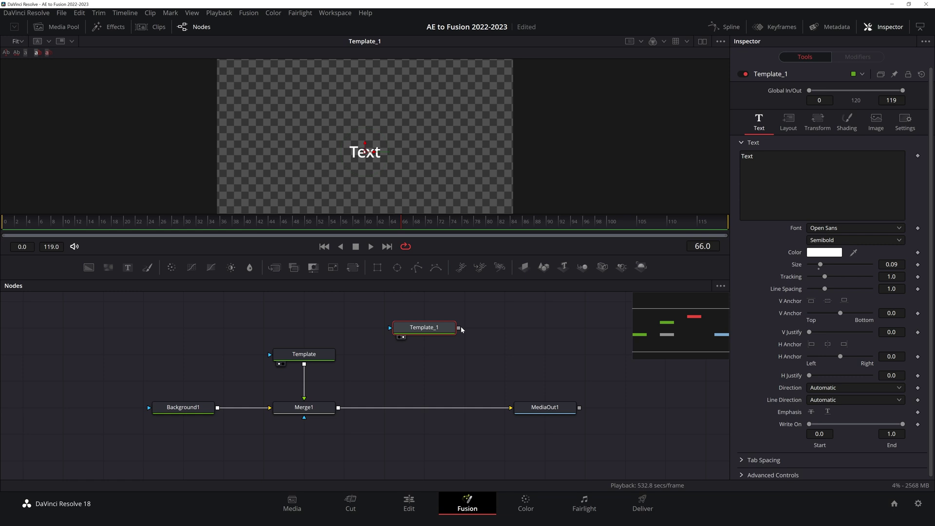
drag(459, 328, 339, 411)
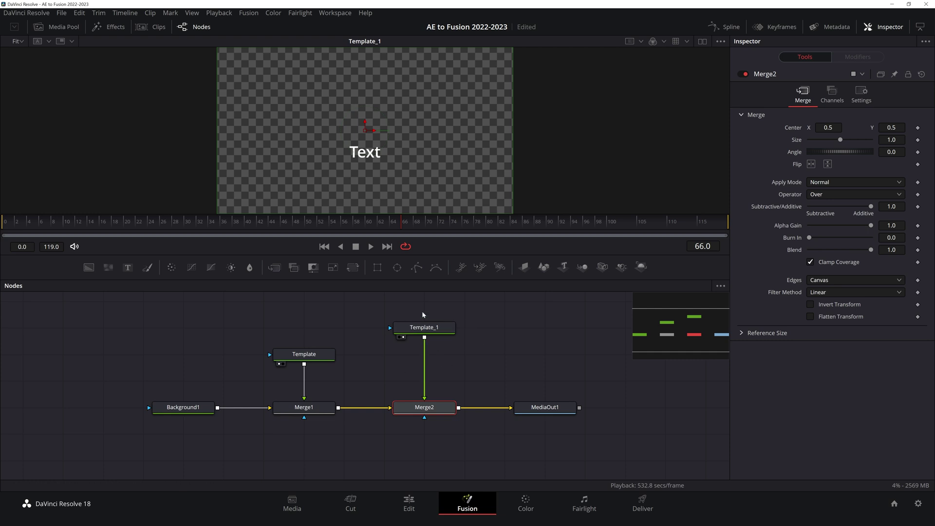
click(430, 328)
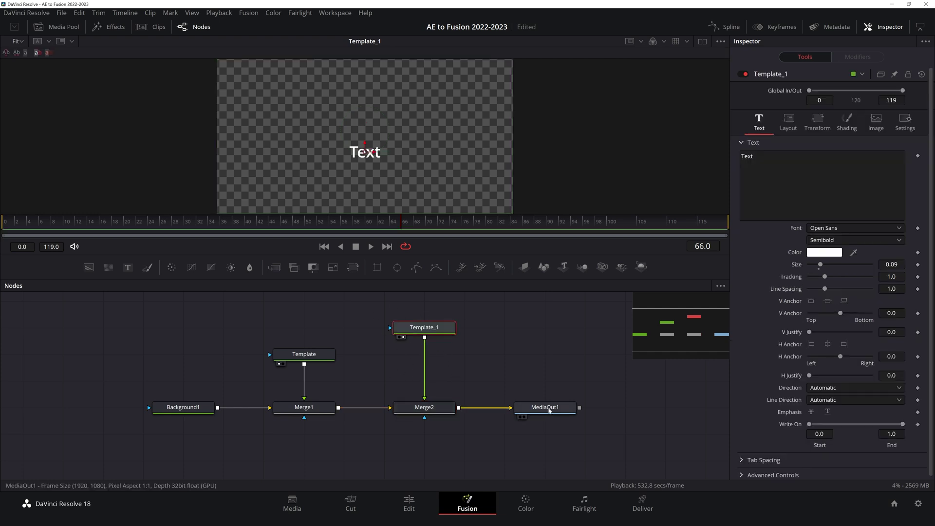
click(548, 409)
click(522, 417)
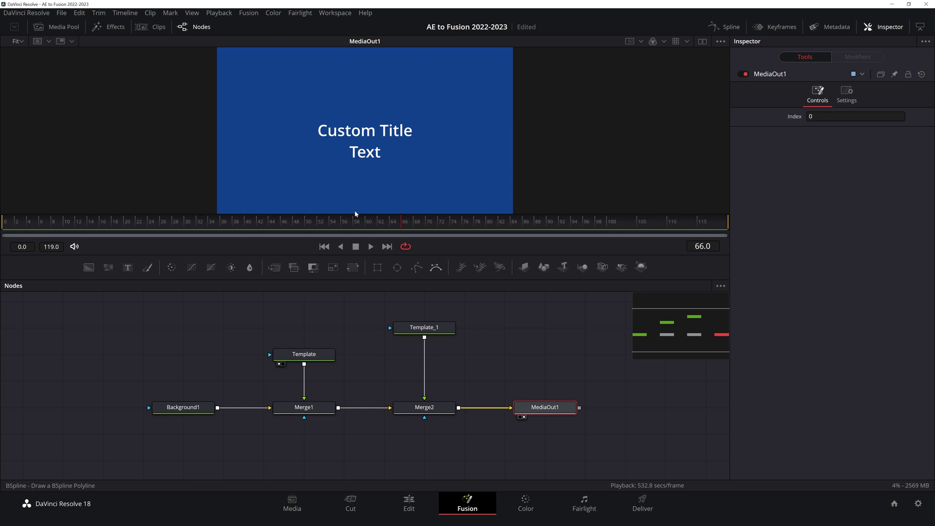
Enlarge Template_1's text to size 0.1693 and move it up so it overlaps the Custom Title text.
click(436, 333)
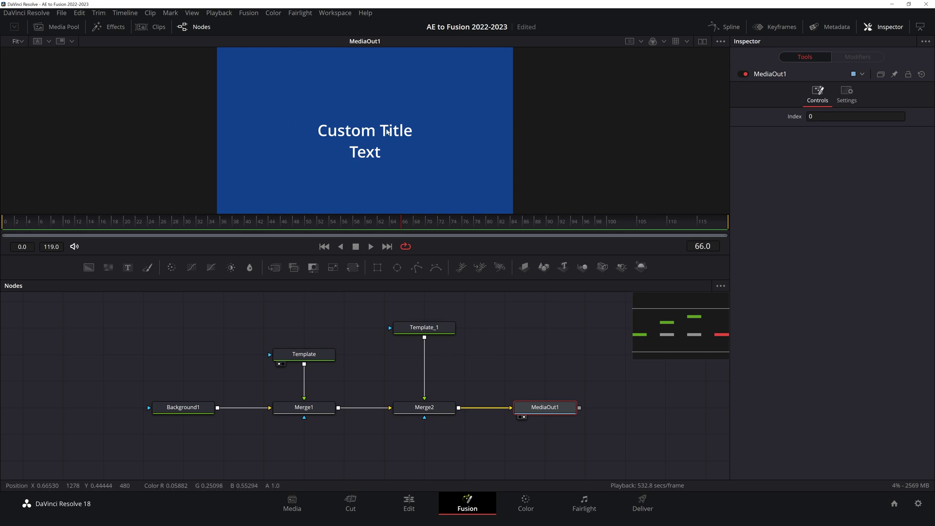
drag(820, 264, 830, 265)
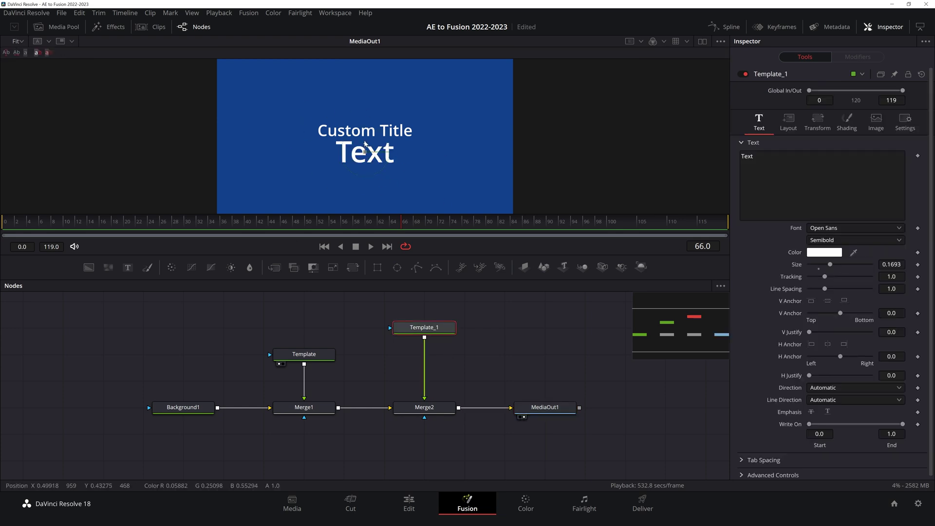
drag(365, 143, 364, 127)
Recolor Template_1's text to dark navy blue #09053d.
click(837, 253)
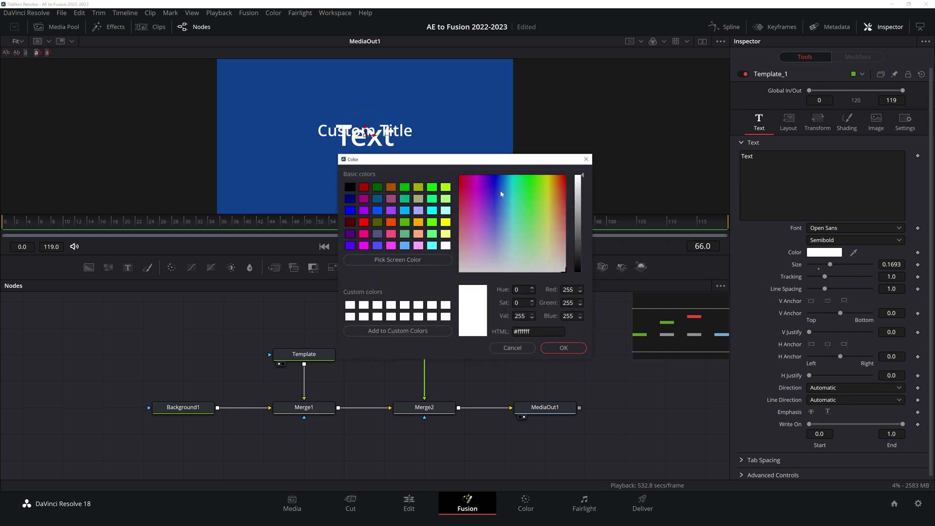
drag(580, 222, 583, 251)
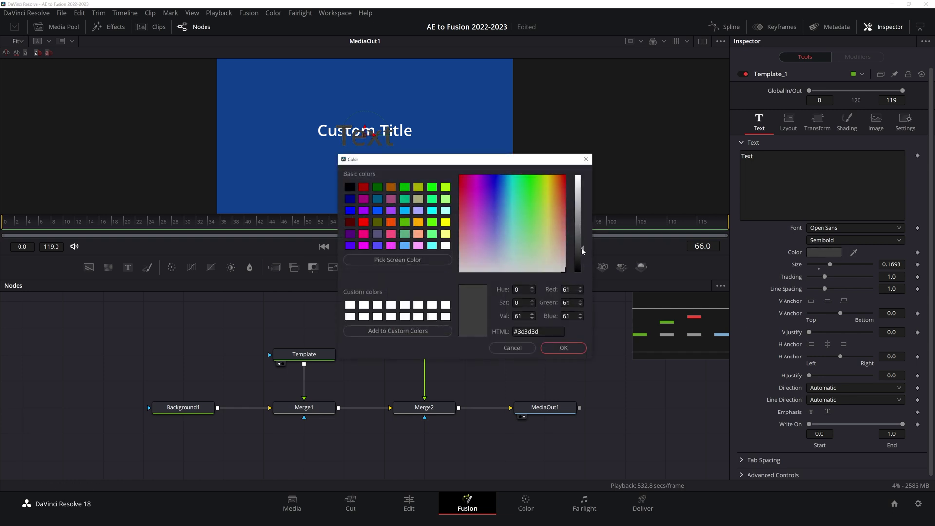
drag(507, 197, 493, 182)
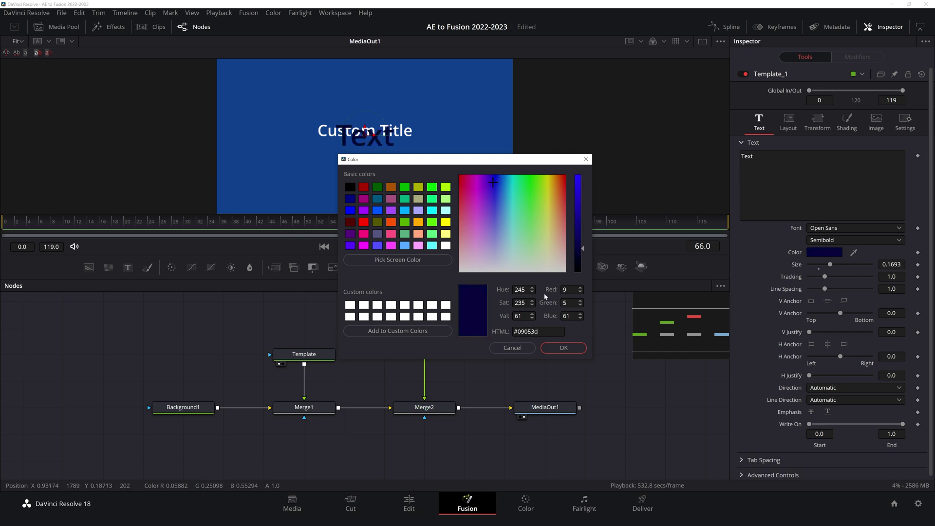
click(563, 348)
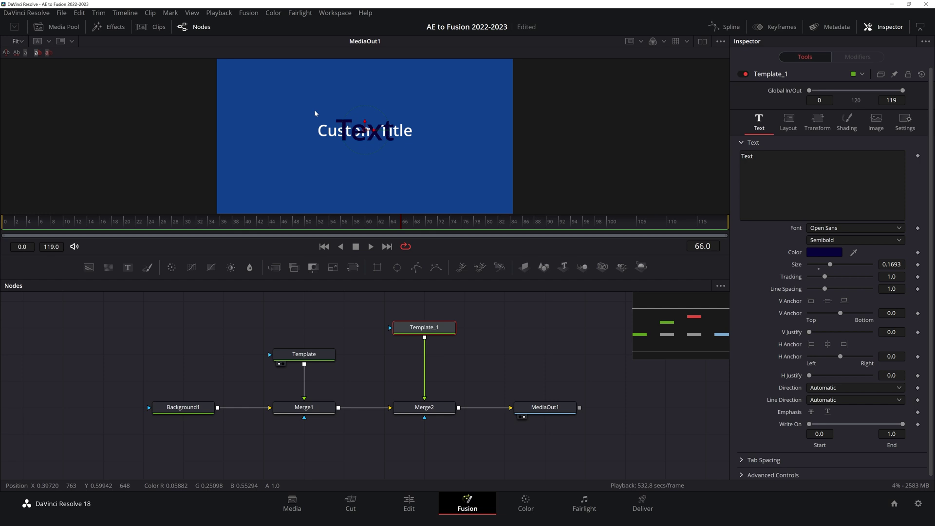
Swap Merge2's inputs so Template_1 becomes its background and Merge1's output its foreground.
click(377, 344)
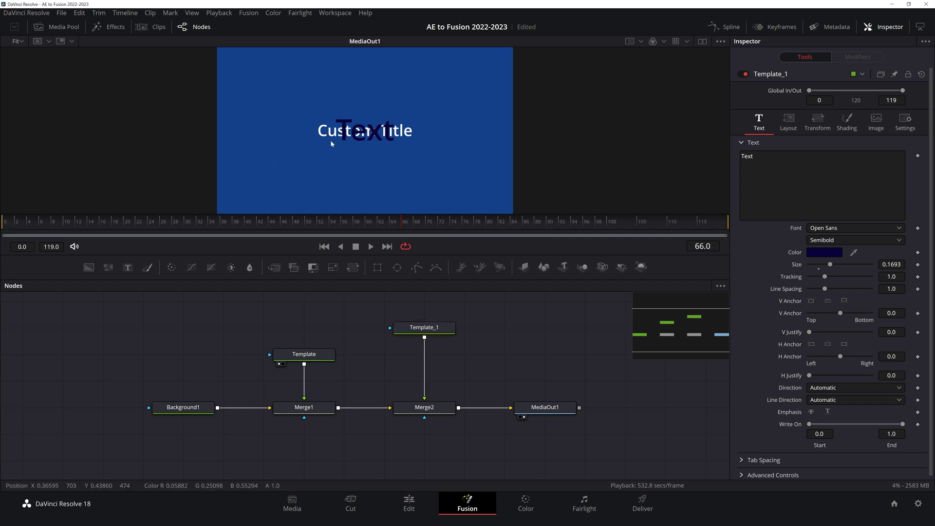
click(422, 330)
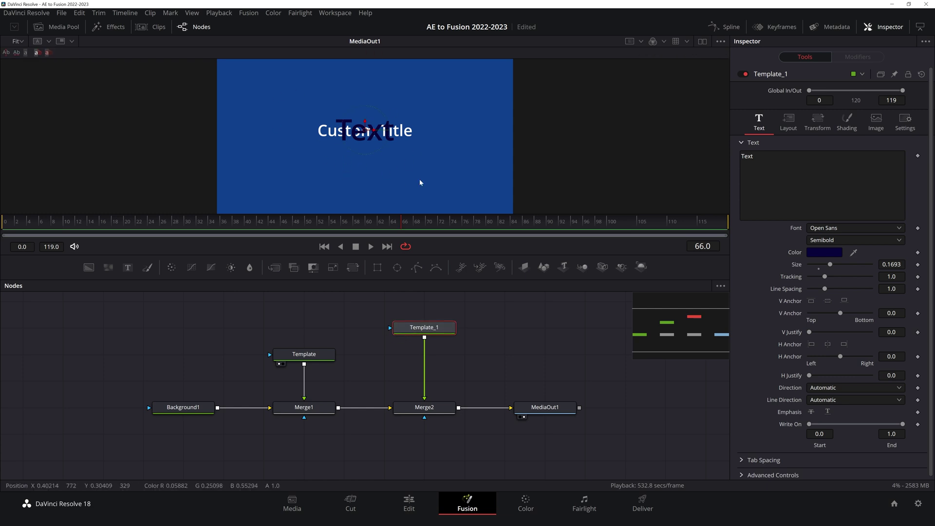
click(424, 407)
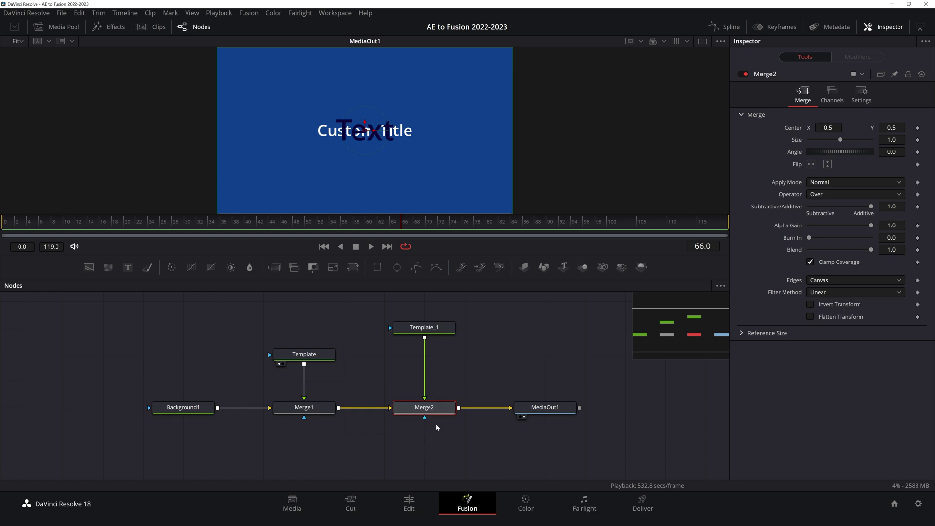
right_click(410, 409)
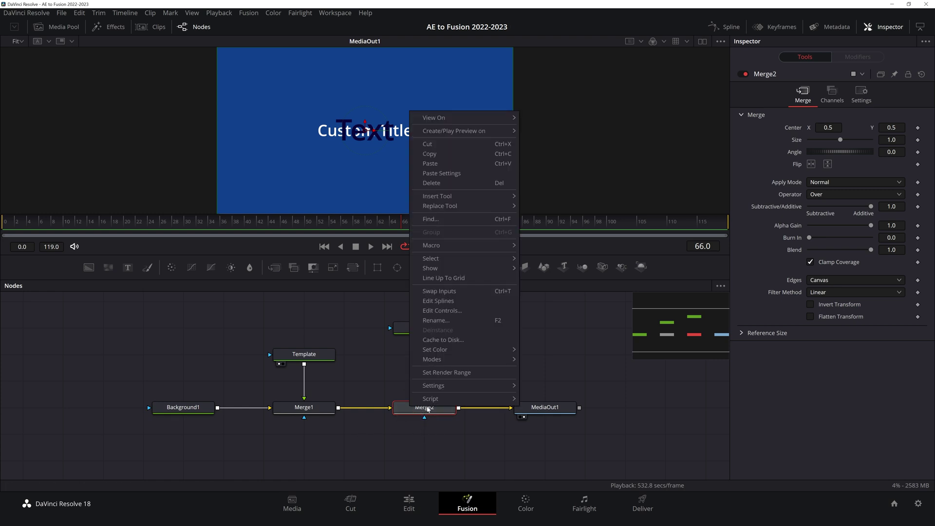
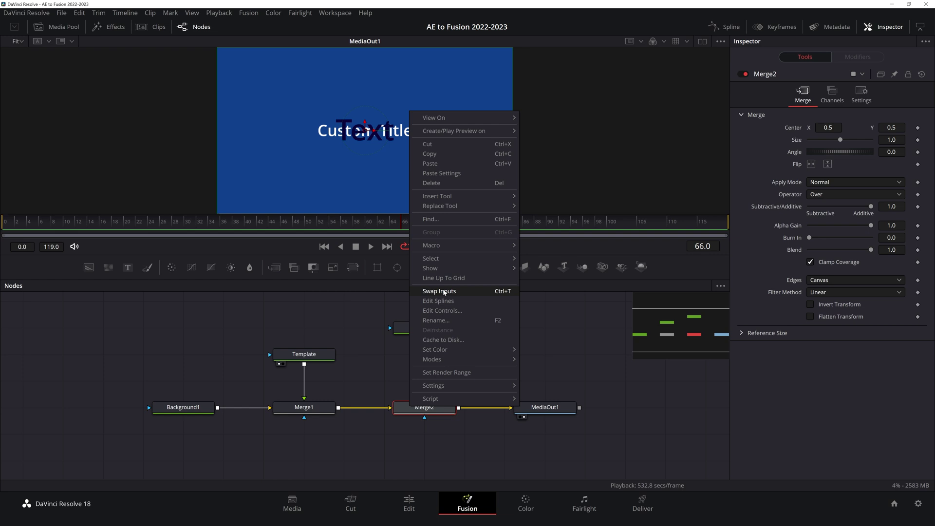
click(444, 291)
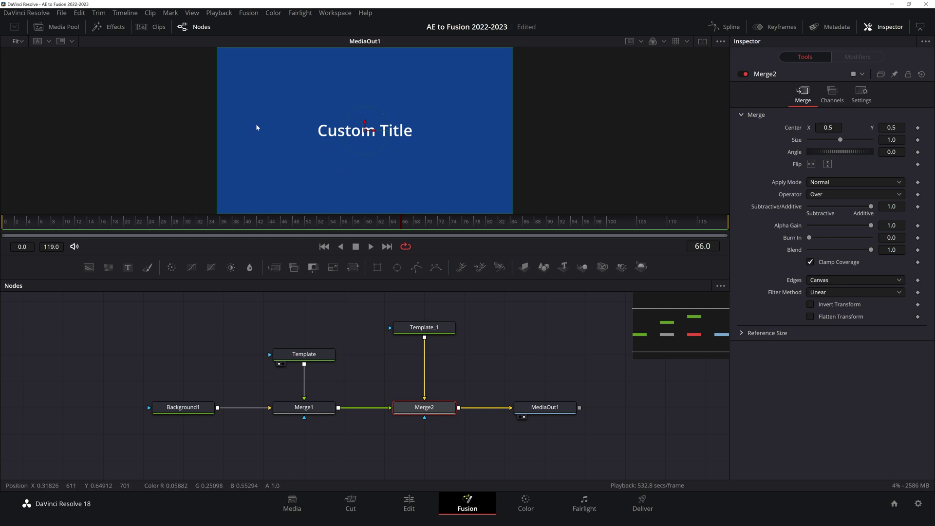
click(424, 328)
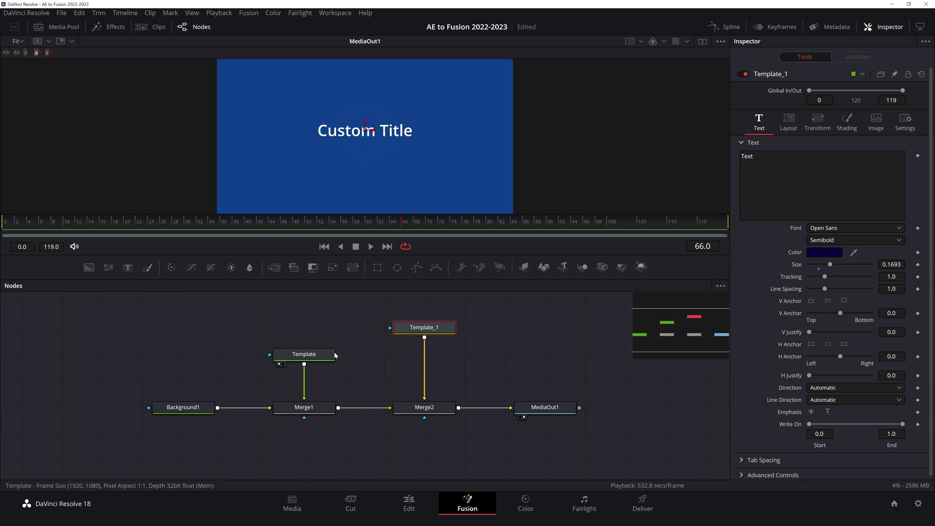
Shift Background1, Template and Merge1 together farther away from Merge2, leaving a wide gap between the two Merge nodes.
drag(138, 368, 359, 436)
drag(181, 322, 335, 431)
drag(312, 407, 231, 408)
drag(49, 314, 213, 408)
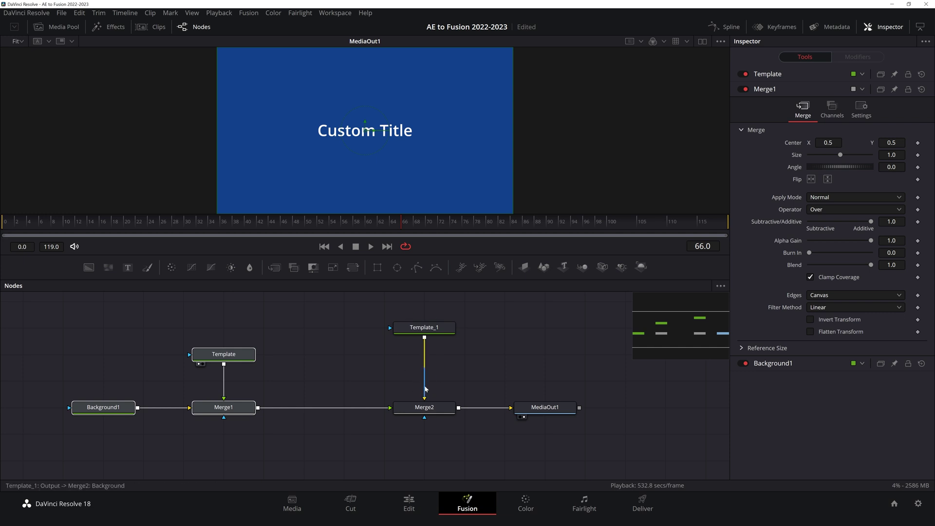
Try lowering Background1's alpha to 0.165 to reveal the text behind it, and restore the alpha to 1.0.
click(120, 408)
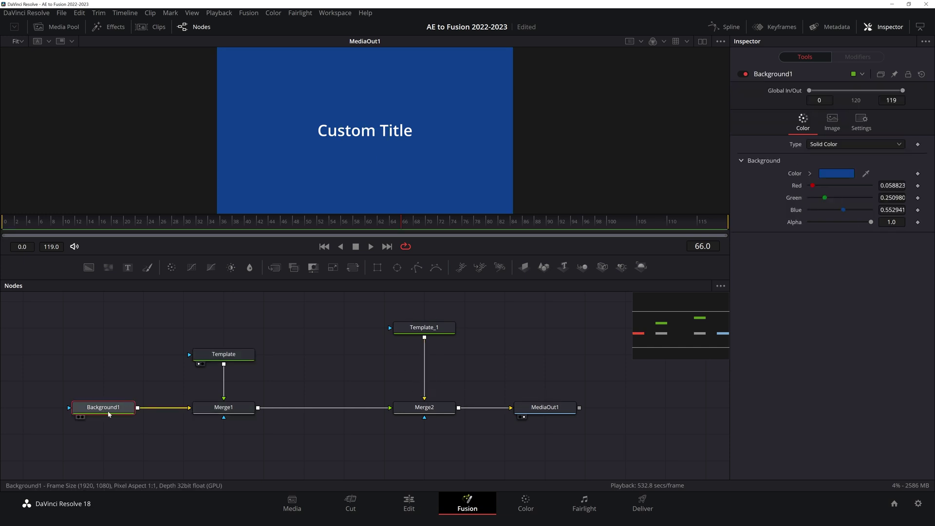
drag(871, 223, 819, 221)
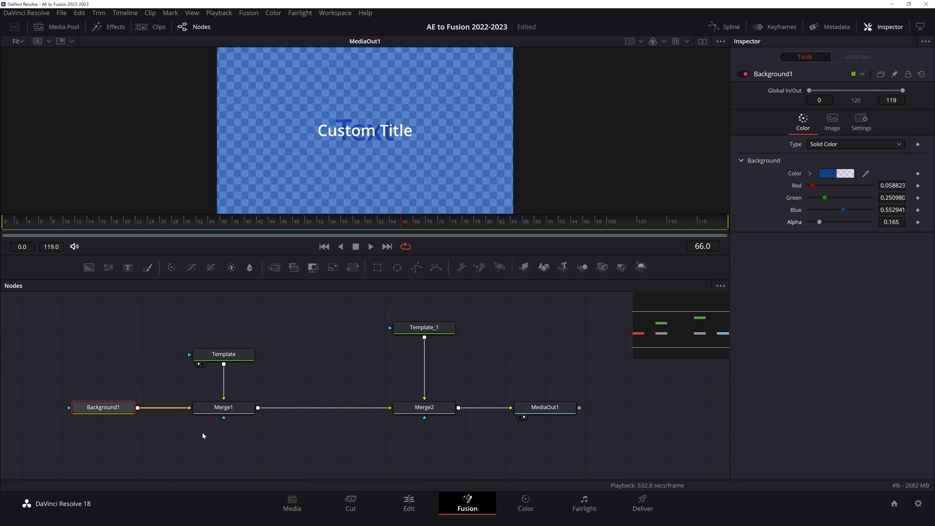
drag(819, 222, 905, 224)
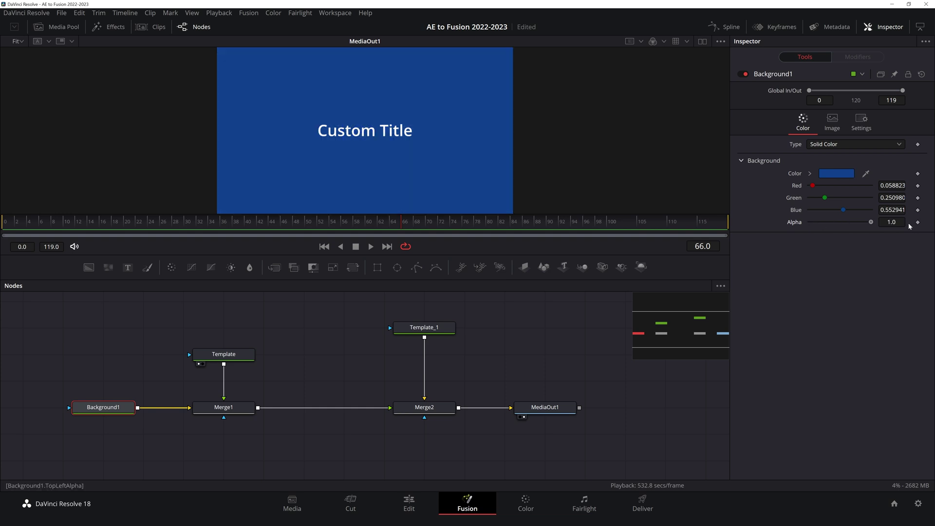
Disconnect Template_1 from Merge2 and merge it over Template through a new Merge node that feeds Merge1's foreground.
click(430, 333)
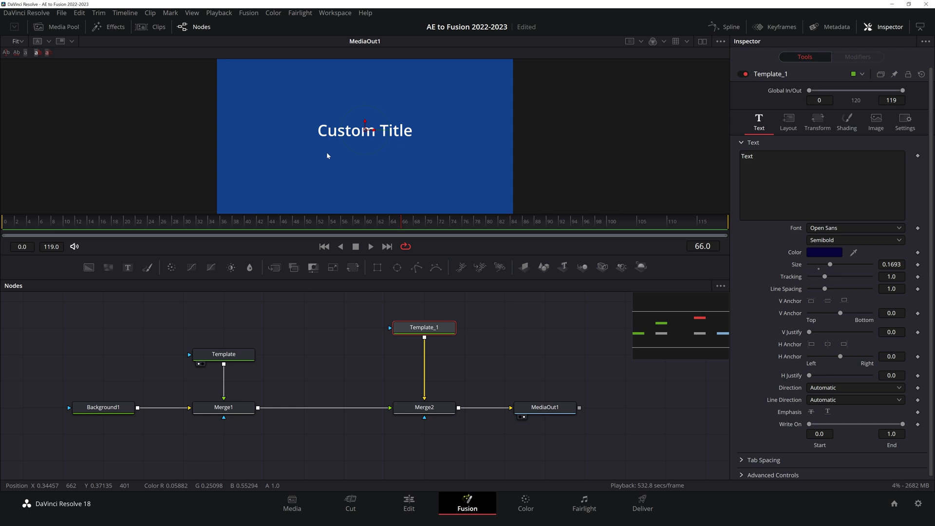
click(424, 407)
drag(424, 395, 358, 341)
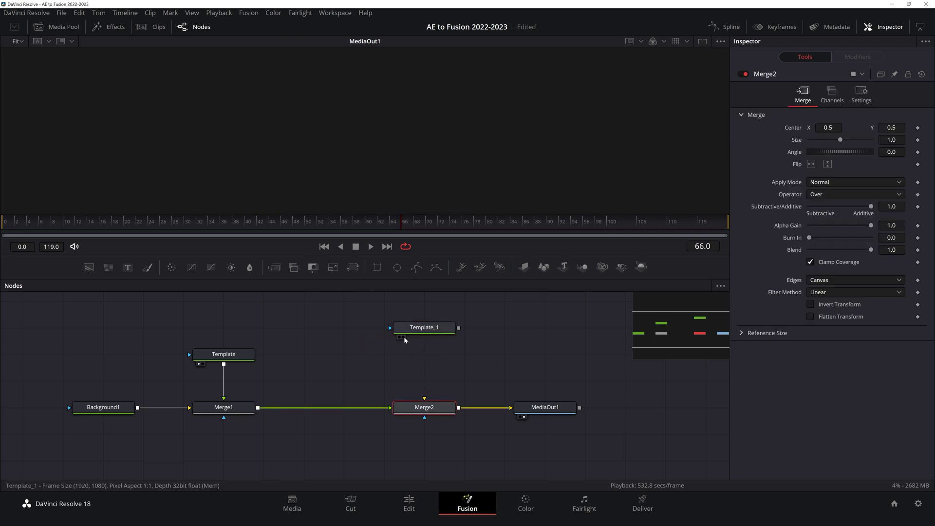
drag(459, 329, 224, 366)
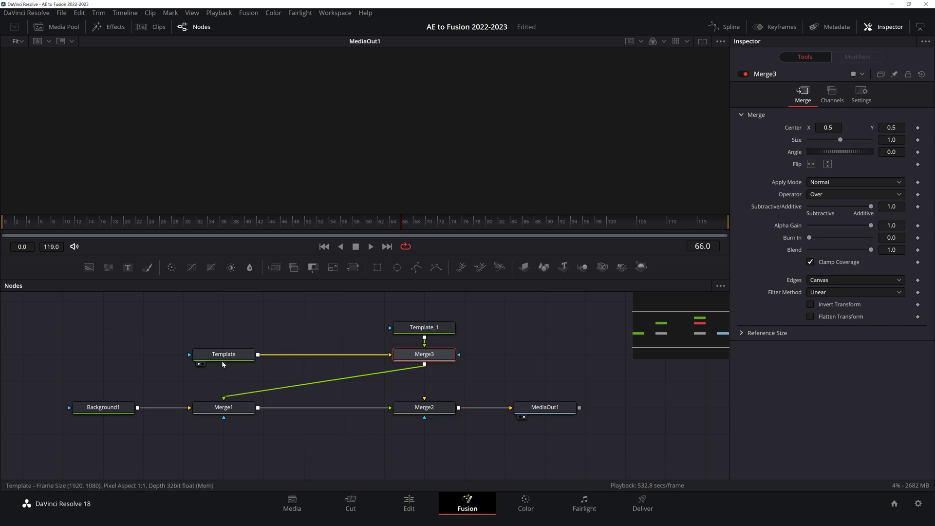
Delete the Merge2 node and connect Merge1's output directly to MediaOut1.
drag(355, 293, 348, 329)
click(409, 414)
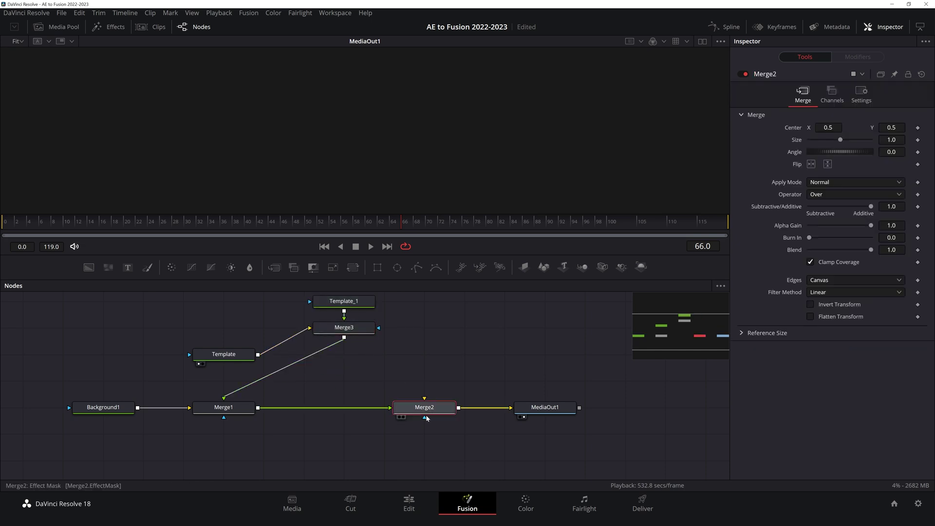
key(Delete)
click(248, 410)
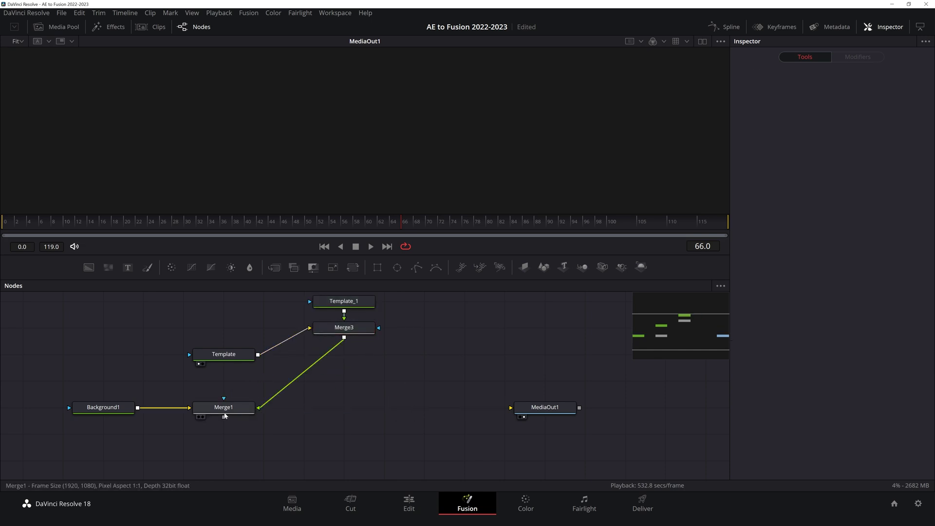
drag(232, 422, 518, 411)
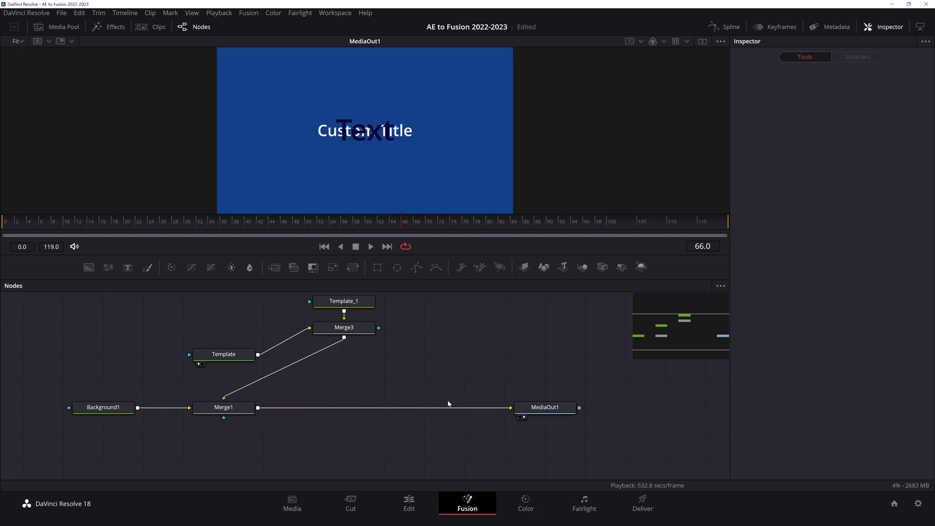
Line up Merge1 beneath Merge3 in the node graph and save the project.
drag(254, 412, 372, 413)
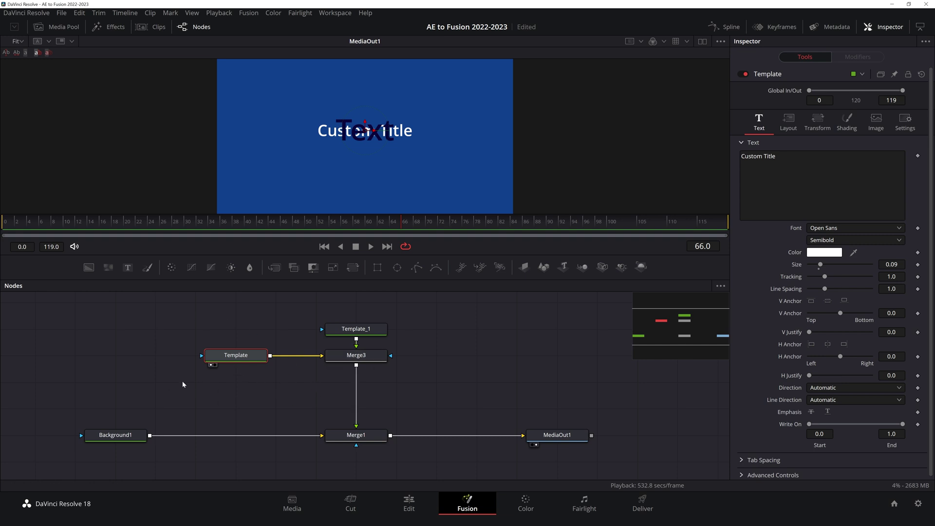
key(ctrl+s)
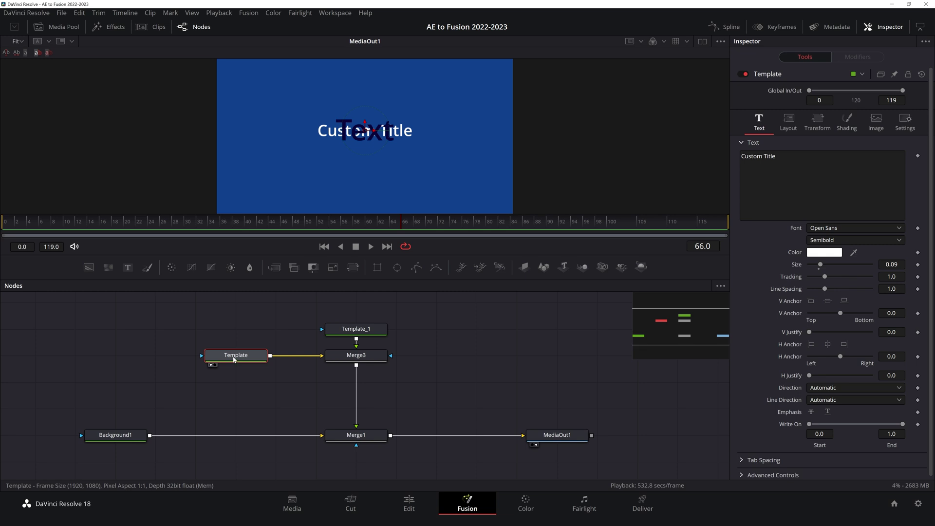
Rename the Template text node as Custom_Text.
key(F2)
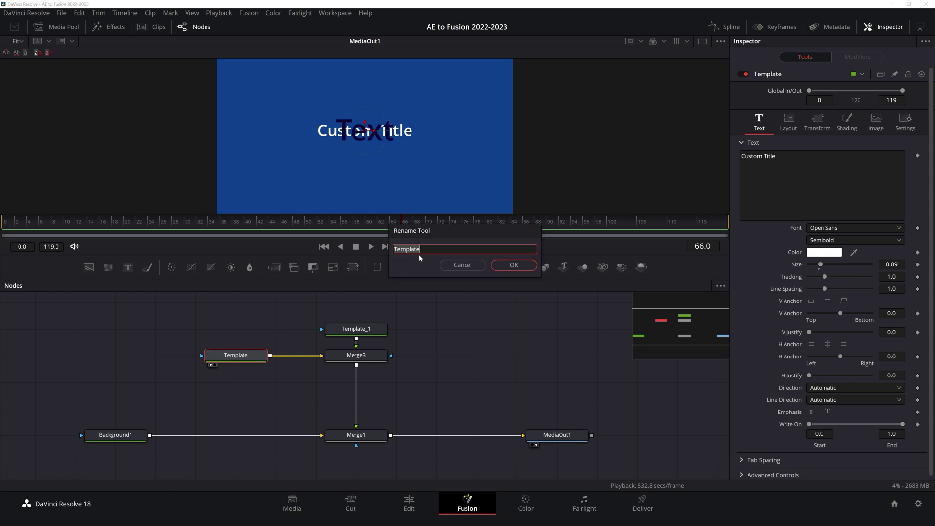
text(Custom Text)
key(Delete)
text(_)
key(Return)
Rename the Template_1 node as Text.
click(359, 331)
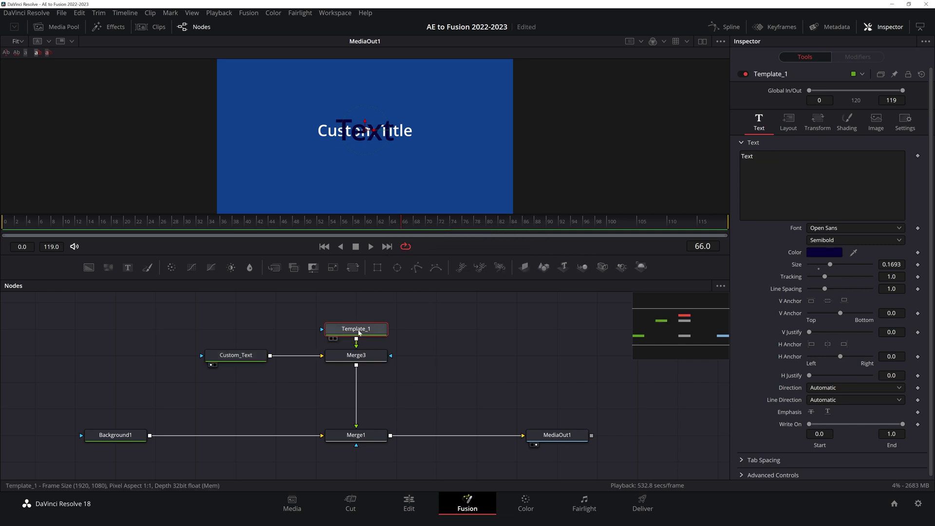
key(F2)
text(Text)
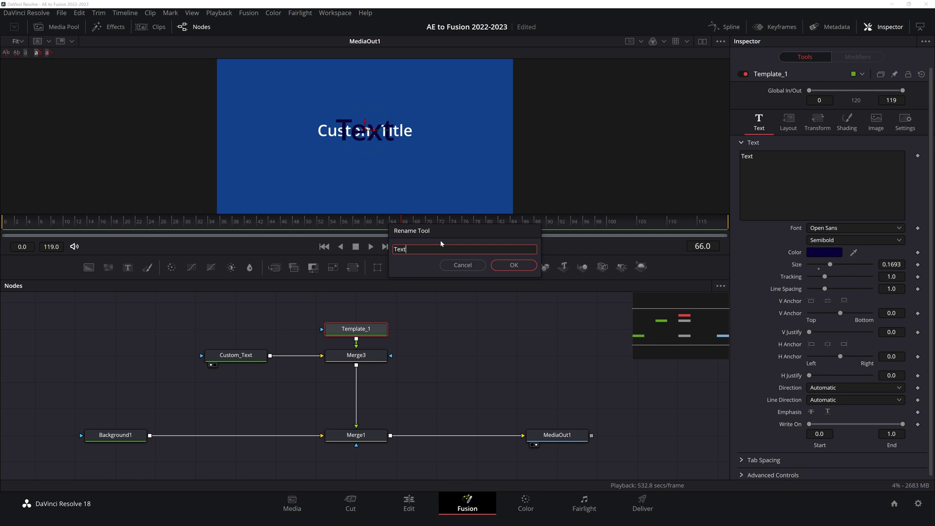
key(Return)
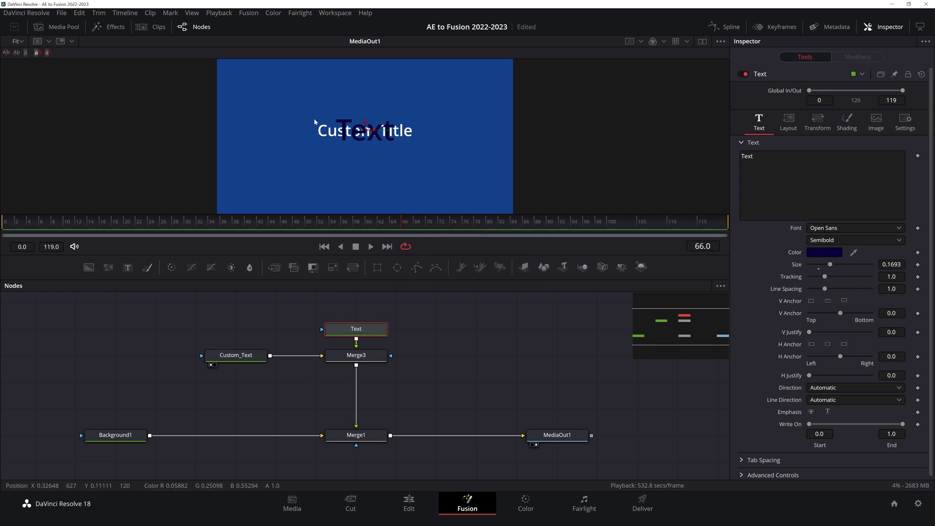
Swap the inputs of Merge3 so Custom_Text feeds the foreground.
click(353, 360)
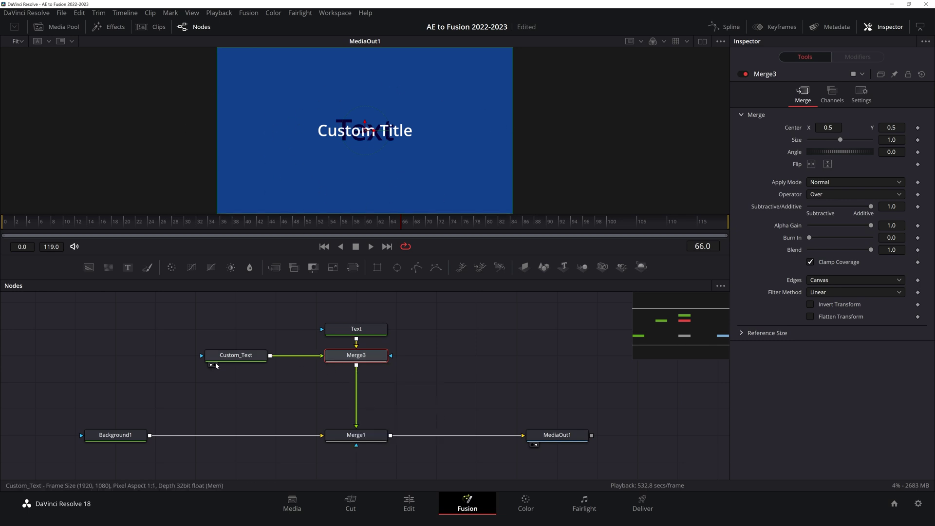
Switch to two viewers and load the Text node into the first one.
click(341, 331)
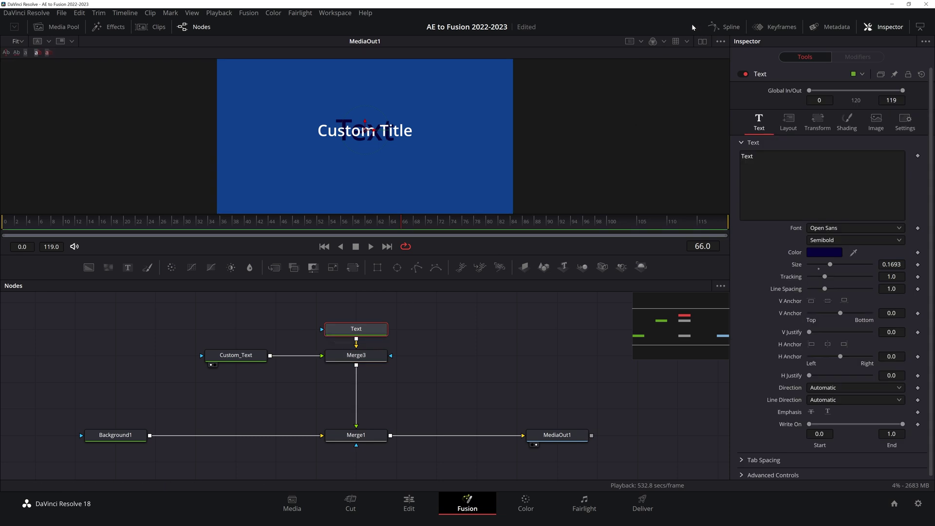
click(702, 41)
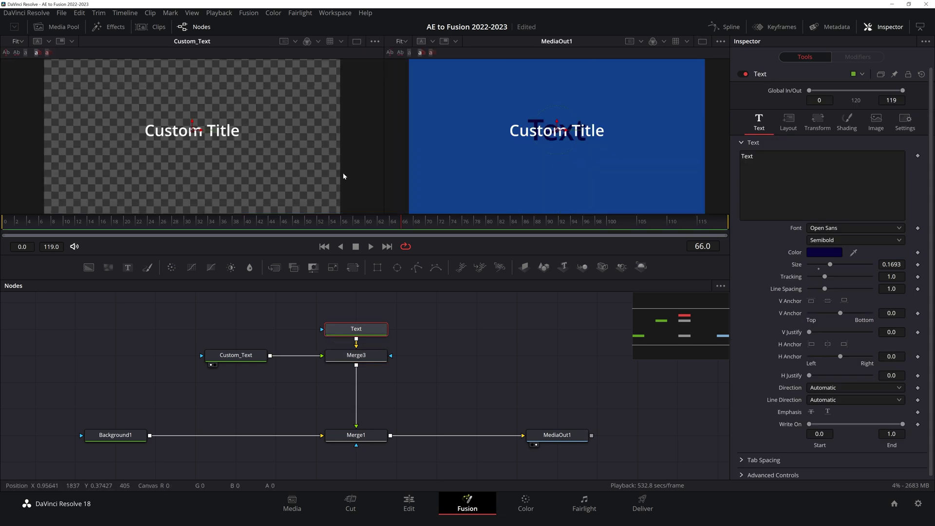
click(332, 339)
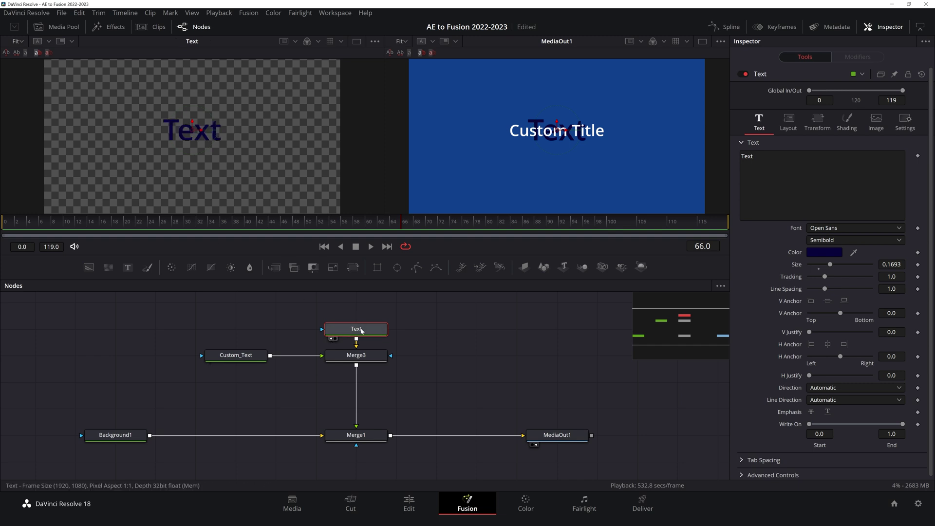
Toggle the Text node's display on and off in both viewers.
mouse_move(362, 330)
mouse_down()
mouse_move(363, 351)
mouse_move(363, 331)
mouse_up()
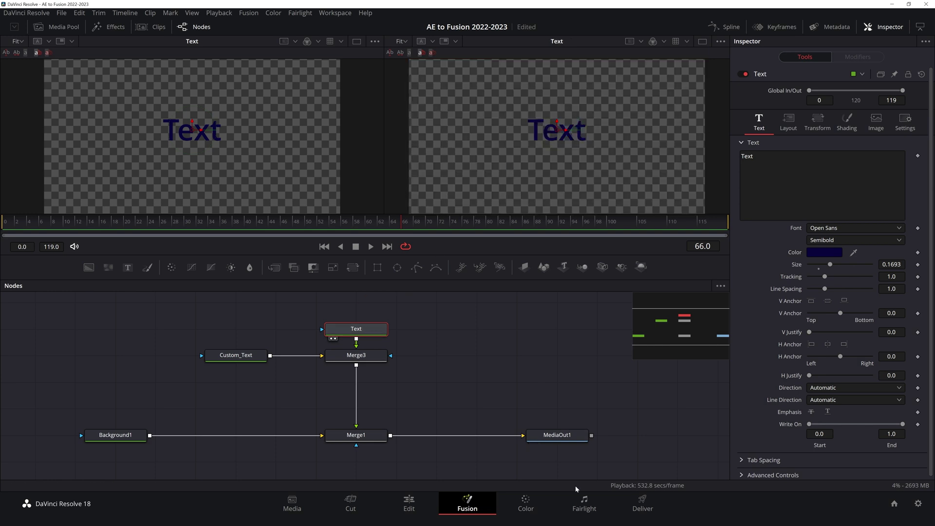
key(1)
key(2)
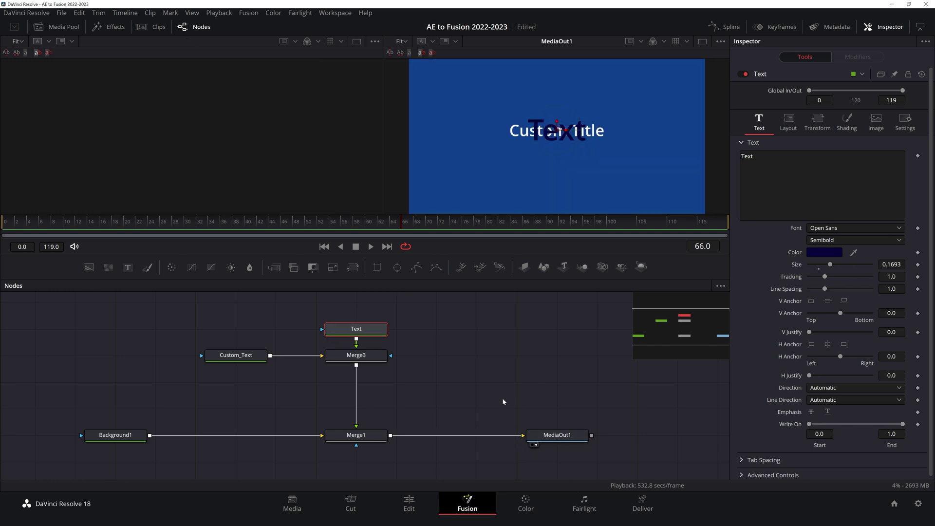
key(1)
key(1)
key(2)
key(2)
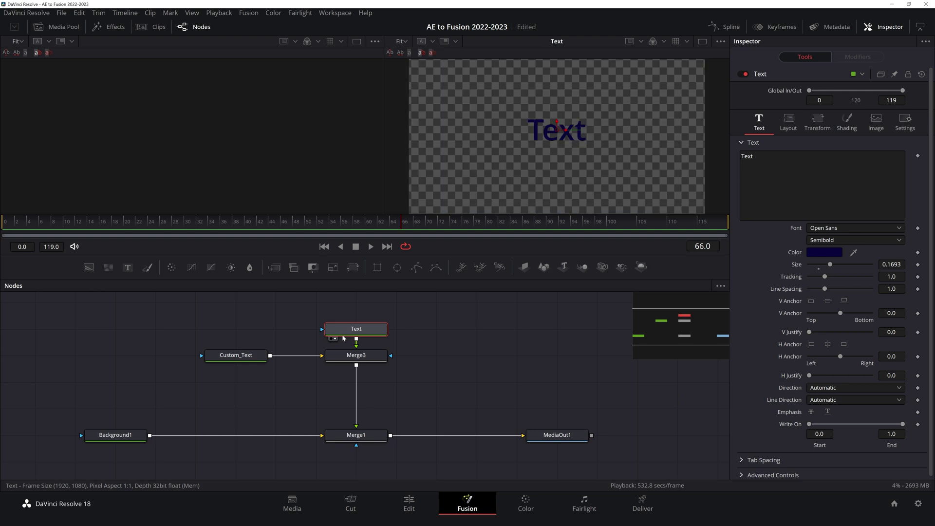
Show the Text node in the first viewer and MediaOut1 in the second.
key(1)
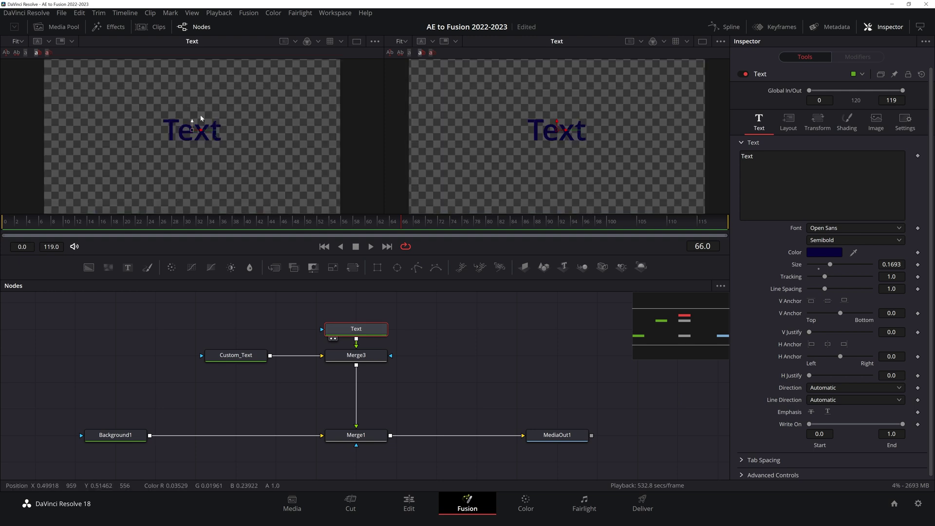
click(559, 435)
key(2)
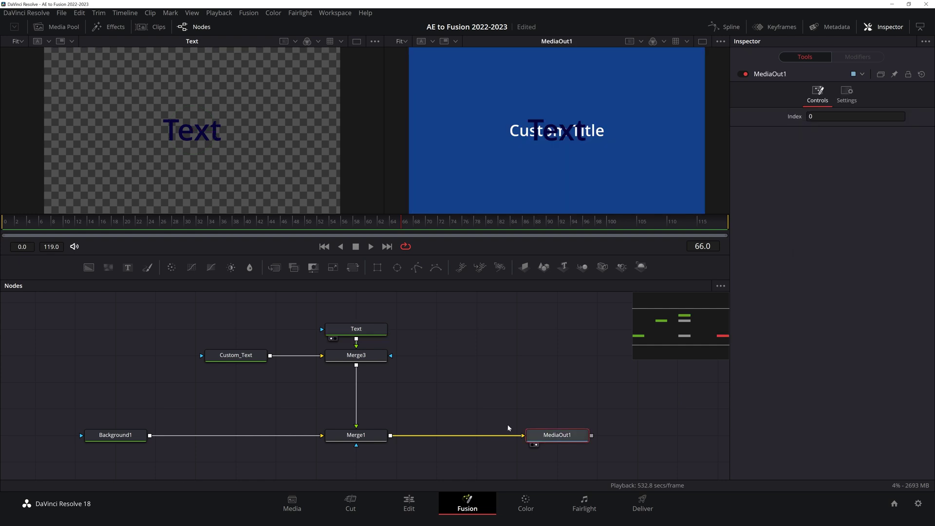
Place the Text, Merge3 and Custom_Text nodes closer to Merge1 and set the Text node's size to 0.5.
key(ctrl+z)
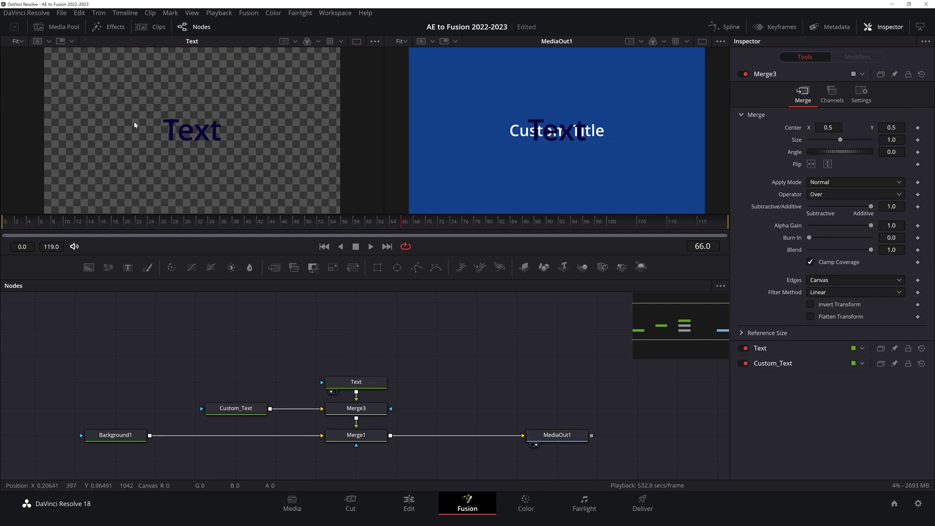
click(329, 383)
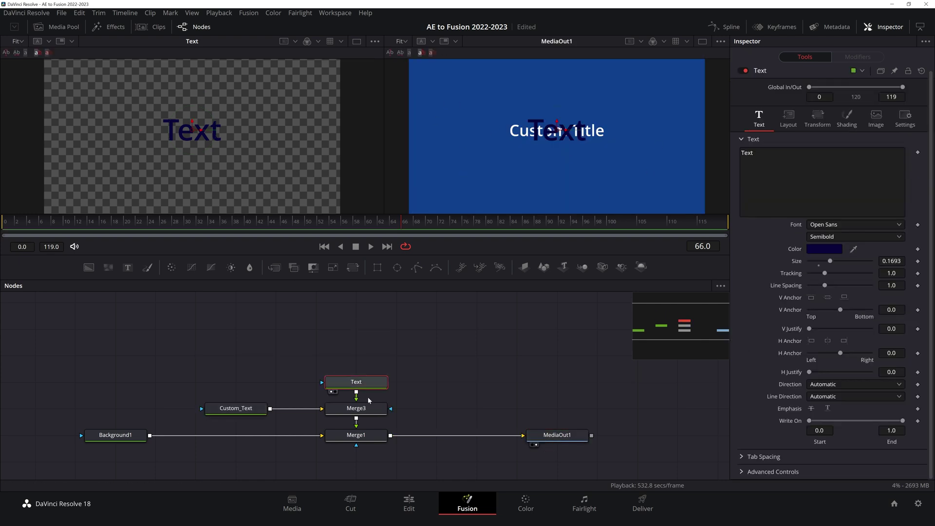
drag(829, 261, 871, 261)
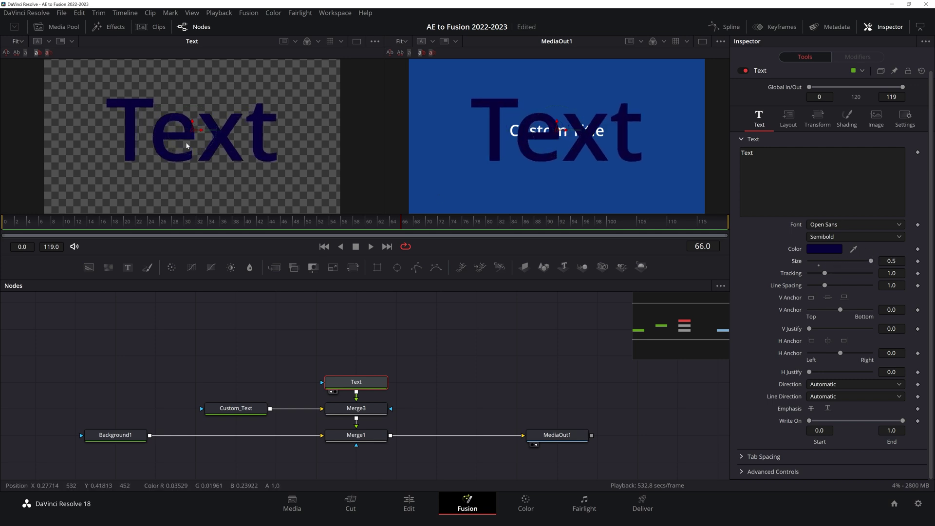
Swap Merge3's inputs to bring Custom_Text in front of Text, and return to a single viewer.
click(362, 409)
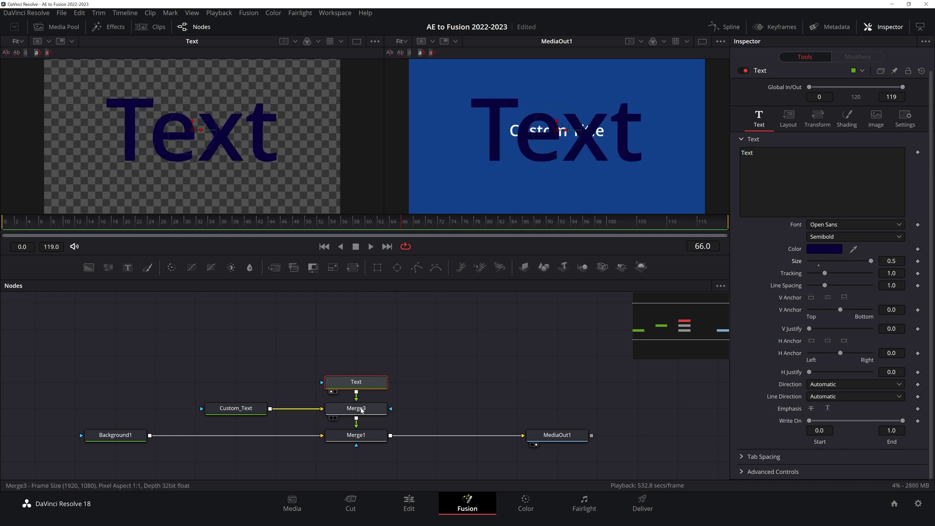
click(466, 414)
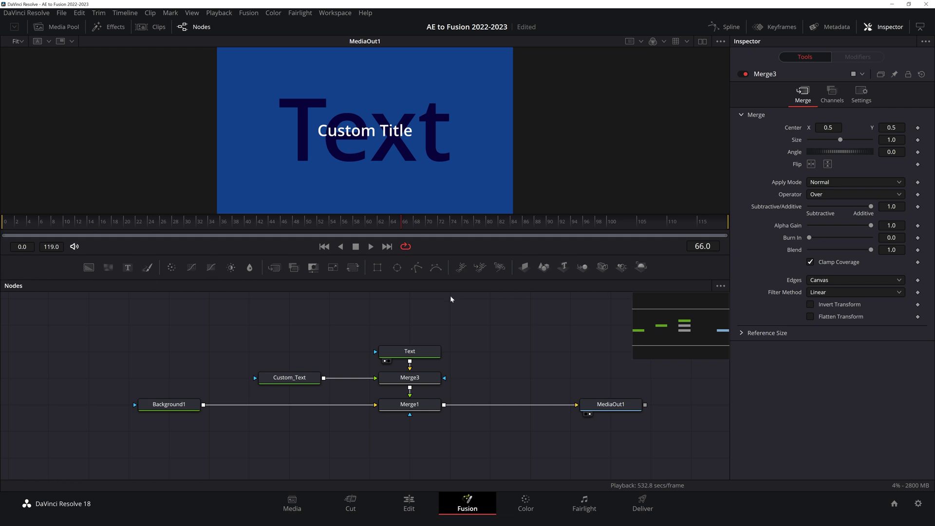
drag(530, 450, 543, 449)
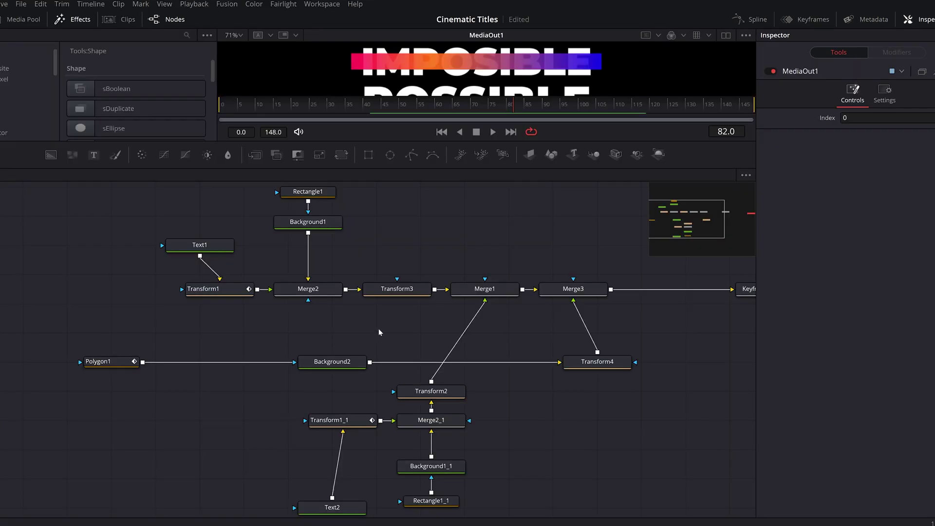
drag(378, 328, 0, 338)
drag(465, 347, 326, 347)
drag(450, 315, 407, 315)
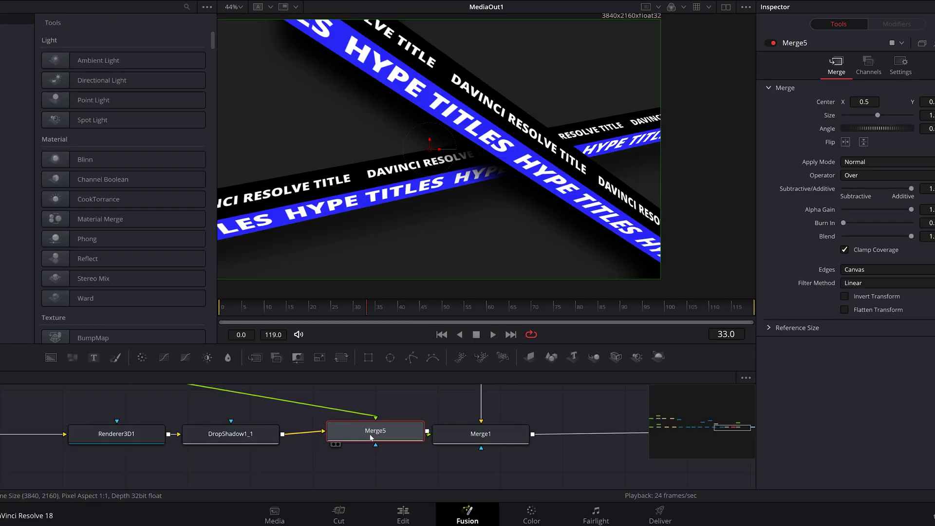
Swap the inputs of Merge5 three times to compare the stacking order of the two title ribbons.
right_click(370, 434)
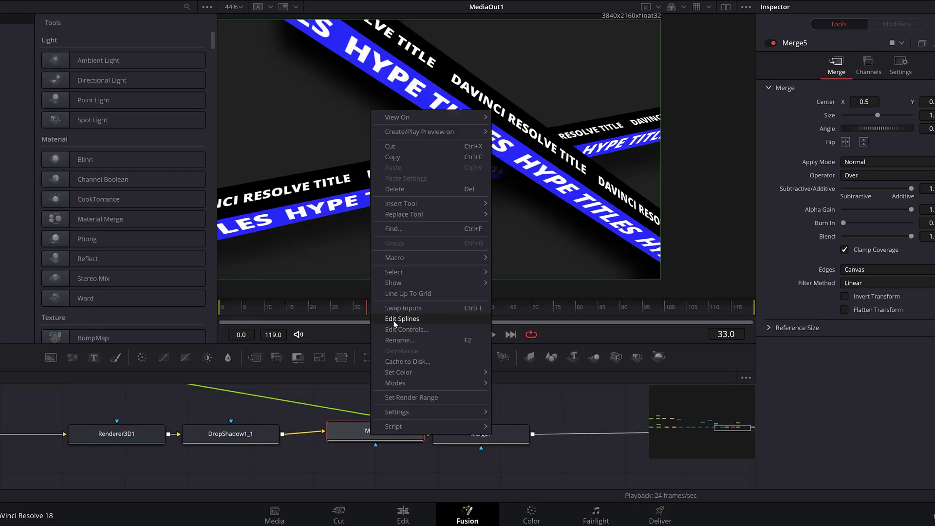
click(403, 307)
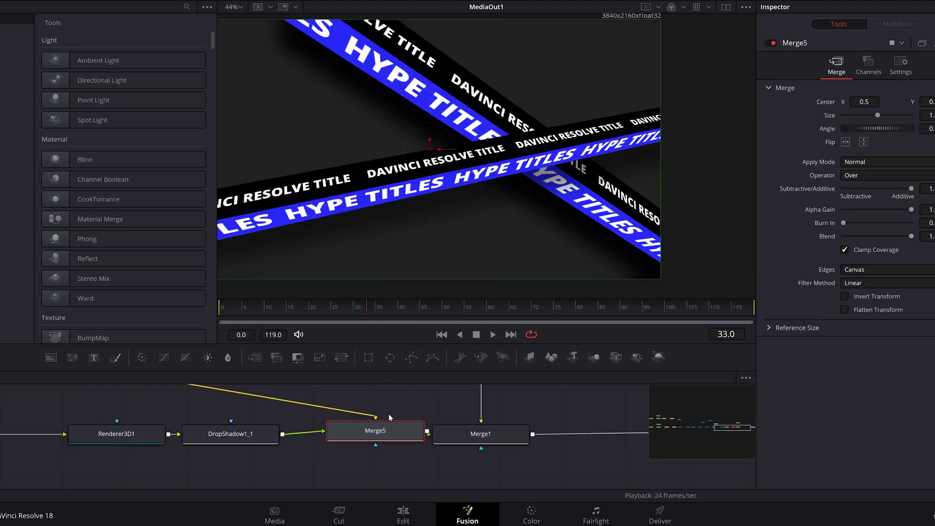
key(ctrl+t)
key(ctrl+t)
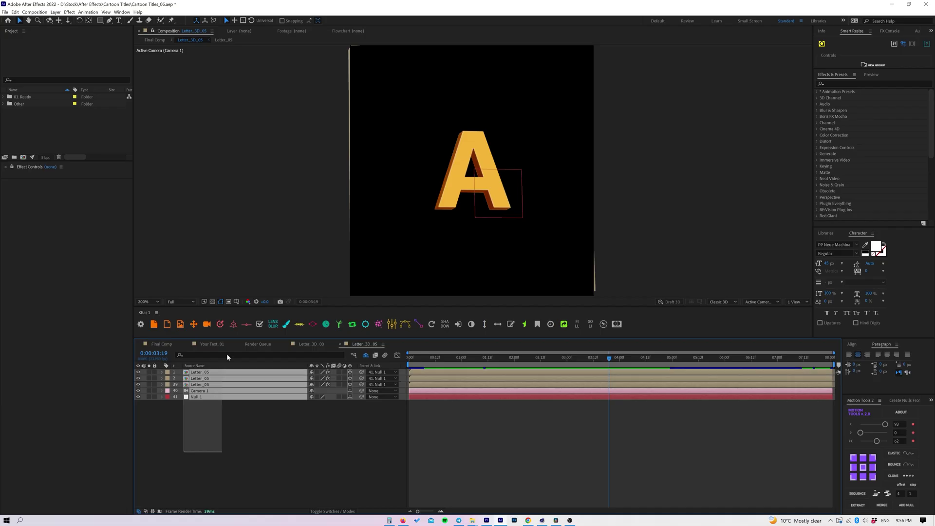
Switch to After Effects and open Pre-compose for the selected letter, camera and null layers.
click(56, 12)
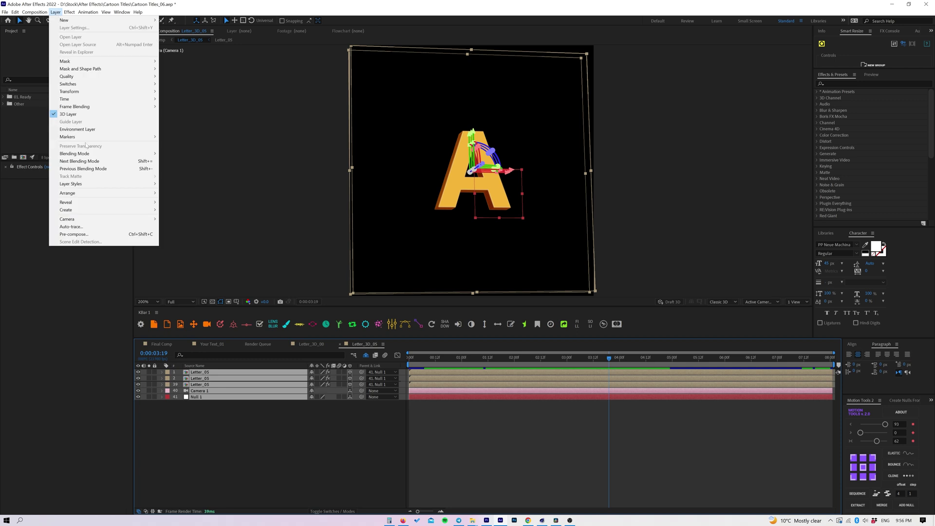
click(74, 234)
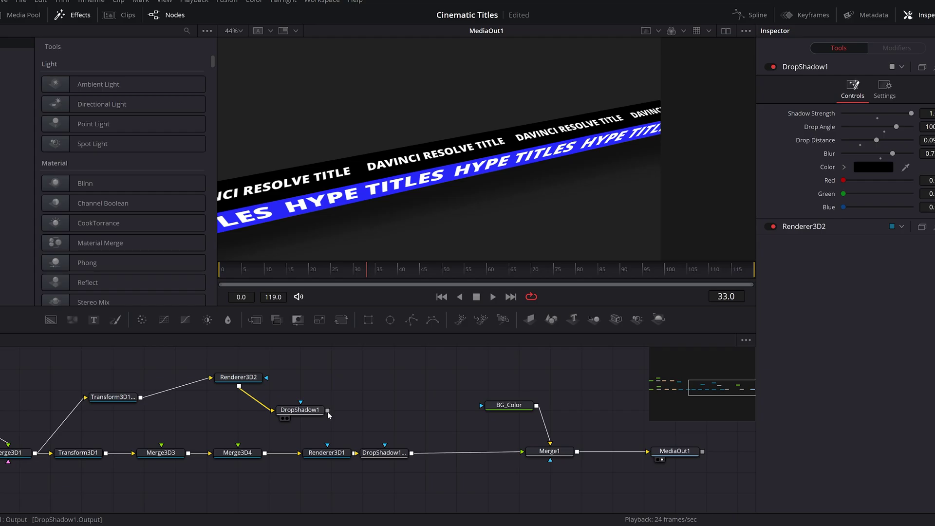
In DaVinci Resolve's Cinematic Titles project, connect DropShadow1's output onto the output of the drop shadow after Renderer3D1 to merge them.
drag(328, 412, 414, 456)
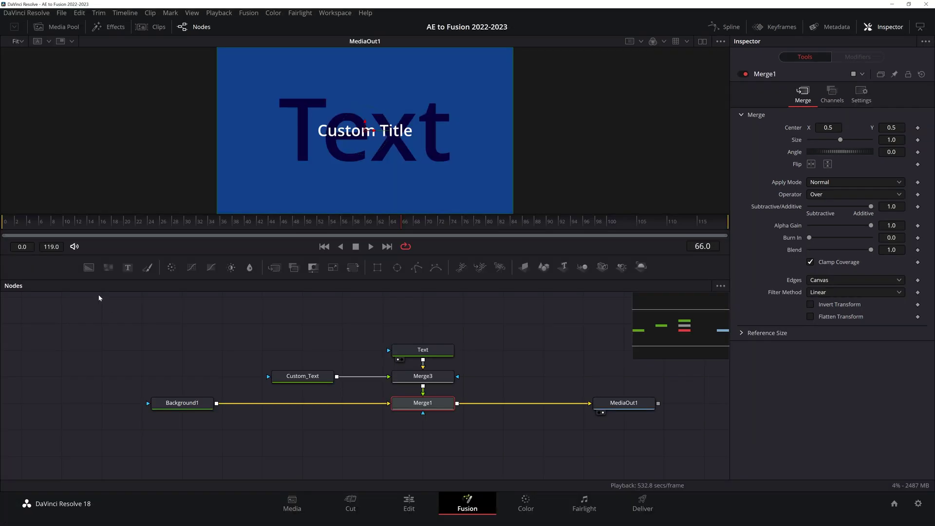
In the AE to Fusion 2022-2023 project, delete every node except MediaOut1 and move MediaOut1 toward the middle of the graph.
drag(99, 295, 467, 430)
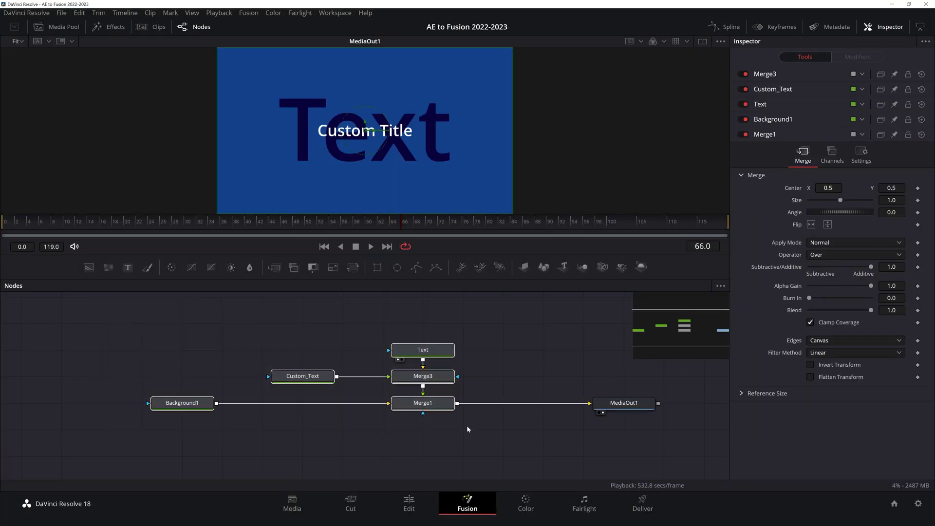
key(Delete)
drag(623, 403, 502, 376)
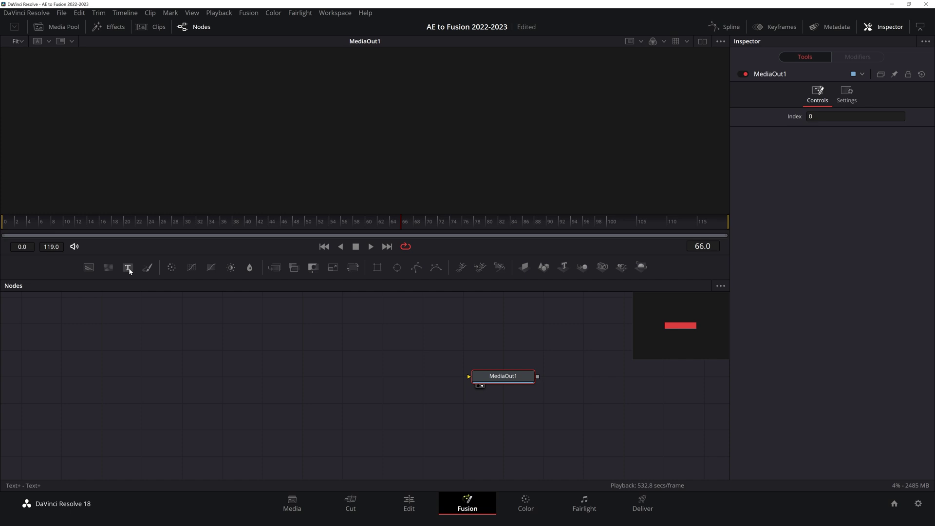
Add a Text+ node reading "Modern Titles" in Inter Bold and connect it to MediaOut1.
drag(124, 271, 342, 351)
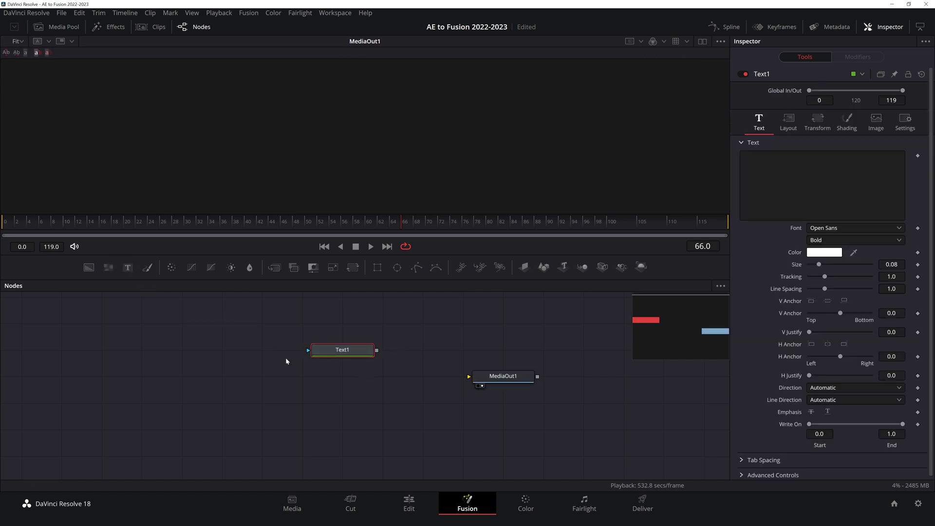
click(822, 183)
text(Modern Titles)
drag(376, 350, 470, 377)
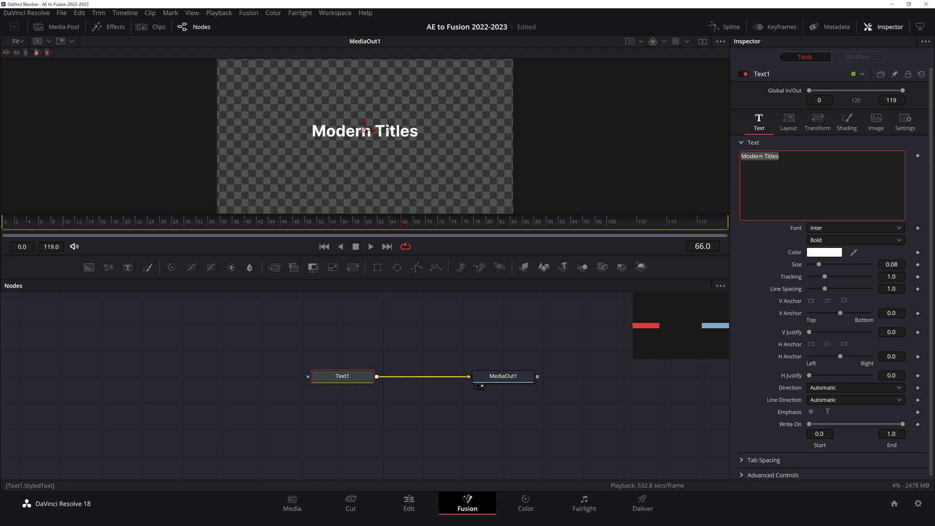
Change the Text1 wording to "MODERN TITLES" and set its font to Montserrat.
text(MODERN TITLES)
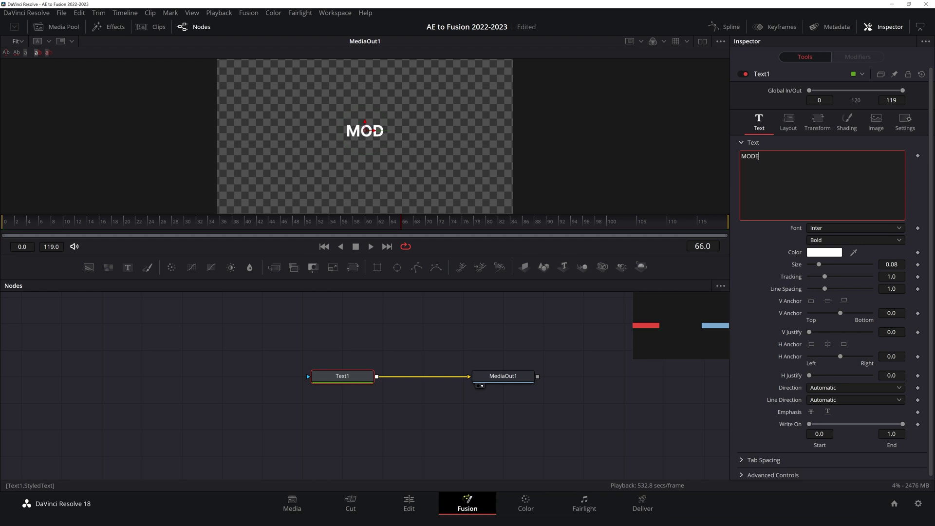
click(755, 241)
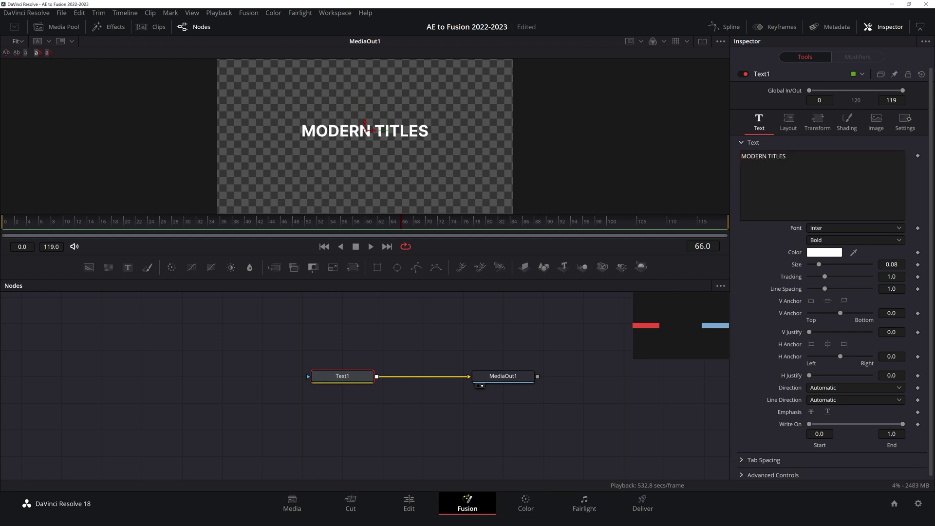
click(855, 228)
scroll(821, 372, down, 10)
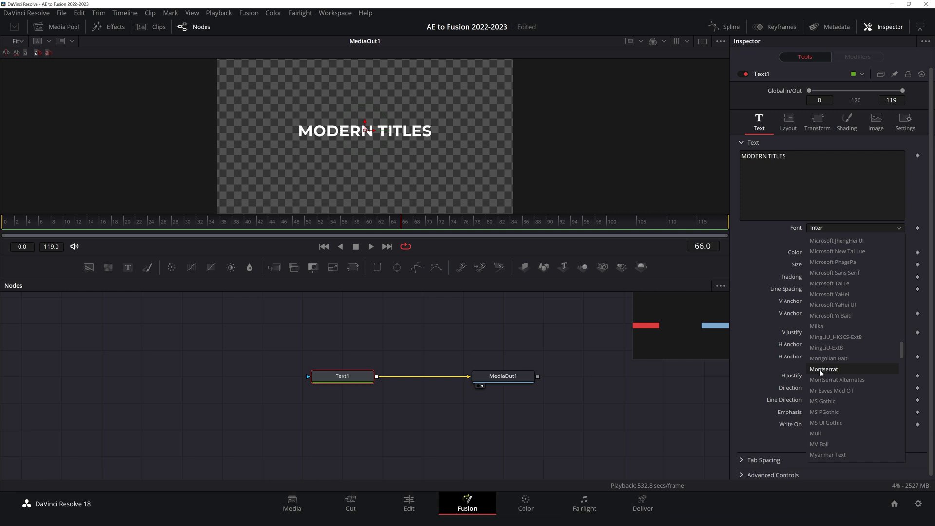
click(819, 369)
click(250, 342)
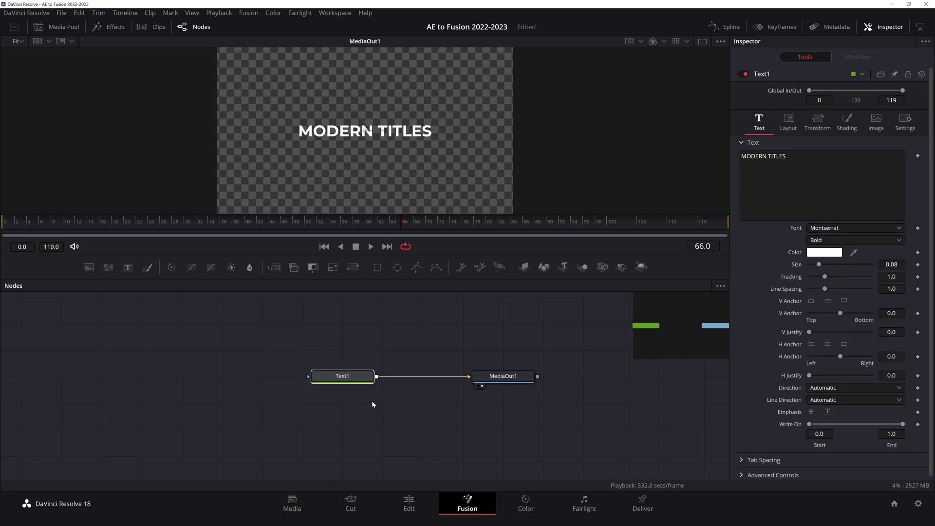
Duplicate the Text1 node above the original and change the copy's wording to "FOR AFTER EFFECTS".
click(329, 376)
key(ctrl+c)
click(320, 354)
key(ctrl+v)
drag(799, 157, 741, 157)
text(FOR AFTER EFFECTS)
click(761, 242)
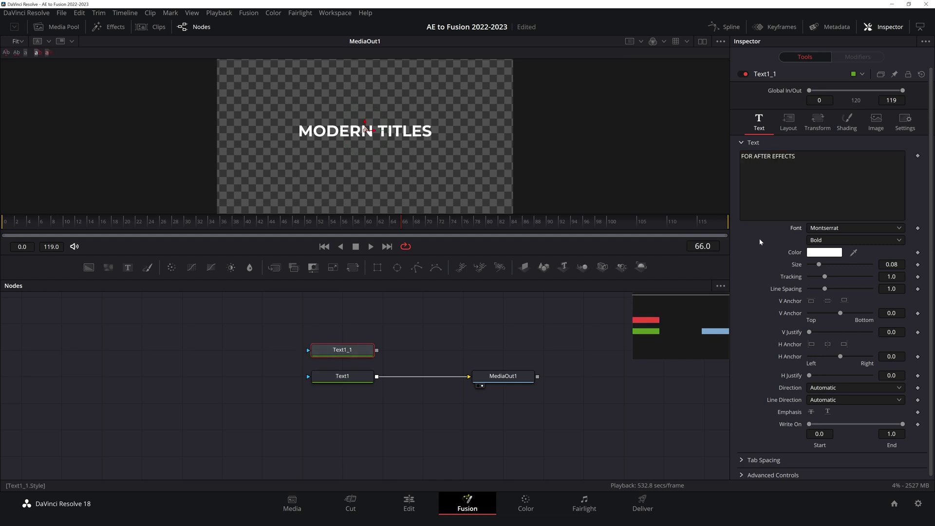
View the "FOR AFTER EFFECTS" node, duplicate it, and change the copy's wording to "AND FUSION".
key(1)
key(ctrl+c)
key(ctrl+v)
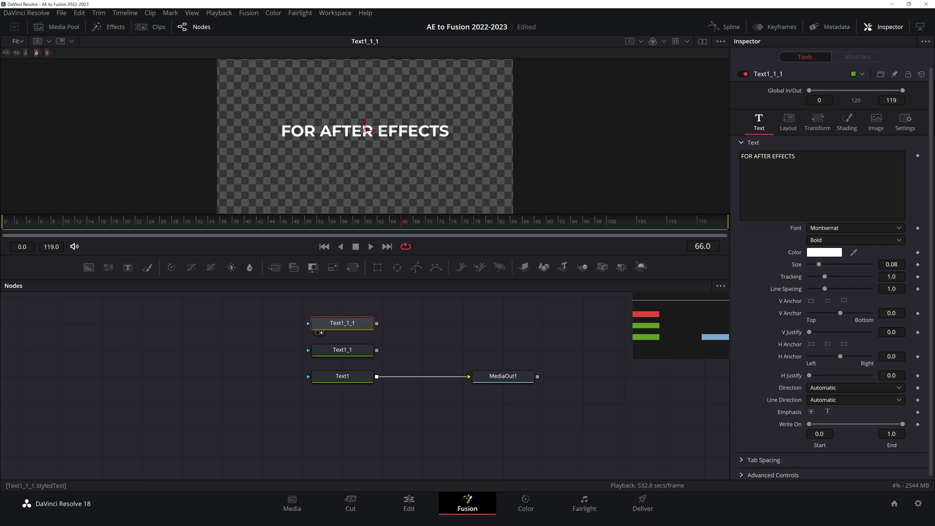
click(803, 170)
key(ctrl+a)
text(AND FUSION)
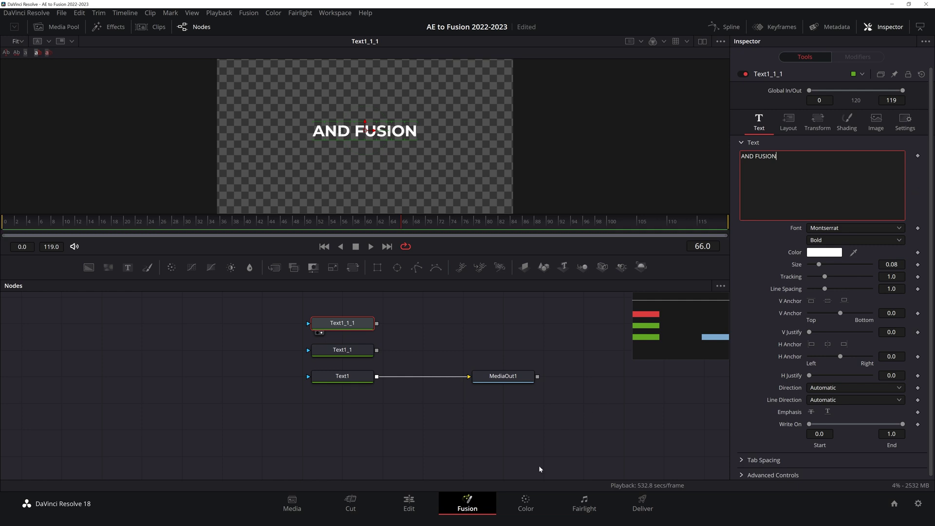
click(406, 329)
Merge Text1_1 and Text1_1_1 over Text1 ahead of MediaOut1, and line up each text node above its merge.
drag(377, 350, 378, 377)
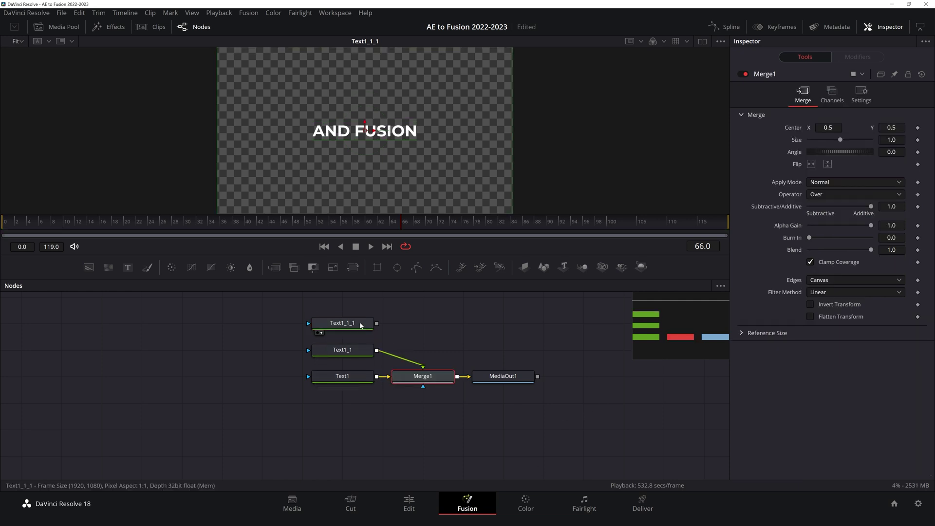
drag(344, 323, 424, 323)
drag(497, 382, 578, 381)
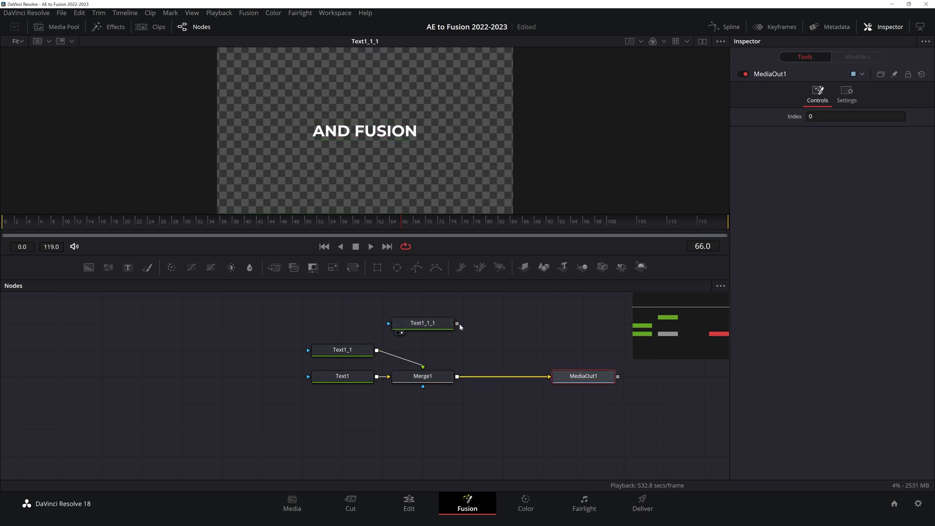
drag(457, 323, 458, 378)
drag(427, 326, 422, 361)
click(421, 372)
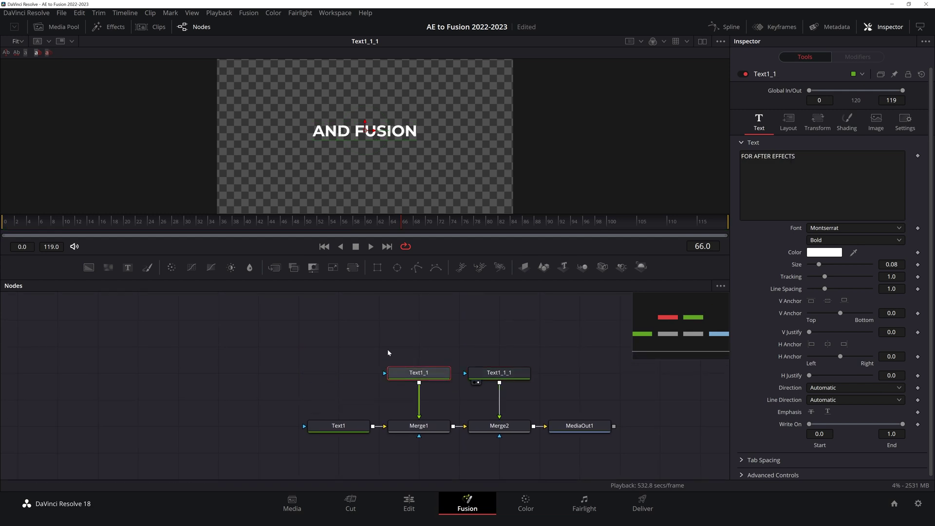
View MediaOut1 and stack the lines, moving MODERN TITLES above and AND FUSION below FOR AFTER EFFECTS.
click(556, 434)
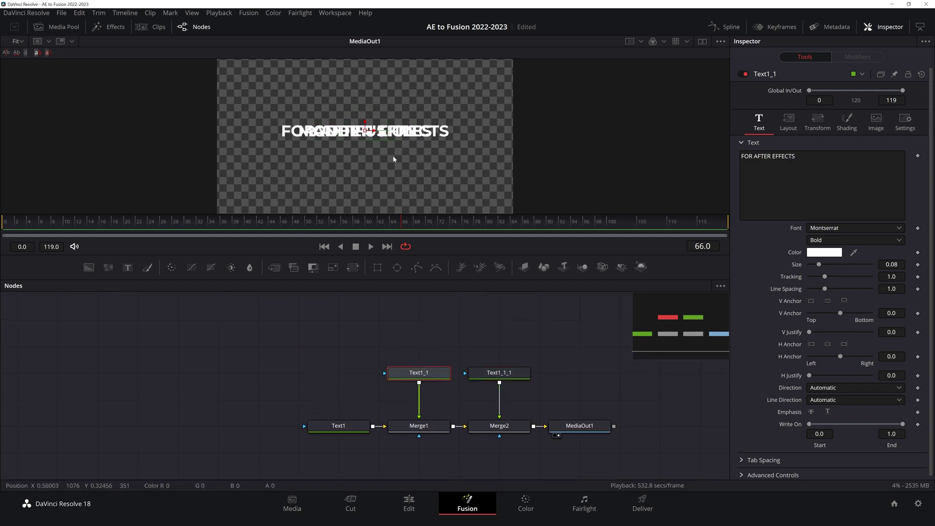
mouse_move(365, 129)
mouse_down()
mouse_move(365, 117)
mouse_move(367, 135)
mouse_up()
key(ctrl+z)
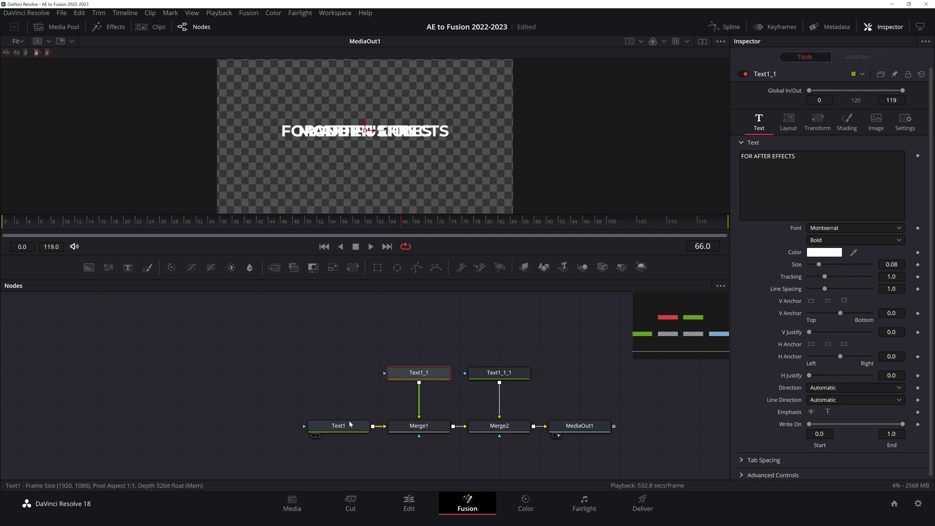
click(338, 426)
drag(364, 125, 364, 110)
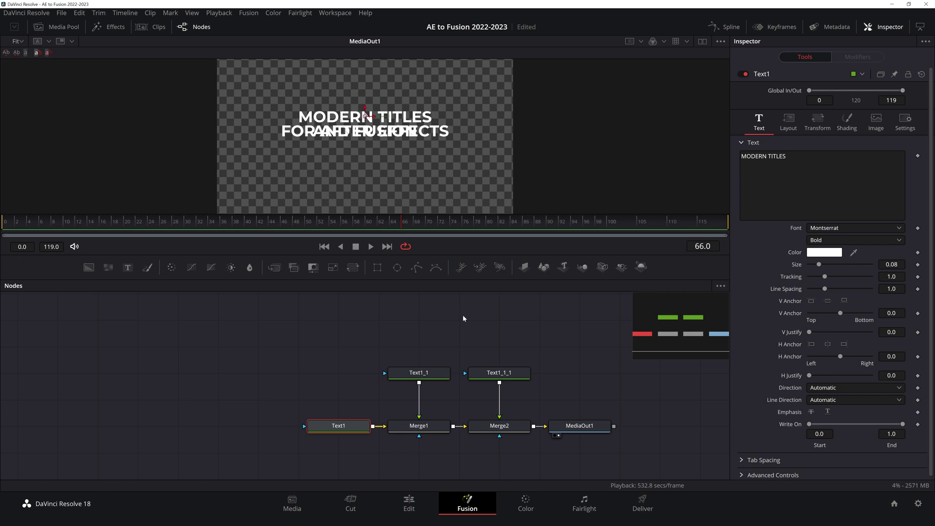
click(497, 374)
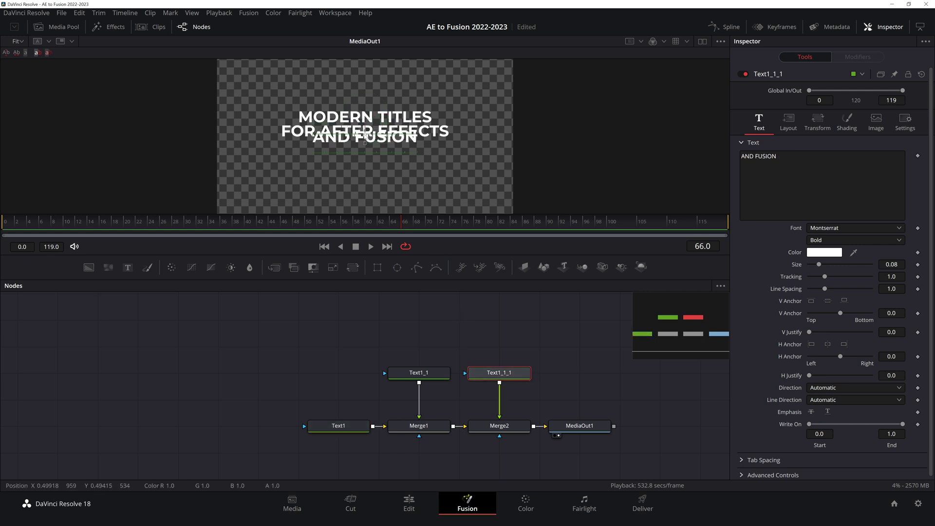
drag(365, 124, 364, 141)
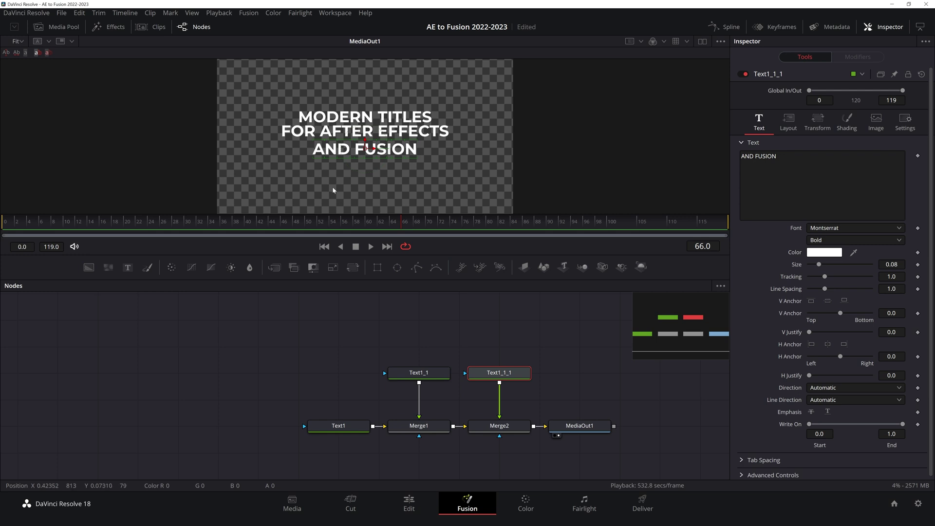
Set the AND FUSION text size to 0.09 and the FOR AFTER EFFECTS text size to 0.07.
click(891, 264)
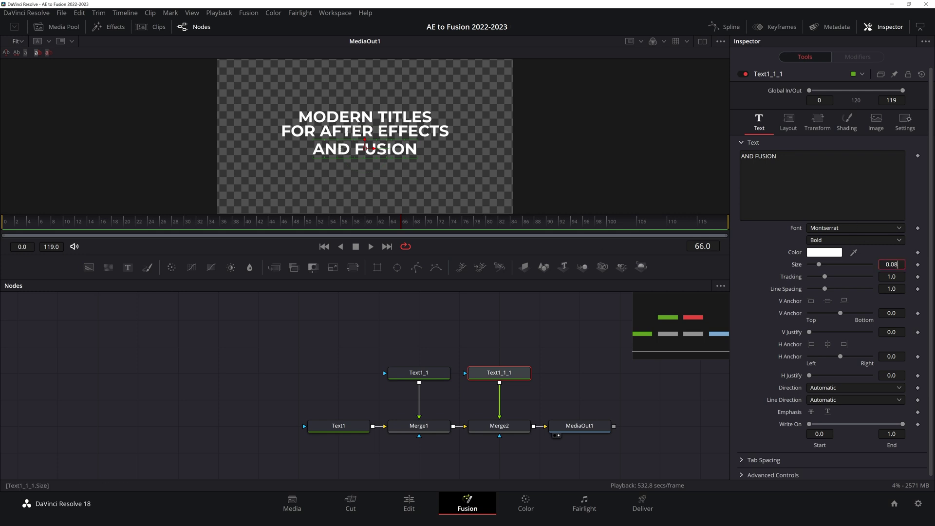
key(BackSpace)
text(9)
key(Tab)
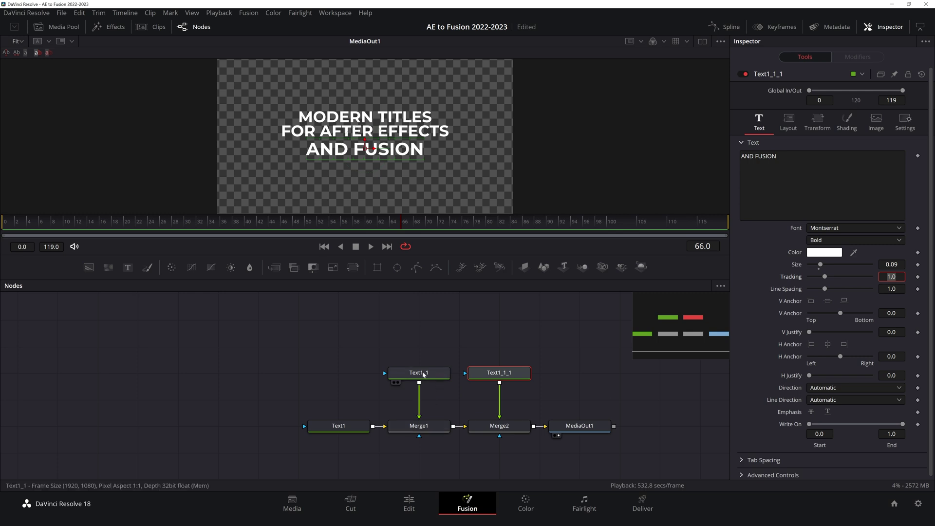
click(418, 374)
click(891, 264)
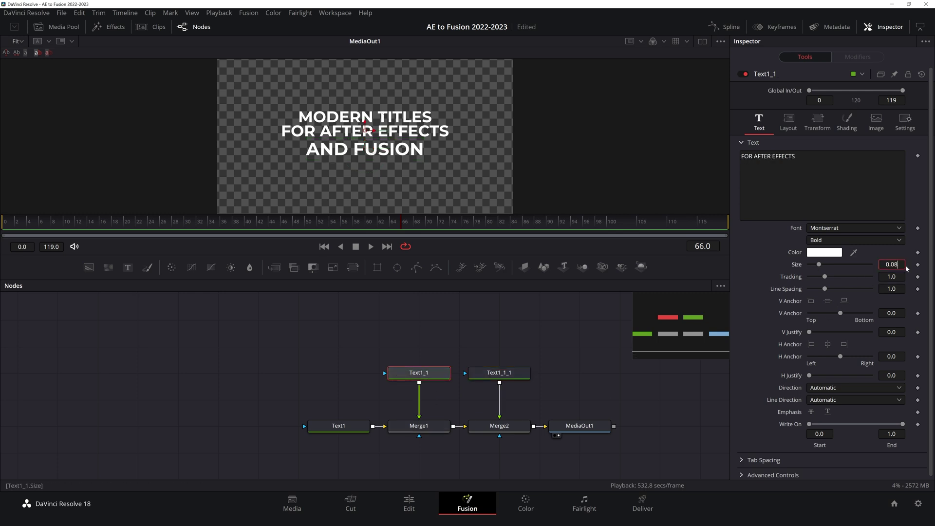
key(BackSpace)
text(7)
key(Tab)
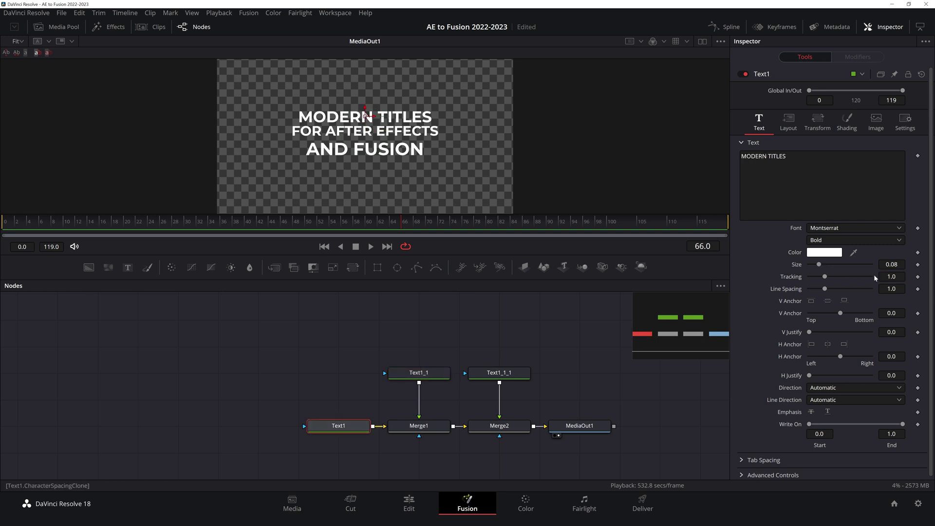
Enlarge MODERN TITLES to size 0.098 and AND FUSION to size 0.1102 with tracking 1.071, matching their widths.
drag(820, 266, 823, 268)
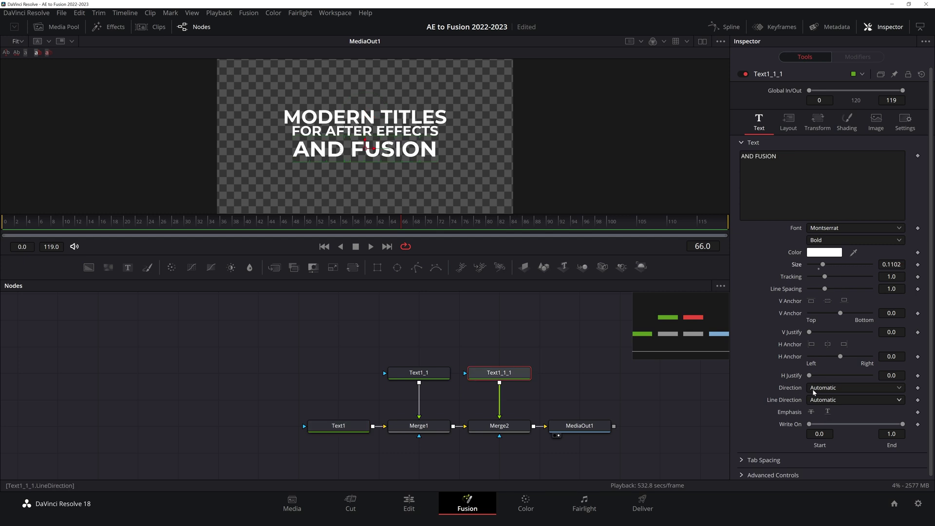
drag(824, 275, 826, 276)
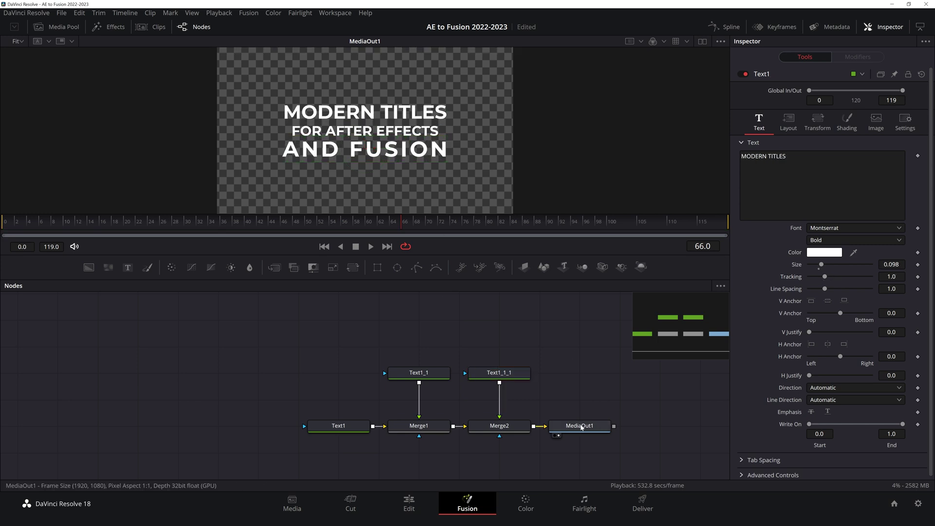
Make room before MediaOut1 and merge a black Background node behind the text after Merge2.
drag(579, 425, 659, 424)
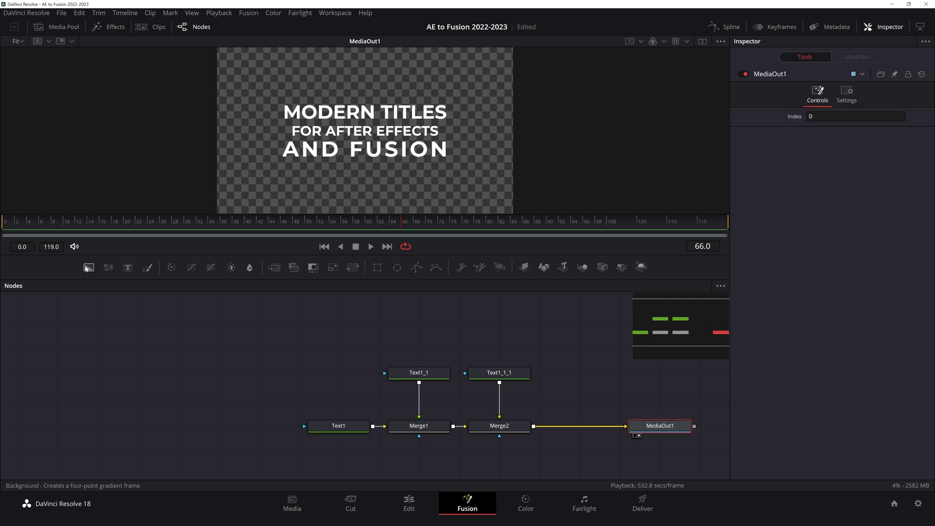
drag(88, 268, 447, 432)
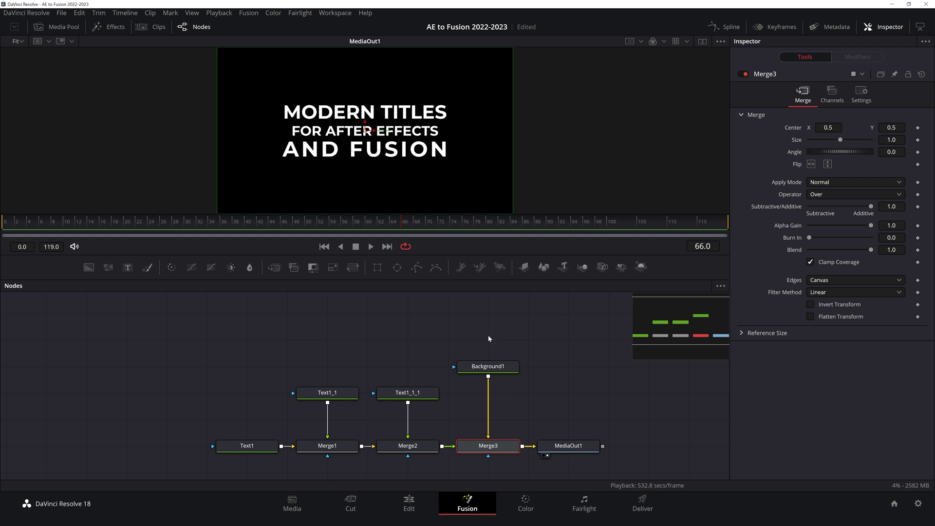
Mask Background1 with a Rectangle about 0.55 wide and 0.13 high, framing the FOR AFTER EFFECTS line.
click(489, 371)
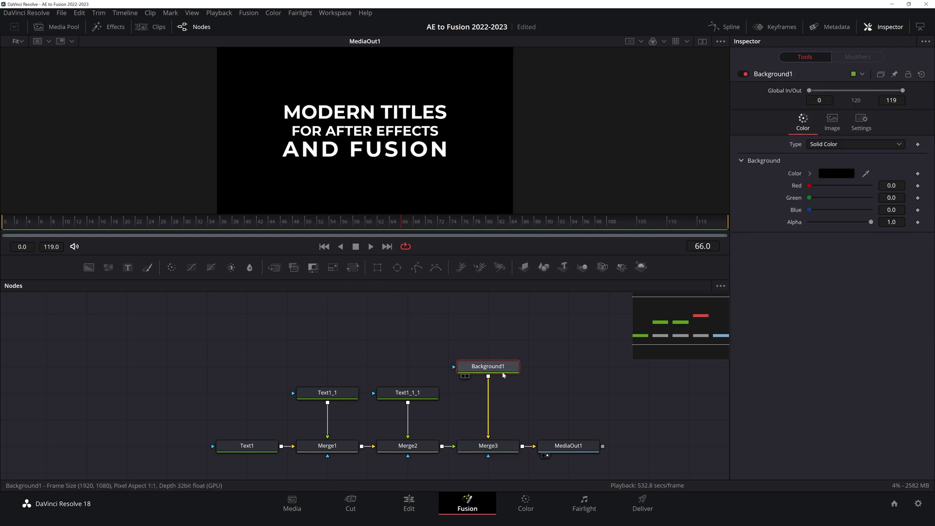
click(377, 268)
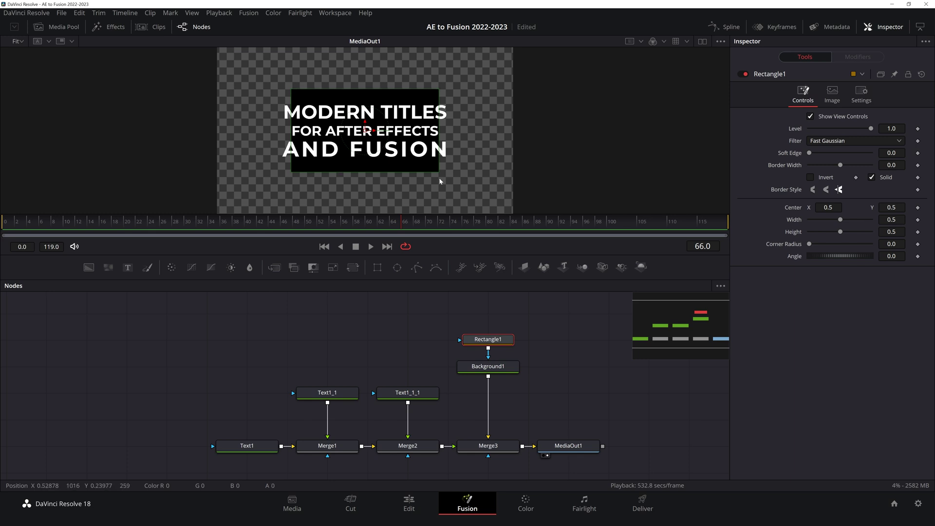
drag(367, 172, 368, 139)
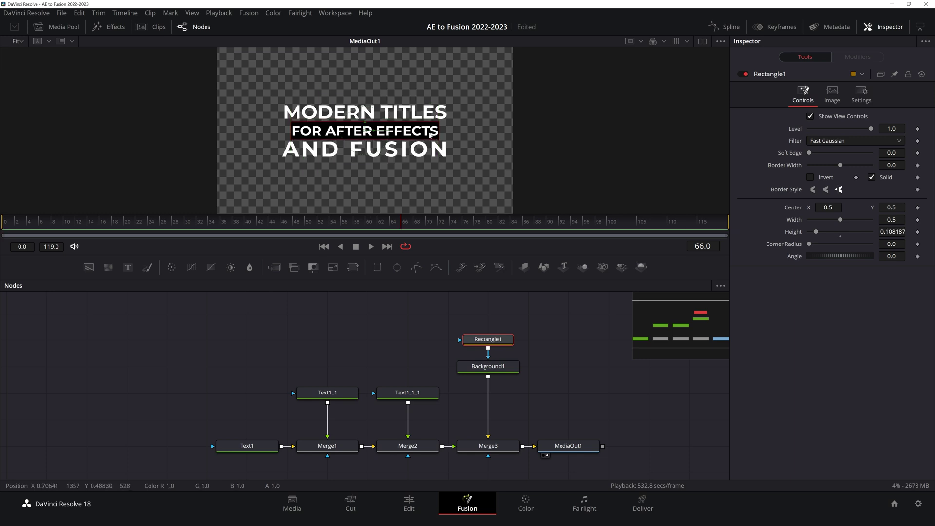
drag(439, 131, 448, 132)
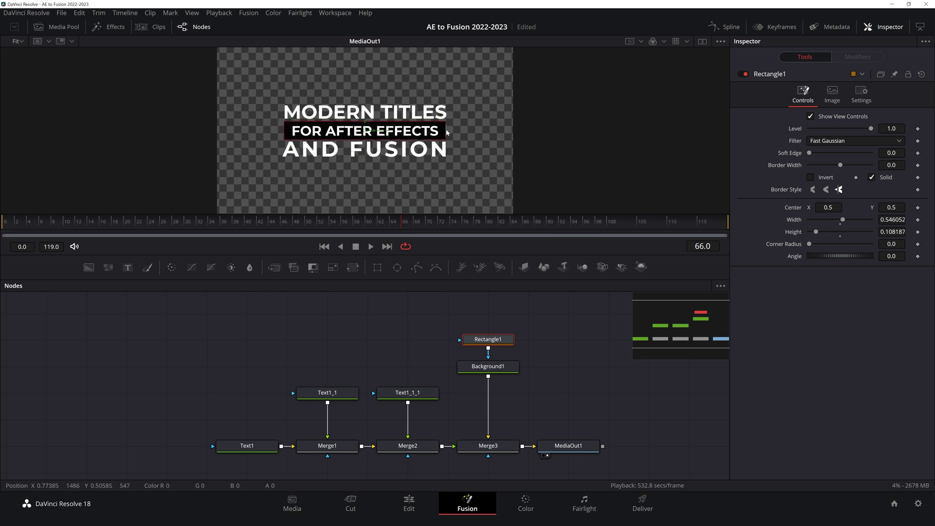
scroll(359, 134, up, 4)
scroll(359, 135, down, 2)
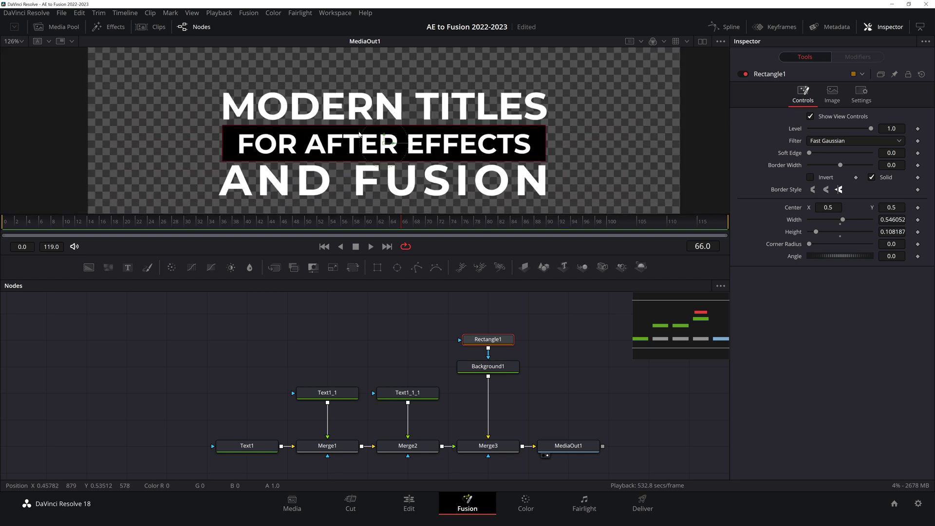
drag(359, 159, 361, 167)
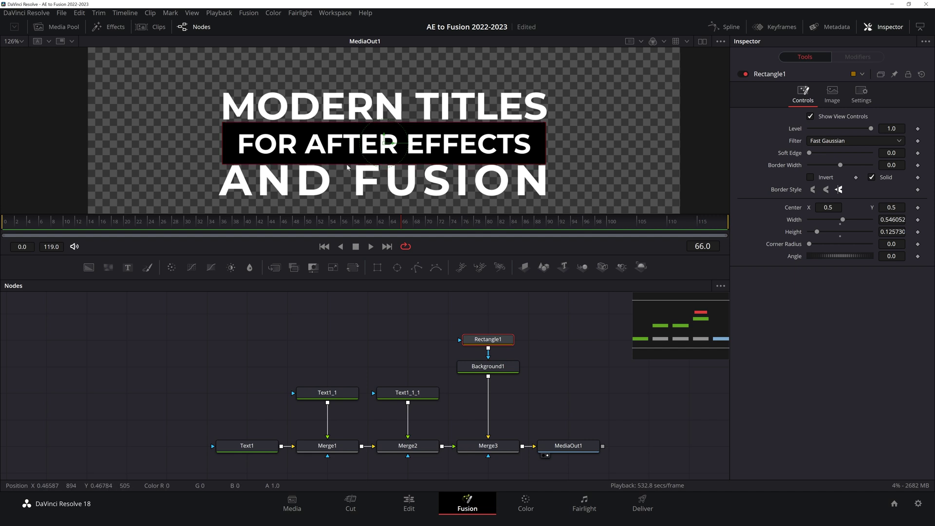
drag(348, 164, 347, 165)
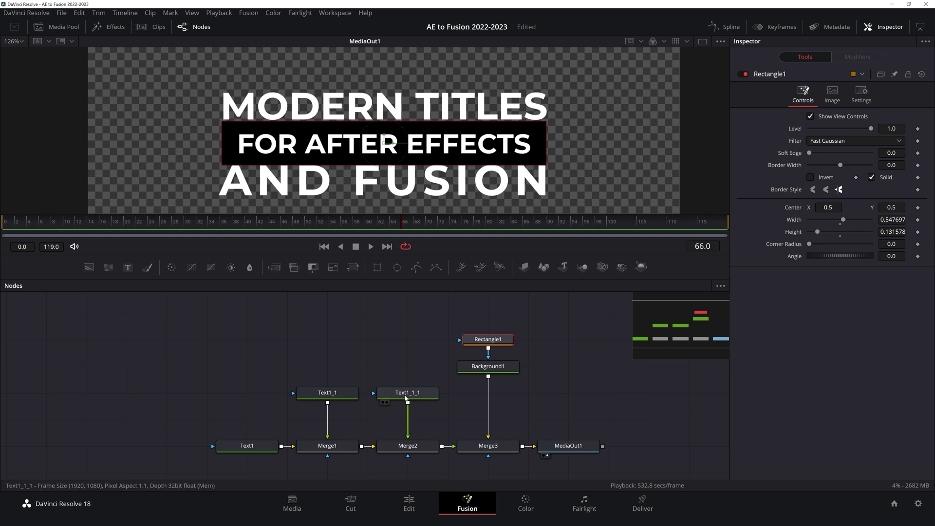
Move AND FUSION slightly down and MODERN TITLES slightly up to clear the black box.
click(406, 396)
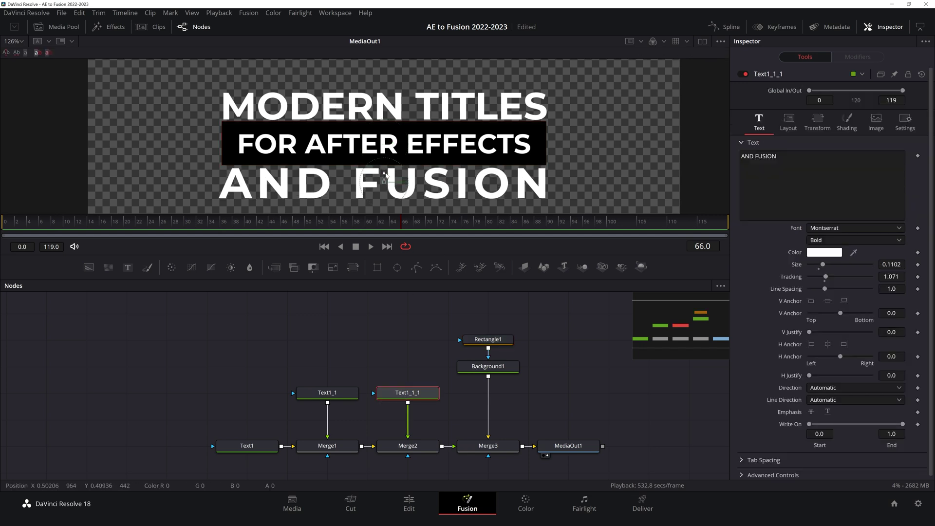
click(258, 446)
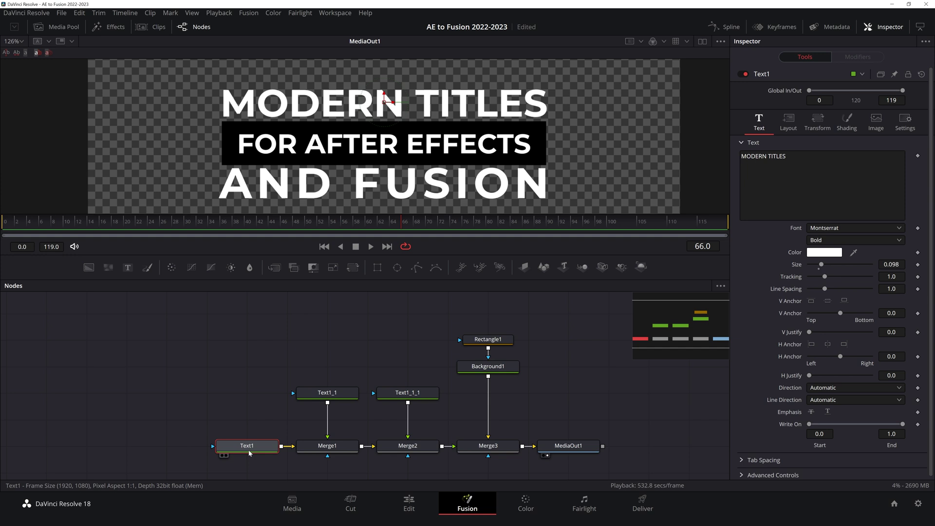
Rename the MODERN TITLES text node as Modern.
key(F2)
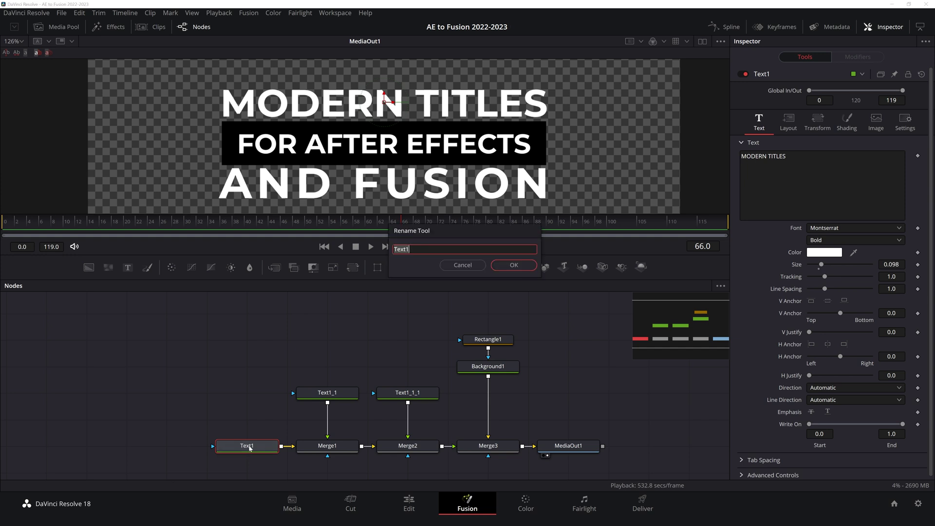
text(Modern)
key(Return)
Rename the FOR AFTER EFFECTS text node as for_AE.
click(327, 395)
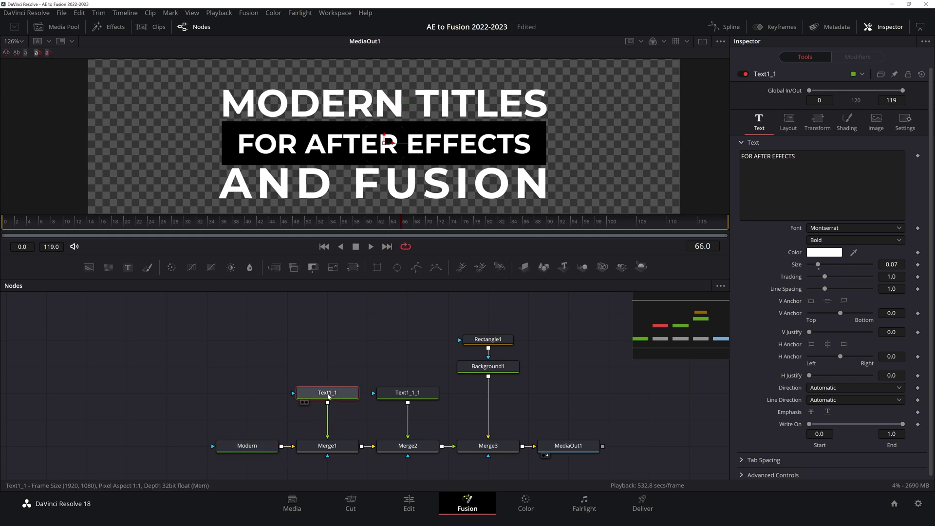
key(F2)
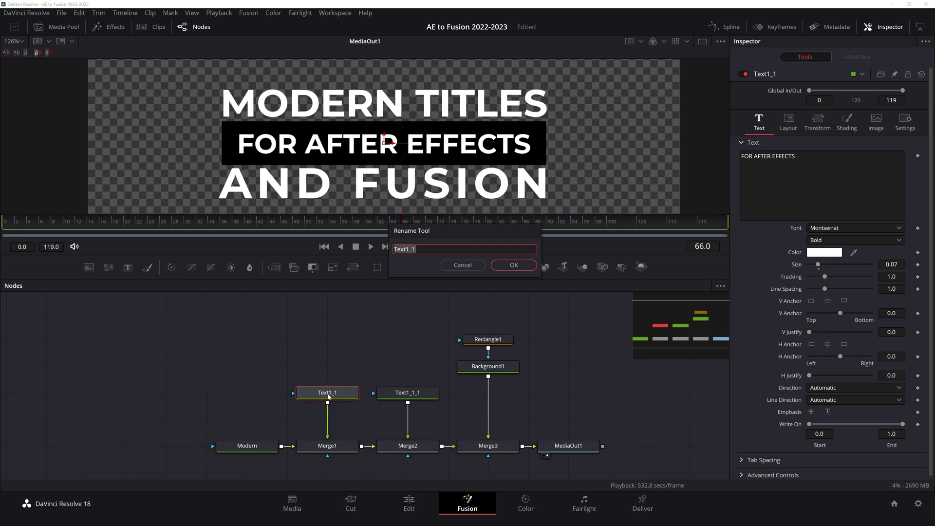
text(f)
click(525, 269)
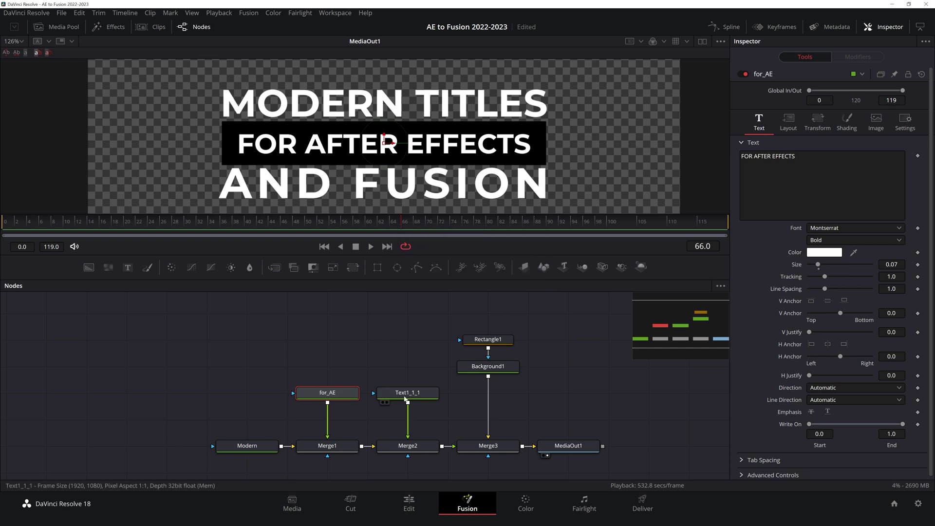
Rename the AND FUSION text node as Fusion.
click(404, 397)
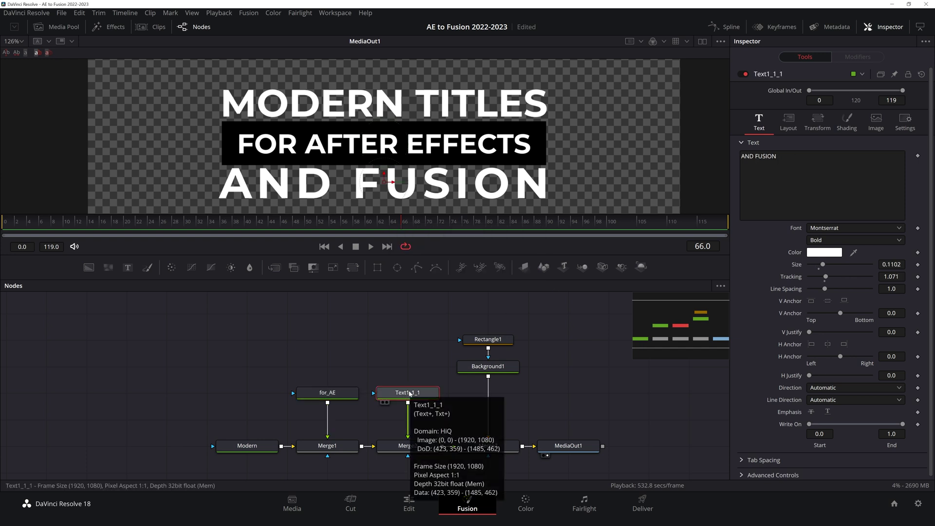
key(F2)
text(Fusion)
key(Return)
drag(394, 365, 357, 348)
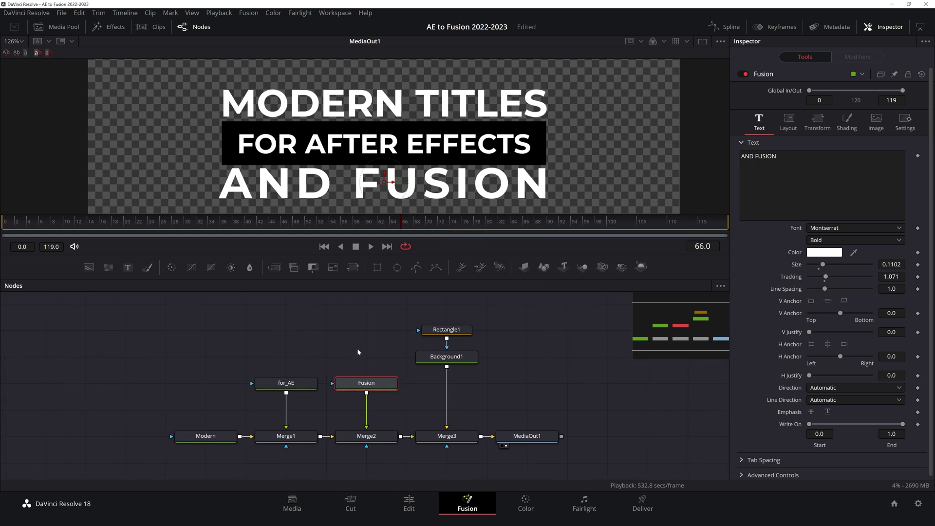
Give Background1 a linear gradient from violet (0.4, 0.0, 1.0) to mint green, running from about (0.22, 0.58) to (0.75, 0.46).
click(463, 358)
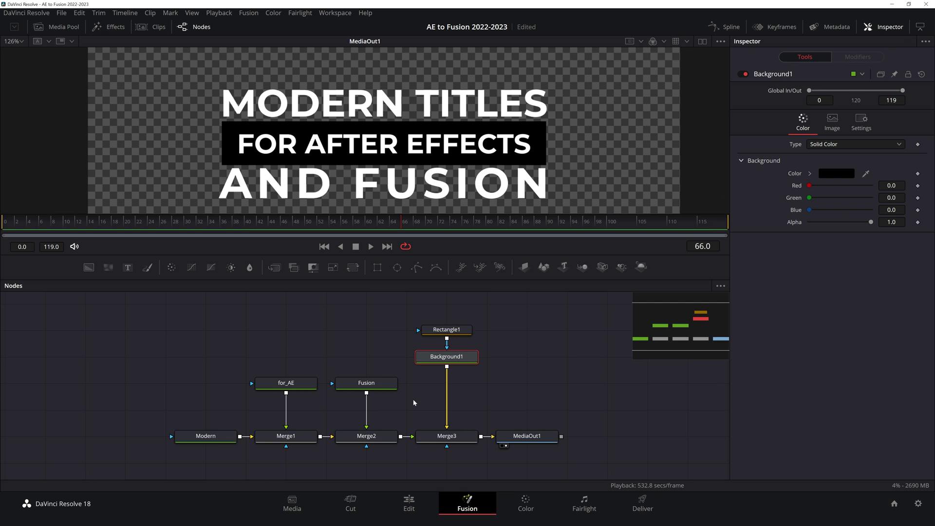
click(821, 145)
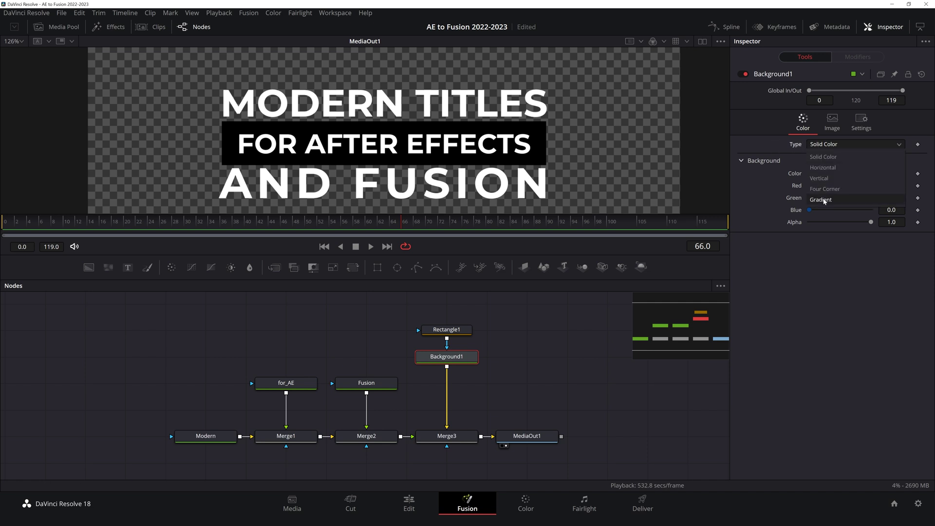
click(824, 201)
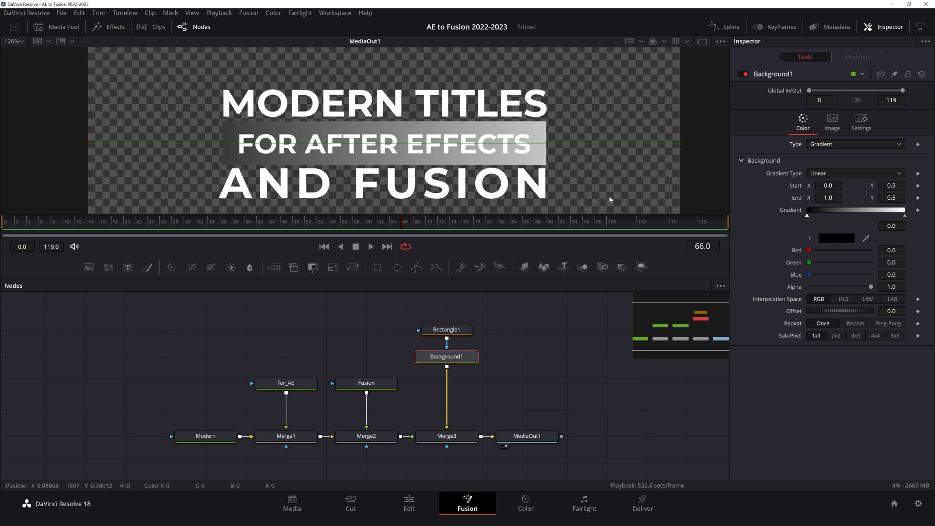
drag(88, 144, 216, 126)
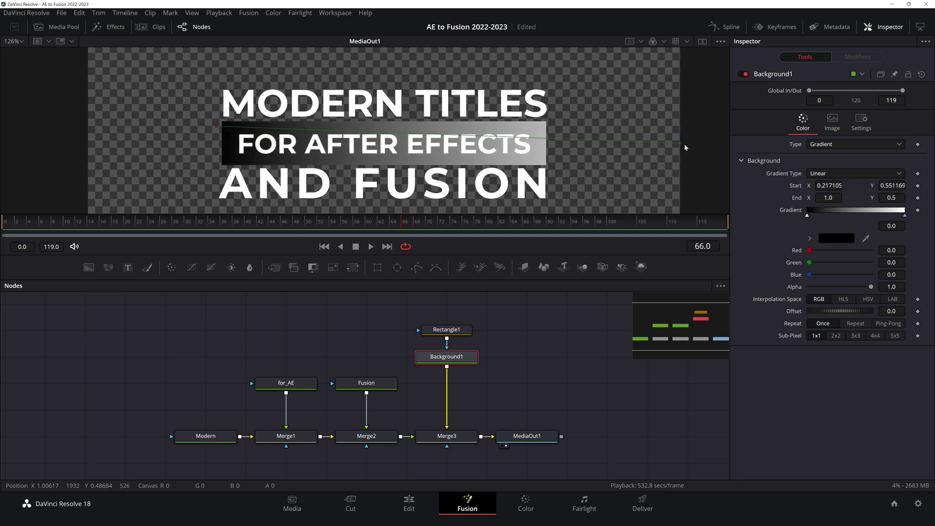
drag(680, 145, 560, 159)
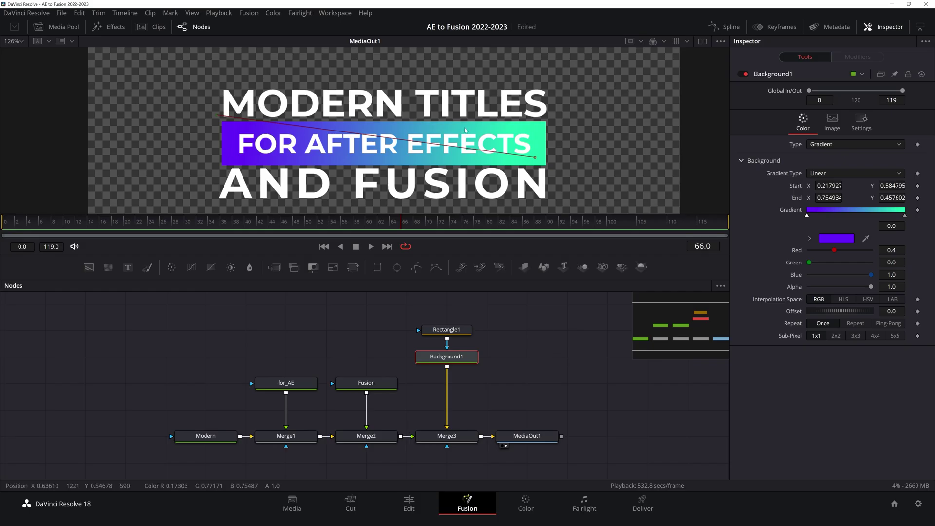
scroll(465, 127, down, 3)
scroll(492, 140, up, 3)
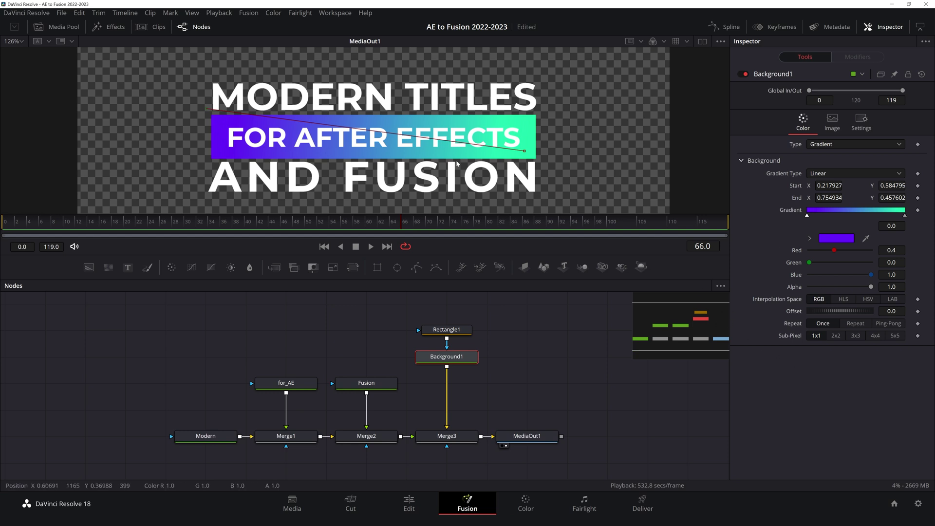
key(ctrl+s)
Try a lower alpha on the gradient's violet color and restore it to 1.0.
drag(871, 287, 787, 290)
drag(786, 290, 872, 289)
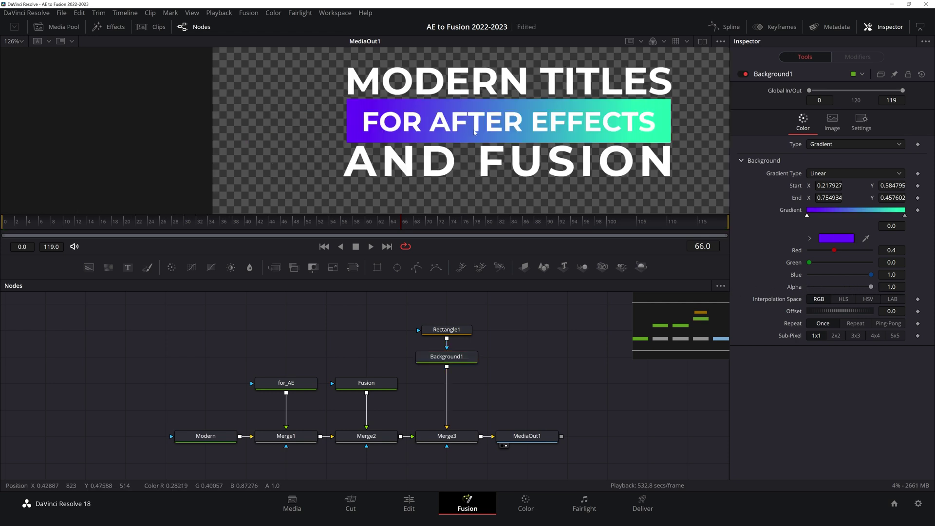
drag(473, 130, 402, 154)
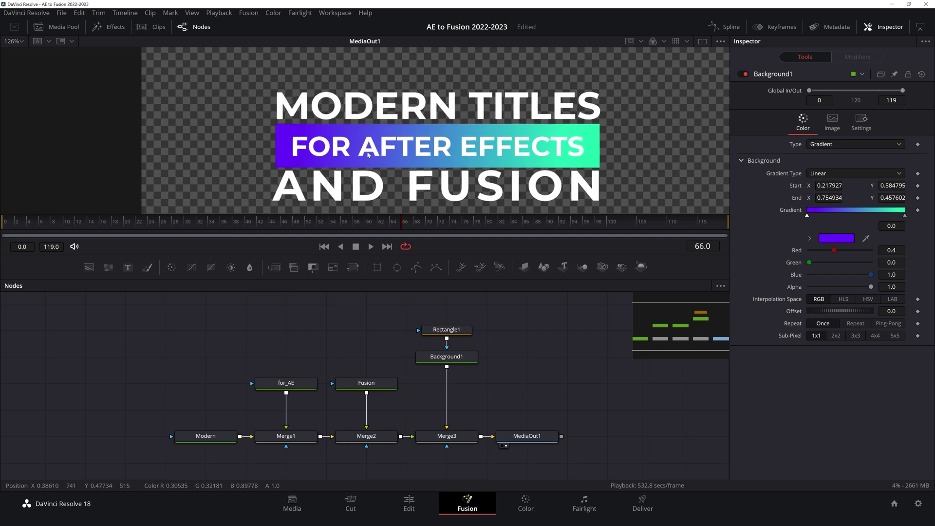
Move MediaOut1 away to make room and merge a new Background node into the chain after Merge3.
click(366, 382)
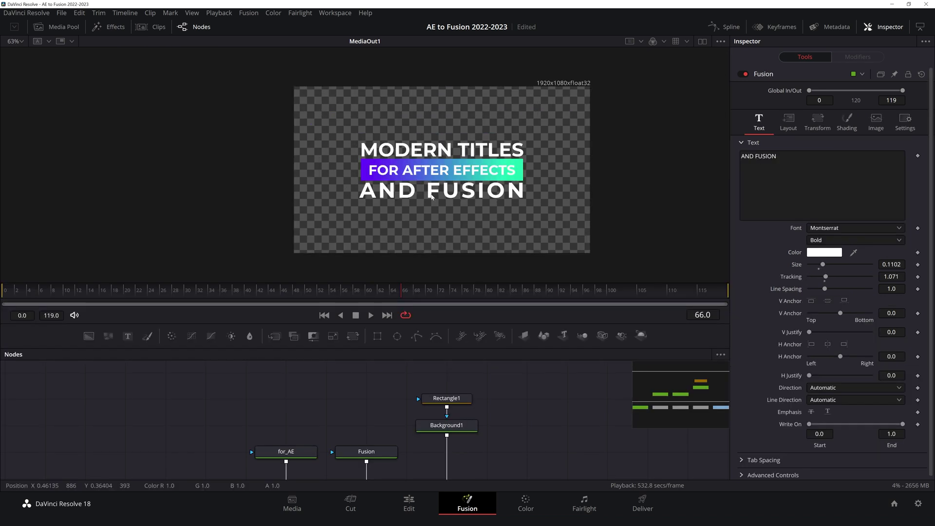
scroll(431, 195, up, 2)
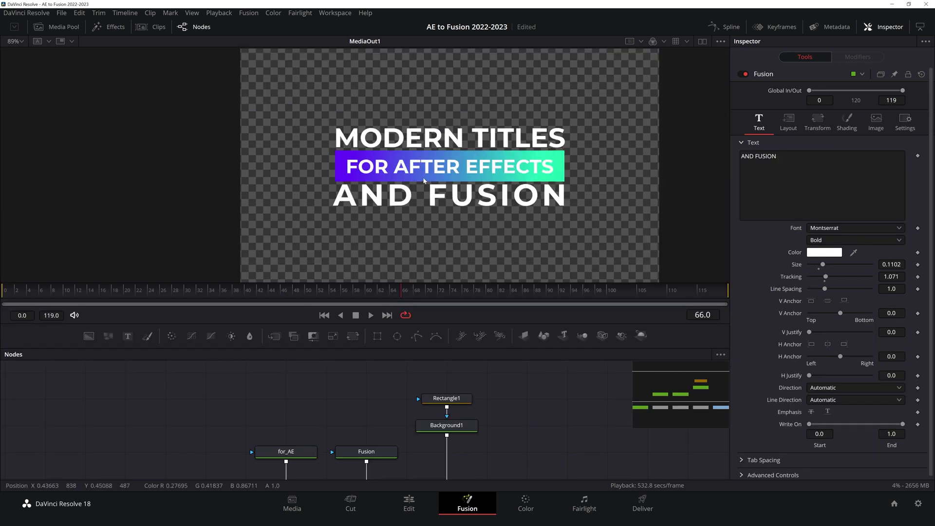
drag(373, 398, 380, 367)
scroll(381, 366, down, 2)
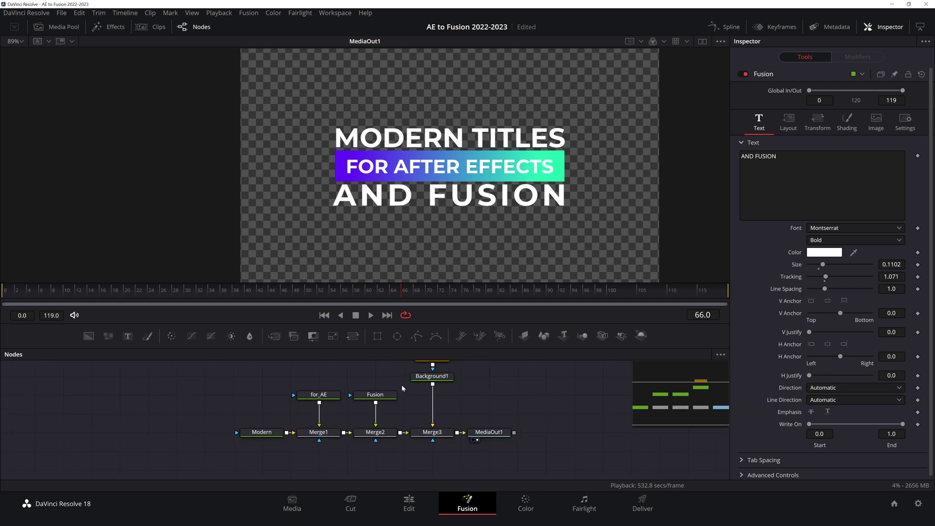
drag(486, 432, 572, 432)
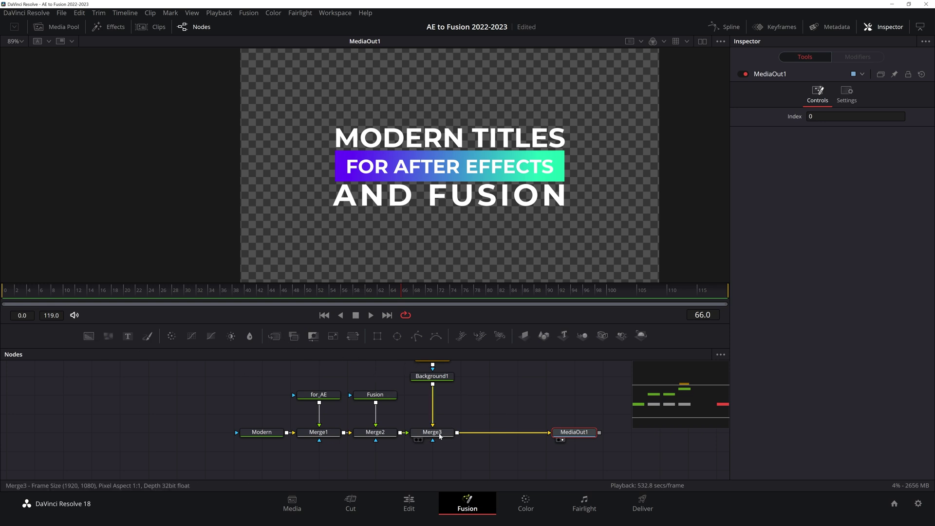
click(424, 437)
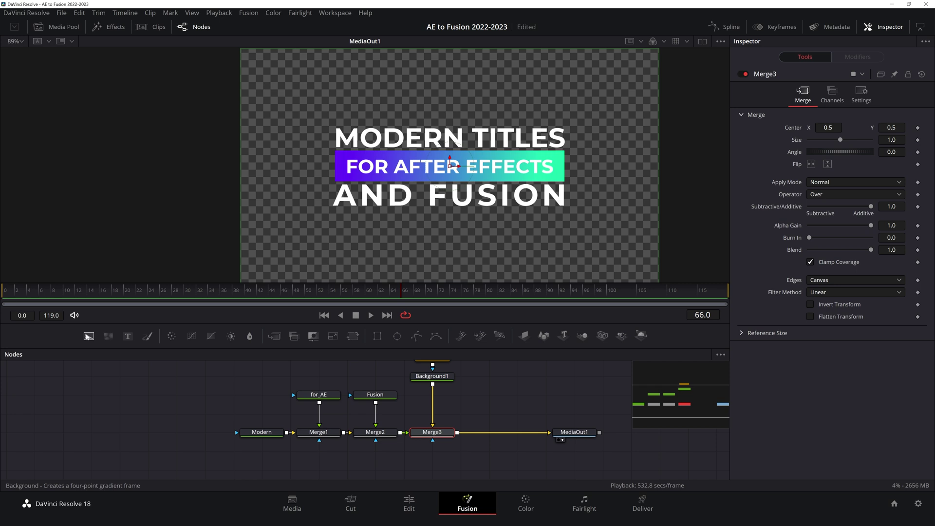
click(89, 336)
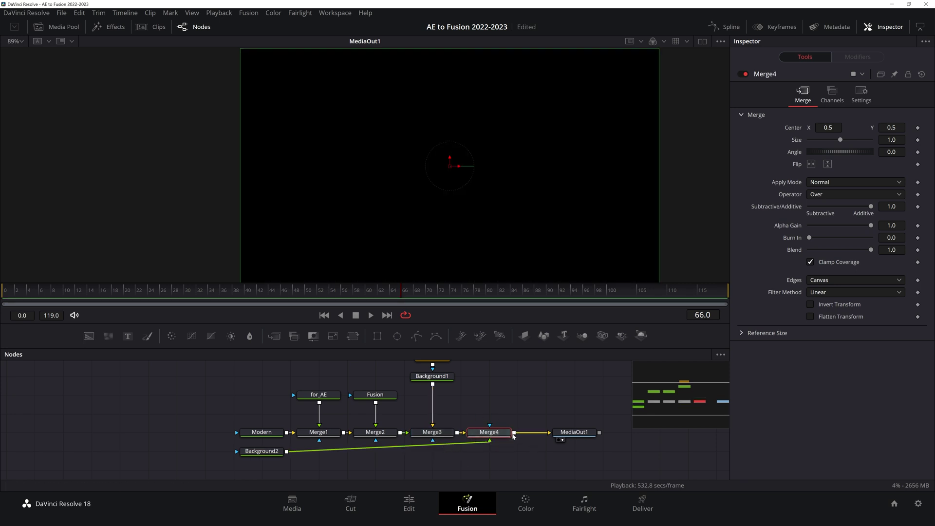
Place Background2 directly below Merge4 and swap Merge4's inputs to put the background behind the titles.
drag(245, 447, 472, 465)
click(481, 433)
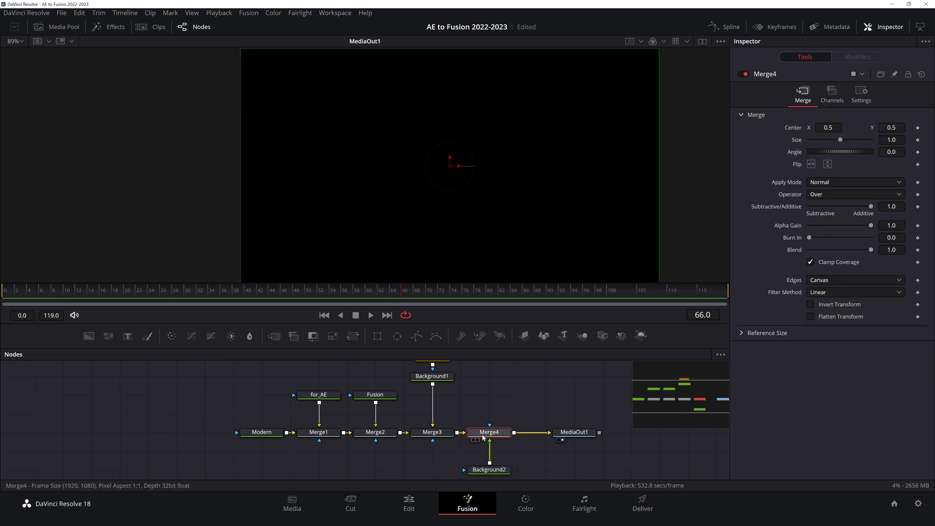
key(ctrl+t)
drag(528, 456, 521, 410)
Select Background2, switch to After Effects and copy the hex code of Dark Gray Solid 1's fill color, leaving that color unchanged.
click(483, 422)
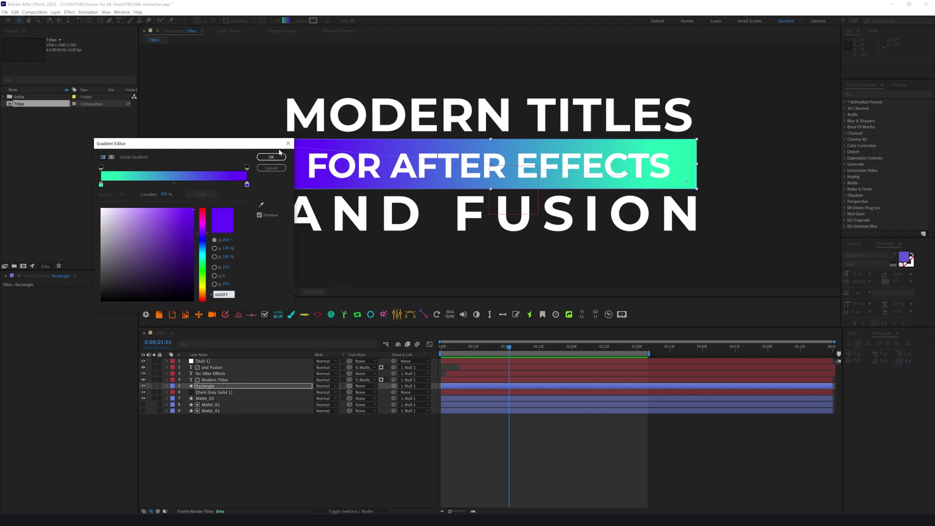
click(271, 157)
key(ctrl+Down)
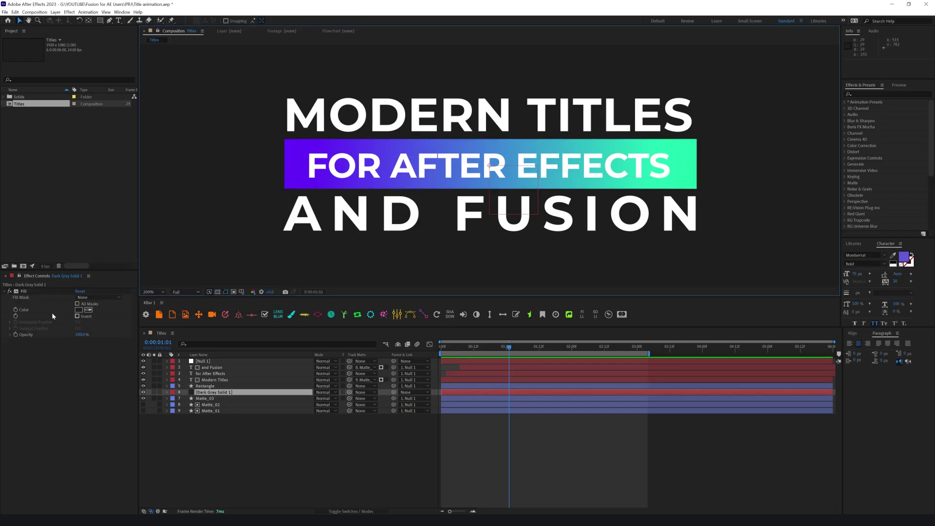
click(79, 310)
key(ctrl+c)
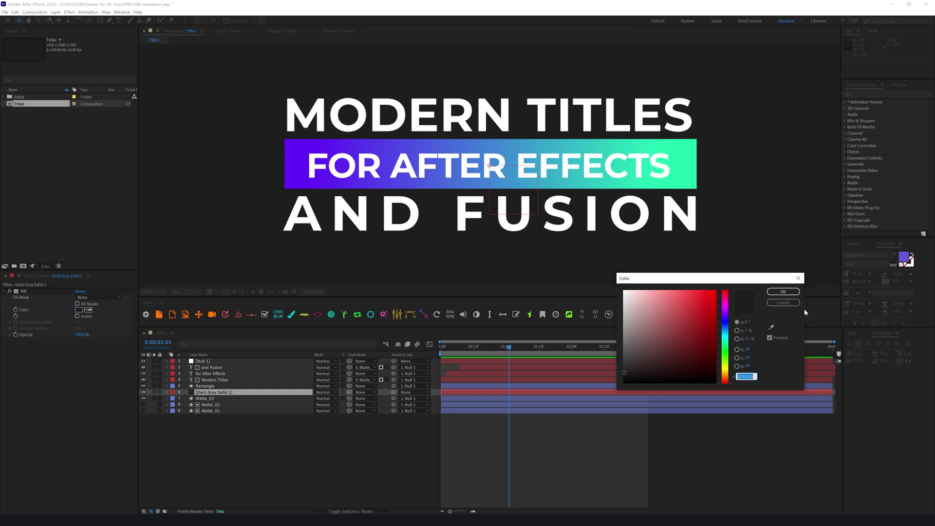
click(782, 303)
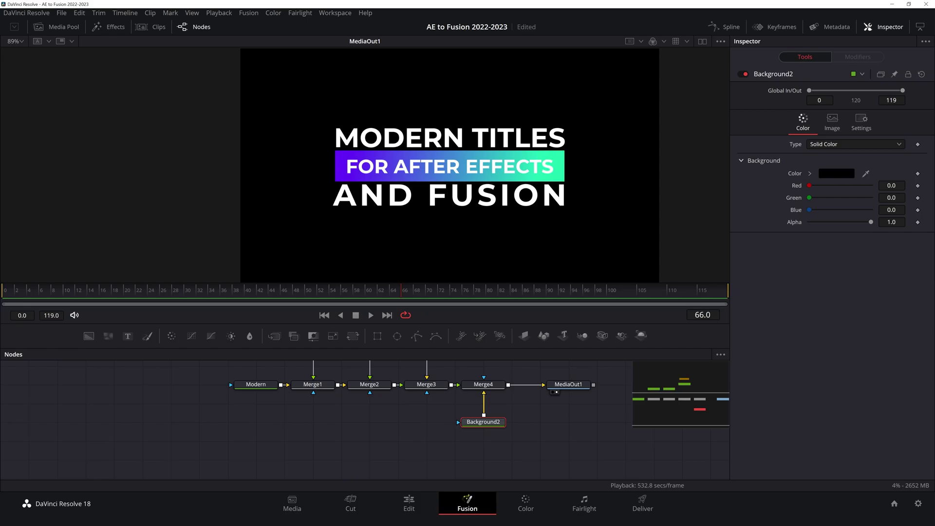
Switch back to DaVinci Resolve and paste the copied hex code as Background2's color, giving 0.113725 for red, green and blue.
click(836, 173)
double_click(532, 332)
key(ctrl+v)
click(553, 349)
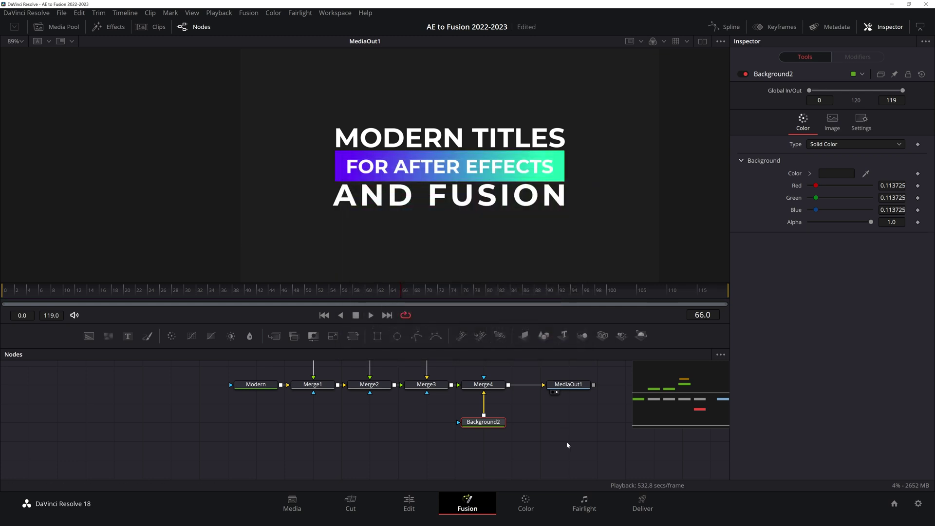
Set the size of the for_AE text to 0.065.
scroll(465, 186, up, 2)
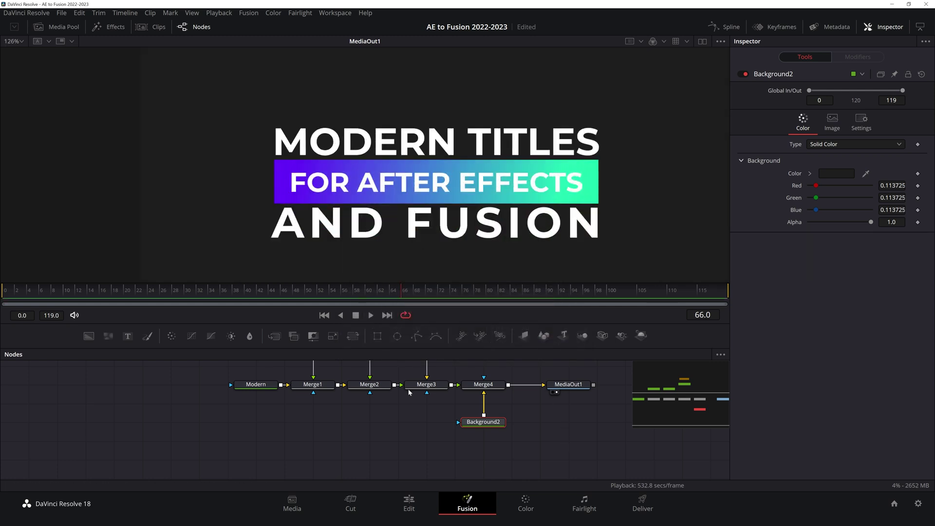
drag(395, 399, 390, 456)
click(307, 403)
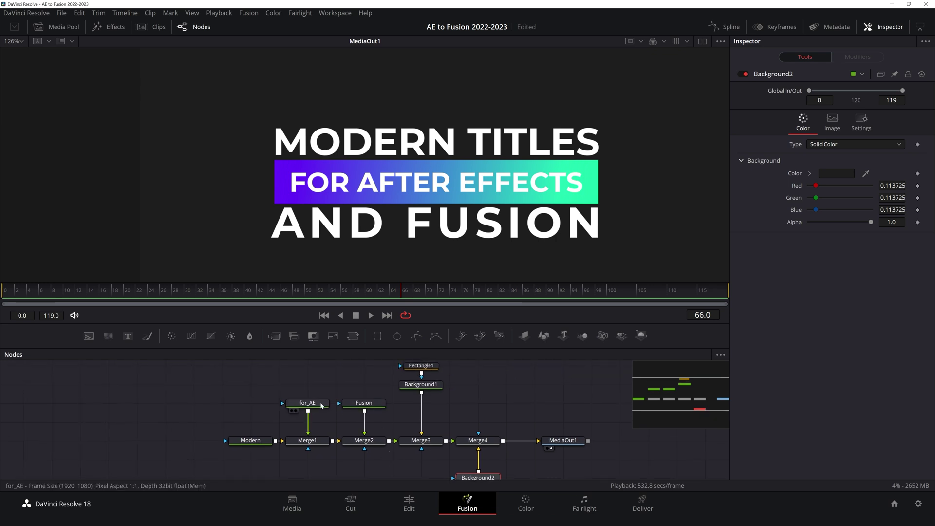
click(898, 264)
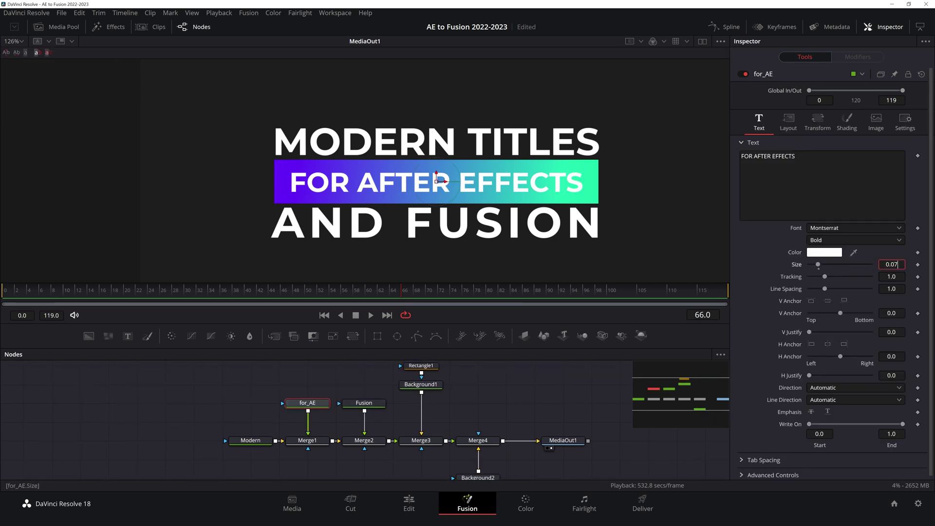
text(65)
key(Return)
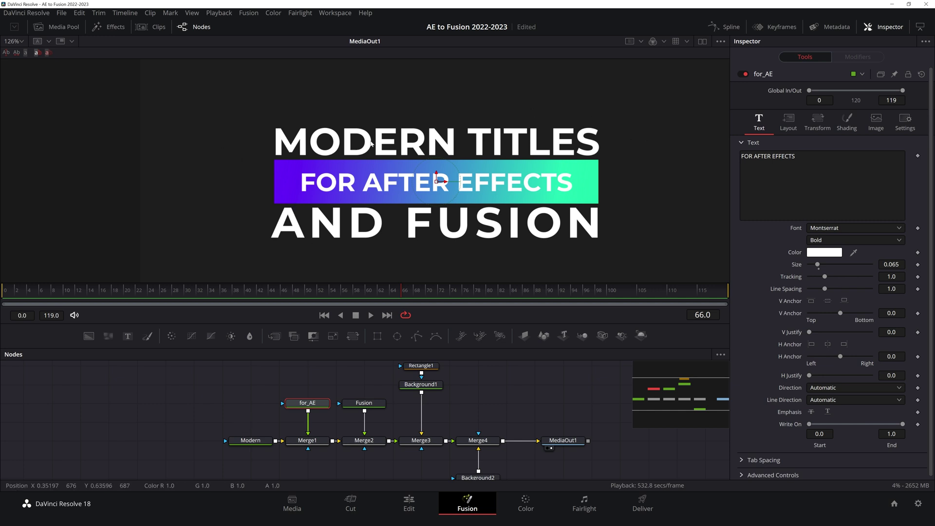
Mask the Modern text node with a Rectangle about 0.61 wide and 0.19 high, centered at about Y 0.66 around MODERN TITLES.
drag(495, 400, 516, 415)
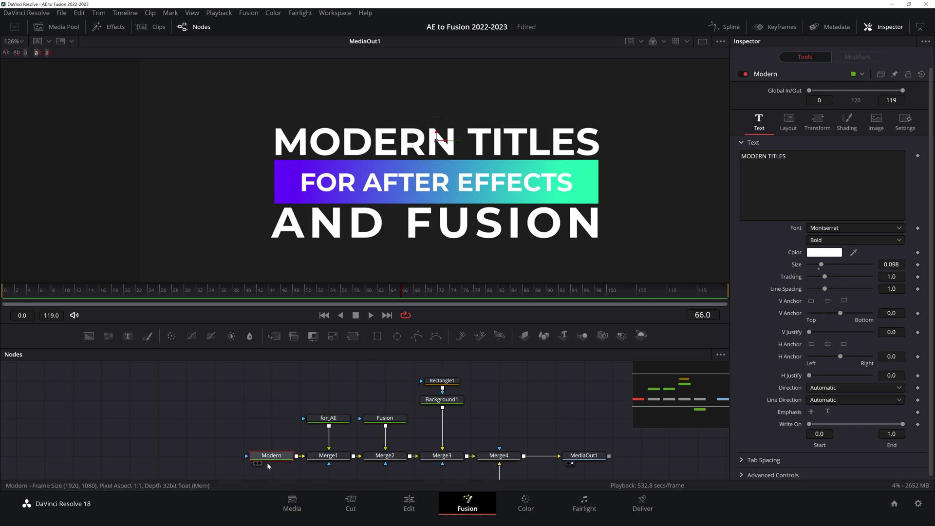
scroll(327, 422, up, 4)
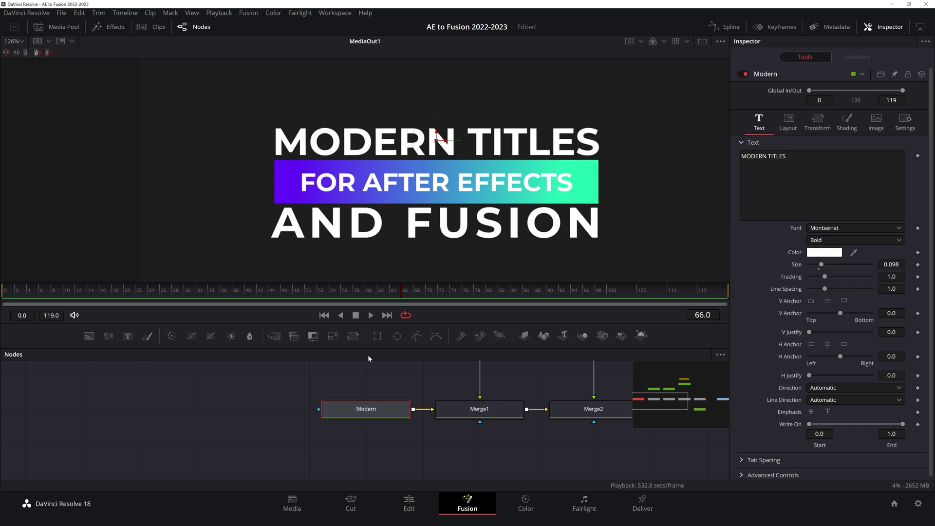
drag(358, 347, 357, 304)
drag(365, 381, 353, 418)
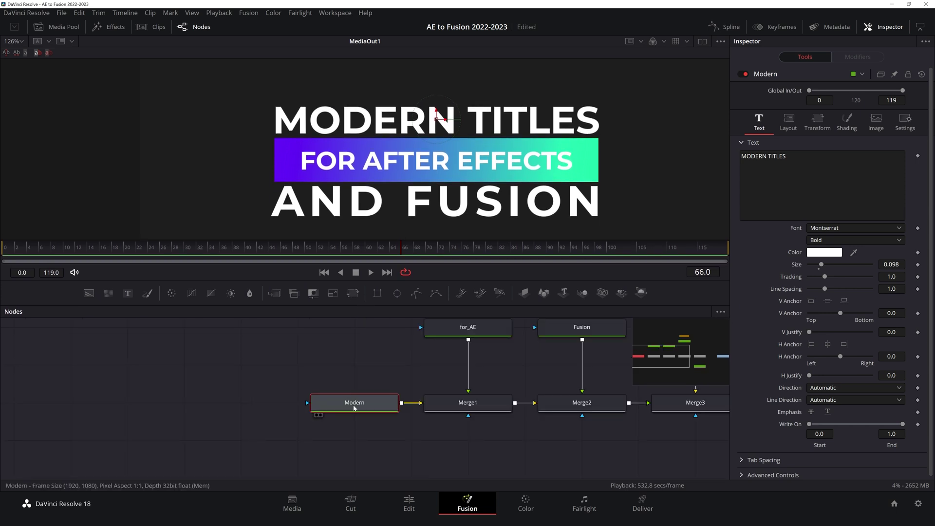
click(376, 294)
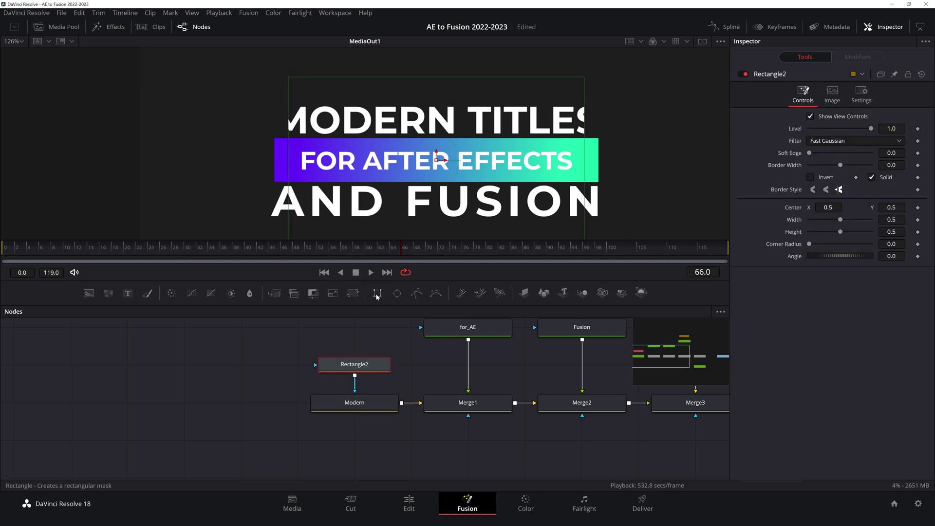
drag(443, 80, 436, 102)
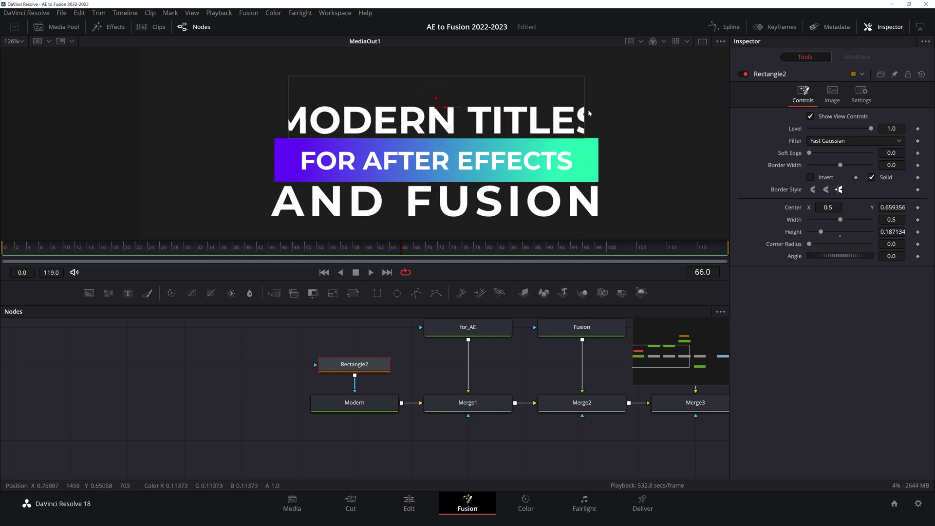
drag(586, 113, 619, 111)
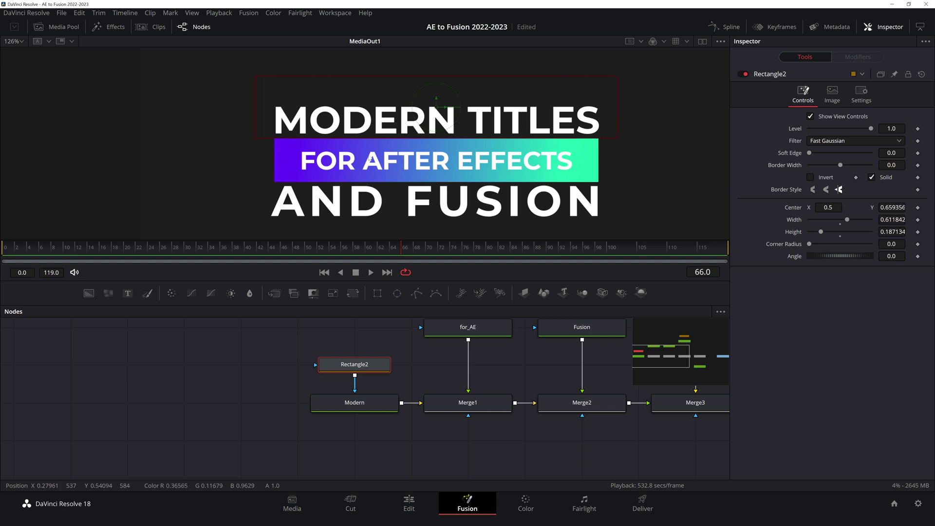
Save the project and widen the Modern text's rectangle mask to about 0.67, with a height of 0.187.
key(ctrl+s)
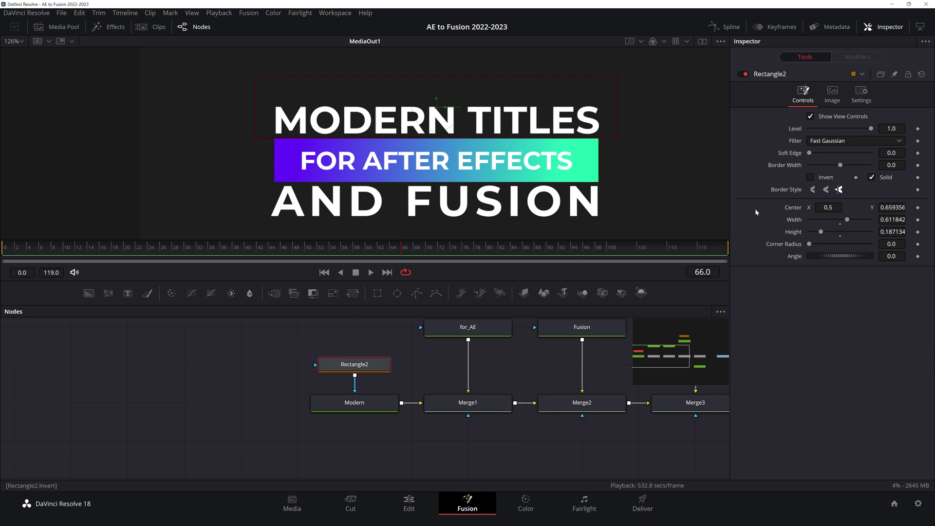
drag(847, 221, 821, 232)
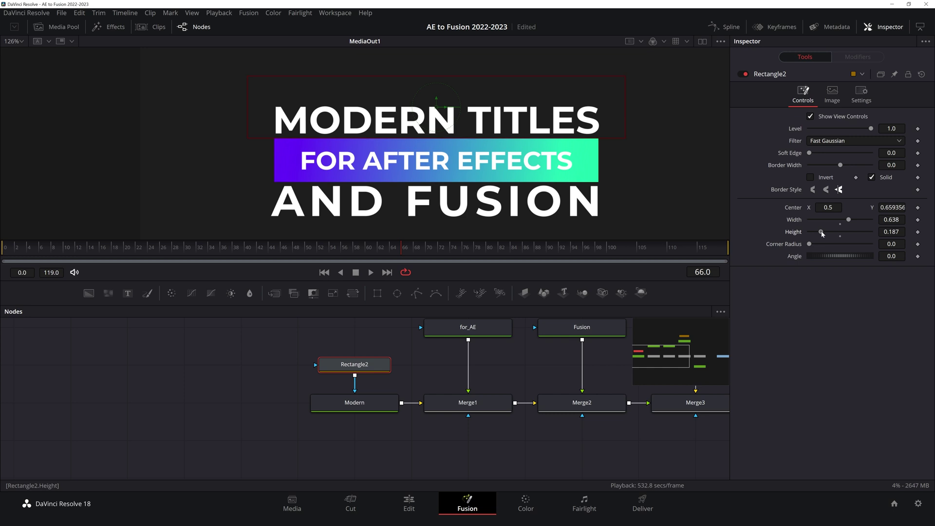
drag(627, 121, 626, 121)
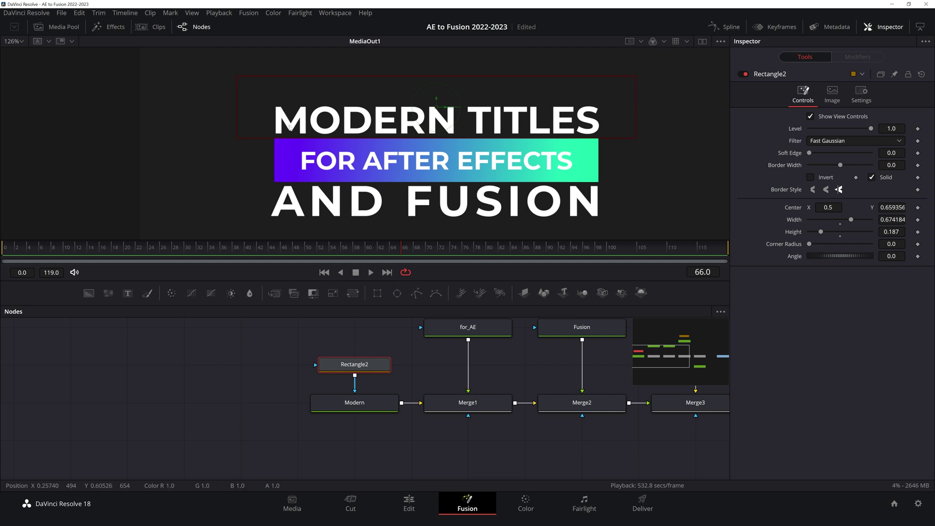
Keyframe the Modern text's Center at frame 20, lower it to about Y 0.51 at frame 0, and play the animation.
drag(344, 426, 307, 448)
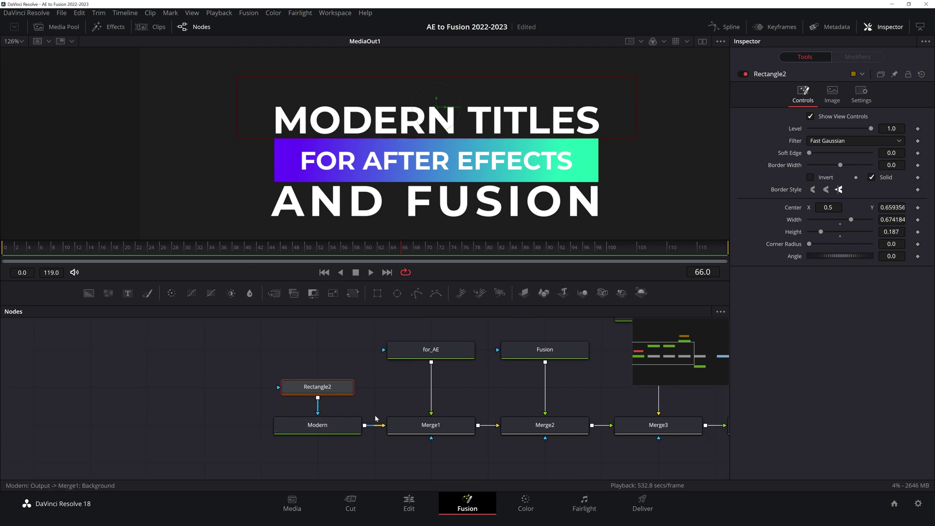
click(312, 419)
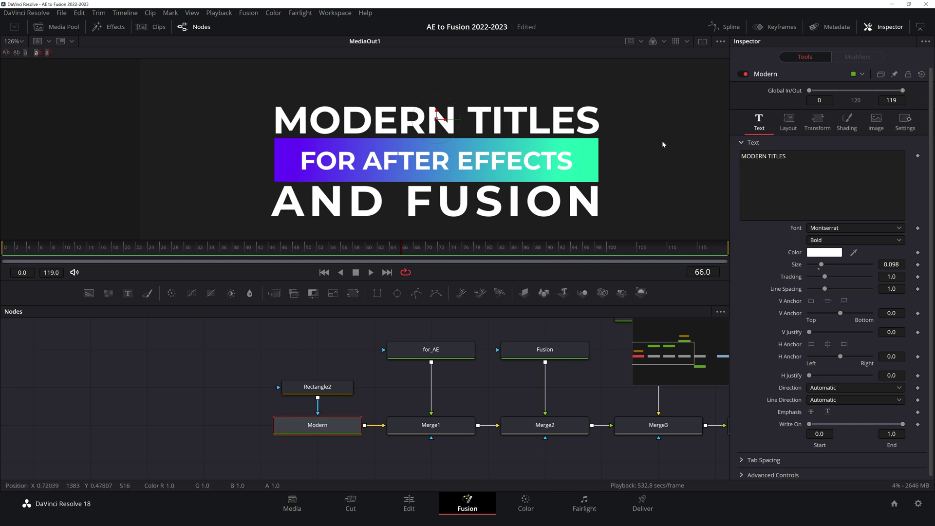
click(788, 122)
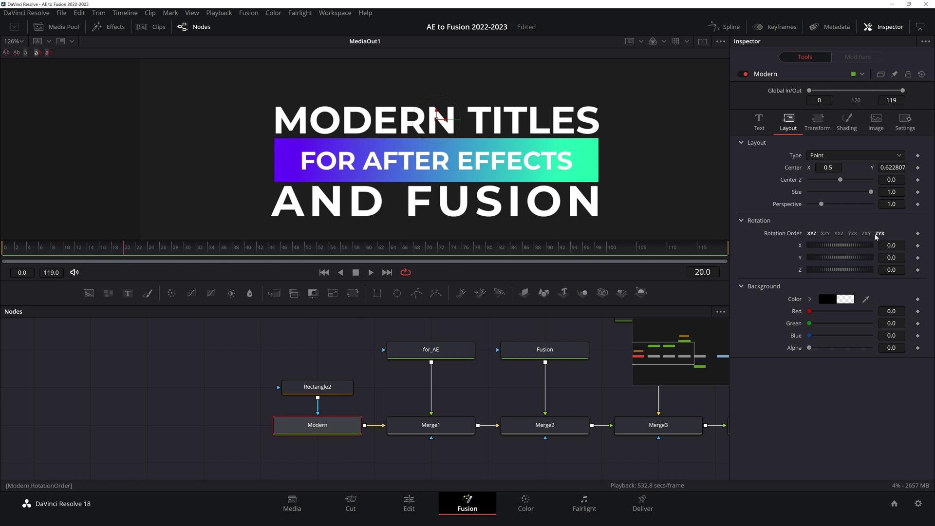
click(917, 168)
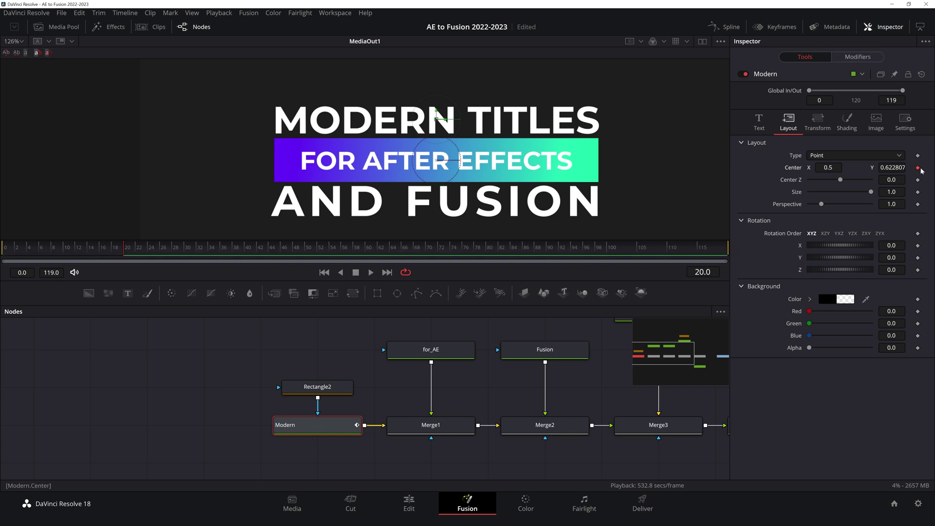
click(5, 250)
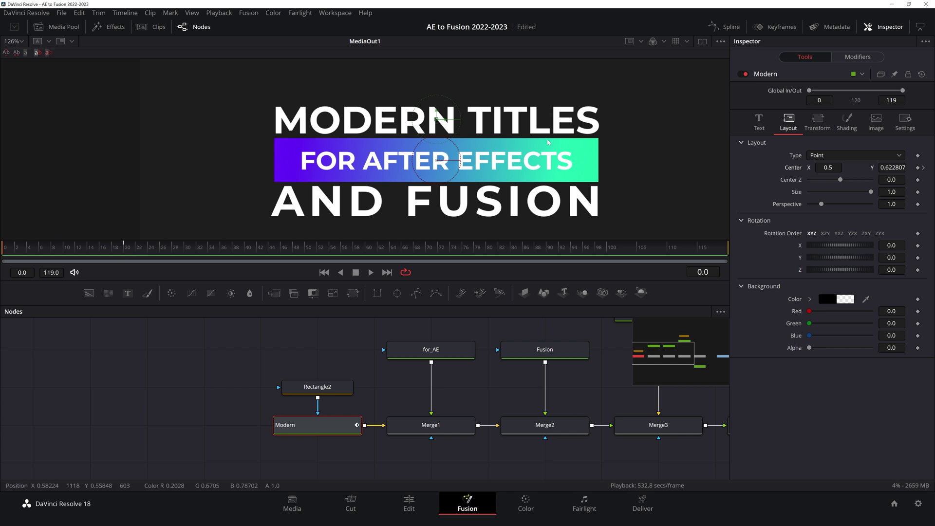
drag(436, 118, 436, 155)
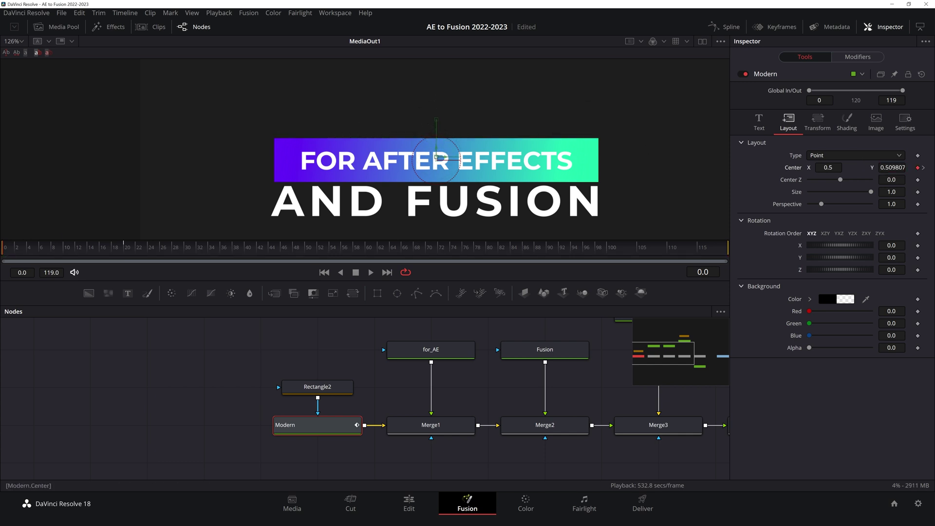
click(370, 273)
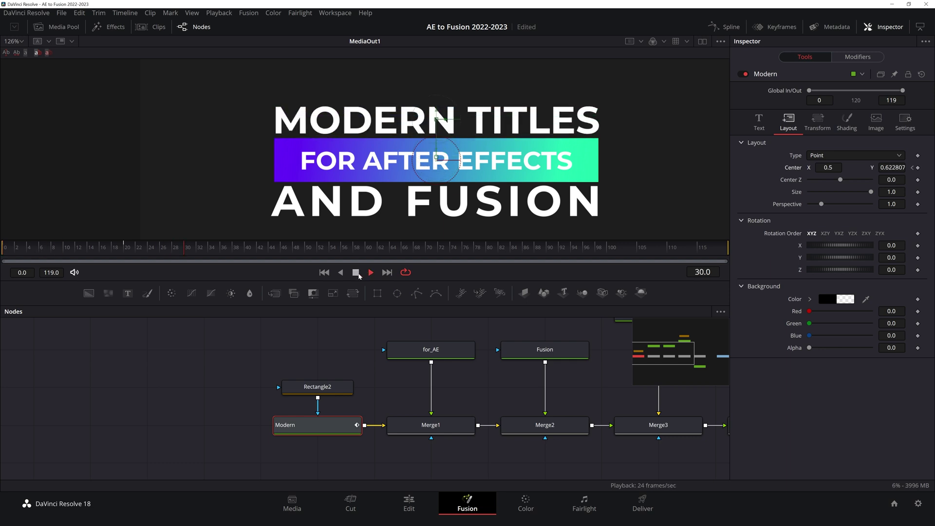
click(371, 274)
click(371, 274)
Open the Spline editor and show the Modern text's Displacement curve, fitted to the view from frame 0 to 20.
click(729, 29)
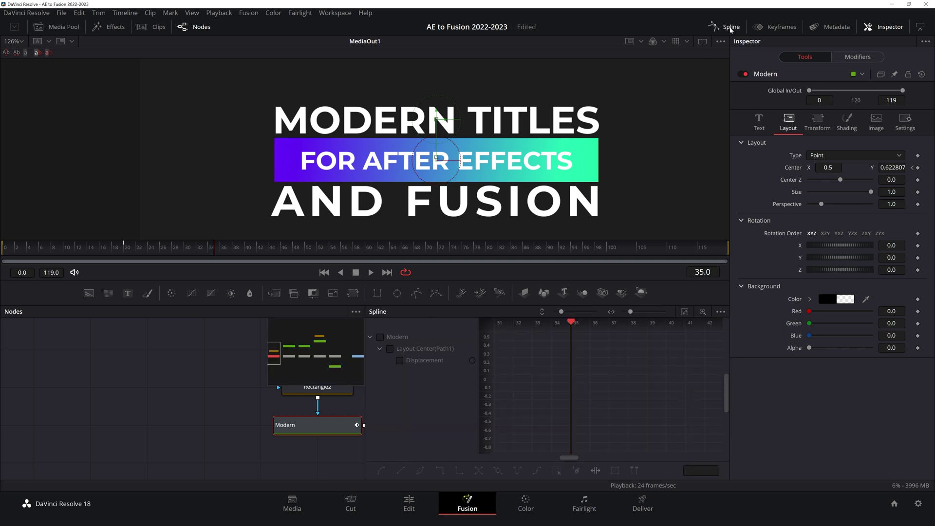
click(380, 338)
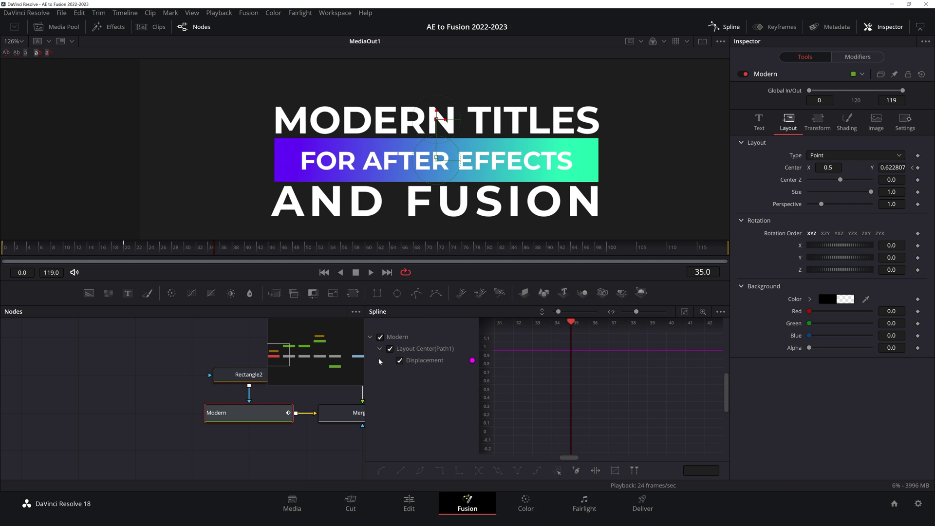
drag(555, 367, 684, 392)
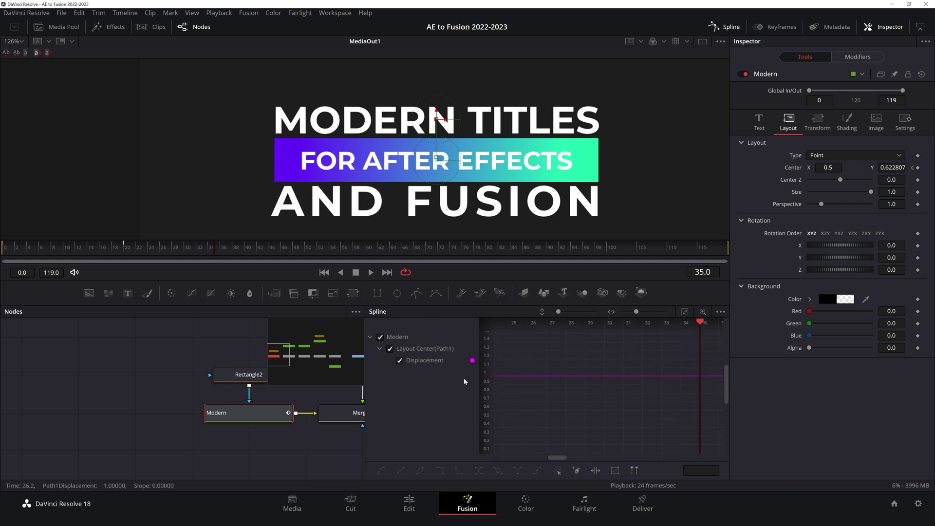
drag(492, 395, 594, 385)
drag(689, 395, 610, 387)
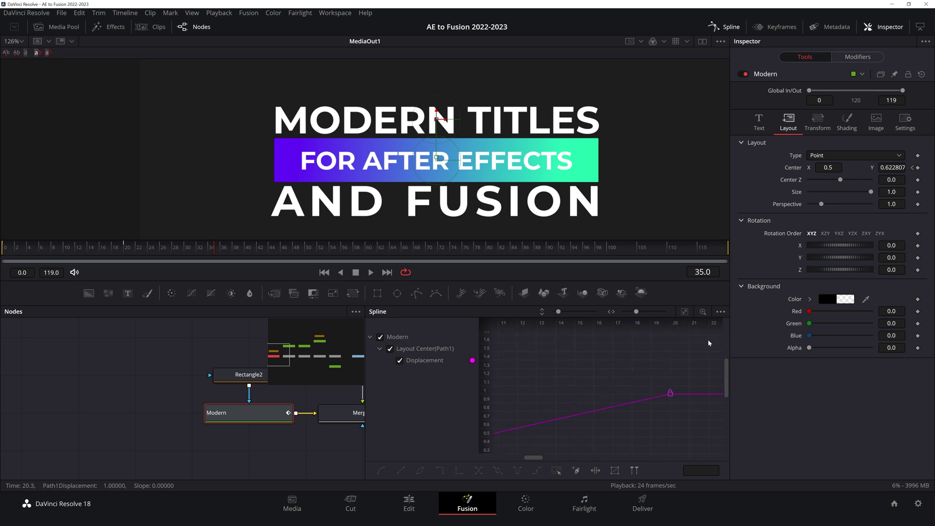
click(685, 313)
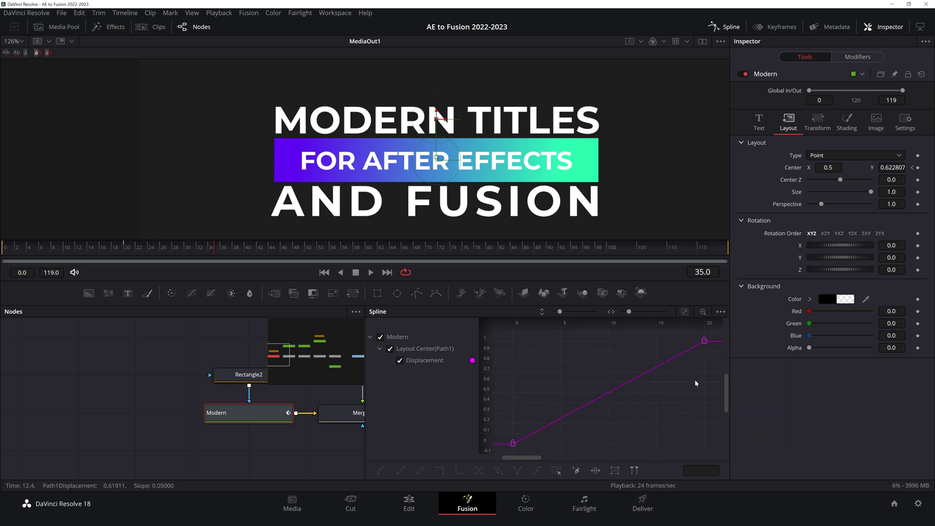
Ease the Modern curve into frame 20 with a horizontal handle reaching back to about frame 4, play the animation and close the Spline editor.
drag(680, 387, 731, 332)
drag(640, 375, 551, 344)
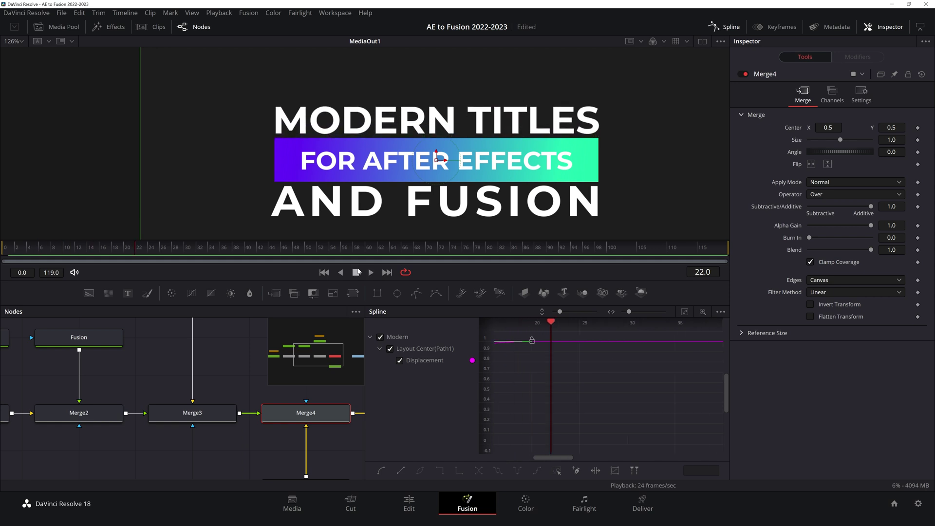
click(326, 274)
click(371, 274)
click(325, 273)
click(371, 273)
click(356, 273)
drag(597, 419, 646, 403)
drag(591, 392, 526, 426)
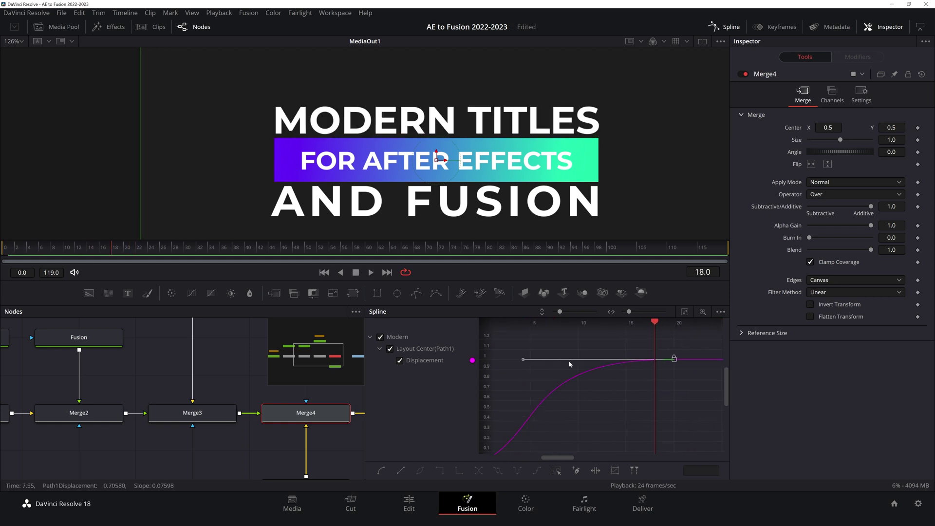
click(724, 27)
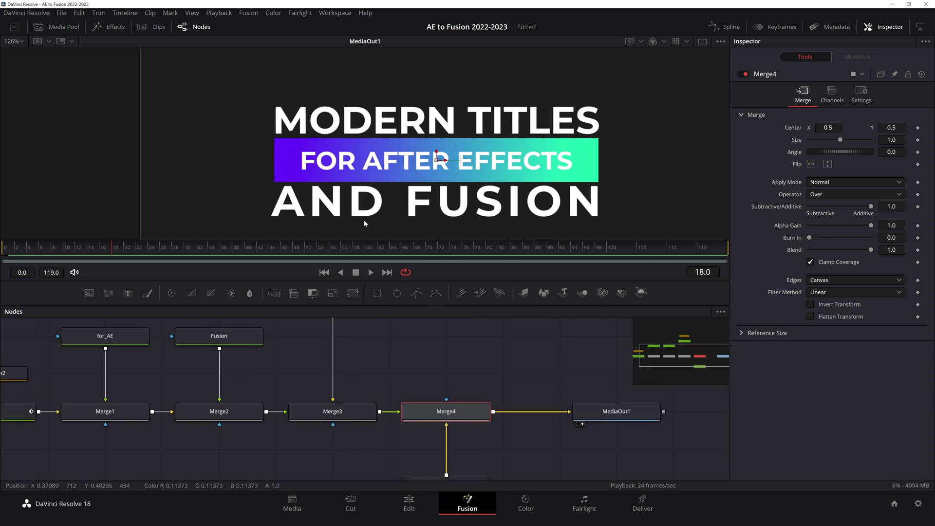
Add a Rectangle mask above the Fusion text node and connect it to that node.
drag(227, 340, 440, 395)
click(517, 376)
click(377, 295)
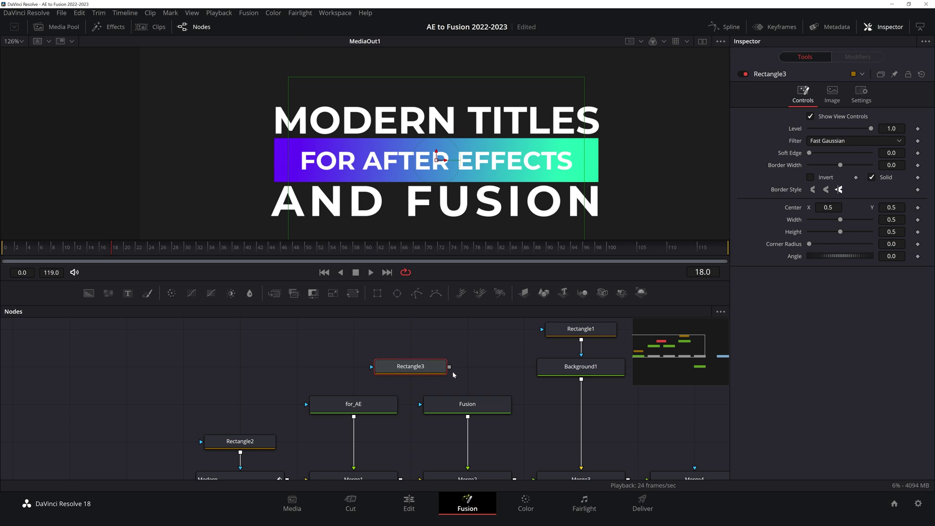
drag(449, 367, 423, 407)
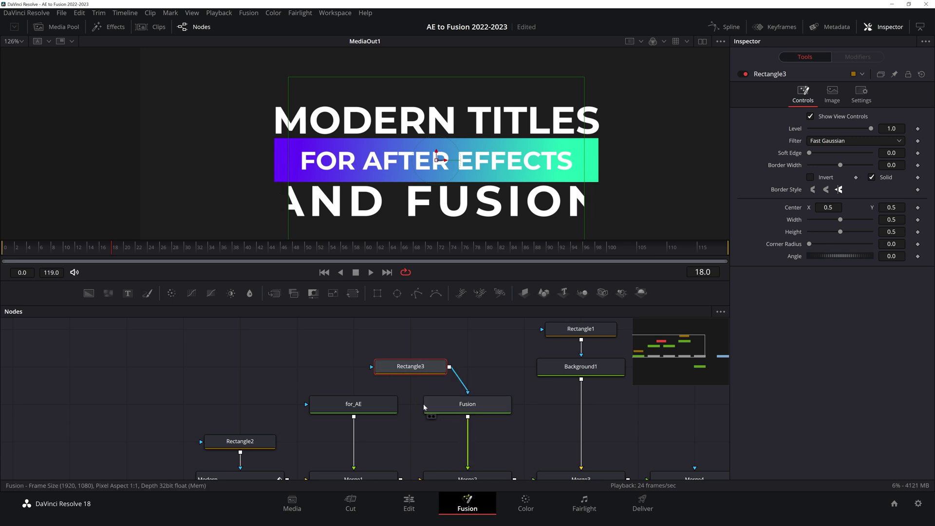
Reduce the Fusion text's mask height to about 0.17, move it down over AND FUSION and widen it past both ends of the line.
drag(450, 77, 452, 135)
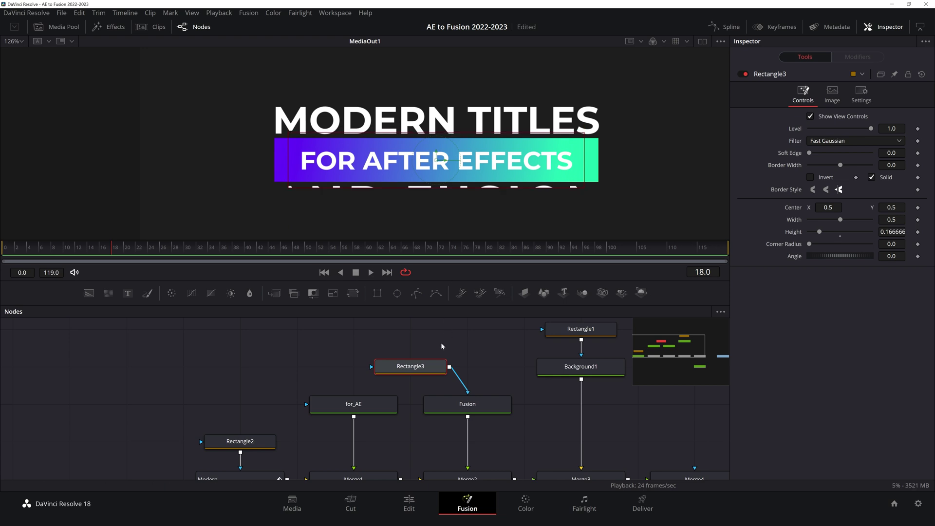
drag(440, 155, 437, 203)
drag(585, 208, 631, 209)
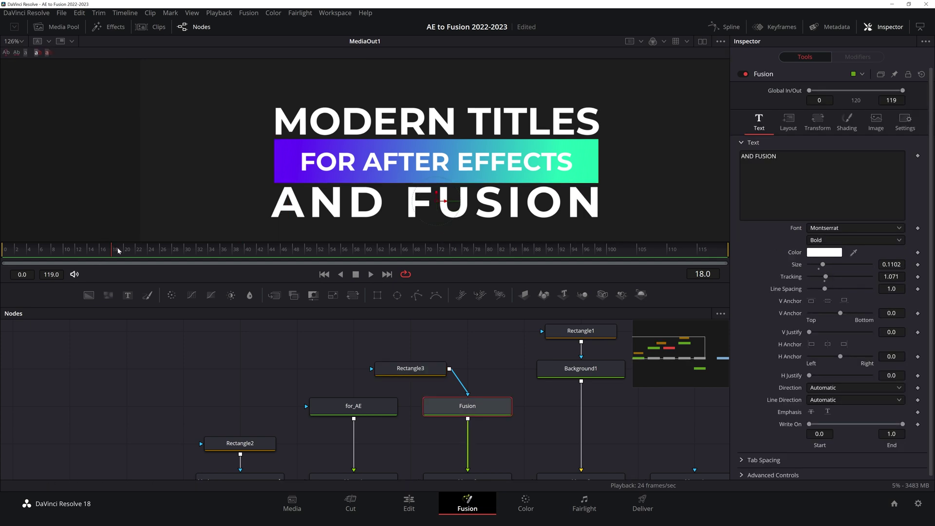
Keyframe the Fusion text's Center at frame 20 and raise it to about Y 0.515 at frame 0, behind the gradient box.
drag(118, 250, 126, 251)
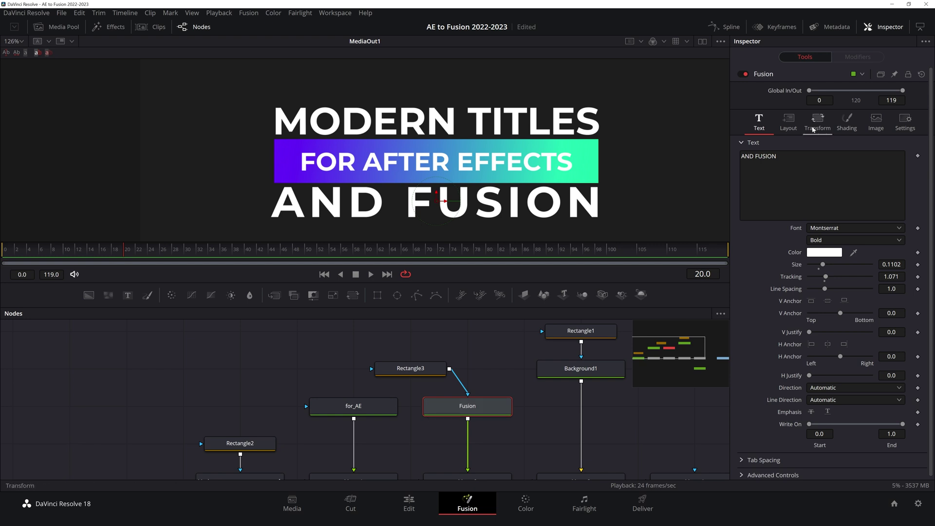
click(792, 124)
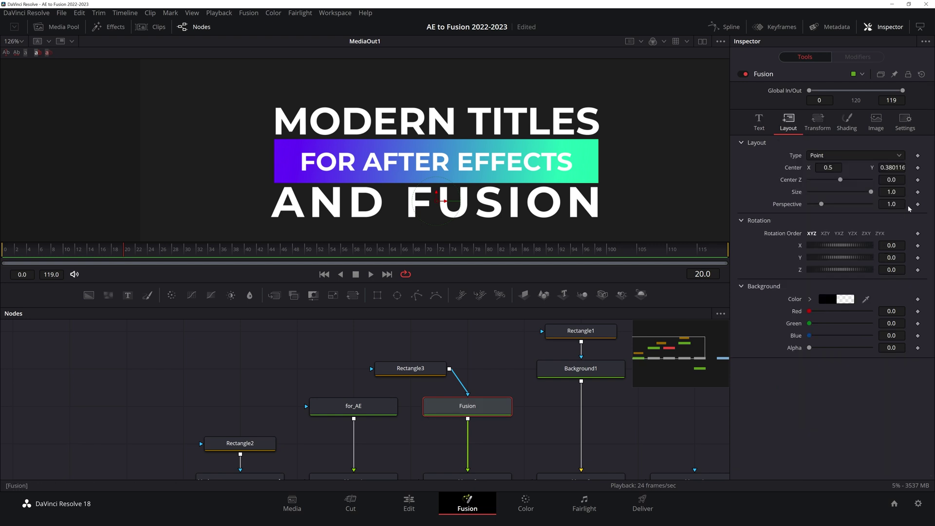
click(918, 168)
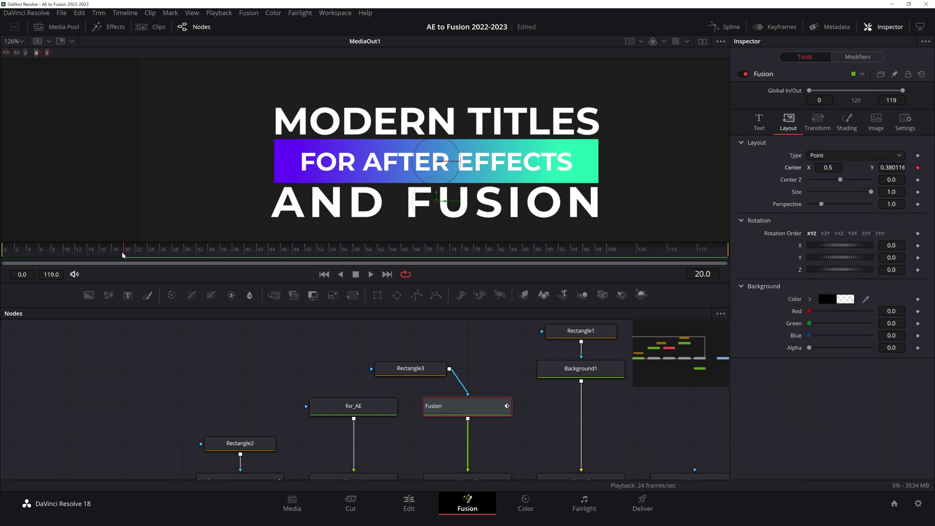
drag(125, 250, 1, 257)
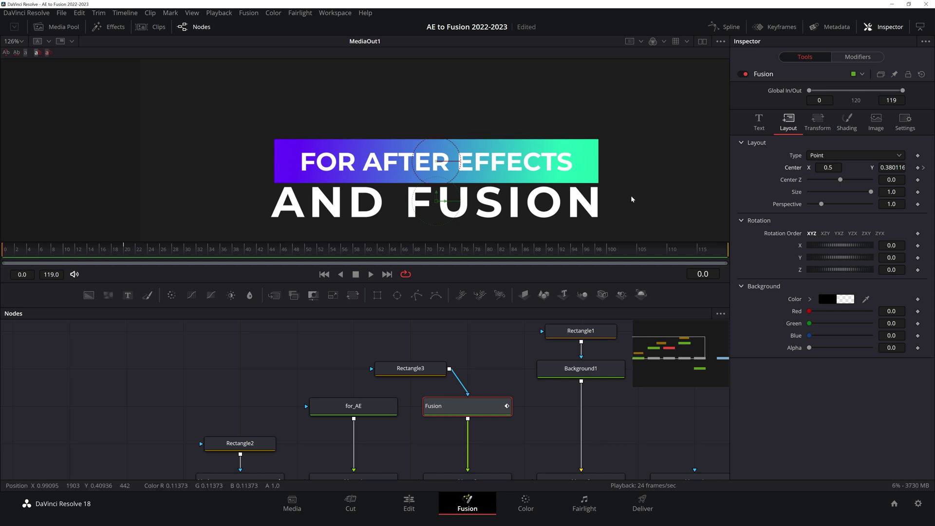
drag(436, 196, 437, 156)
In the Spline editor, hide the Modern curve and ease the Fusion curve into frame 20 with a horizontal handle back to about frame 3.5.
click(726, 26)
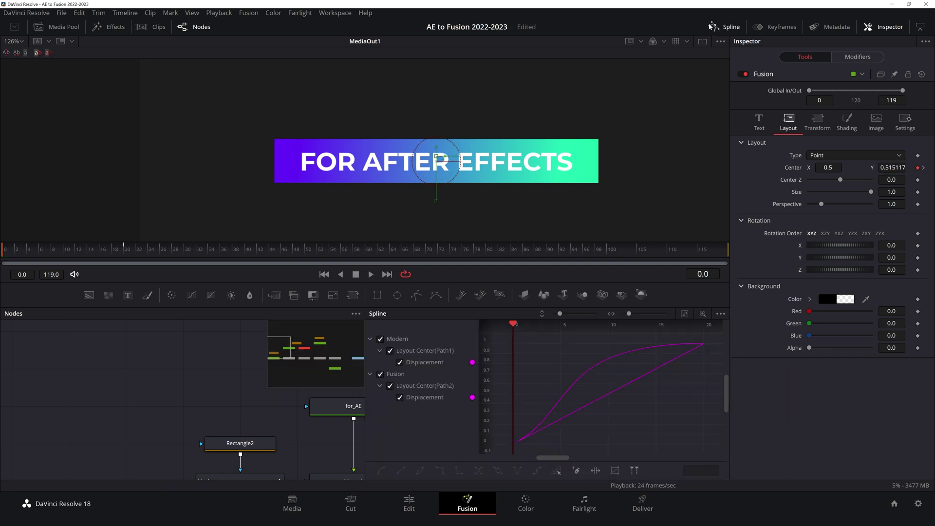
click(381, 339)
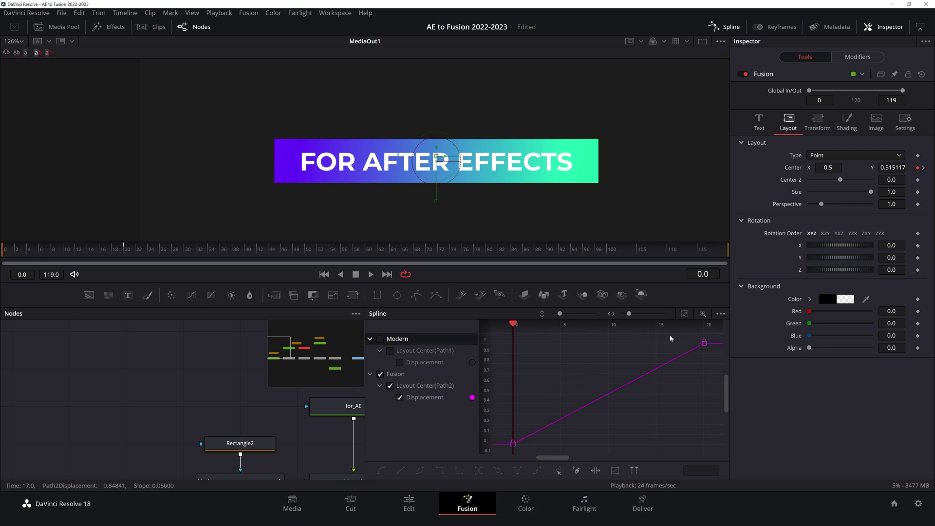
click(640, 376)
drag(640, 377, 545, 344)
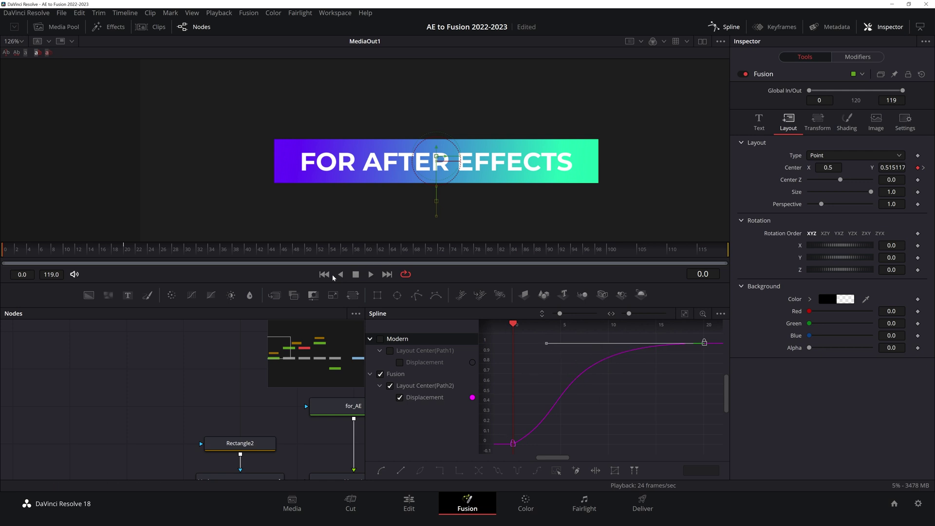
Play the animation, steepen the Fusion curve's handle at frame 0 for a faster start, and play it again.
click(372, 275)
click(325, 275)
click(370, 275)
click(356, 275)
click(324, 274)
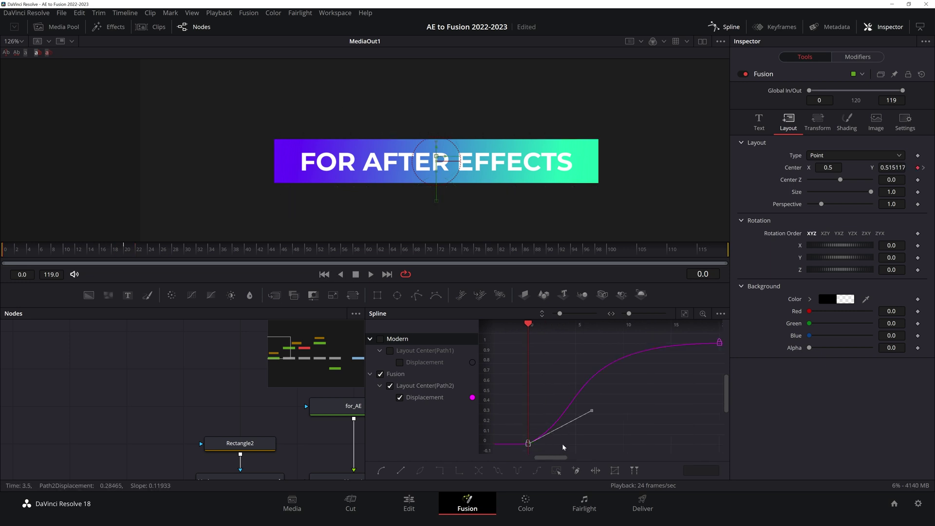
drag(589, 414, 549, 400)
click(370, 274)
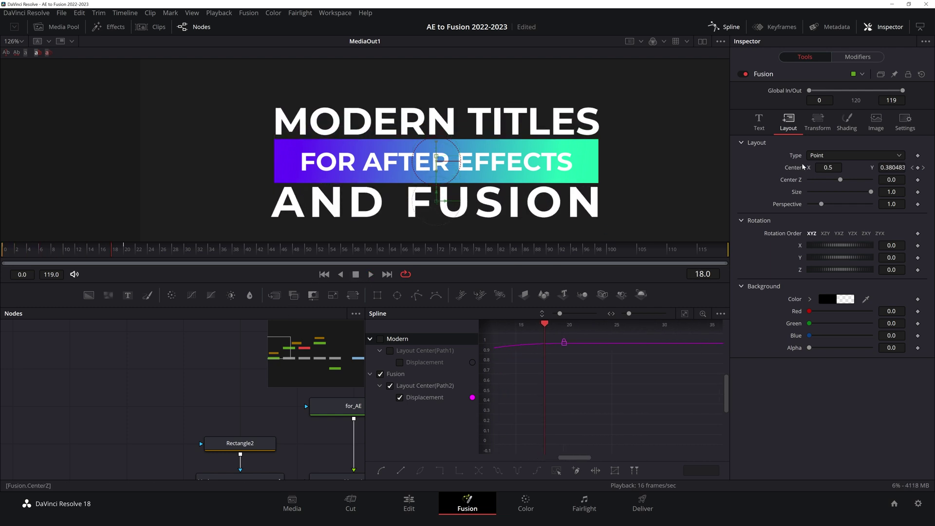
Show the Modern curve with Fusion's as reference, steepen Modern's frame 0 handle to match, and play both text reveals from the start.
click(381, 339)
click(381, 374)
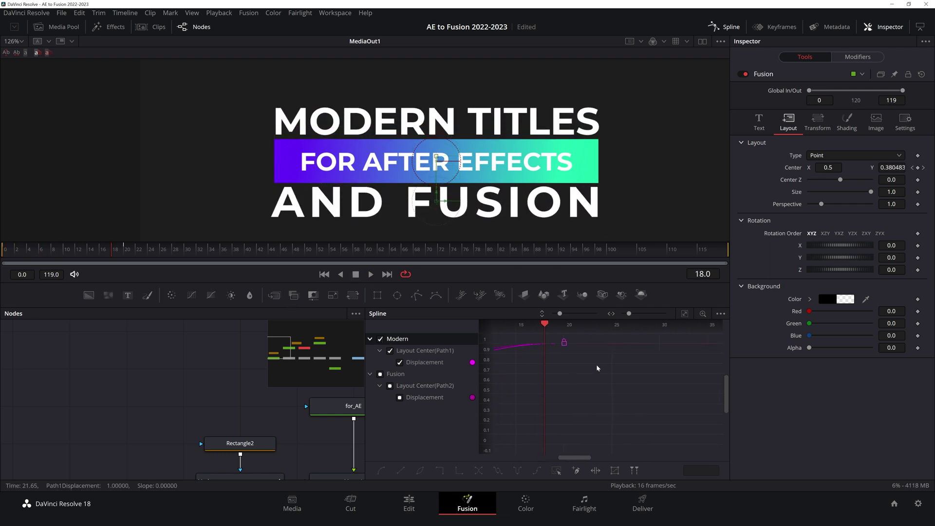
click(684, 314)
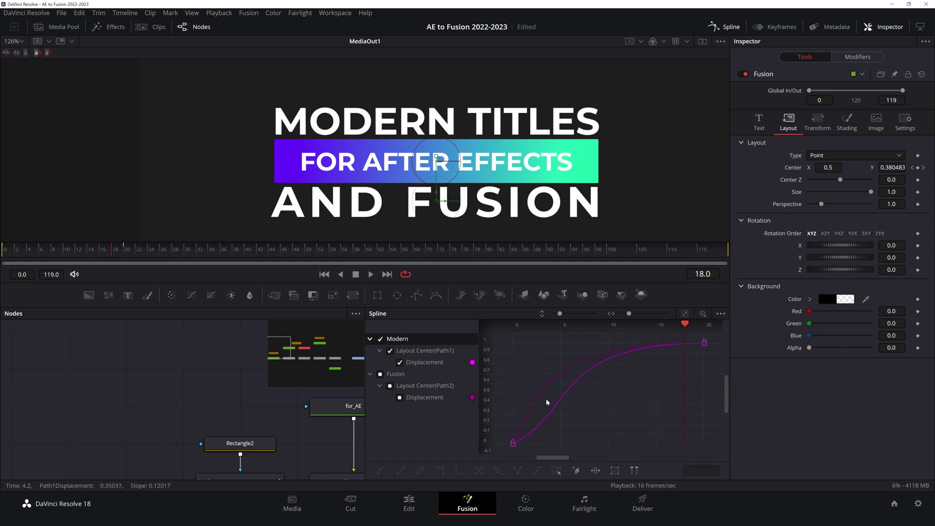
click(512, 443)
drag(574, 412, 537, 390)
click(324, 274)
key(space)
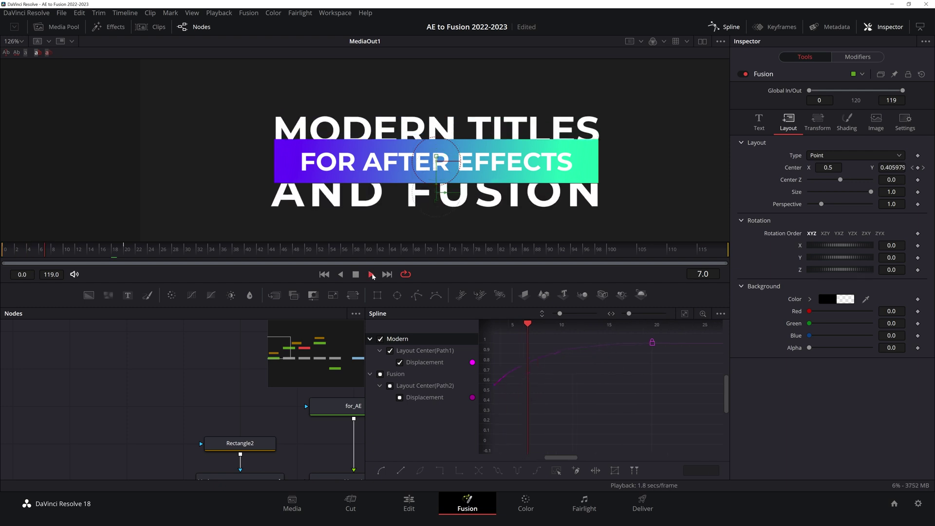
click(324, 274)
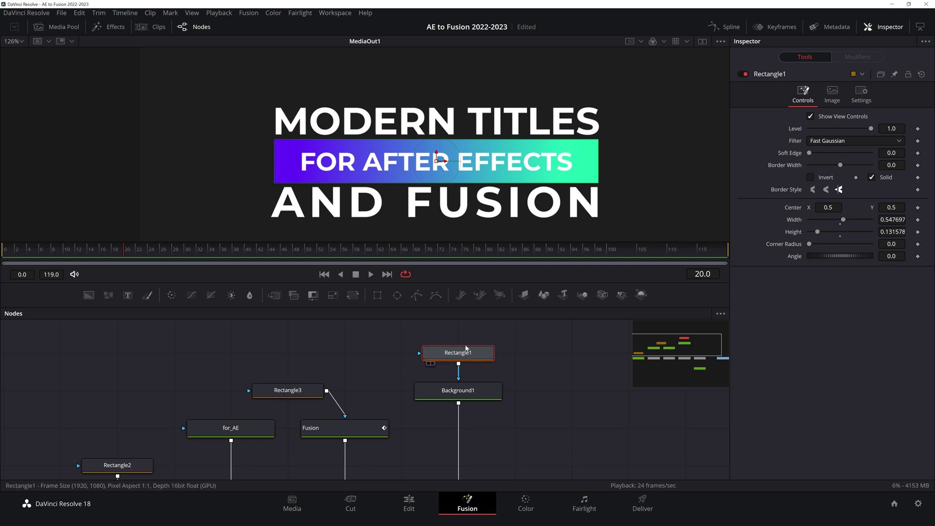
Try keyframing Rectangle1's Width at frame 20.
click(90, 249)
drag(90, 250, 122, 253)
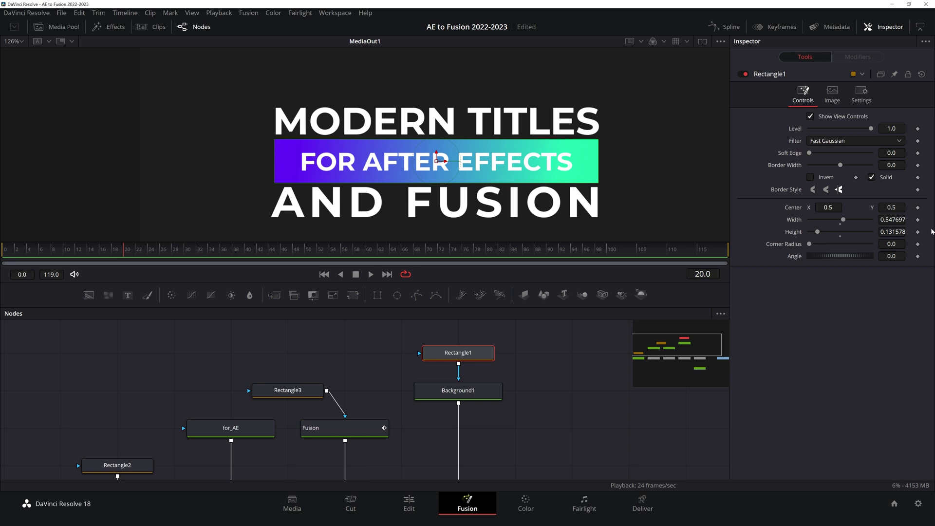
click(918, 220)
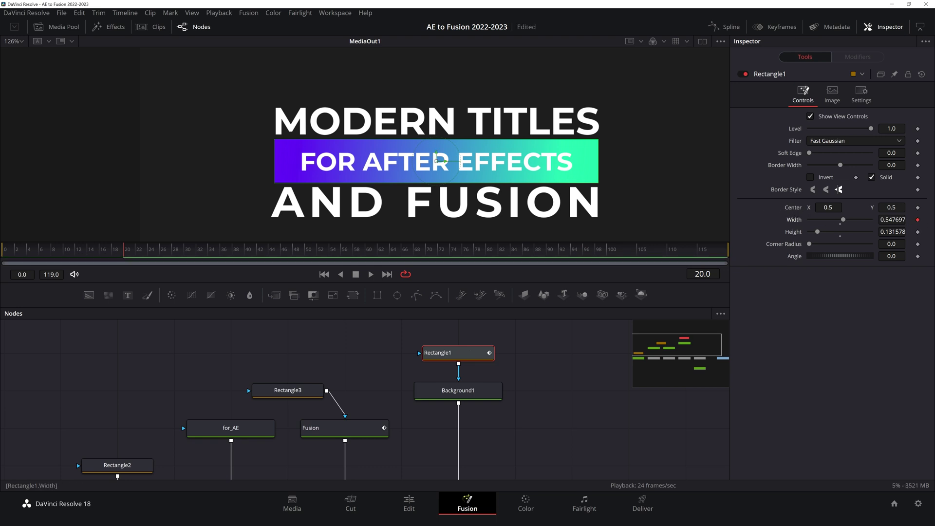
Add a Transform node after Background1 and set its Pivot X to 0.226, at the gradient bar's left edge.
click(470, 390)
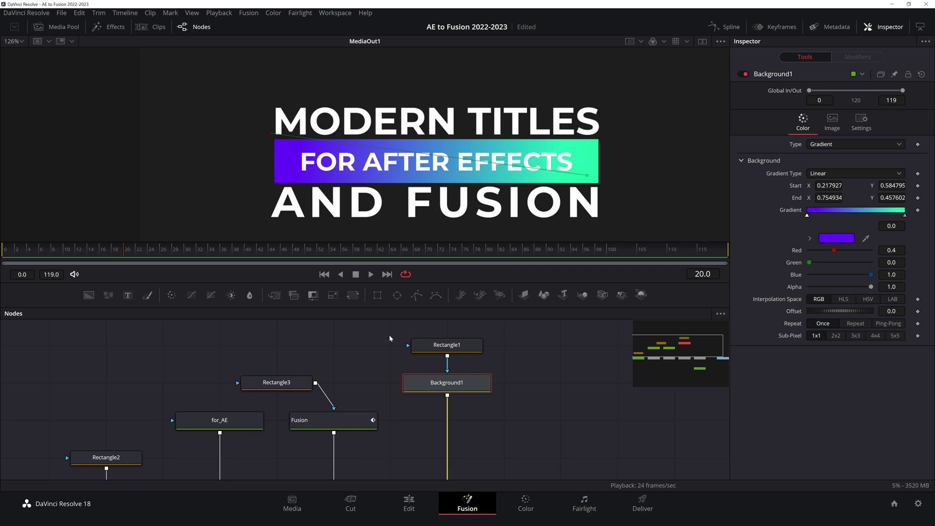
scroll(464, 366, down, 2)
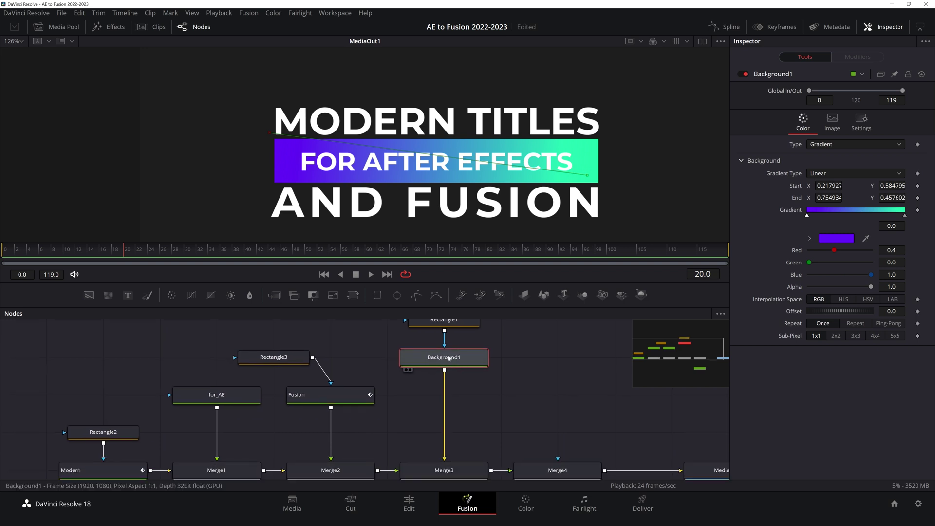
click(353, 296)
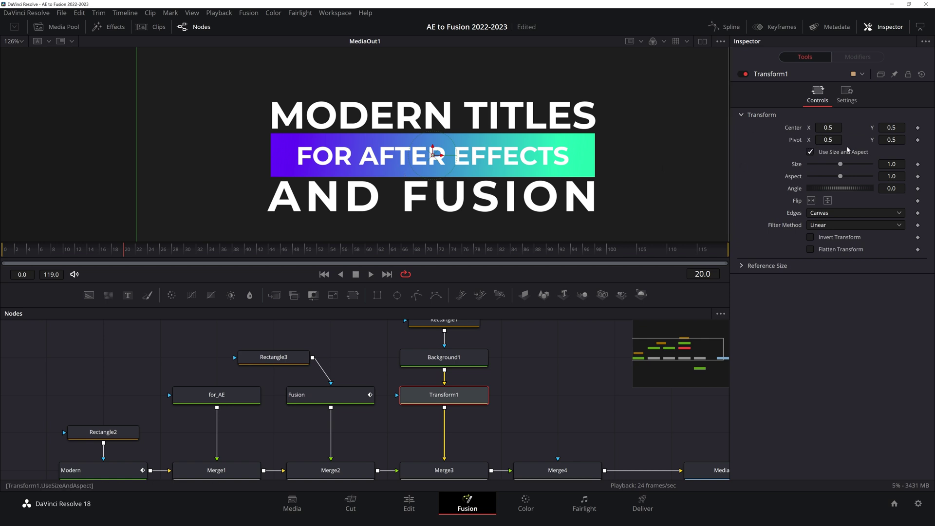
drag(829, 140, 825, 139)
drag(749, 142, 718, 143)
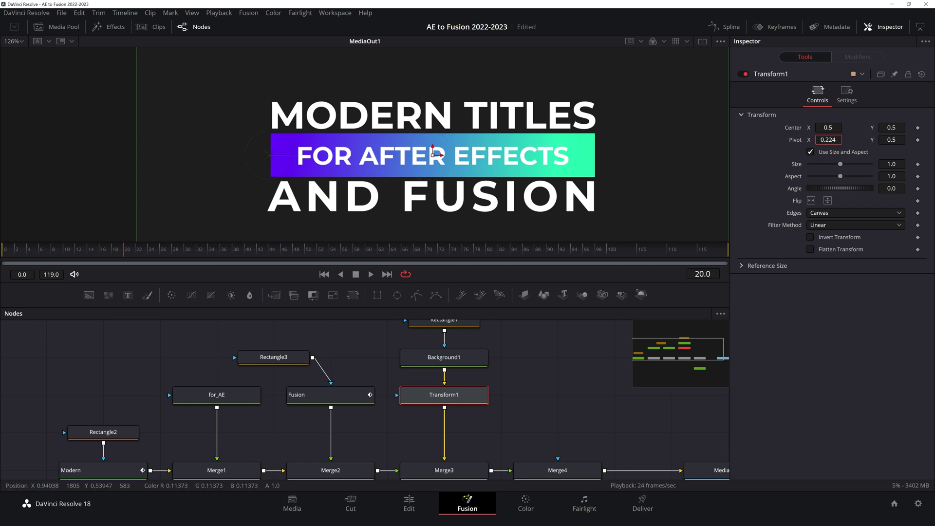
scroll(271, 161, up, 6)
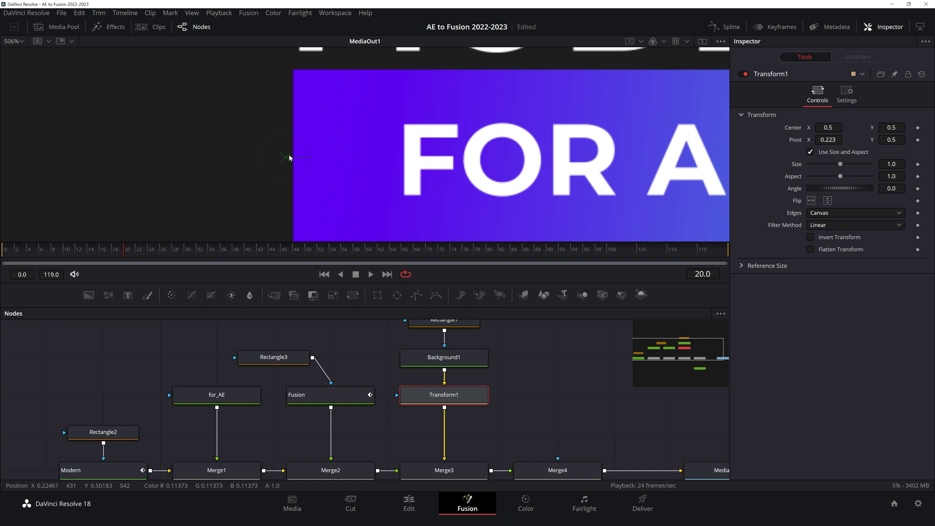
scroll(294, 163, up, 3)
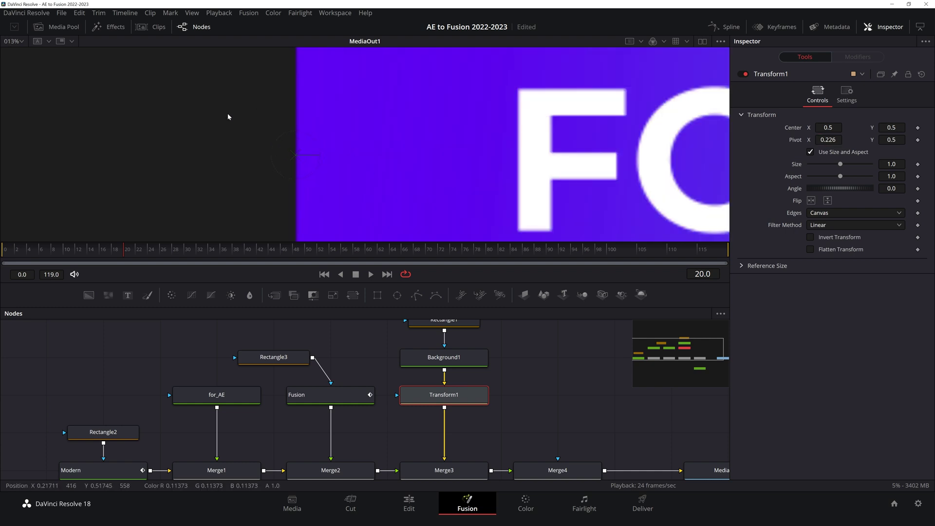
scroll(292, 142, down, 9)
scroll(292, 144, up, 2)
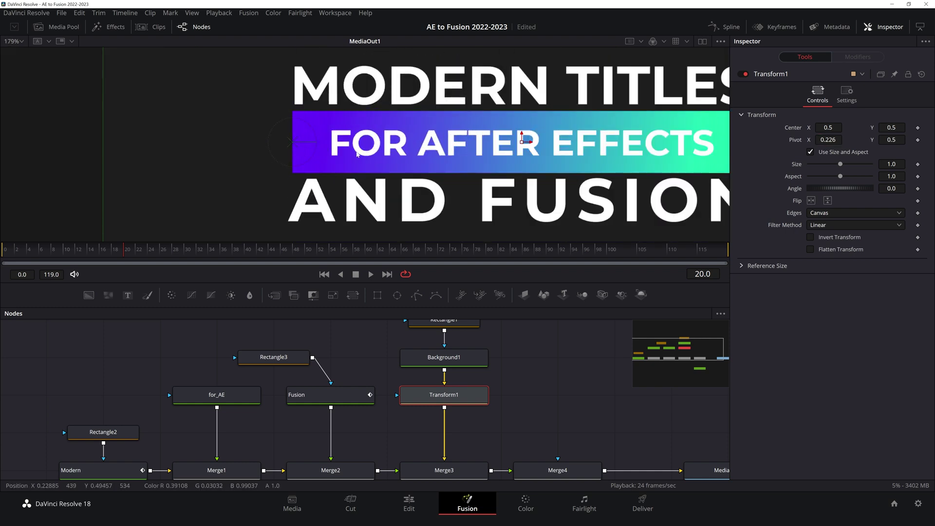
Separate the Transform's X and Y sizes, then keyframe X Size at 1.0 on frame 20 and 0.0 on frame 0.
click(811, 152)
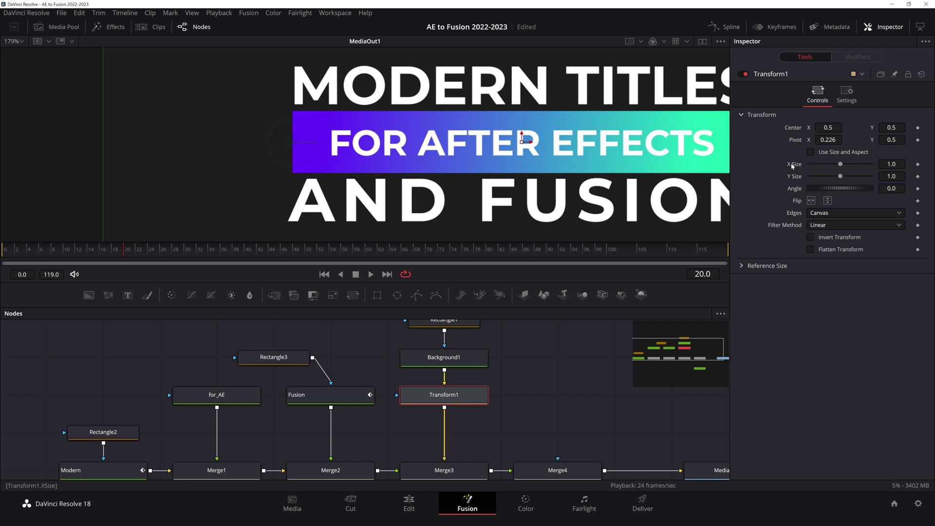
click(918, 164)
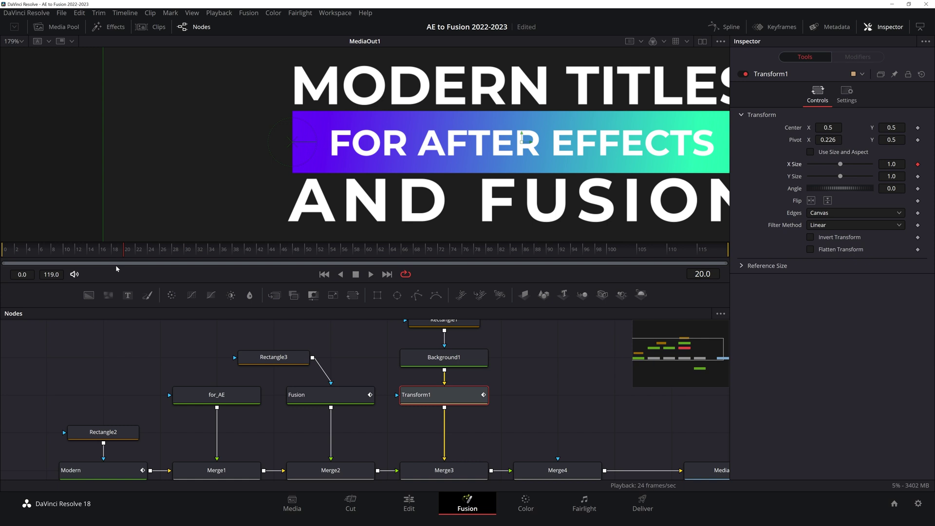
drag(79, 250, 1, 253)
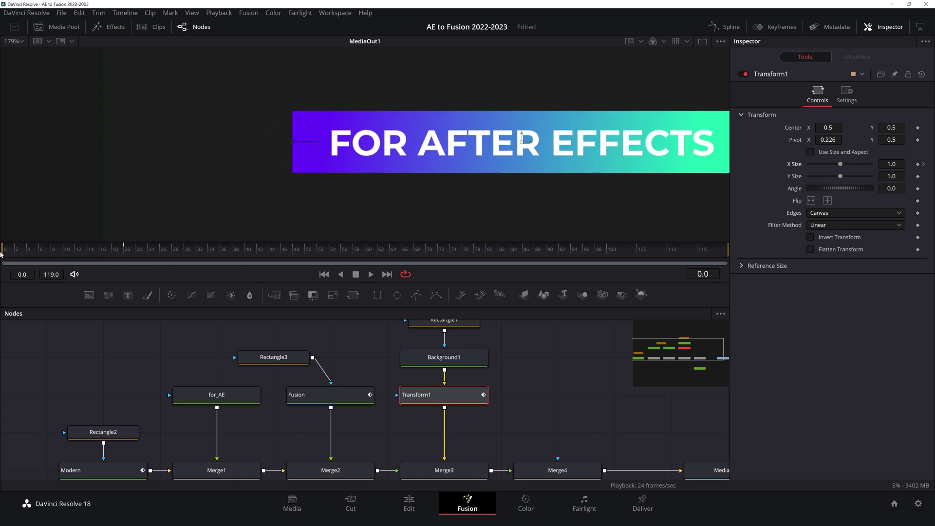
drag(839, 166, 809, 166)
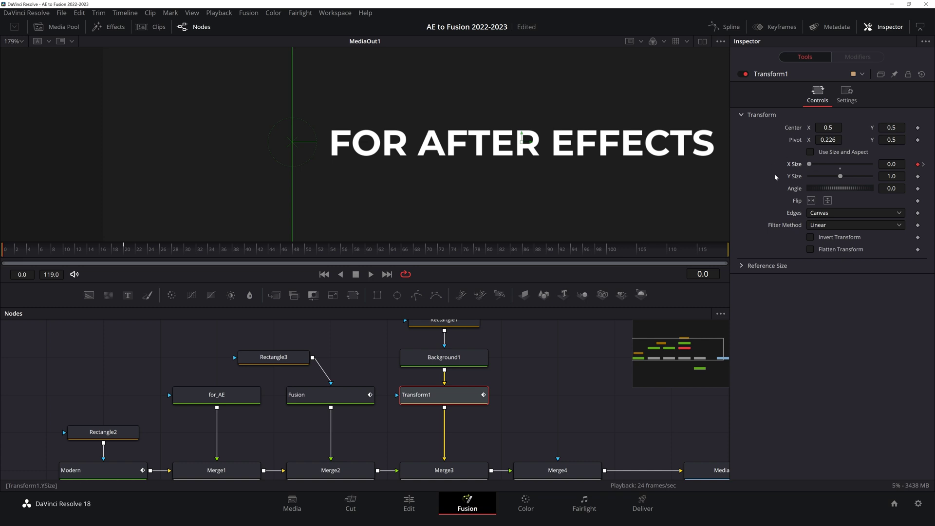
In the Spline editor, ease the Transform's X Size curve into frame 20 and steepen its start to match the text curves, hiding Modern's curve meanwhile.
click(724, 27)
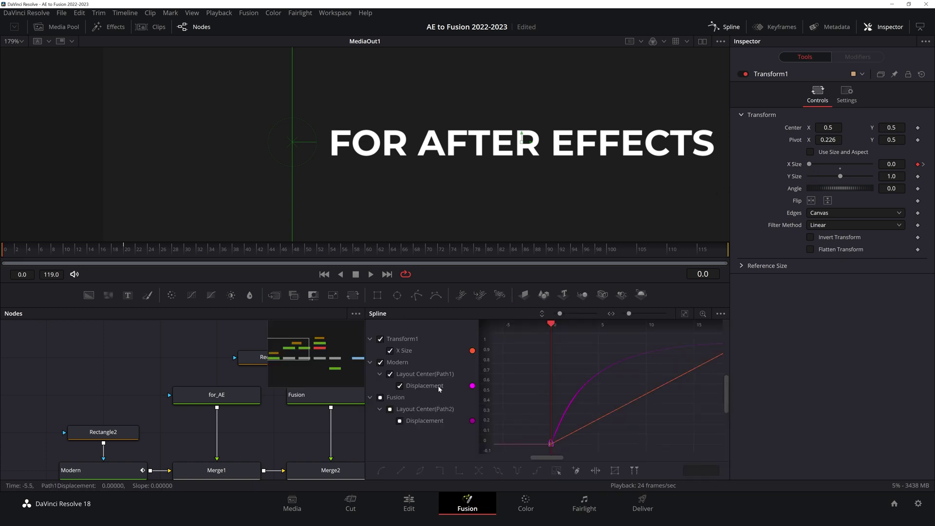
click(381, 362)
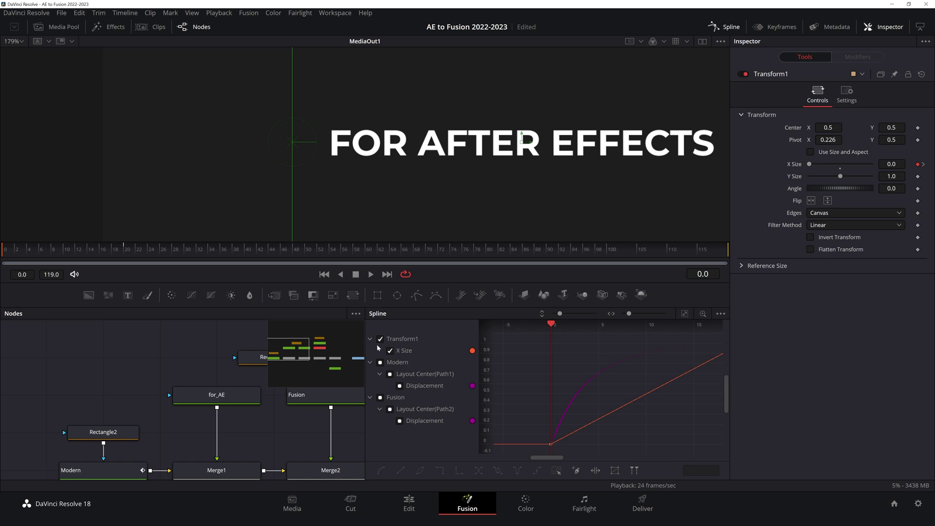
scroll(701, 342, right, 1)
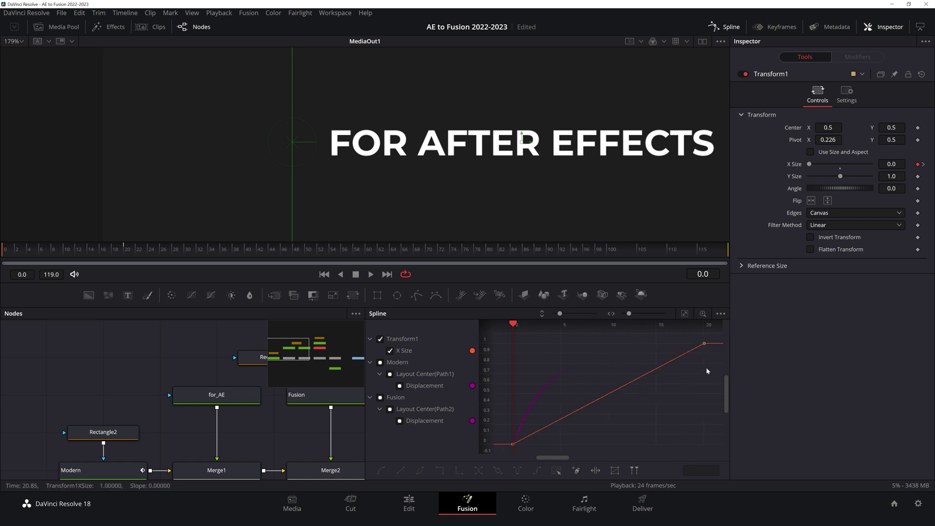
drag(688, 380, 727, 334)
drag(640, 377, 571, 344)
drag(534, 395, 527, 389)
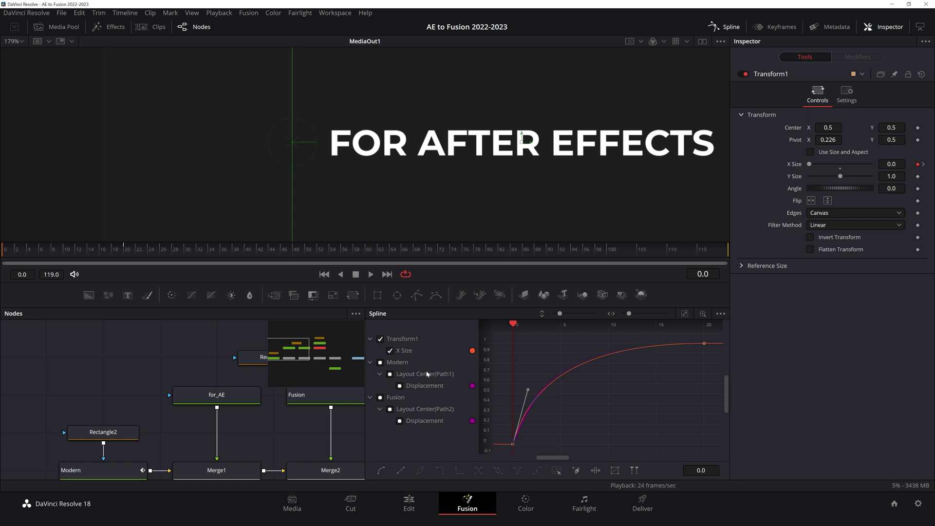
click(380, 364)
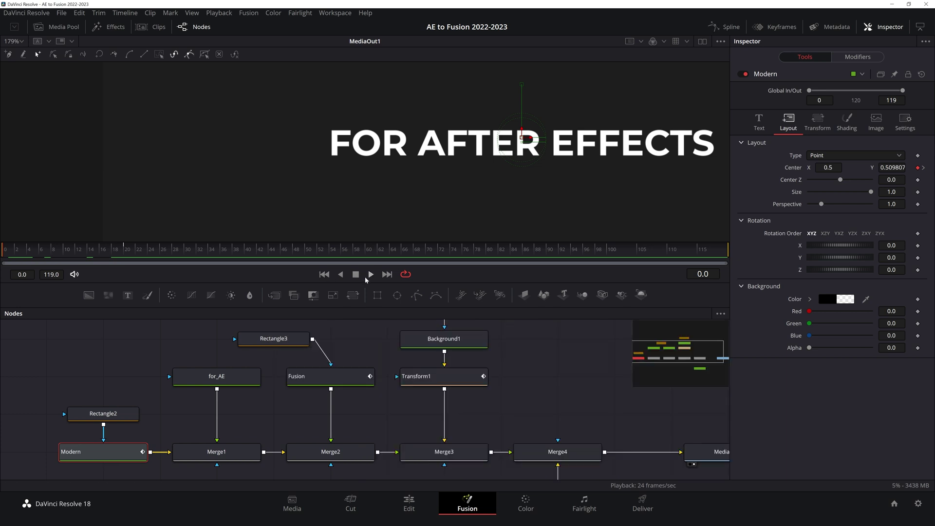
Play the animation and scrub through the opening frames to check the gradient bar's reveal with the text.
click(370, 276)
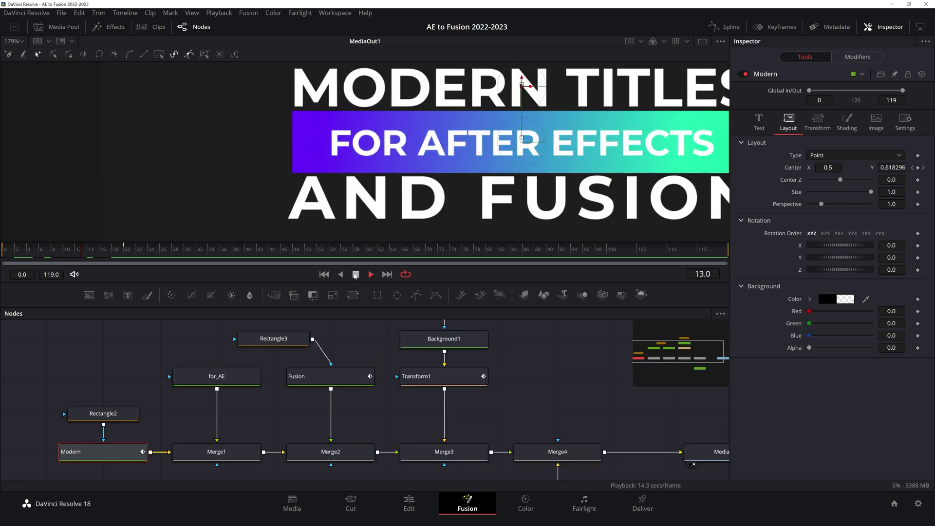
click(355, 275)
scroll(463, 196, down, 5)
drag(99, 251, 70, 262)
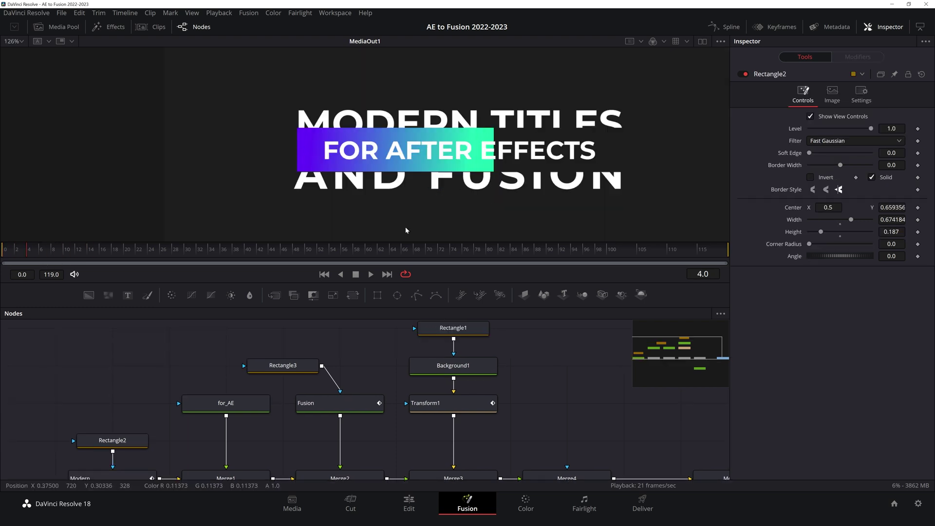
Keyframe the for_AE text's Write On at frame 20, set its End to 0.0 at frame 0, and scrub through the result.
drag(380, 376, 461, 360)
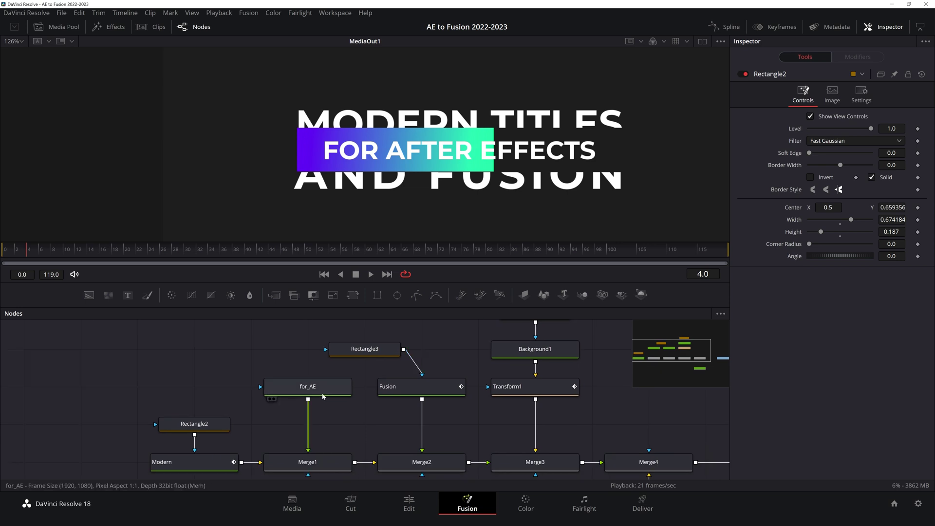
click(306, 394)
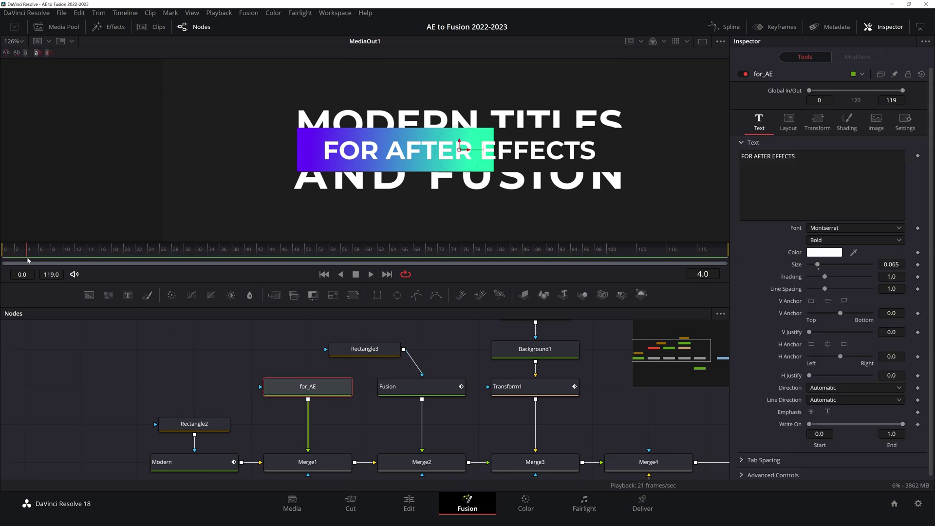
click(125, 251)
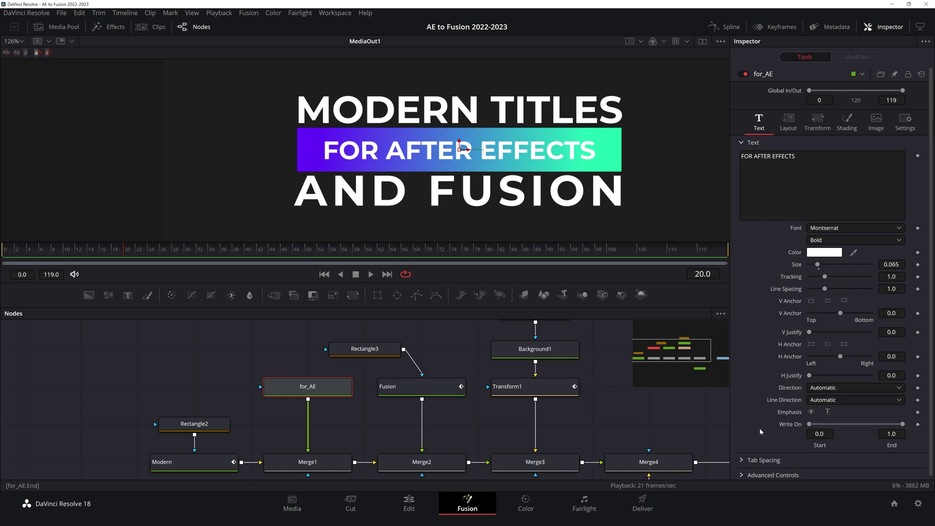
click(918, 425)
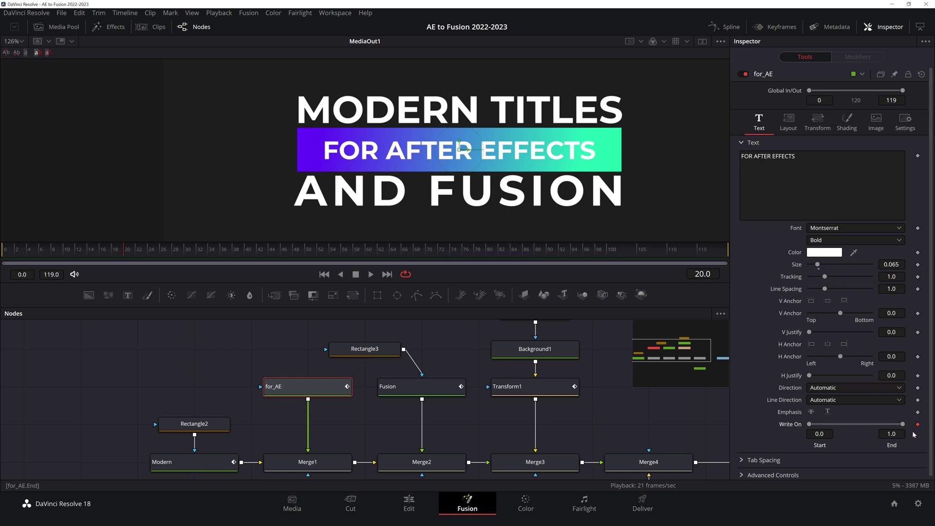
click(4, 249)
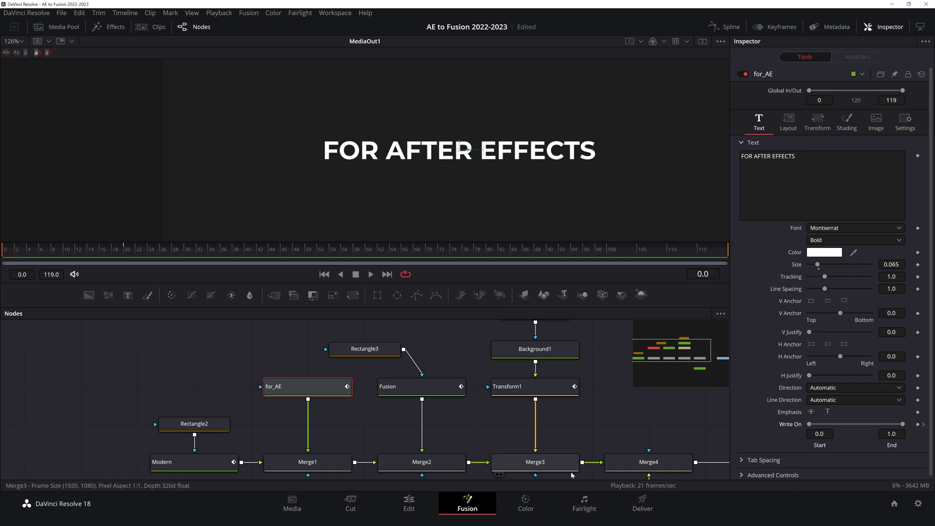
key(ctrl+s)
mouse_move(809, 425)
mouse_down()
mouse_move(884, 426)
mouse_move(788, 426)
mouse_up()
drag(902, 424, 776, 424)
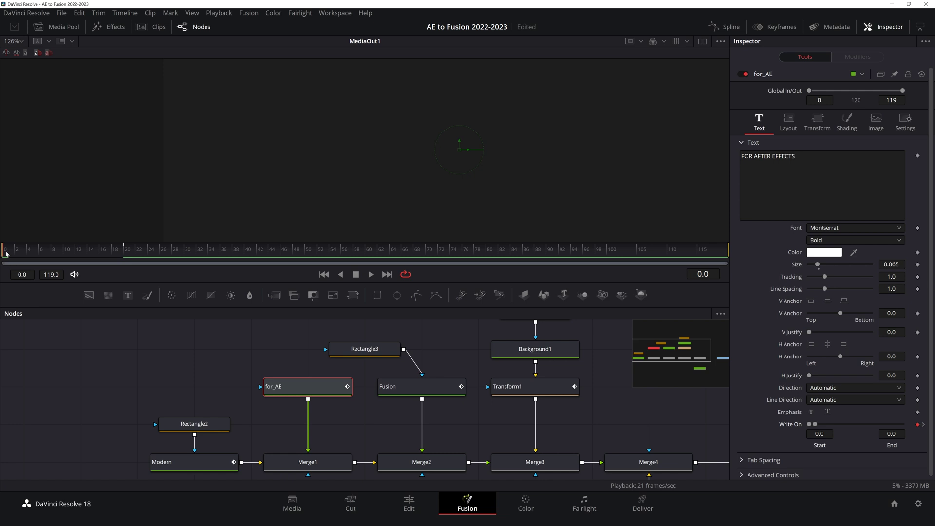
click(42, 255)
drag(43, 256, 115, 255)
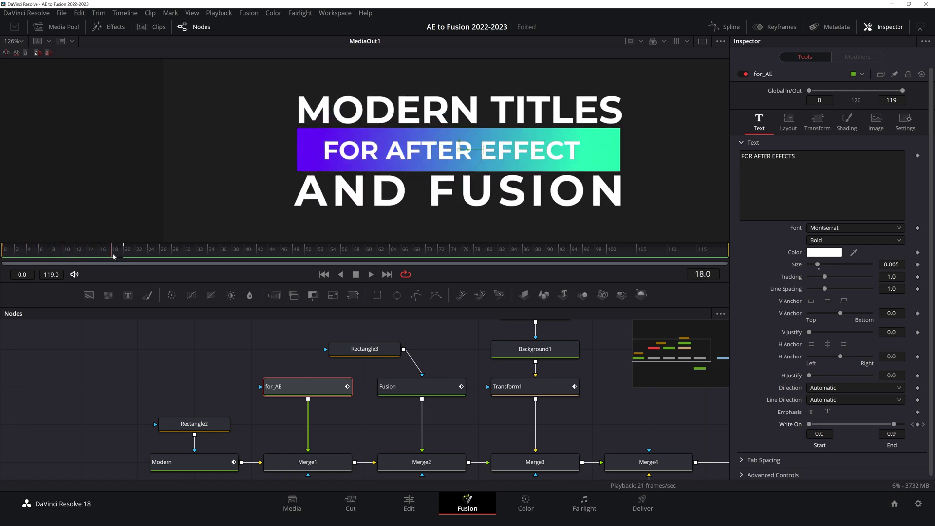
In the Spline editor, hide the other curves and ease for_AE's Write On End into frame 20 with a handle back to about frame 5.
click(729, 28)
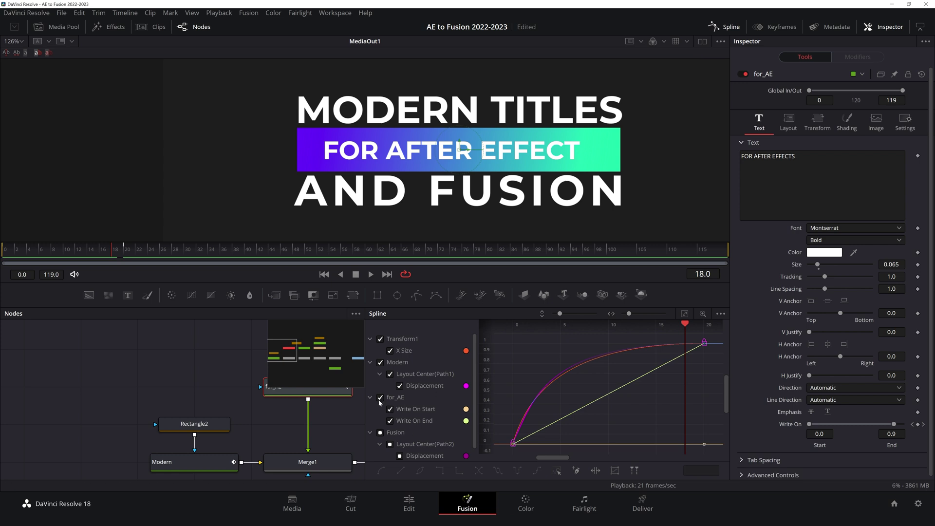
click(379, 399)
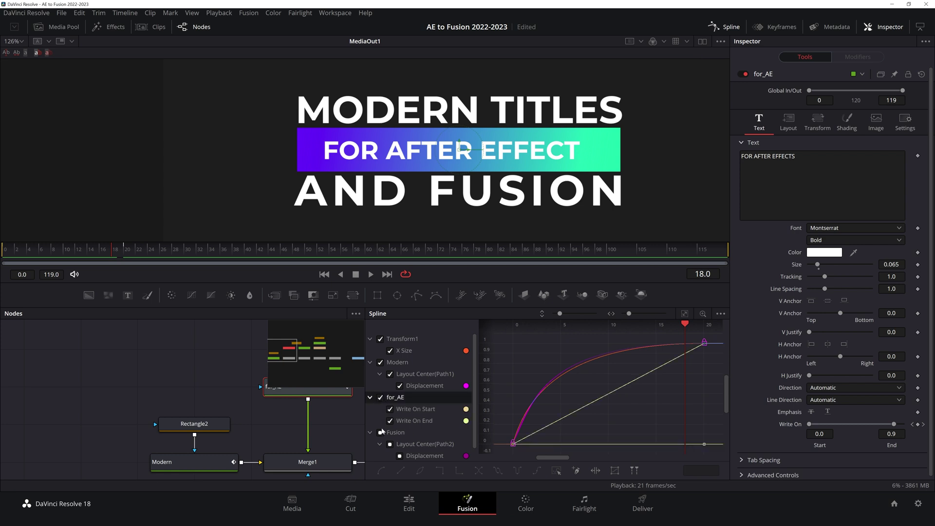
click(382, 340)
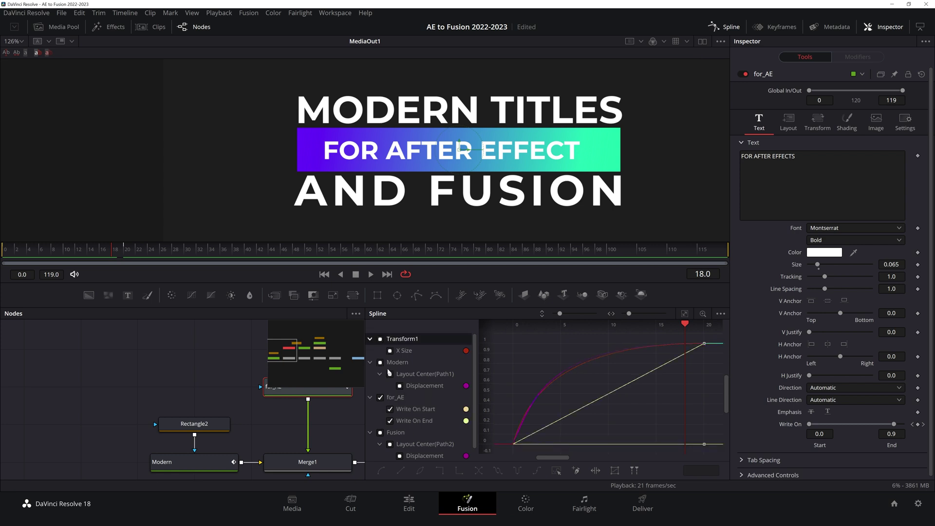
scroll(408, 412, down, 1)
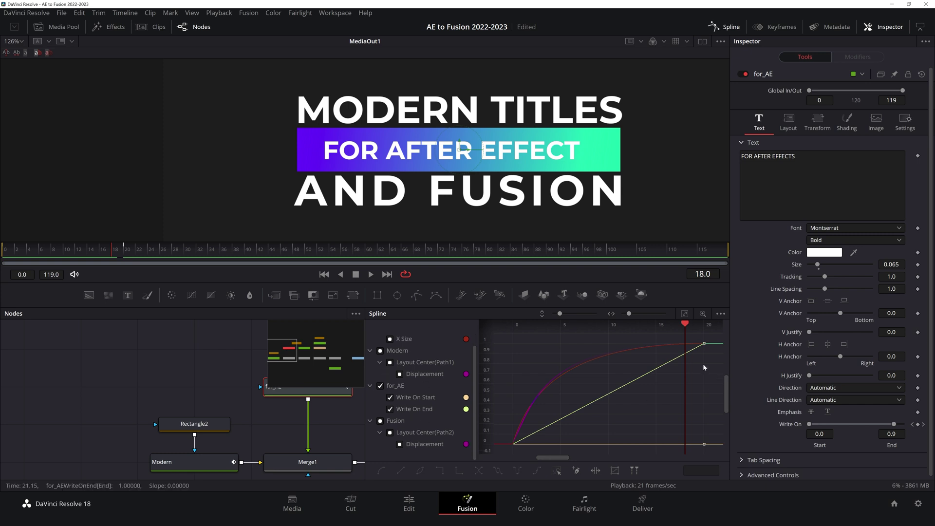
click(632, 379)
drag(632, 378, 554, 345)
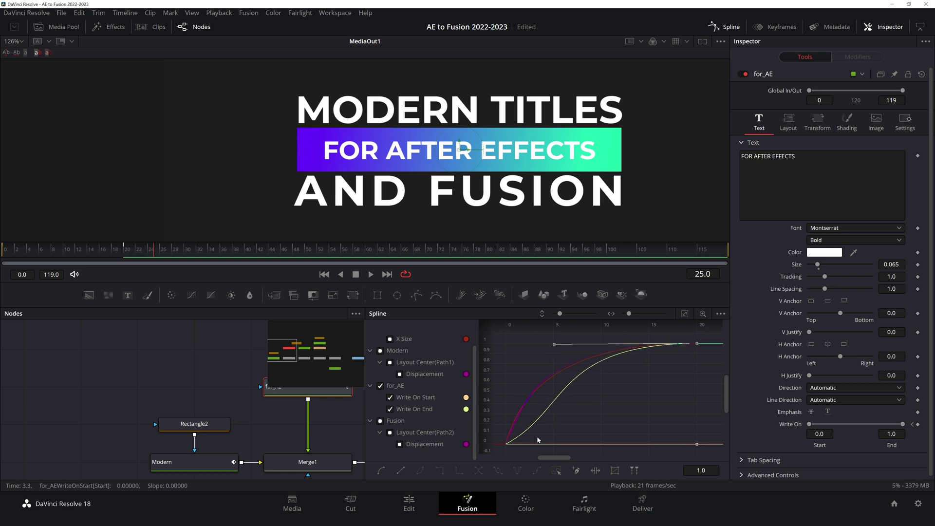
Play the animation from the start, then steepen the Write On End curve's frame 0 handle for a faster start.
click(323, 274)
click(370, 275)
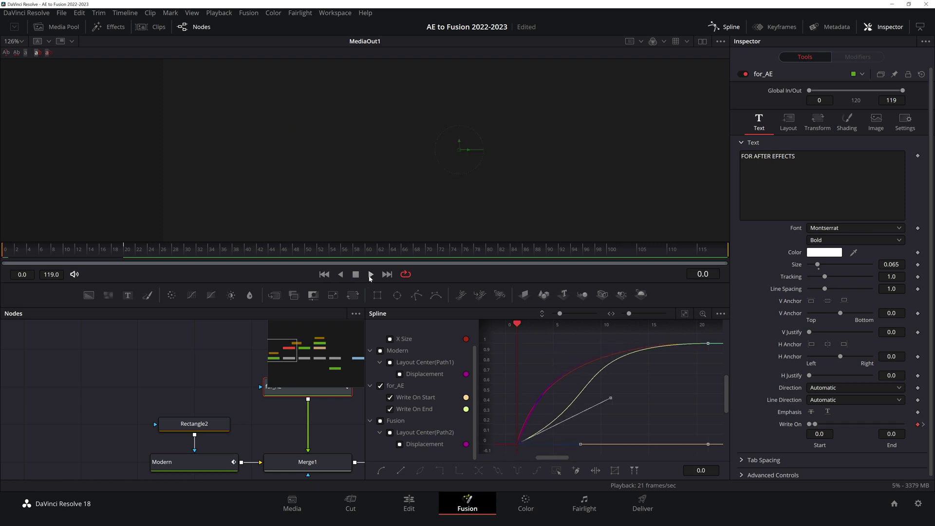
click(356, 274)
click(324, 274)
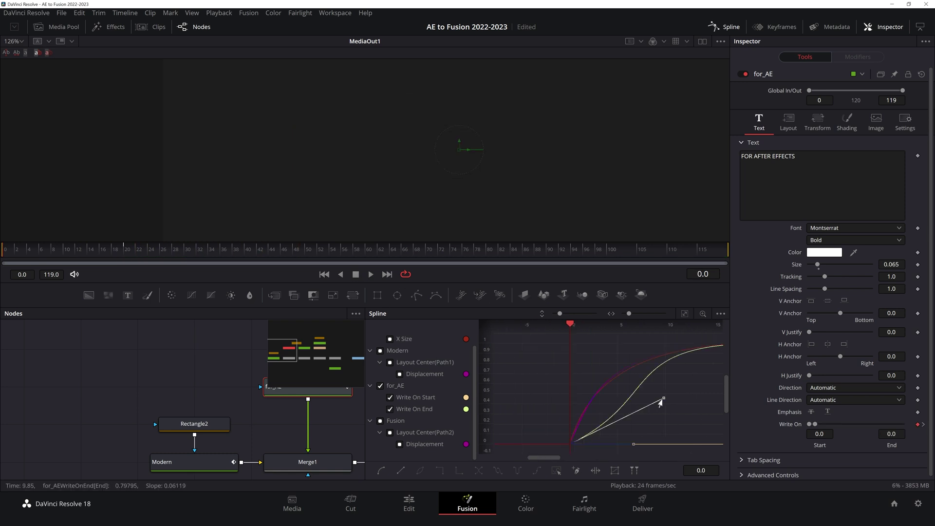
drag(652, 394, 594, 377)
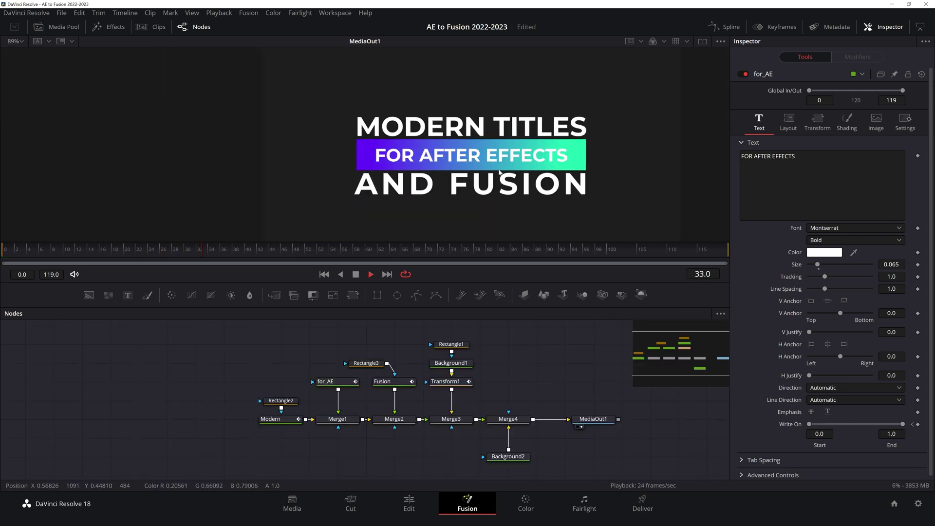
Replay the title, then in the Keyframes editor expand Transform1 and shift both XSize keyframes one frame later.
click(325, 274)
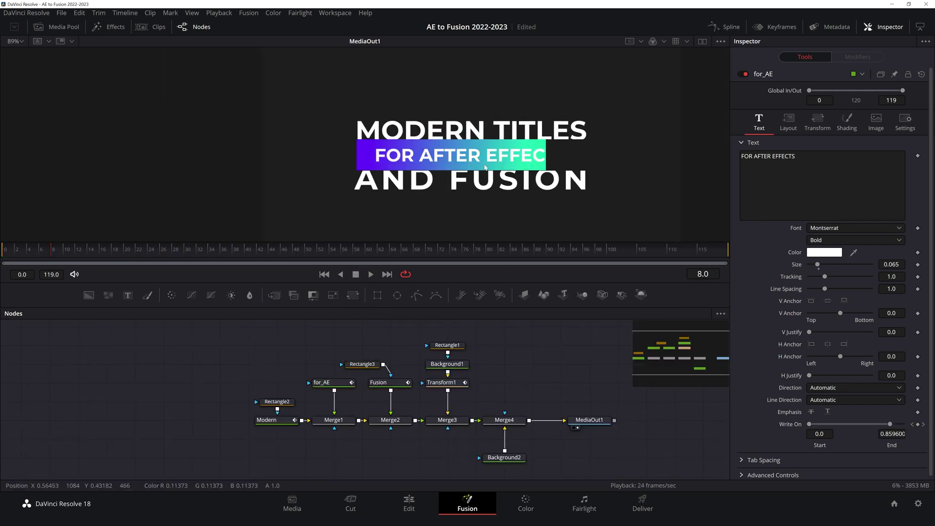
drag(26, 250, 75, 251)
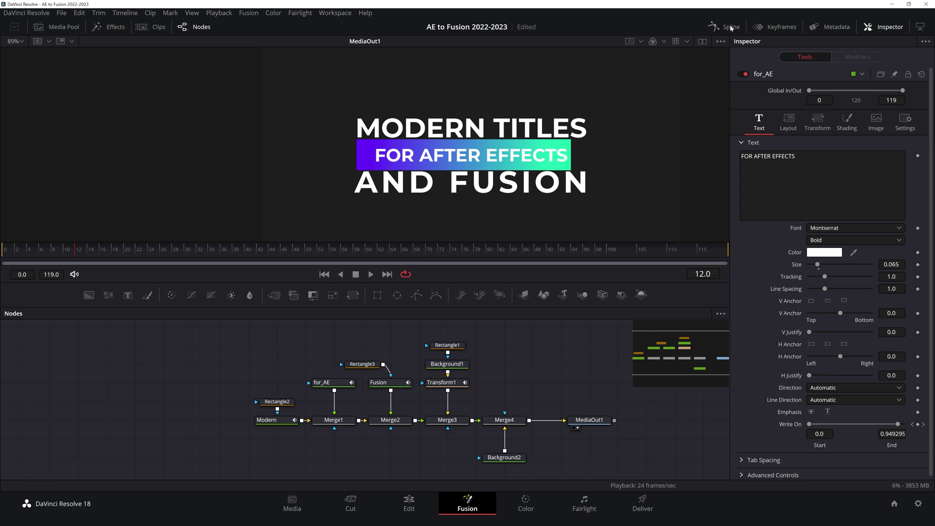
click(777, 27)
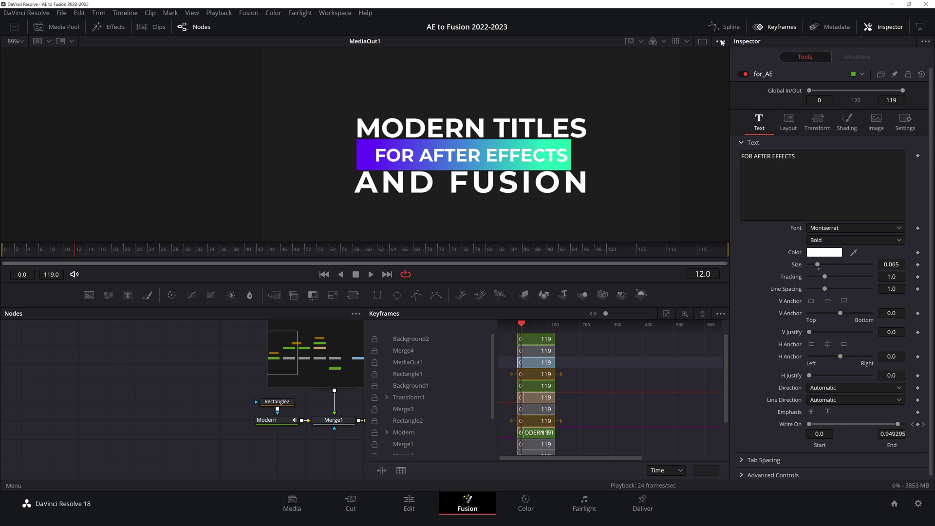
click(666, 313)
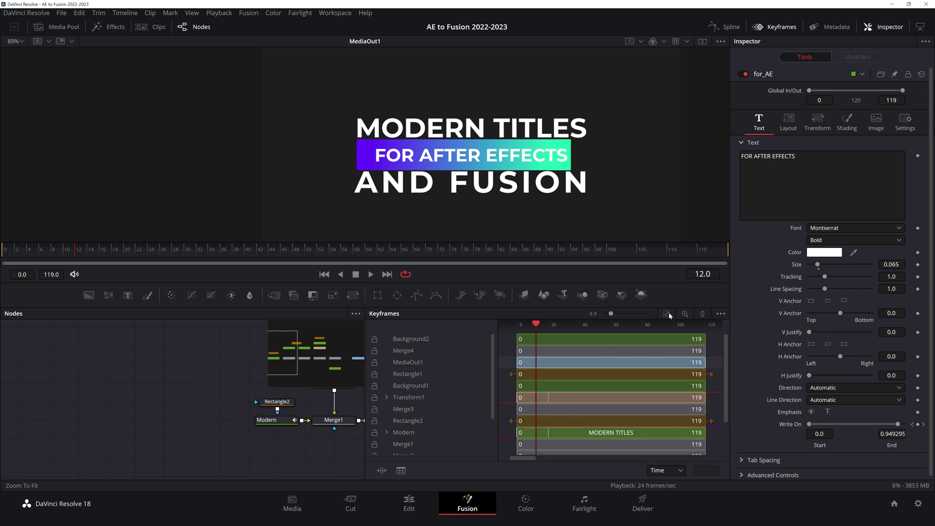
scroll(553, 362, down, 3)
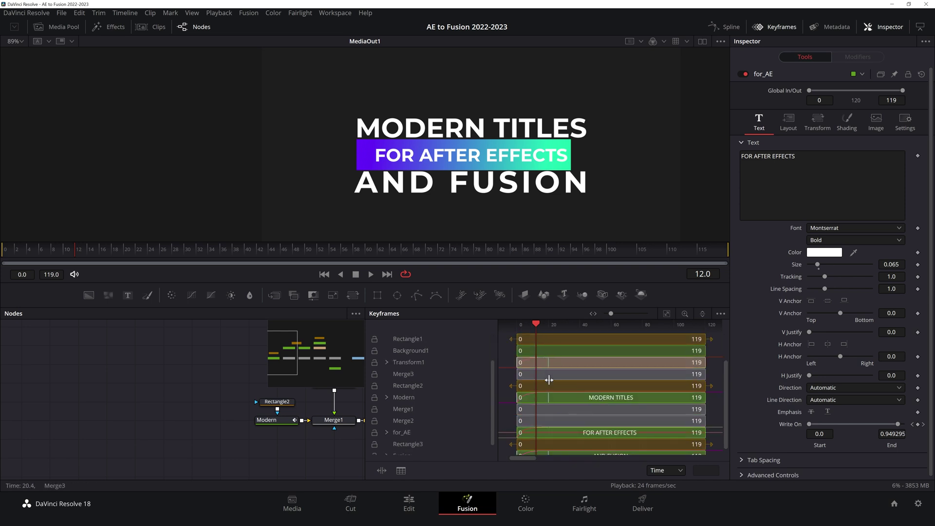
click(411, 363)
click(387, 362)
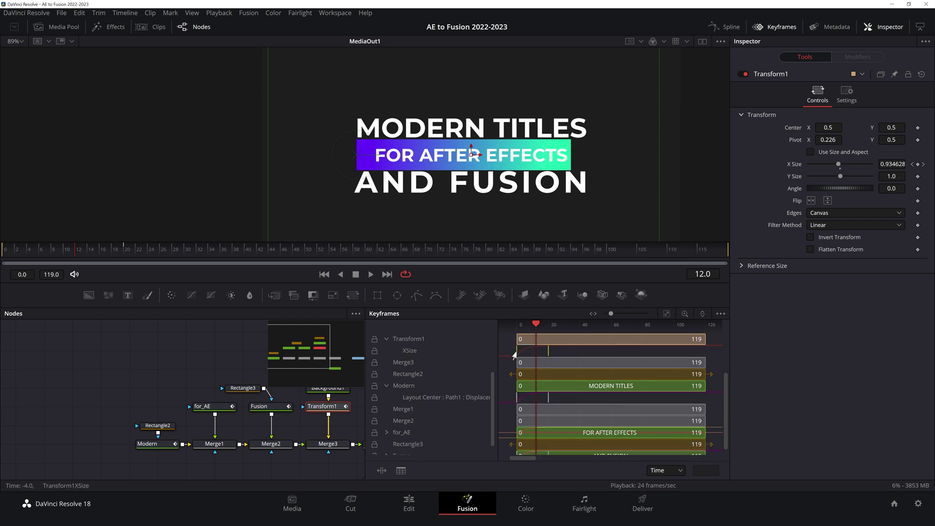
drag(516, 350, 518, 351)
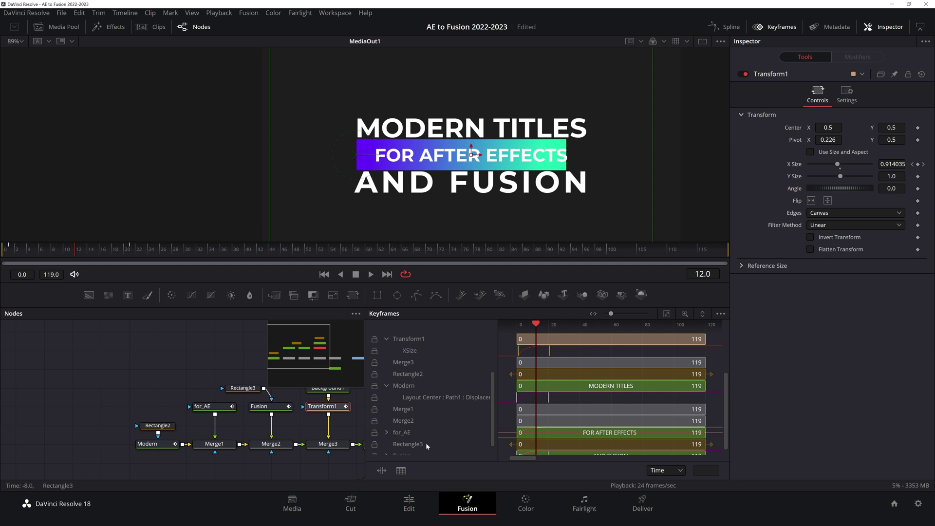
Expand for_AE in the Keyframes editor and shift its WriteOnStart and WriteOnEnd keyframes a few frames later.
click(387, 432)
scroll(426, 442, down, 1)
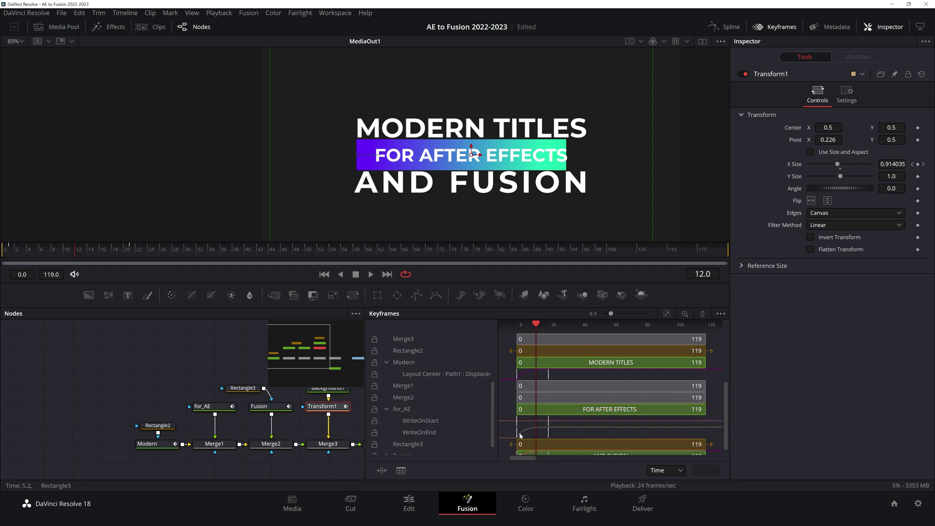
drag(503, 420, 559, 435)
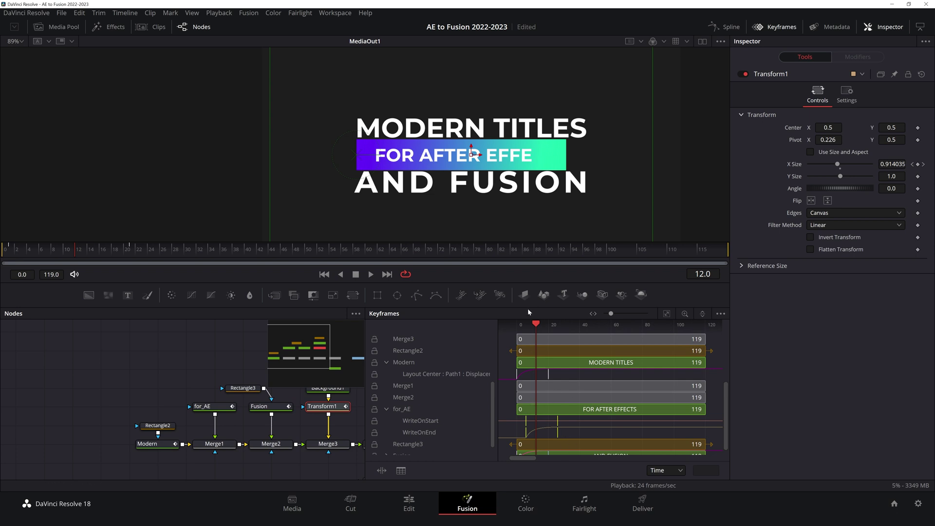
Play the animation and scrub the opening frames to check the offset timing of the text and gradient bar.
drag(524, 308, 523, 265)
drag(544, 265, 488, 268)
key(space)
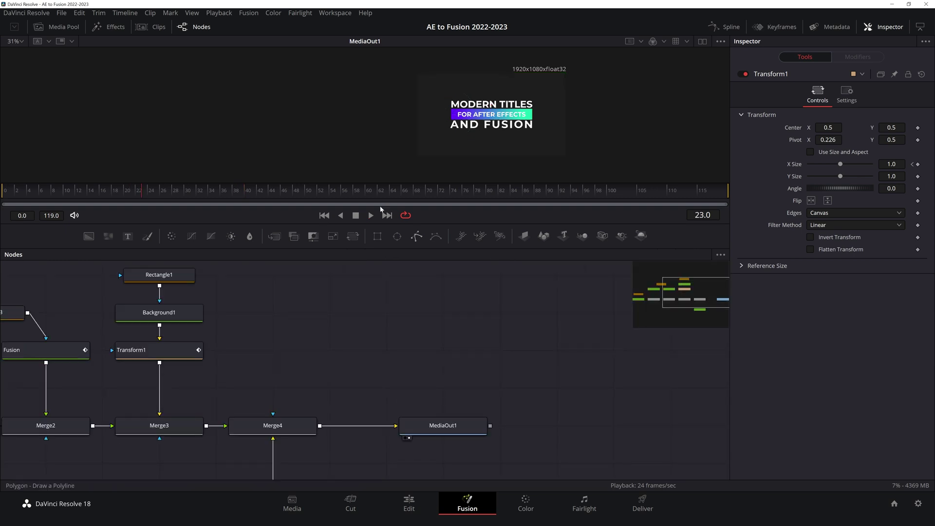
drag(6, 191, 105, 191)
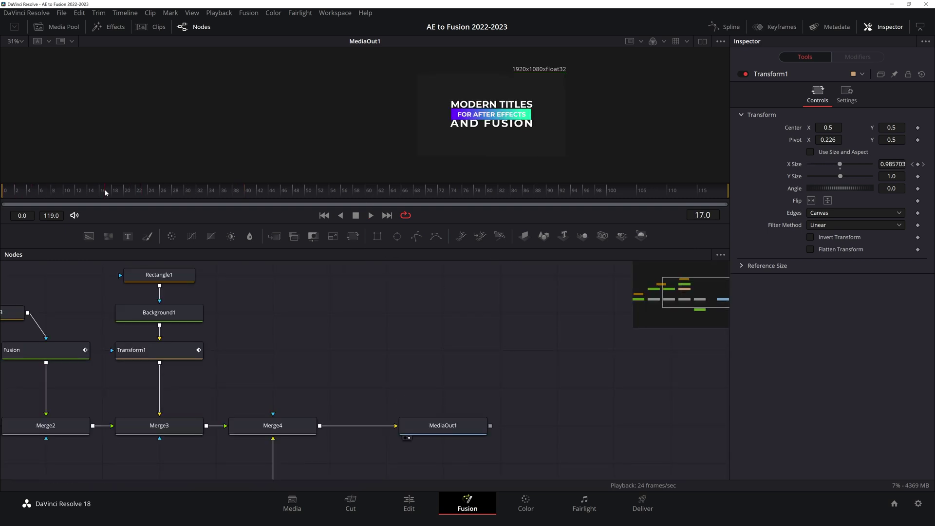
Move MediaOut1 farther from Merge4 and insert a Transform node on the connection between them.
drag(411, 428, 581, 428)
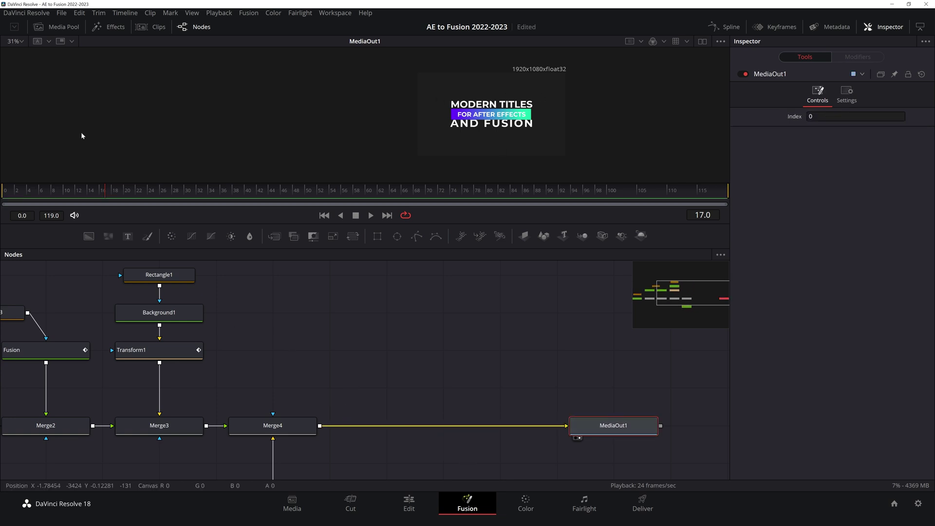
drag(7, 193, 81, 194)
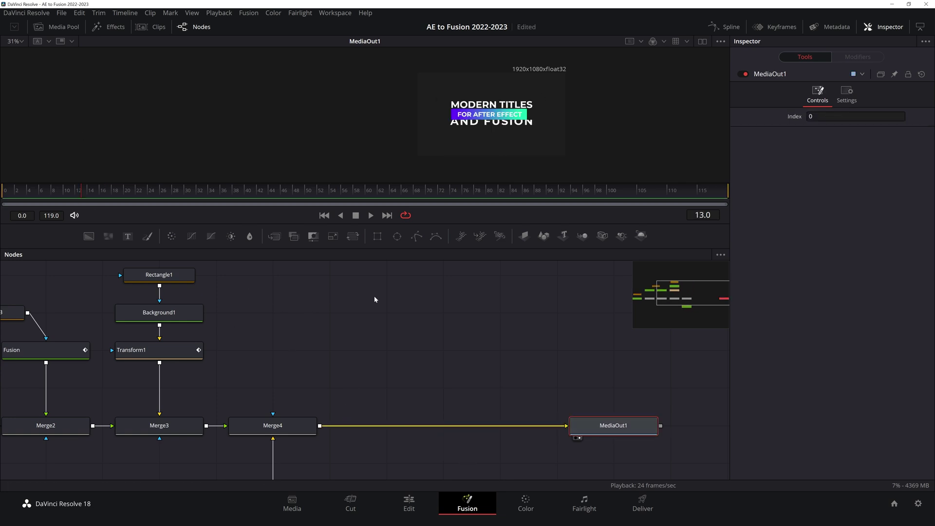
scroll(457, 150, up, 2)
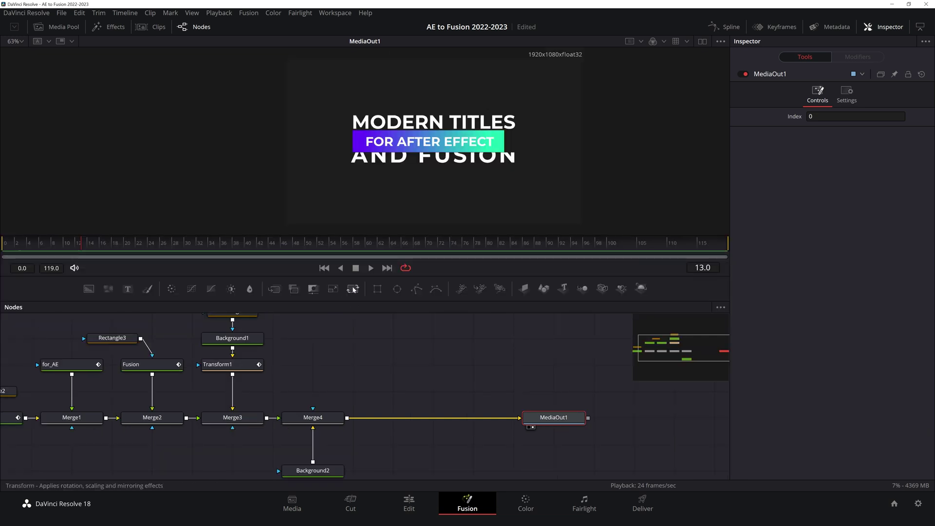
drag(353, 289, 402, 421)
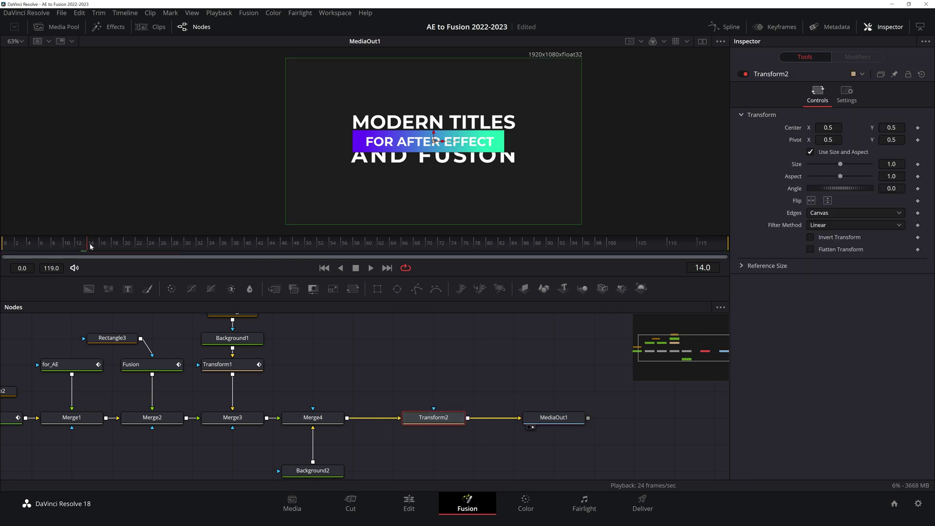
Keyframe Transform2's Angle at frame 15, set it to -39.0 at frame 0, and scrub through the rotation.
click(96, 246)
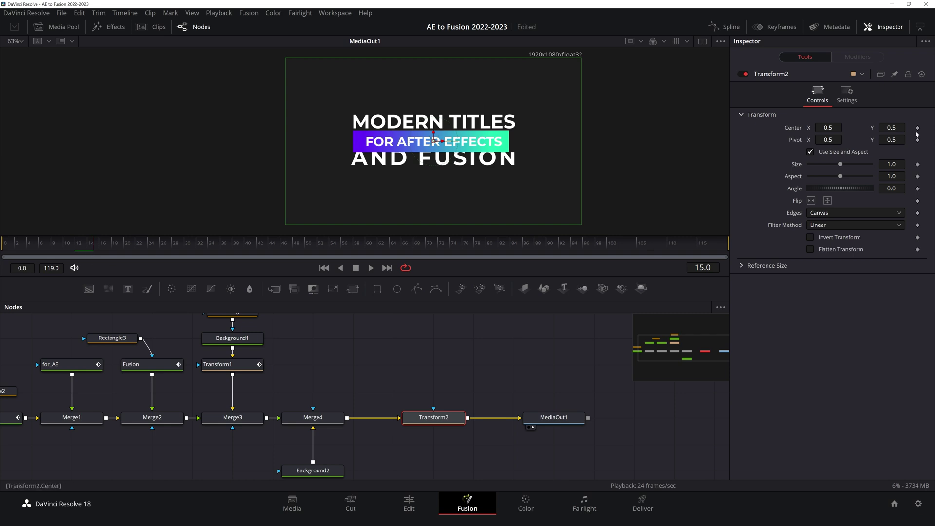
click(917, 189)
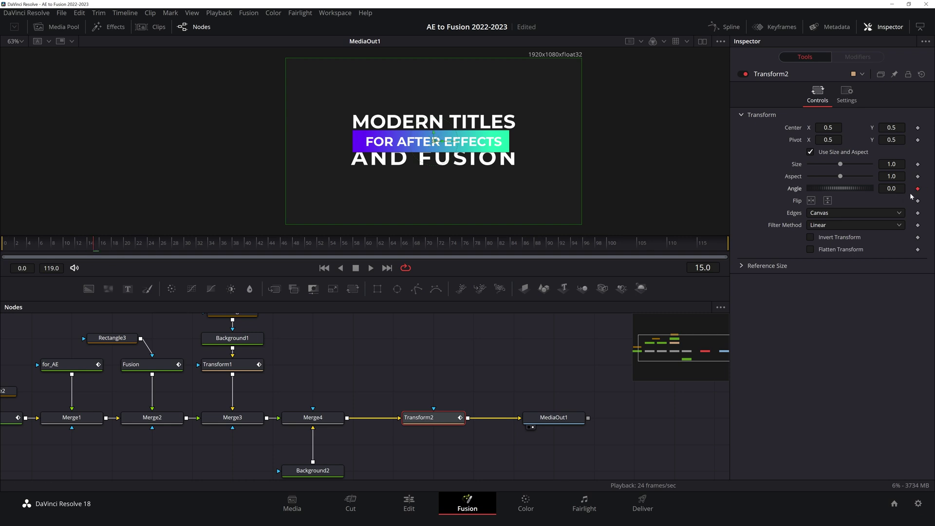
click(2, 246)
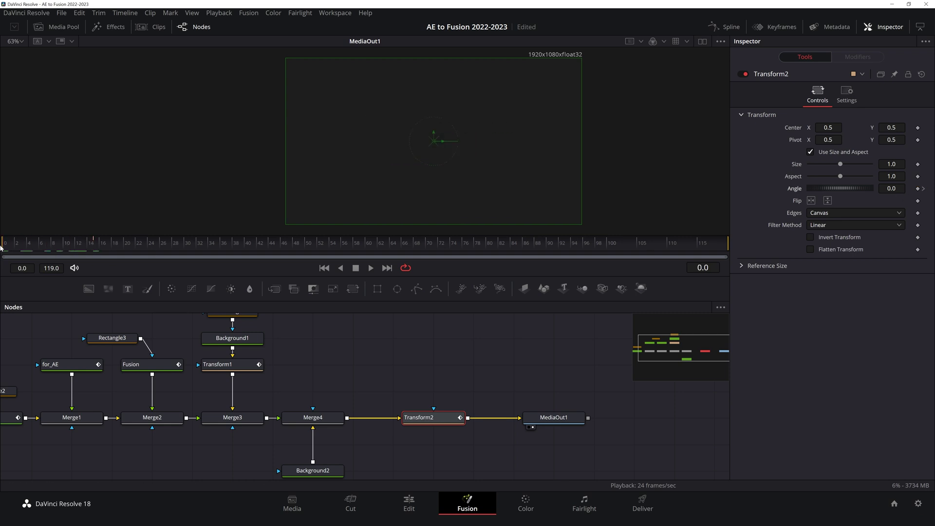
click(19, 248)
drag(19, 247, 40, 260)
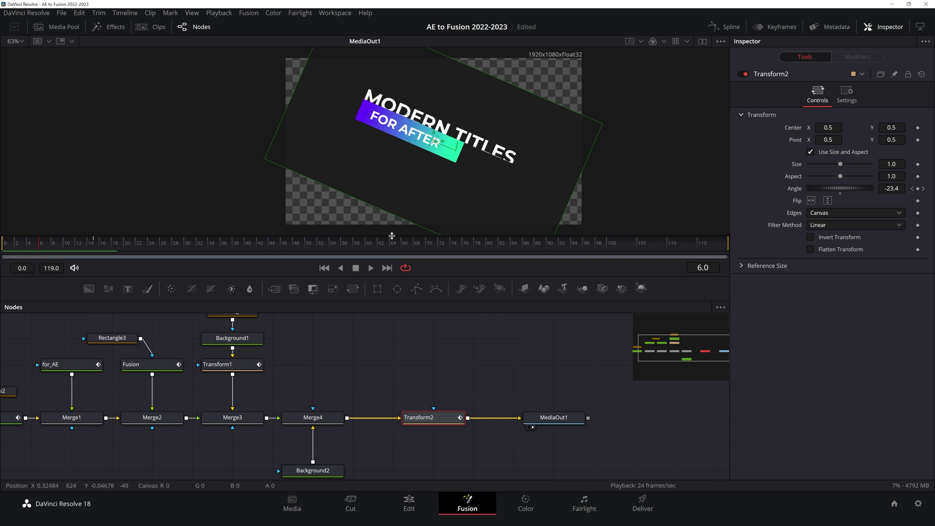
Reposition Transform2 between Merge3 and Merge4 so only the titles rotate, not Background2, and scrub through the result.
scroll(425, 418, down, 3)
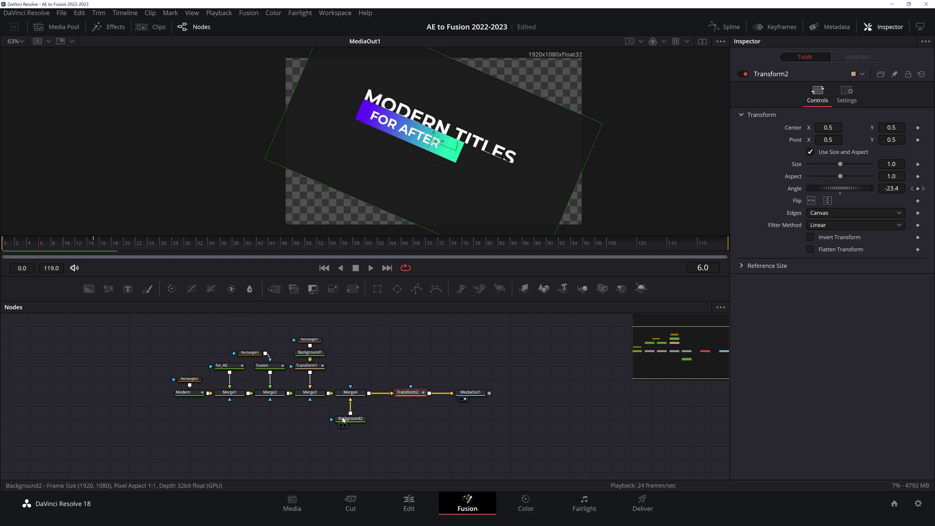
mouse_move(411, 396)
mouse_down()
mouse_move(384, 368)
mouse_move(400, 367)
mouse_move(403, 379)
mouse_move(363, 369)
mouse_move(420, 395)
mouse_up()
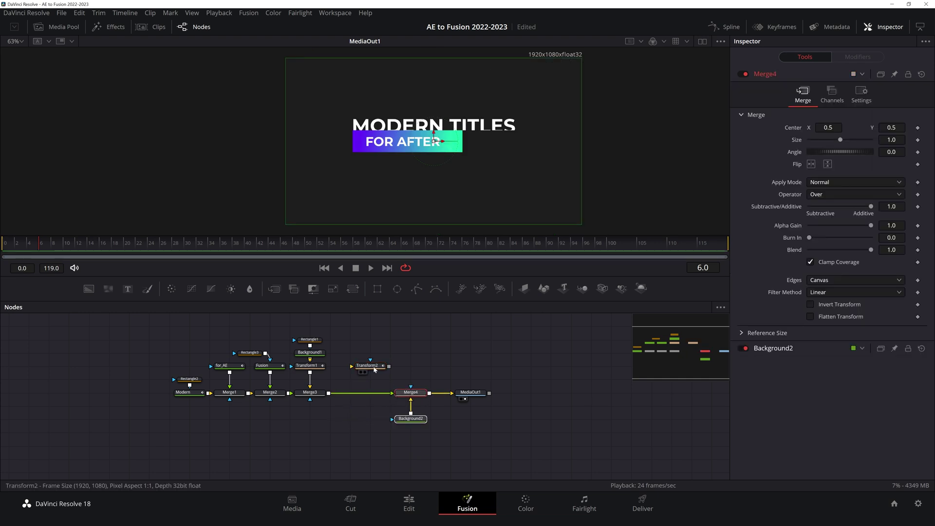
drag(374, 370, 371, 380)
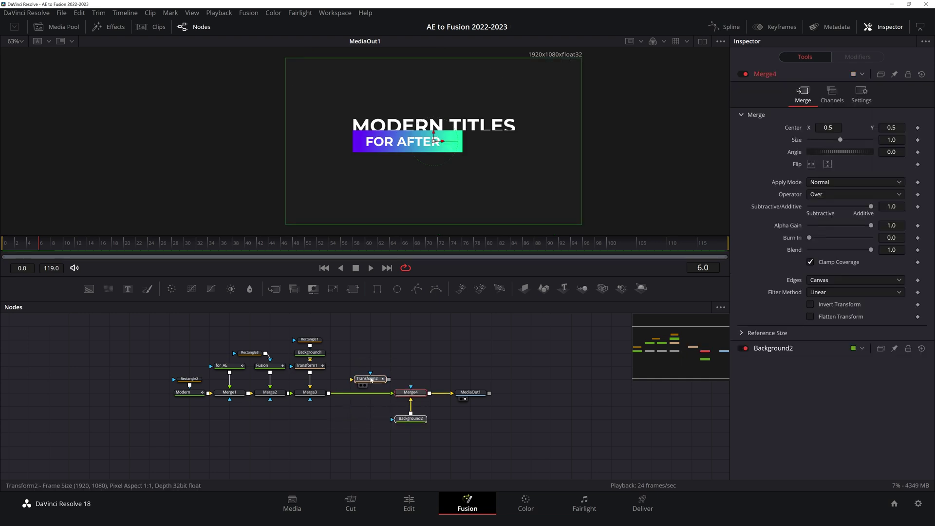
drag(365, 389, 364, 396)
drag(45, 248, 111, 252)
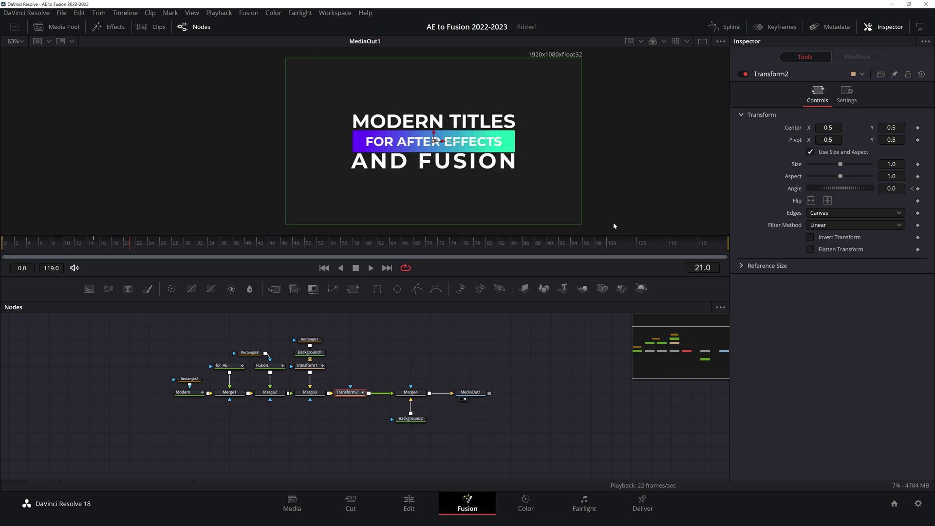
In the Spline editor, hide for_AE's curves and ease Transform2's Angle into frame 15 with a curve handle.
click(732, 27)
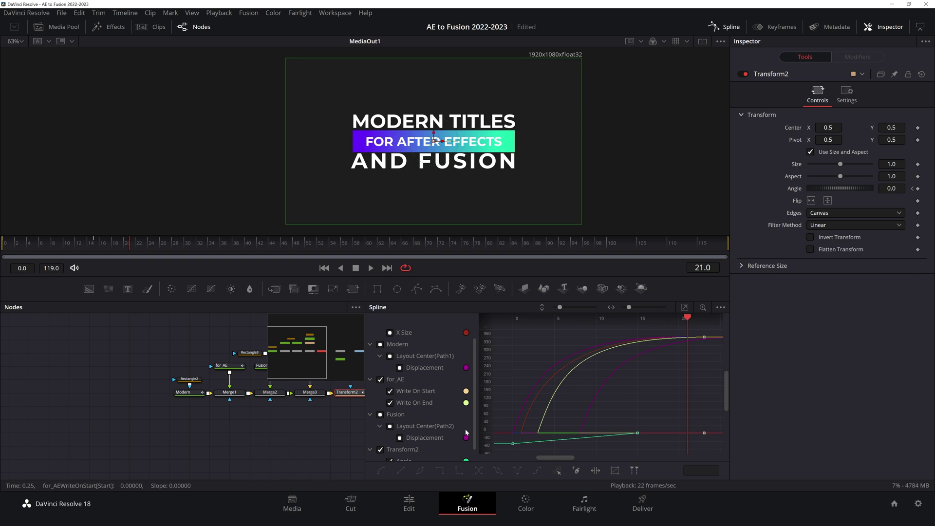
scroll(412, 414, up, 1)
scroll(391, 385, down, 2)
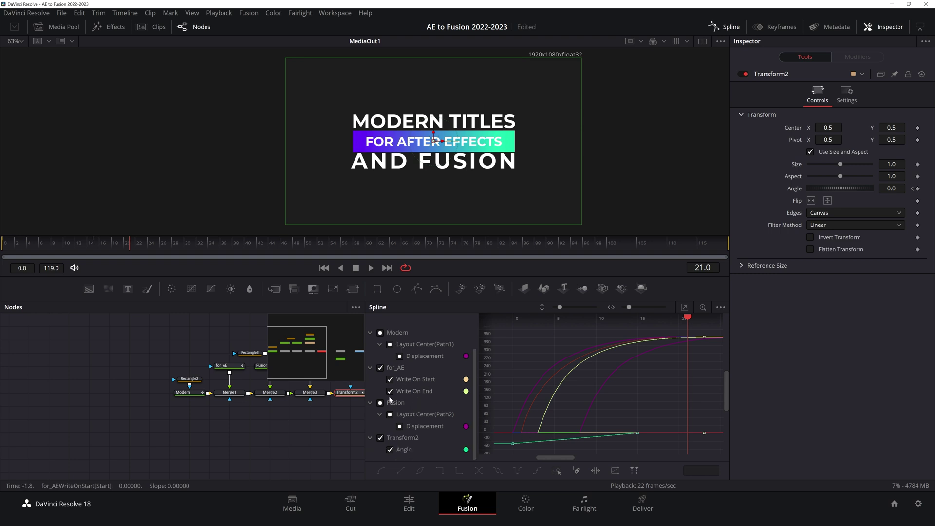
click(380, 368)
drag(657, 422, 624, 441)
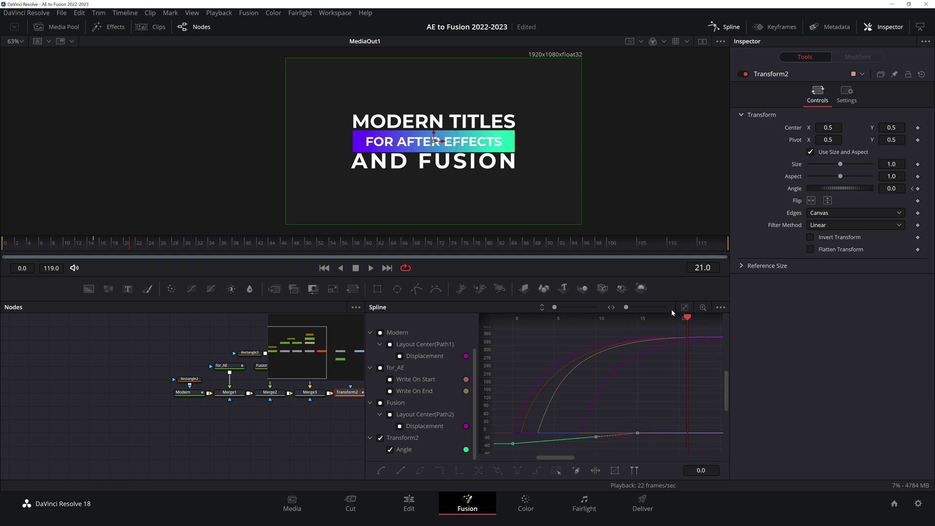
Fit Transform2's Angle curve in the graph and steepen its frame 0 handle for a faster start.
click(686, 307)
click(513, 443)
drag(575, 412, 547, 406)
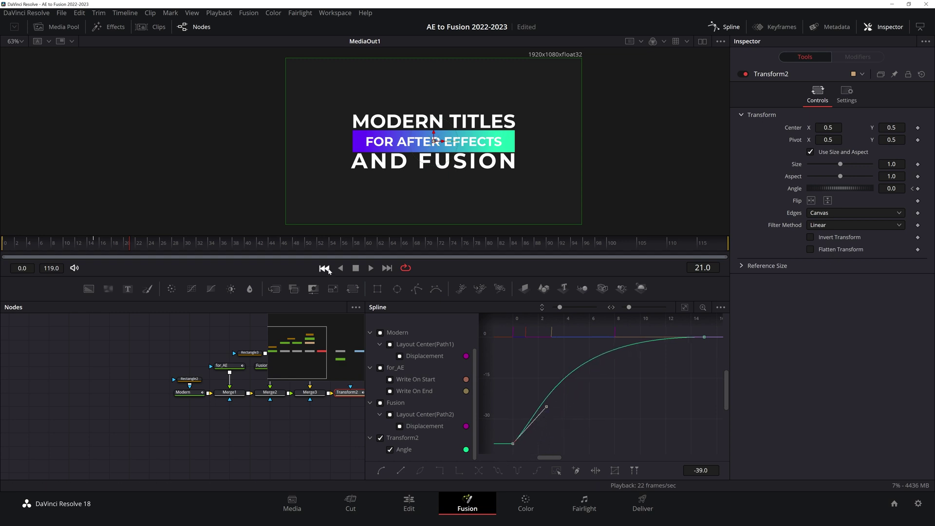
Play the title from the start and scrub its opening frames to check the eased rotation.
click(370, 268)
click(324, 268)
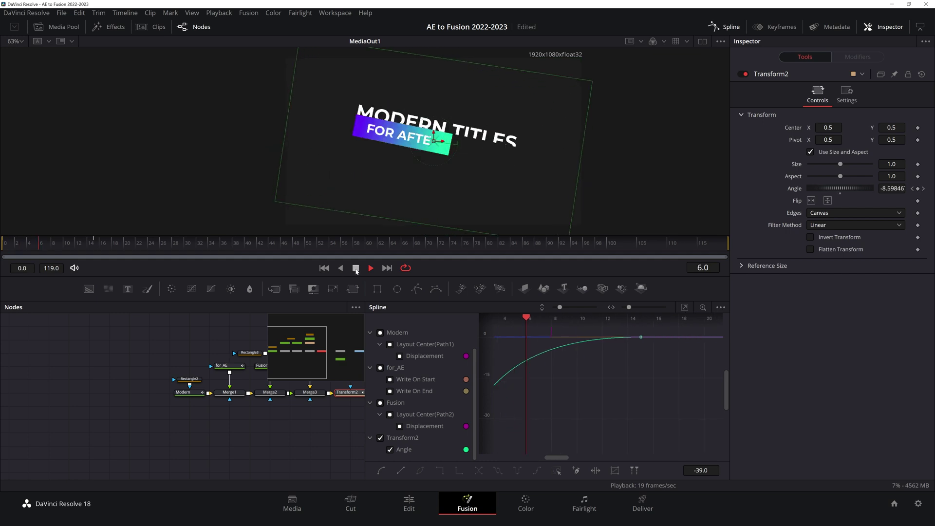
click(324, 268)
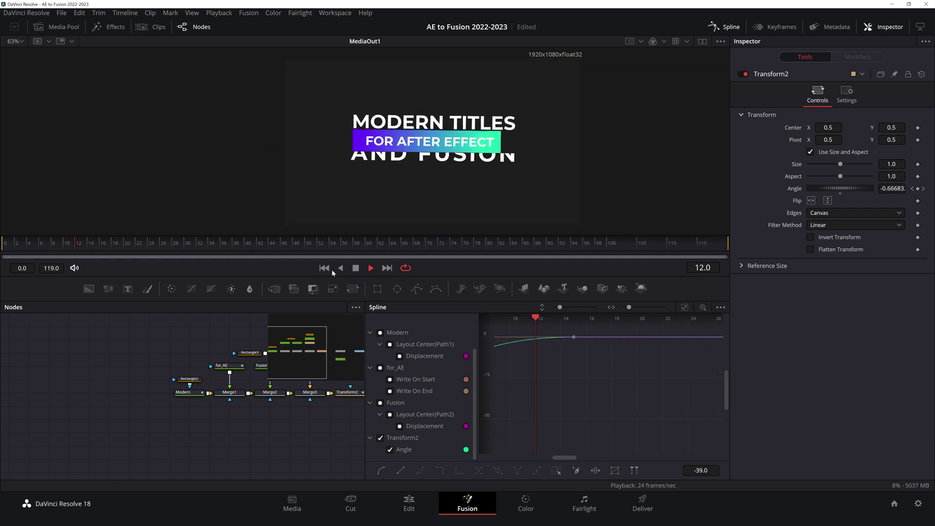
click(355, 267)
drag(22, 246, 105, 245)
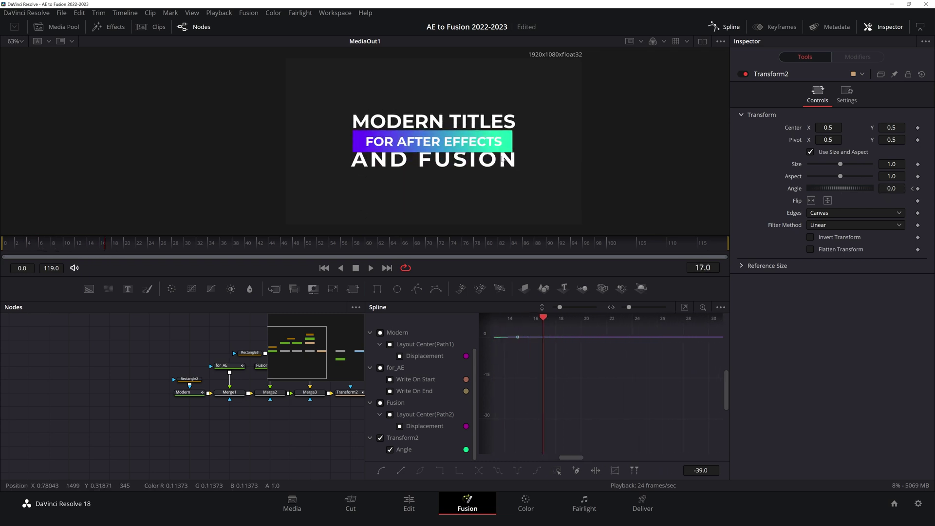
At frame 0, set Transform2's Angle to 39.0 to reverse the rotation direction.
drag(69, 245, 1, 246)
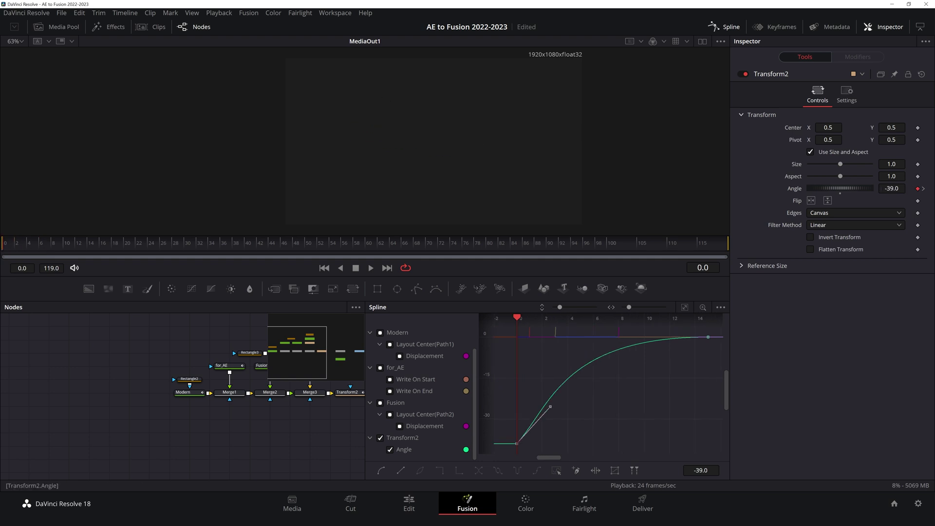
click(890, 189)
key(BackSpace)
key(Return)
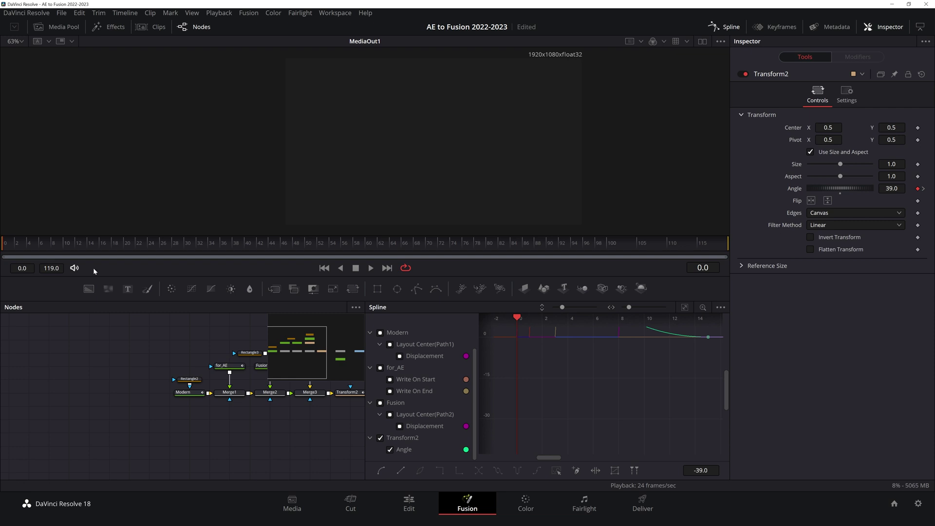
Play back the reversed rotation, then switch to After Effects and scrub the Titles composition to 0:00:01:00 for comparison.
key(space)
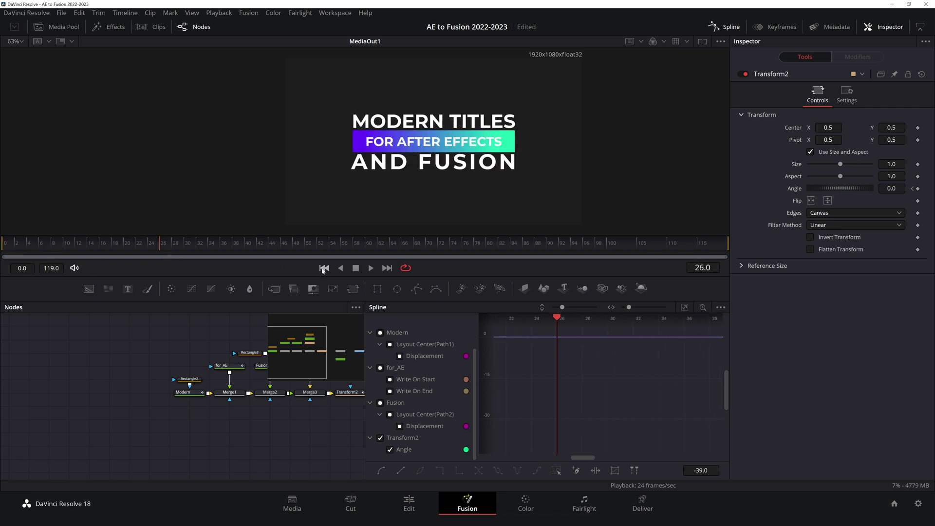
click(354, 269)
key(space)
click(356, 270)
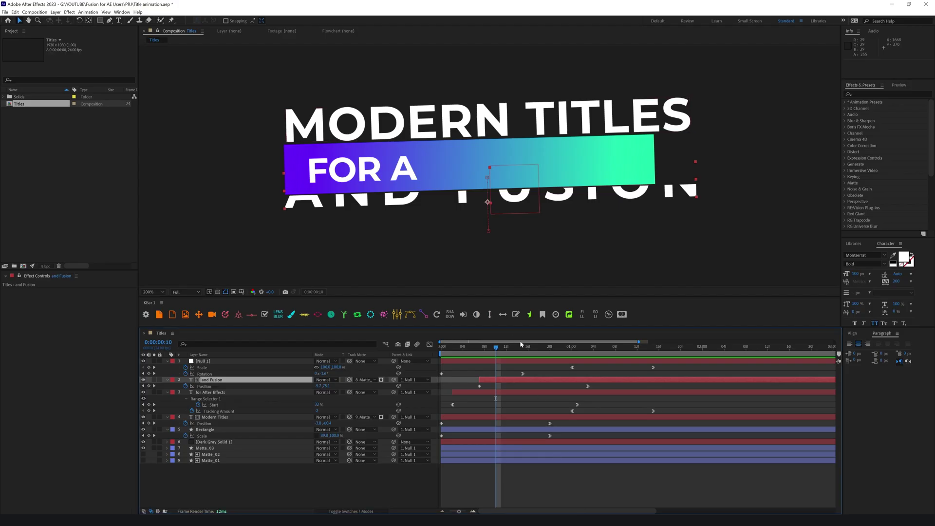
mouse_move(562, 349)
mouse_down()
mouse_move(616, 353)
mouse_move(573, 360)
mouse_up()
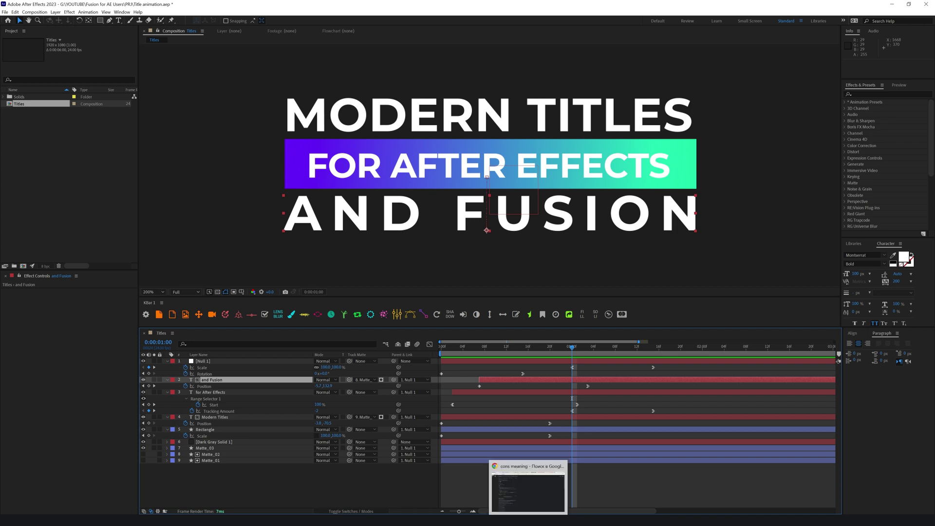
Return to DaVinci Resolve, keyframe Transform2's Size at frame 24, and set it to 1.2 at frame 39.
click(559, 520)
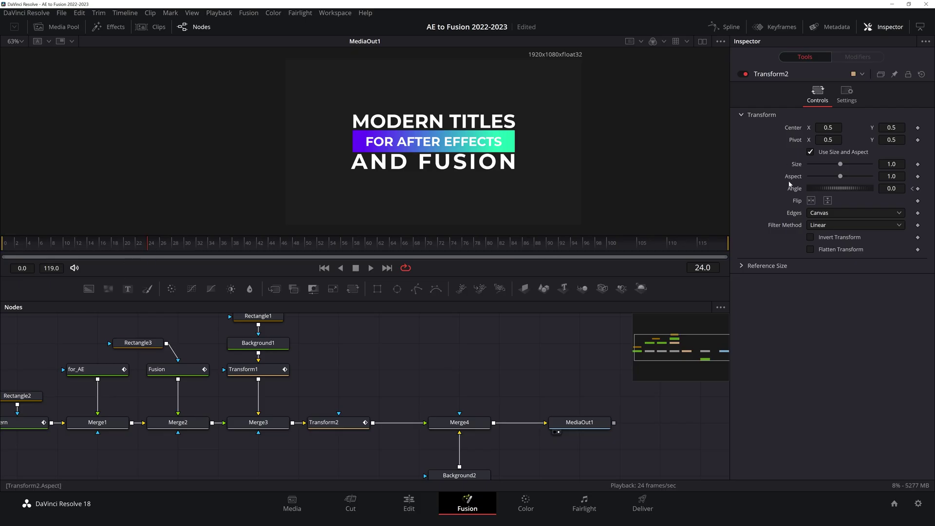
click(918, 164)
drag(153, 247, 238, 243)
click(895, 164)
text(2)
key(Tab)
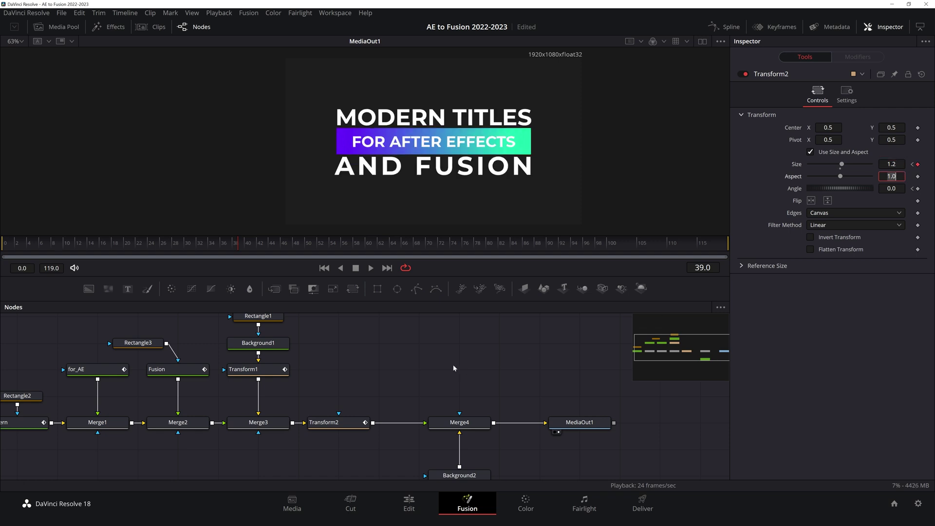
Ease Transform2's Size curve in the Spline editor by lengthening the flat handles of both its keyframes into an S-curve.
click(724, 27)
drag(677, 344, 676, 340)
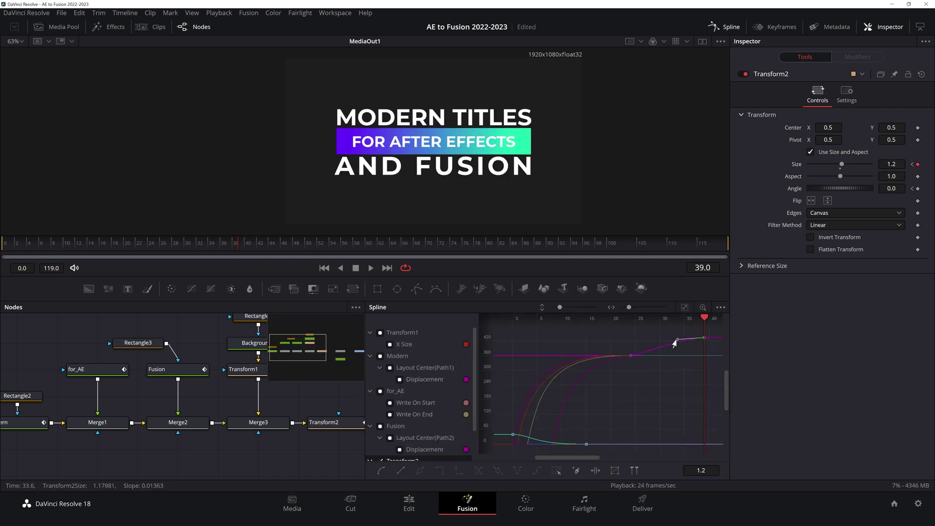
scroll(693, 346, up, 2)
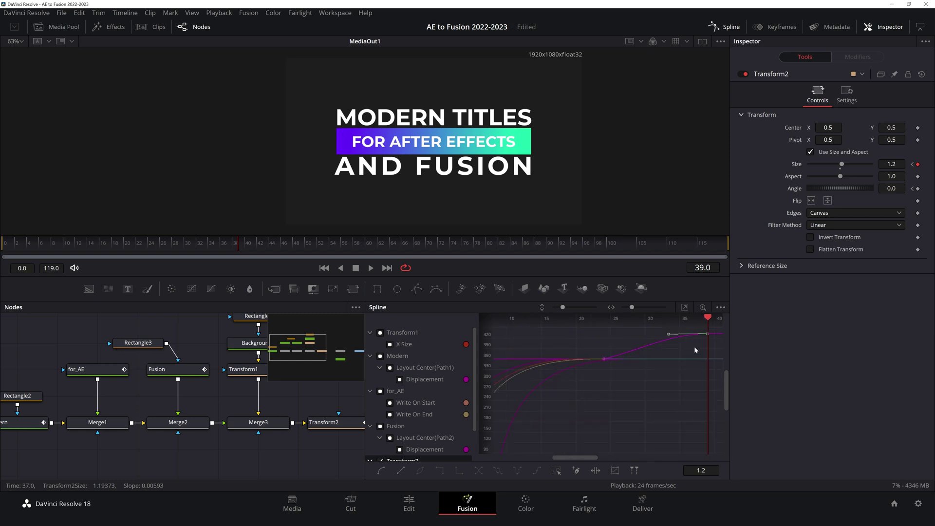
scroll(693, 348, up, 2)
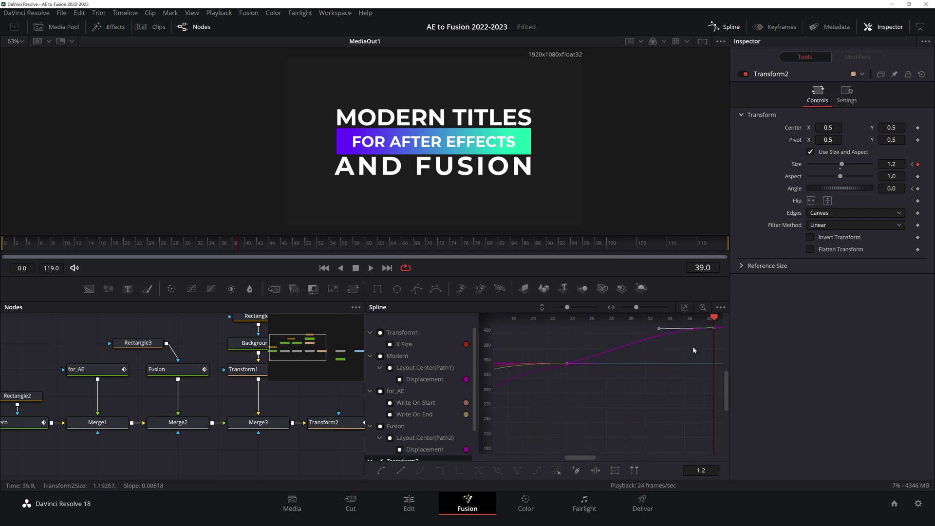
drag(684, 342, 642, 372)
click(526, 393)
drag(576, 385, 611, 395)
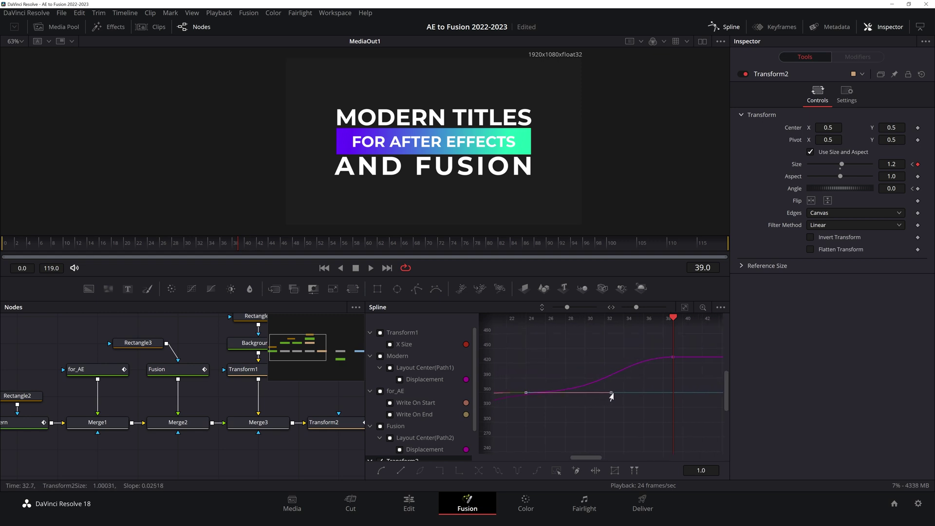
click(673, 357)
drag(621, 361, 578, 359)
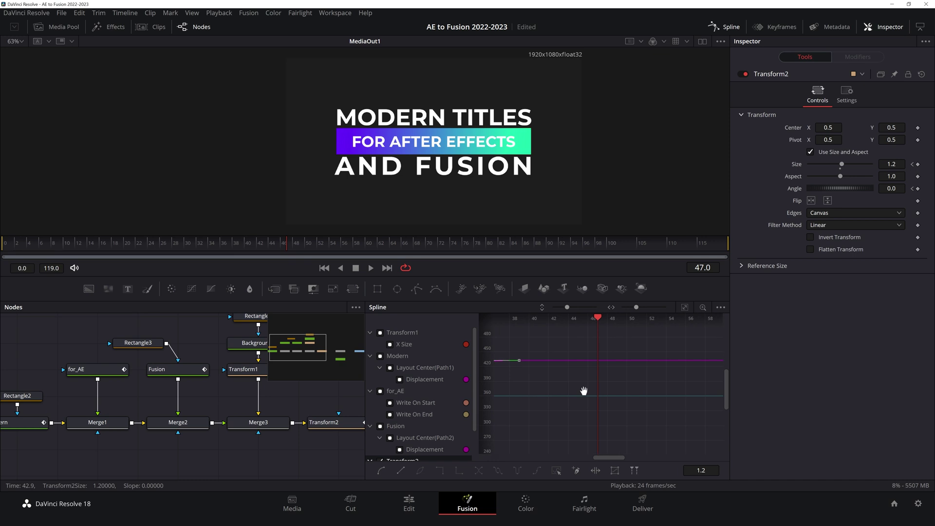
drag(584, 390, 681, 406)
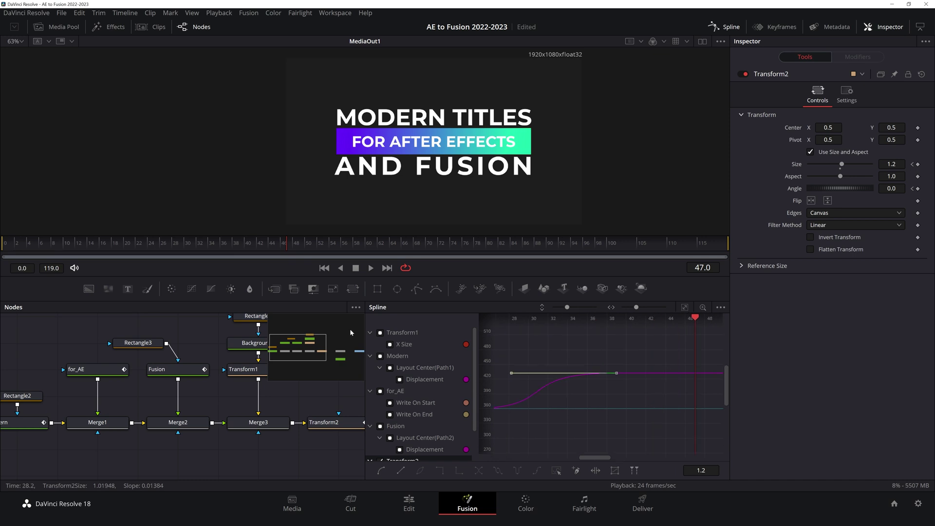
Keyframe the Tracking of the for_AE text at frame 24 and set it to 1.05 at frame 39.
click(146, 243)
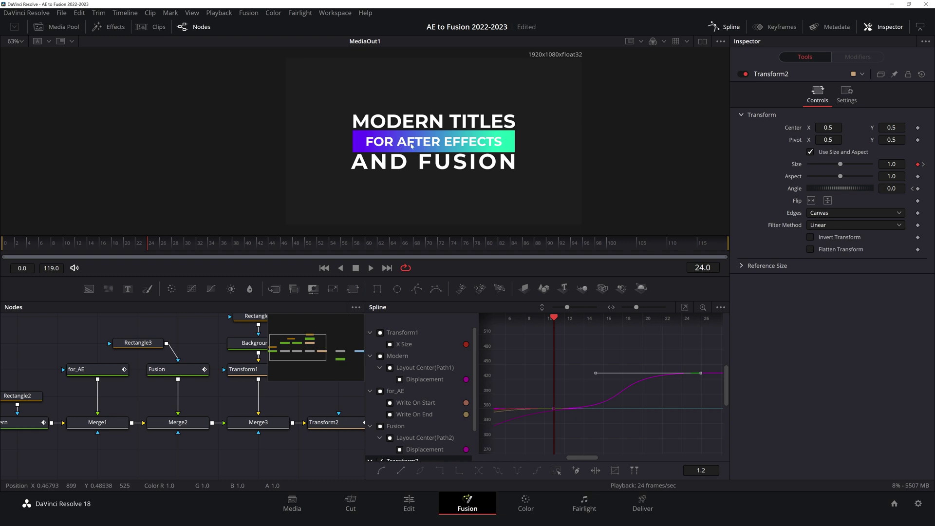
click(730, 28)
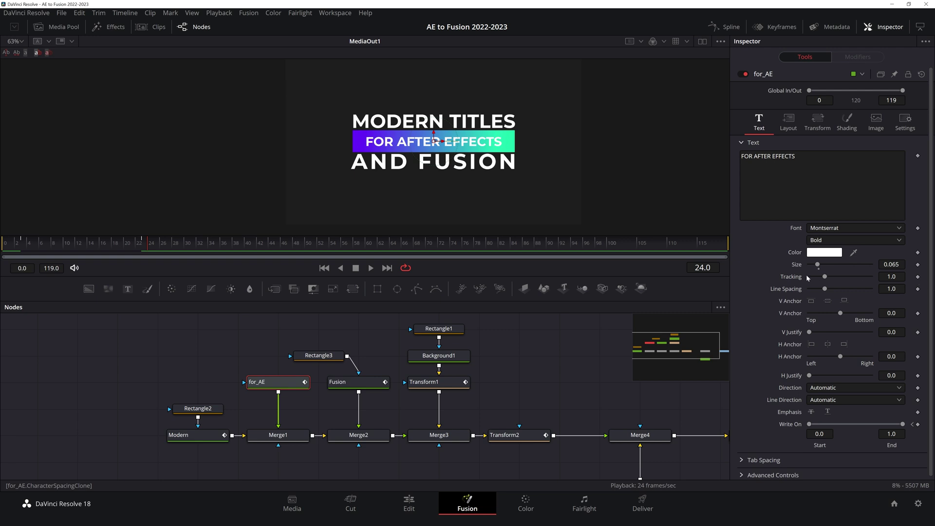
click(917, 277)
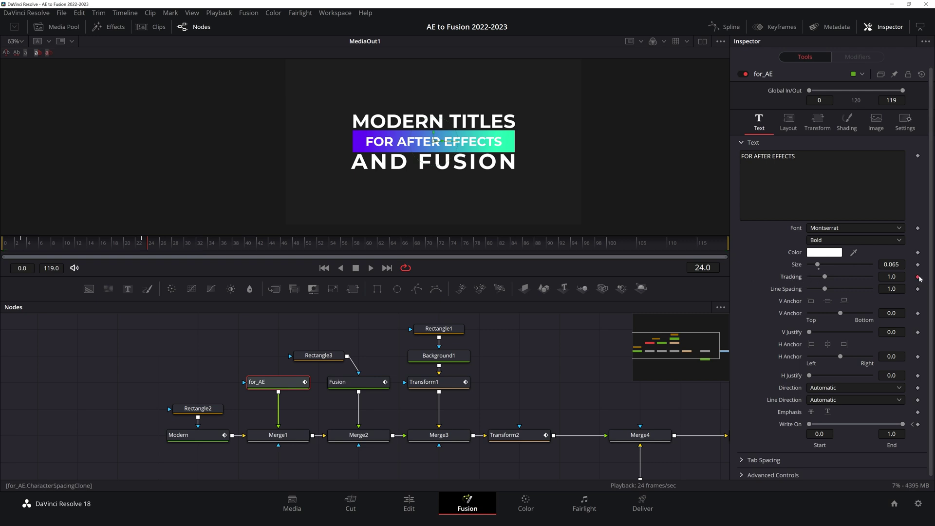
drag(151, 247, 235, 249)
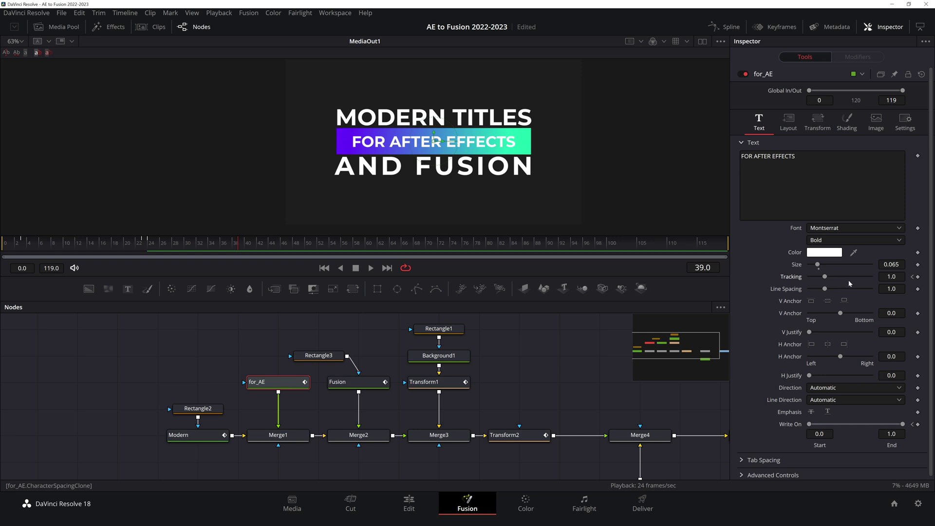
click(891, 276)
text(1.2)
key(Tab)
click(898, 277)
key(Return)
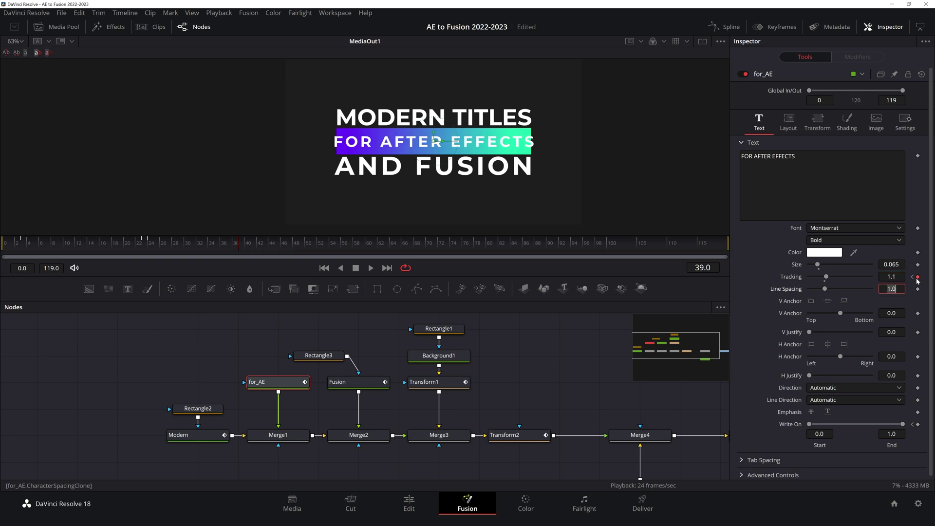
click(899, 276)
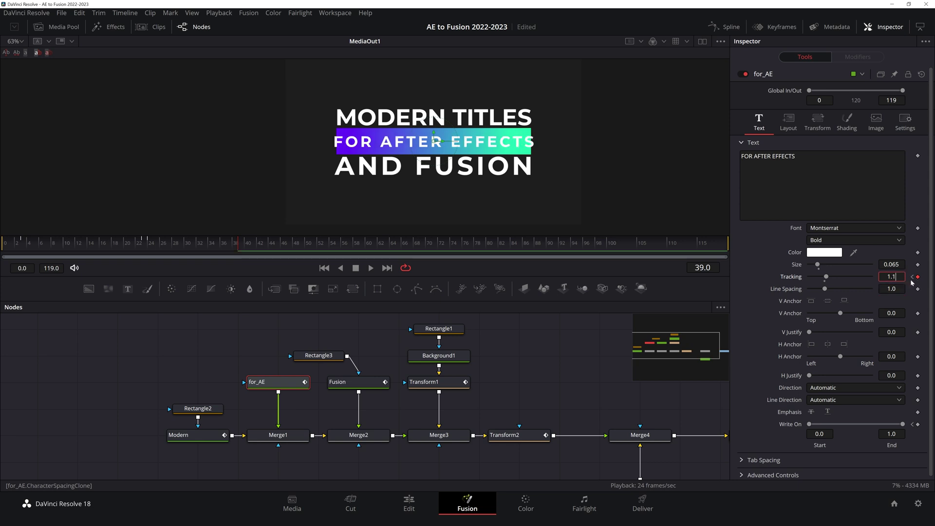
text(5)
key(Return)
Set for_AE's Tracking to 0.98 at frame 24 and scrub forward to frame 40 to check the spacing.
drag(160, 249, 152, 252)
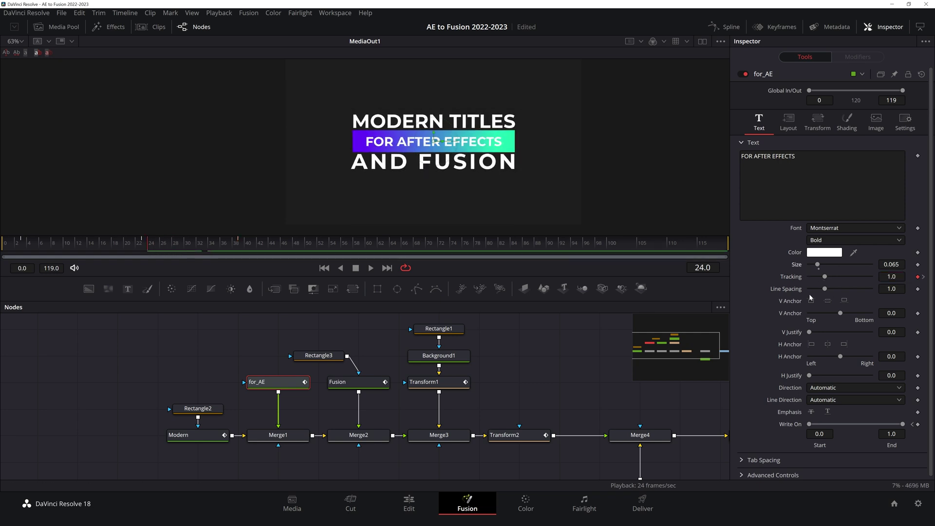
click(894, 277)
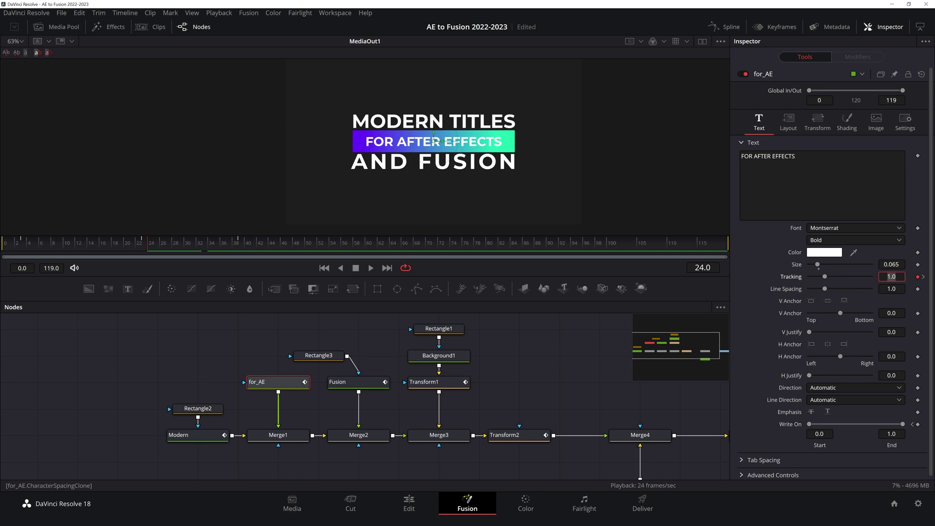
key(BackSpace)
text(.98)
key(Tab)
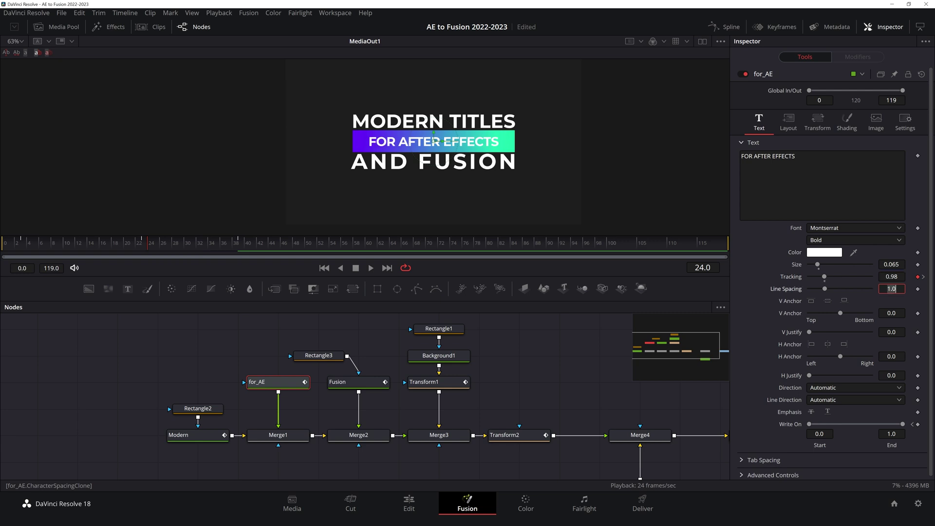
drag(150, 247, 214, 248)
drag(214, 248, 245, 249)
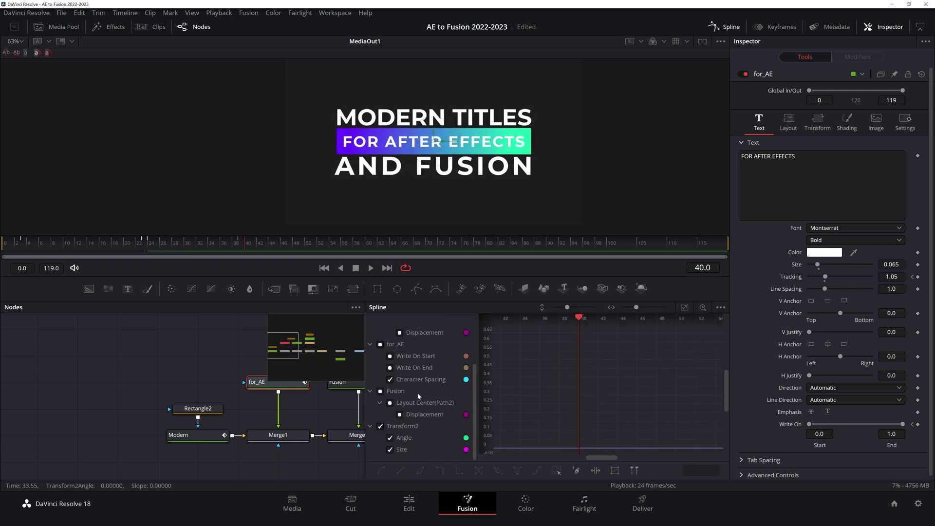
Show only for_AE's Character Spacing curve in the Spline editor, hiding Transform2's curves, and fit it to the graph.
scroll(414, 387, up, 3)
scroll(417, 377, down, 3)
click(381, 426)
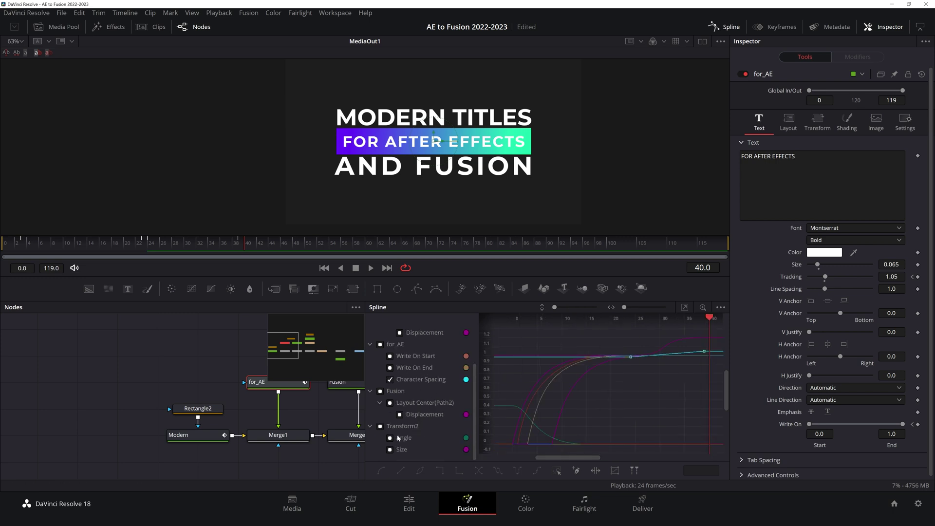
click(413, 380)
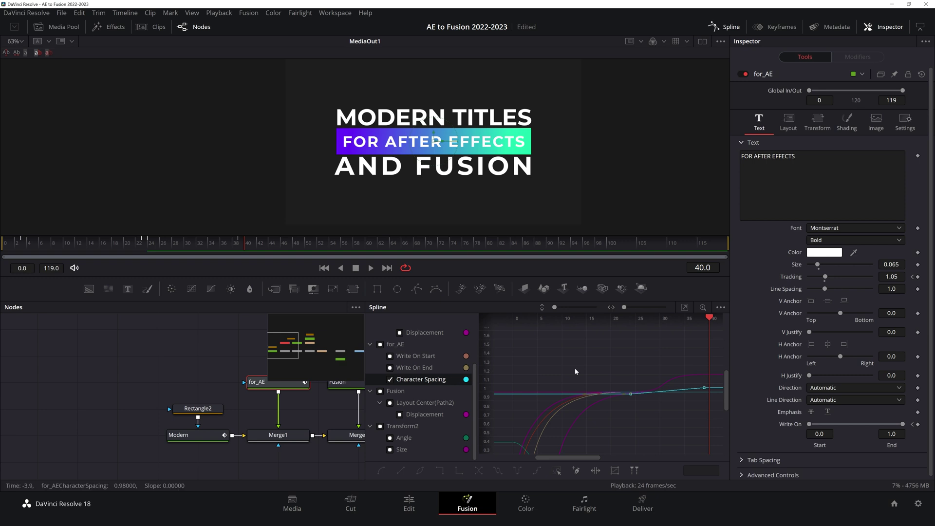
click(684, 307)
Extend the flat handles of both Character Spacing keyframes for a strong ease and play the title from the start.
drag(672, 331, 721, 358)
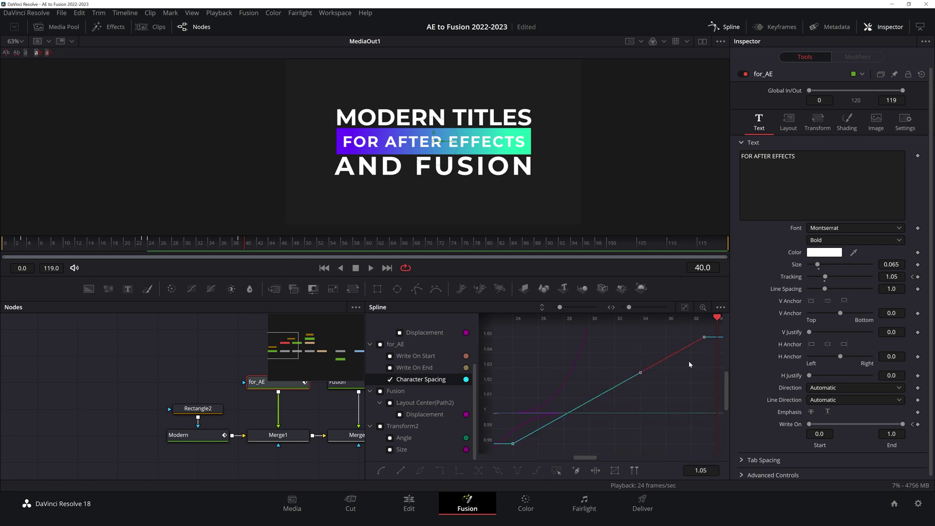
drag(576, 408, 692, 444)
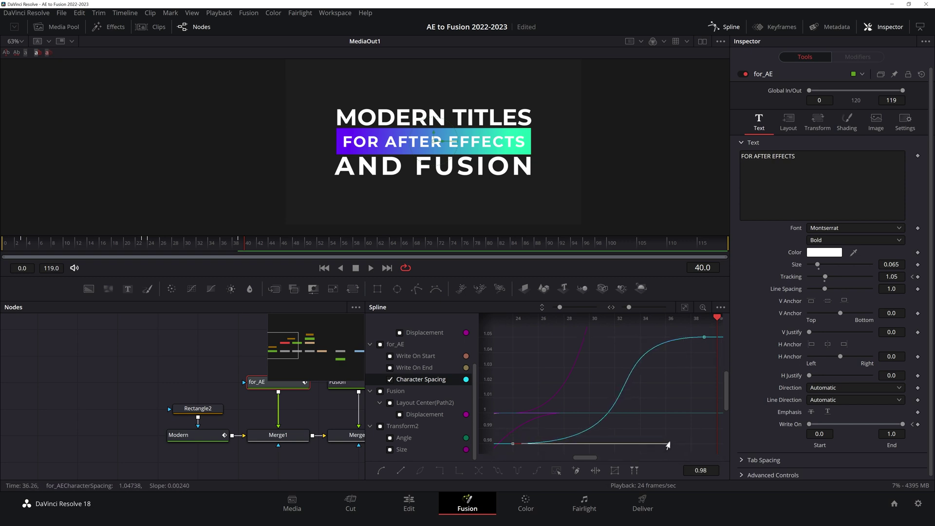
click(325, 269)
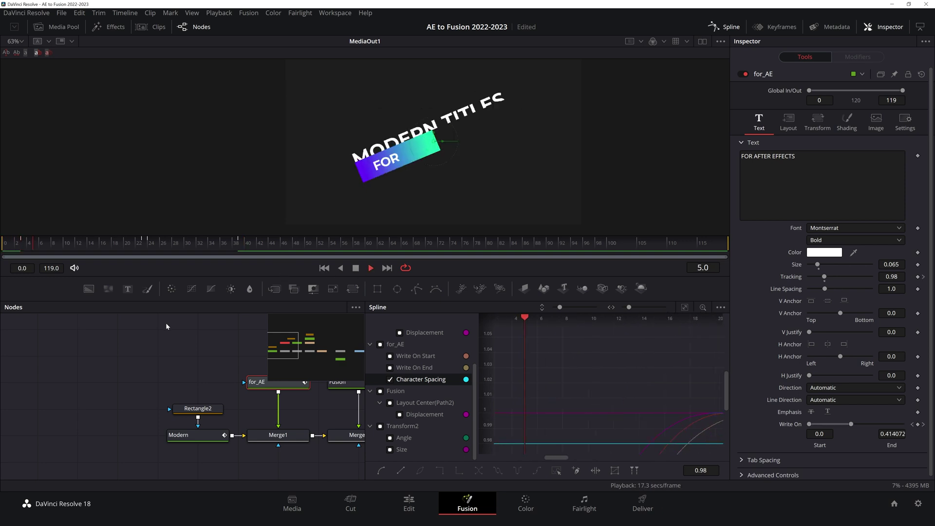